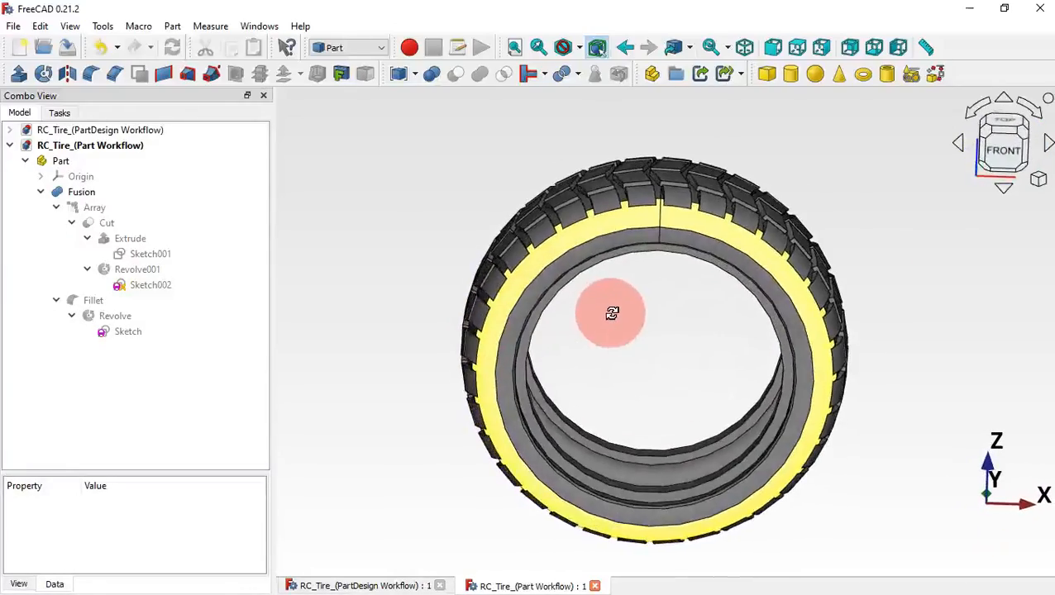
# Examine the finished RC tire model's tread, sidewall and hollow interior from several angles.
pyautogui.scroll(-1, 377, 286)
pyautogui.moveTo(380, 307); pyautogui.dragTo(614, 339, button='middle')
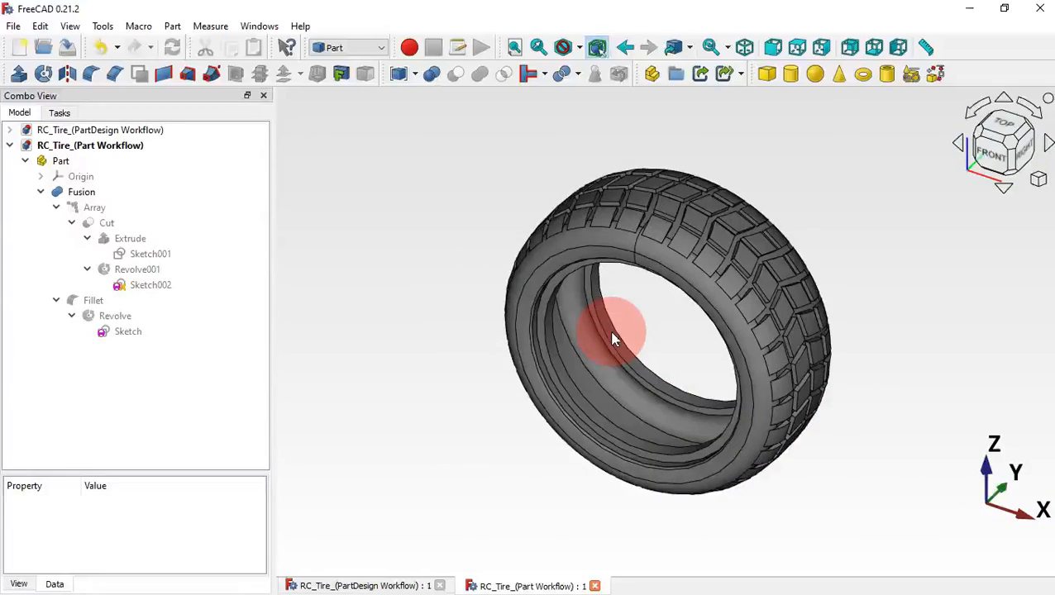
pyautogui.scroll(1, 613, 327)
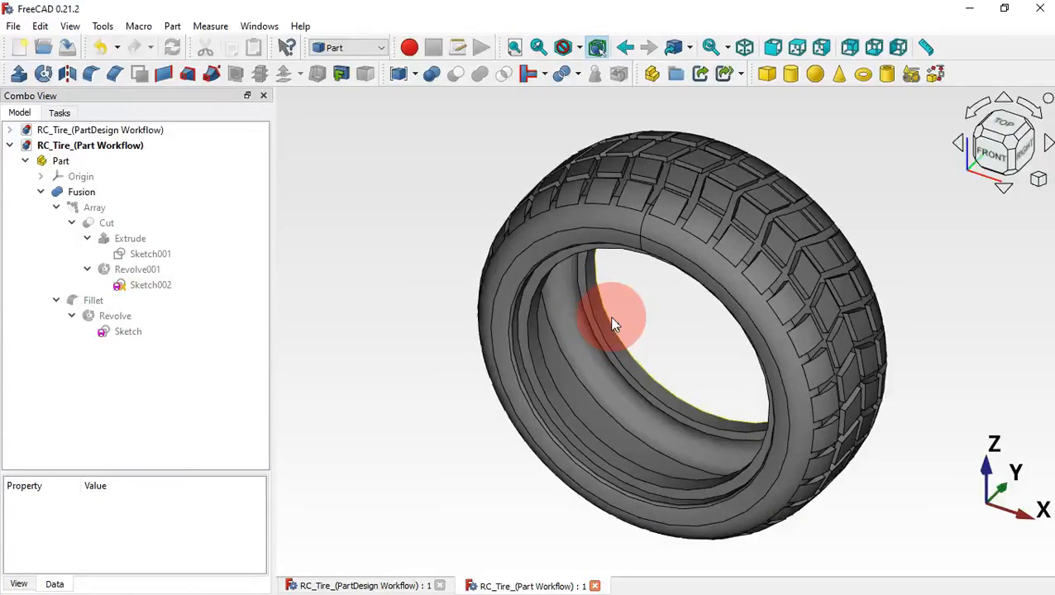
pyautogui.moveTo(666, 331); pyautogui.dragTo(676, 320, button='middle')
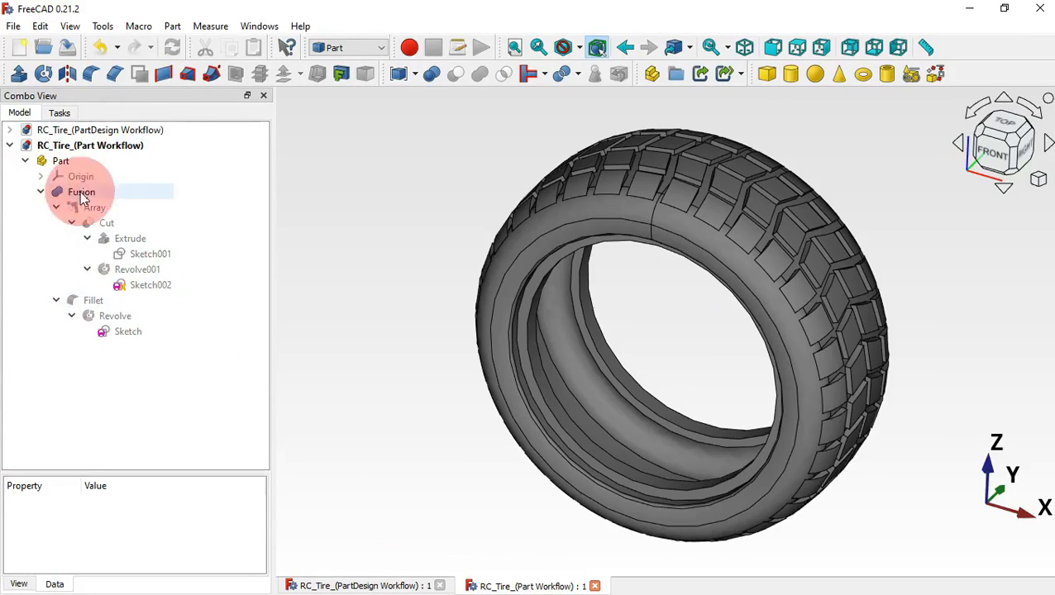
# Create a new empty document and close the RC_Tire_(PartDesign Workflow) document.
pyautogui.click(342, 585)
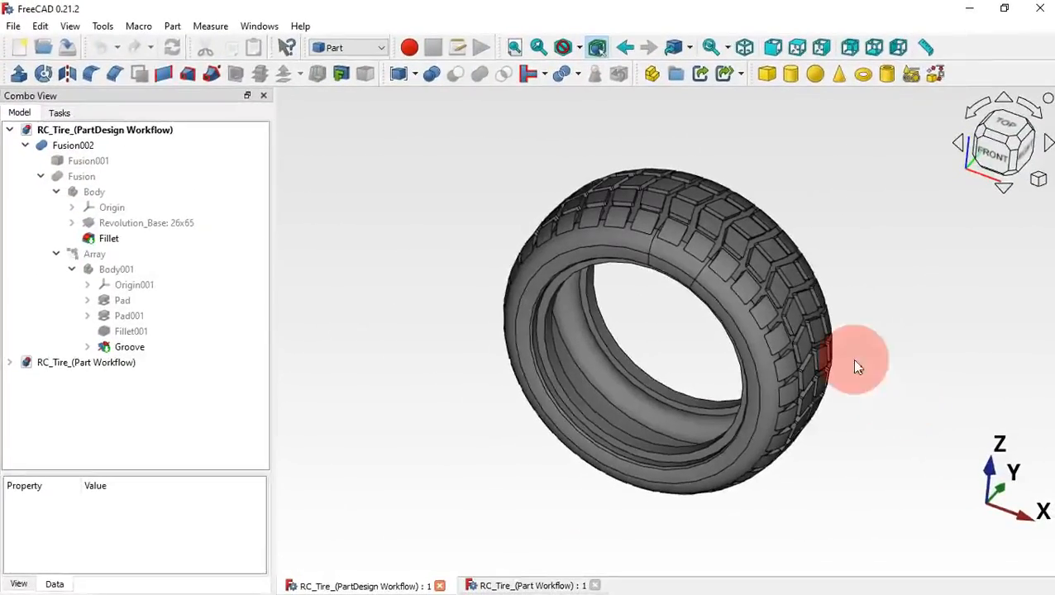
pyautogui.click(20, 48)
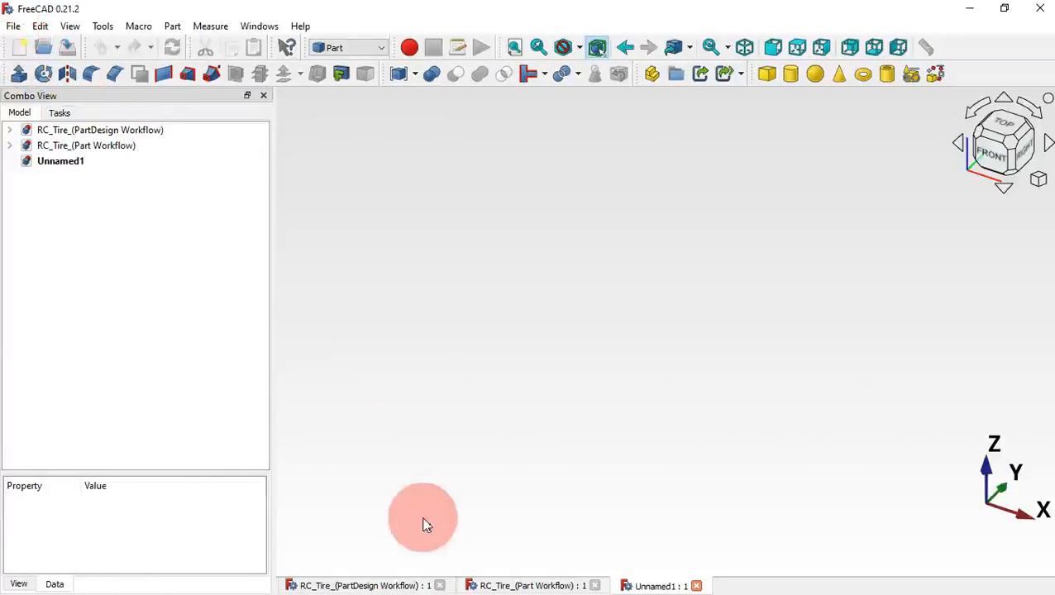
pyautogui.click(439, 586)
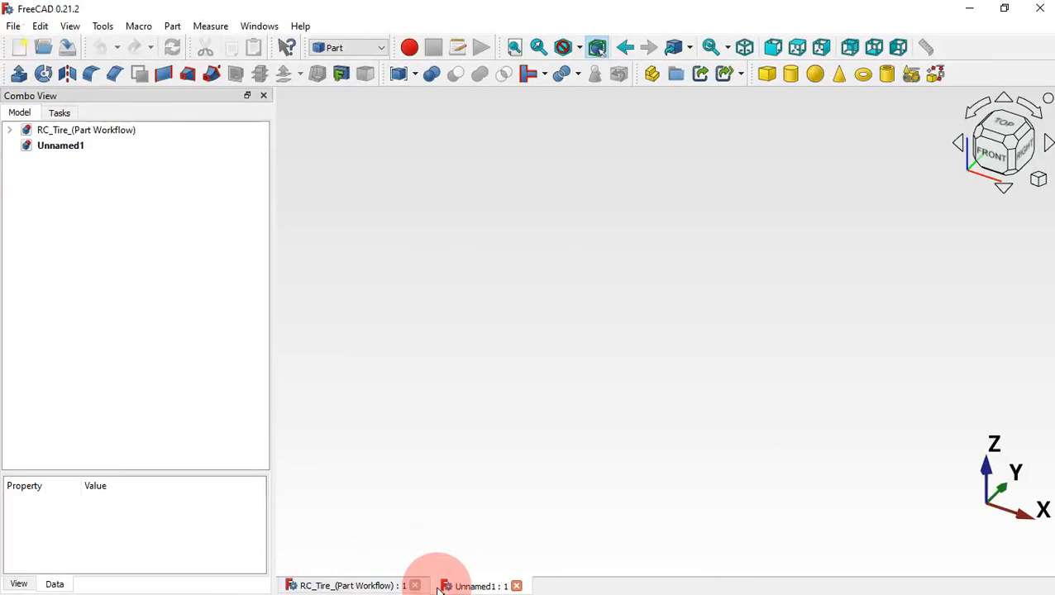
# Switch to the Sketcher workbench and create a new sketch on the YZ-Plane.
pyautogui.click(362, 50)
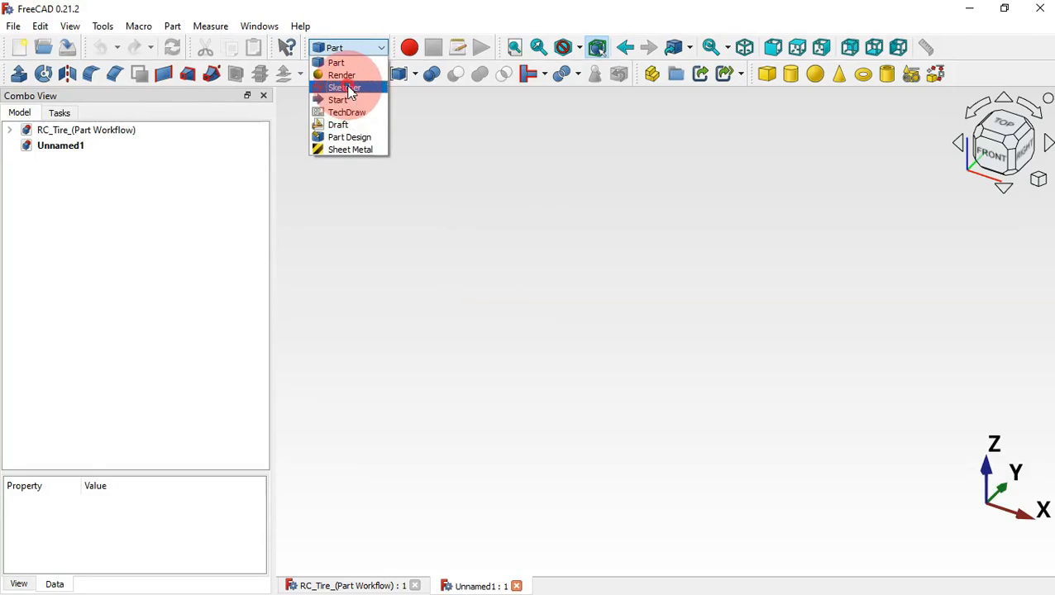
pyautogui.click(347, 88)
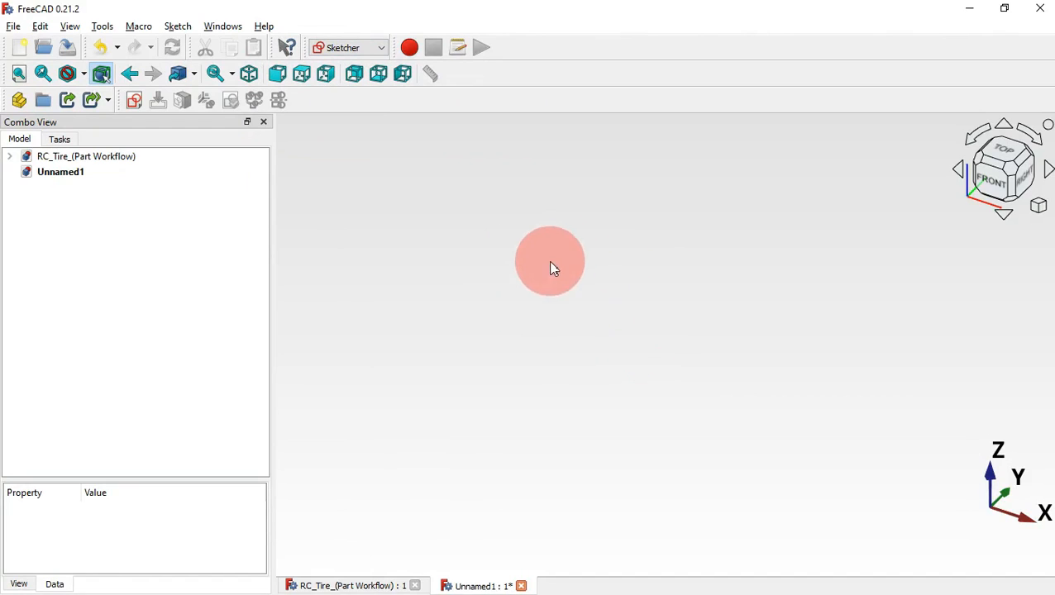
pyautogui.click(135, 100)
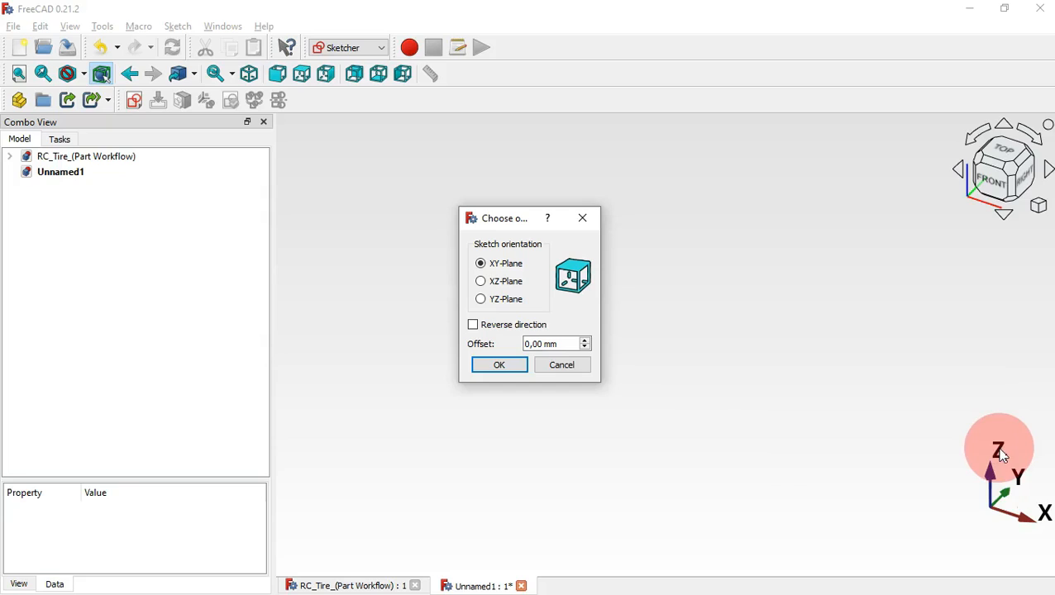
pyautogui.click(506, 298)
pyautogui.click(505, 362)
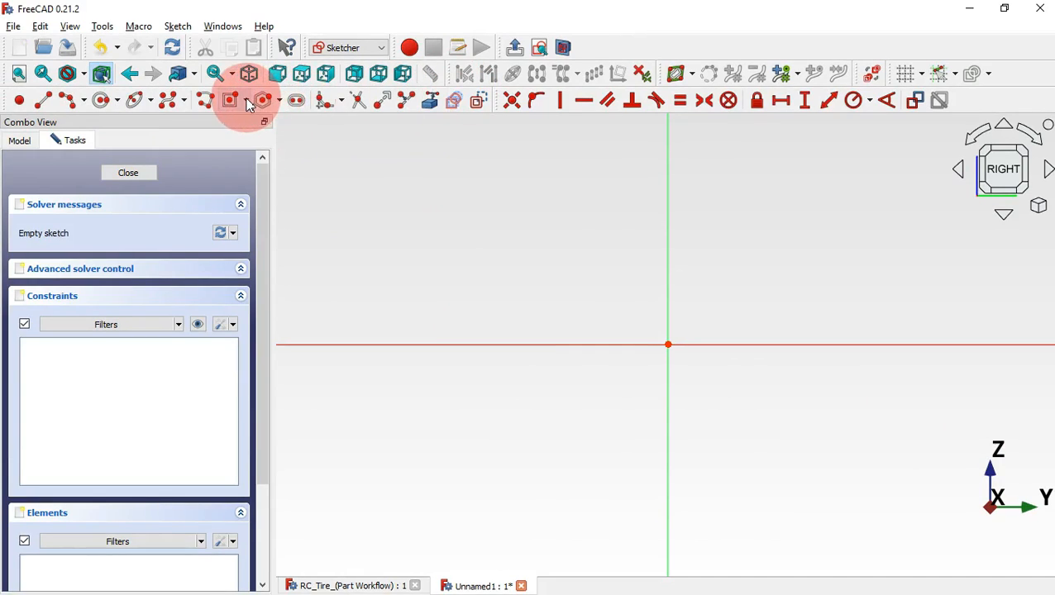
# Draw a centered rectangle about 77 mm wide above the origin, with its center on the vertical axis.
pyautogui.click(247, 101)
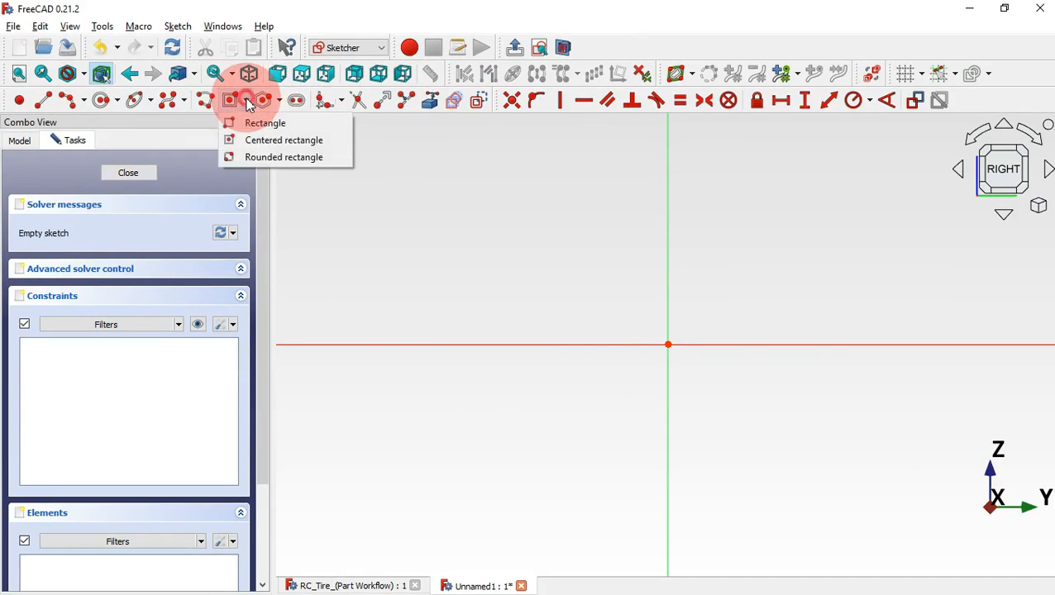
pyautogui.click(289, 140)
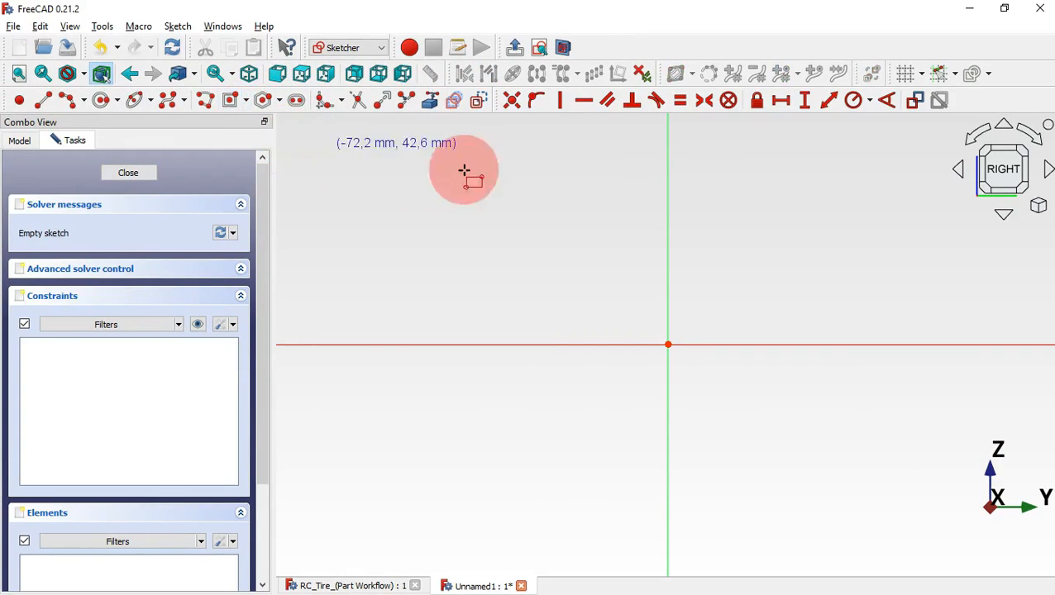
pyautogui.click(668, 200)
pyautogui.click(848, 246)
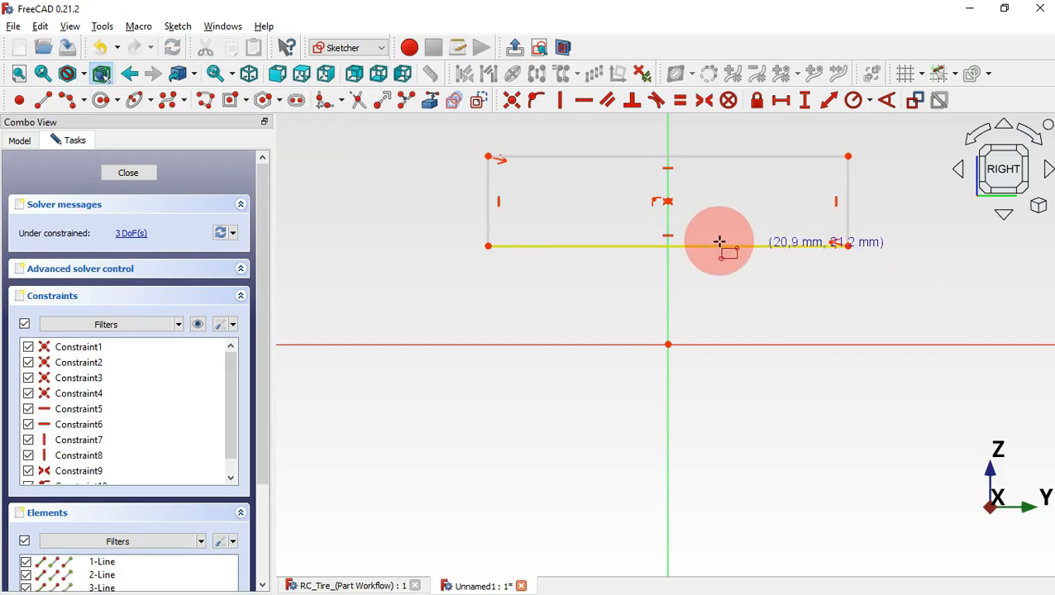
# Constrain the vertical distance from the origin to the rectangle's upper right corner to 31.5 mm.
pyautogui.click(805, 104)
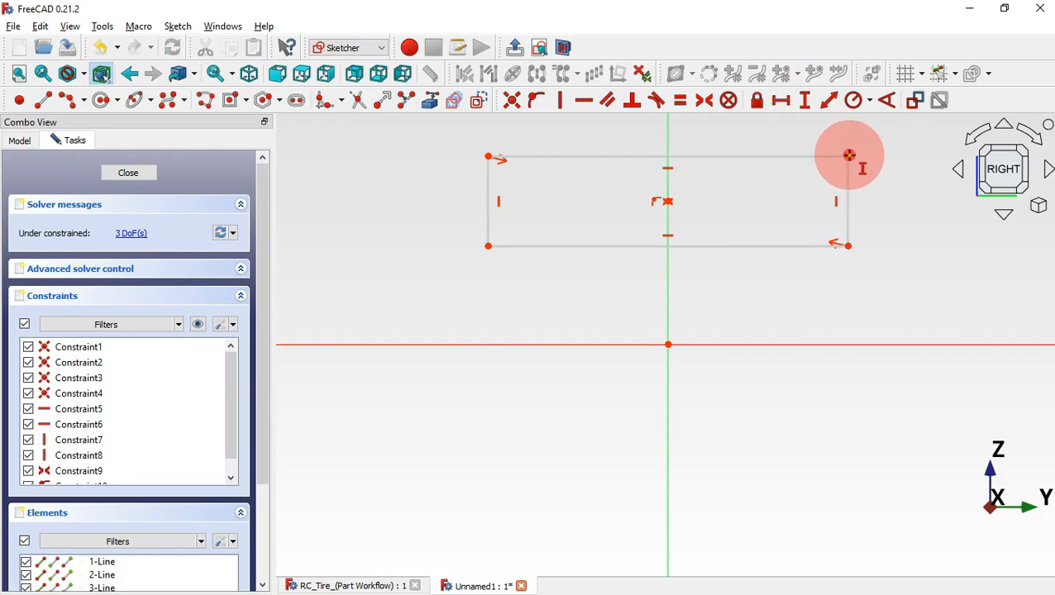
pyautogui.click(849, 156)
pyautogui.click(666, 345)
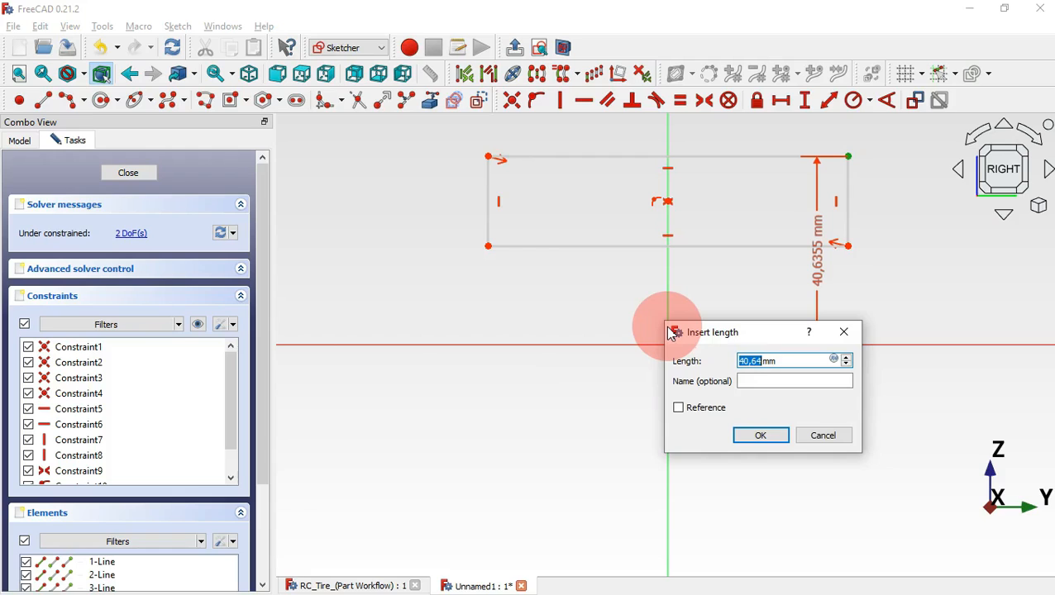
pyautogui.write('31.5')
pyautogui.press('Return')
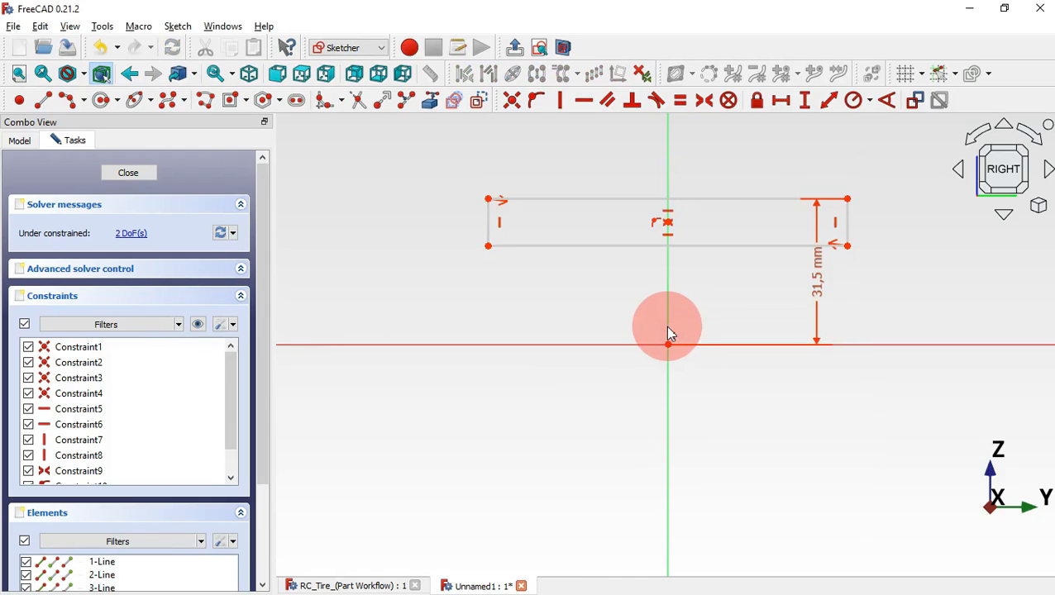
# Dimension the rectangle's right edge to set its height to 9.8 mm.
pyautogui.click(831, 103)
pyautogui.click(845, 232)
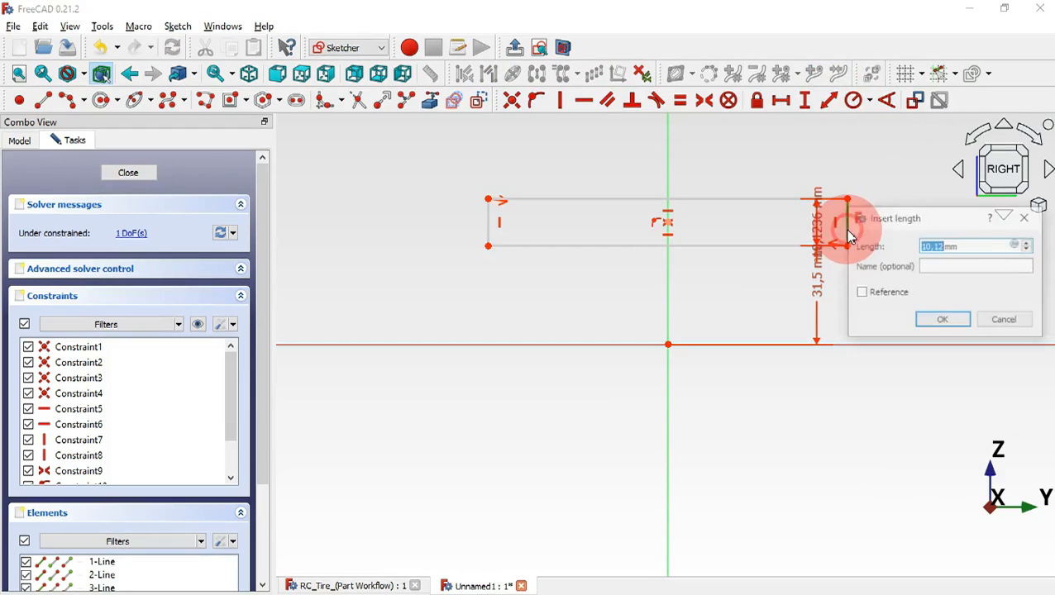
pyautogui.write('3,8')
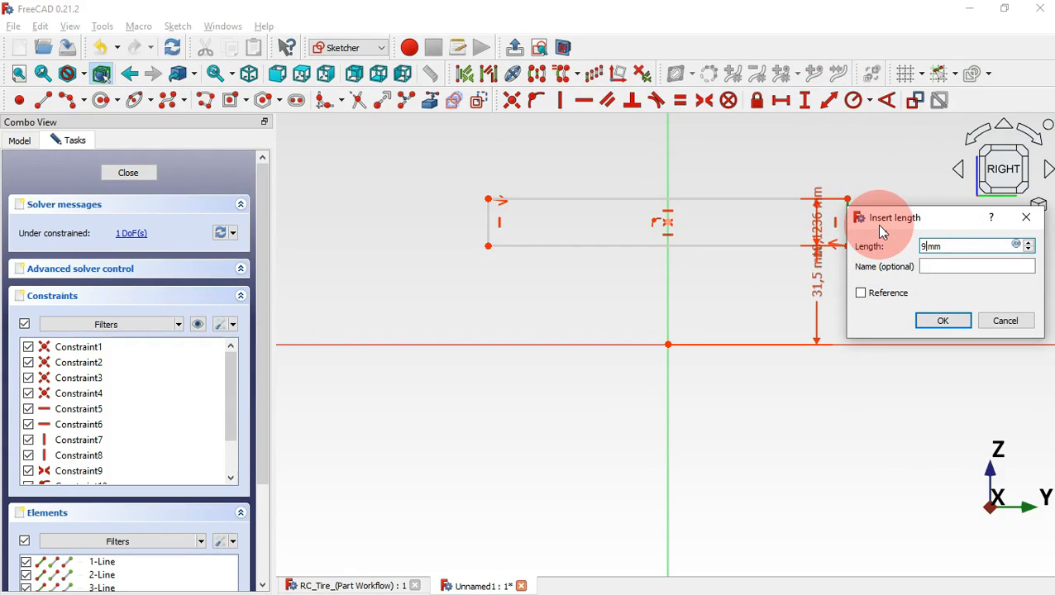
pyautogui.press('Return')
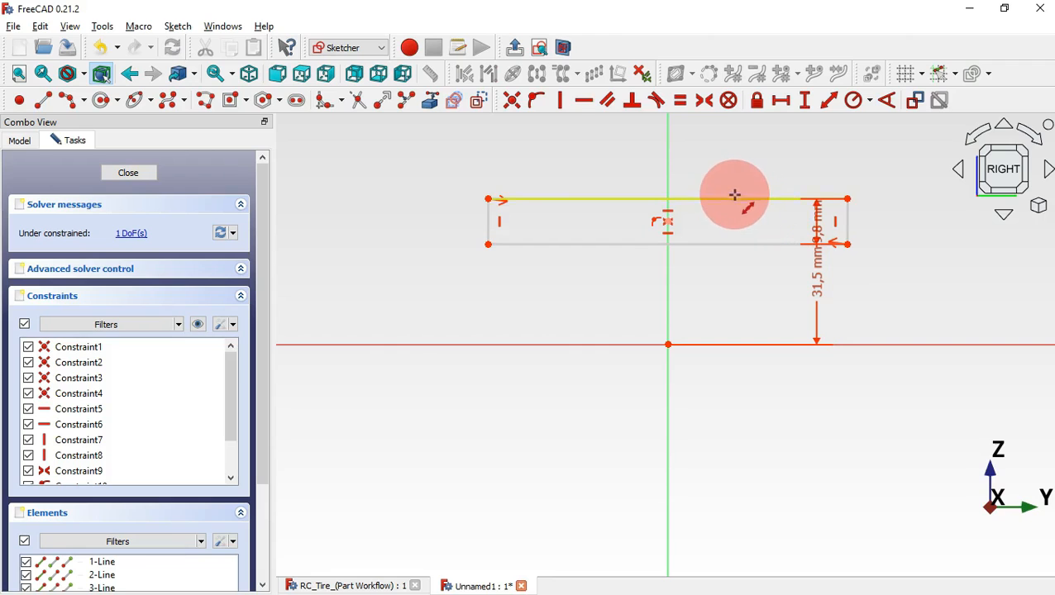
# Dimension the rectangle's upper edge to set its width to 26 mm.
pyautogui.click(734, 198)
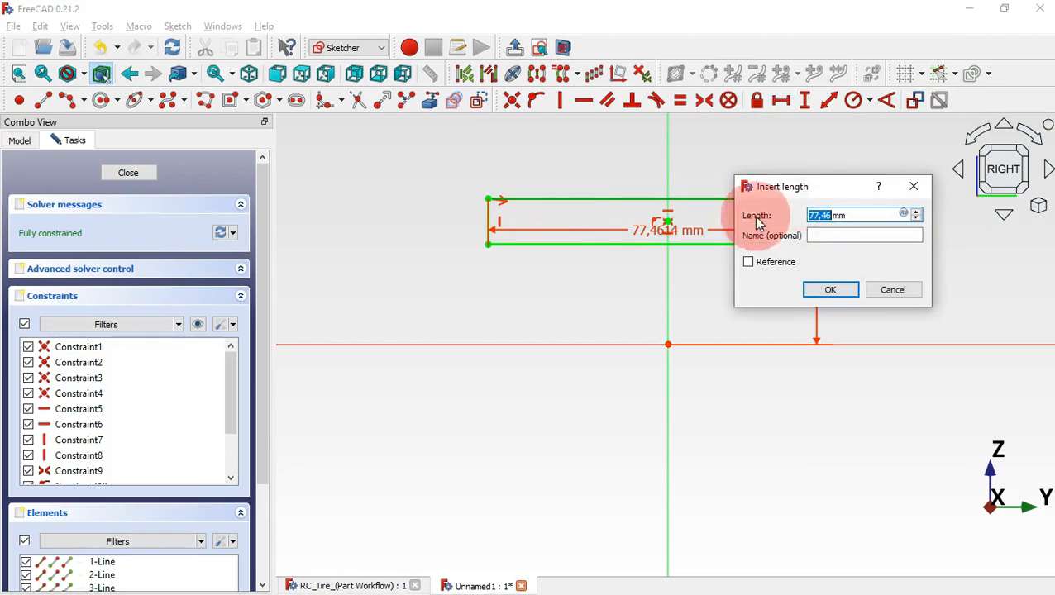
pyautogui.moveTo(803, 190); pyautogui.dragTo(750, 169)
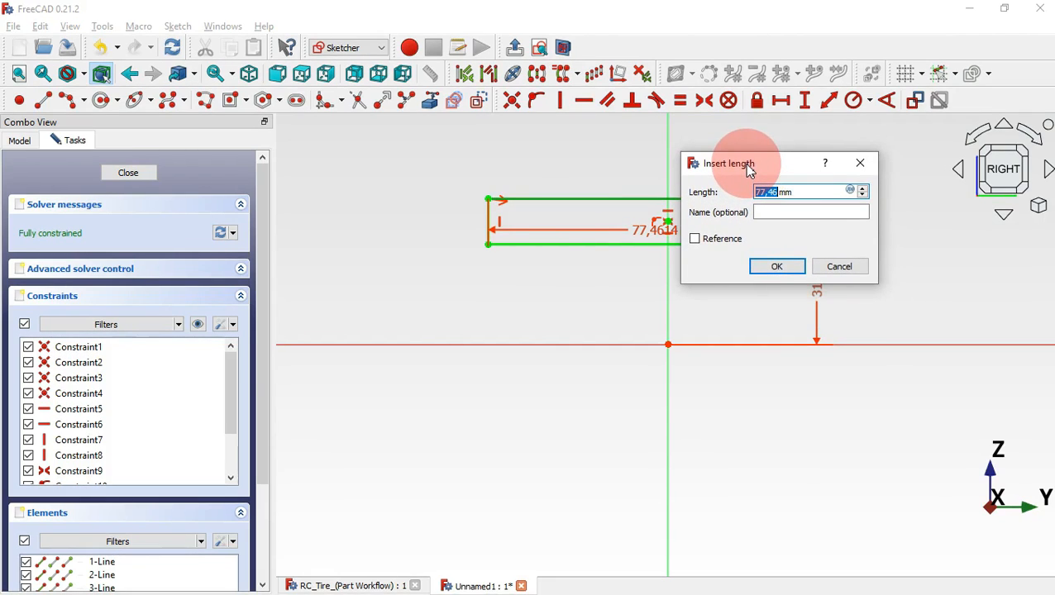
pyautogui.write('26')
pyautogui.press('Return')
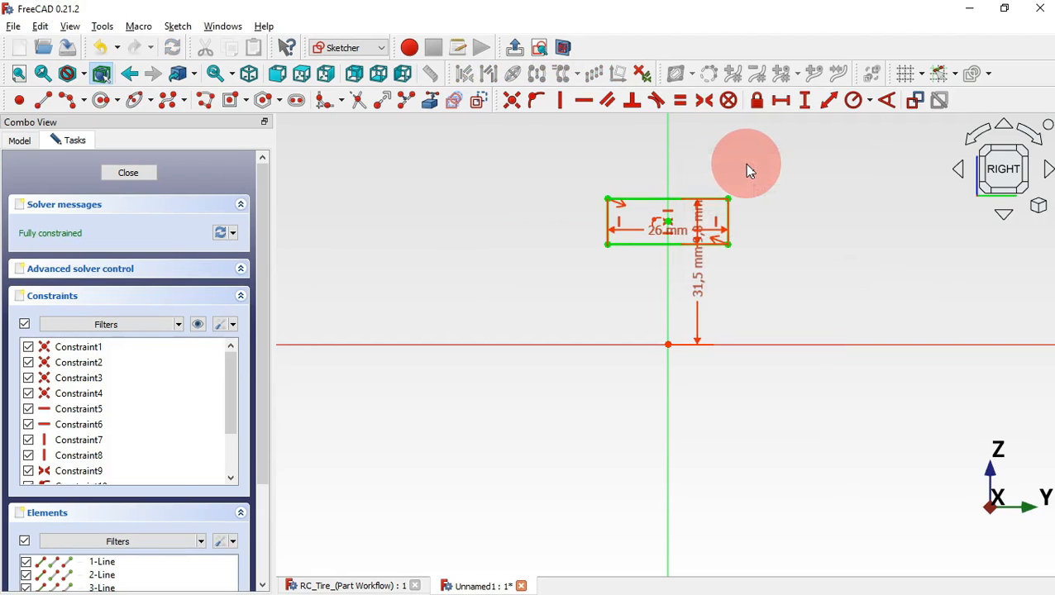
# Reposition the 31.5 mm, 26 mm and 9.8 mm dimensions outside the rectangle so they are easy to read.
pyautogui.scroll(5, 693, 189)
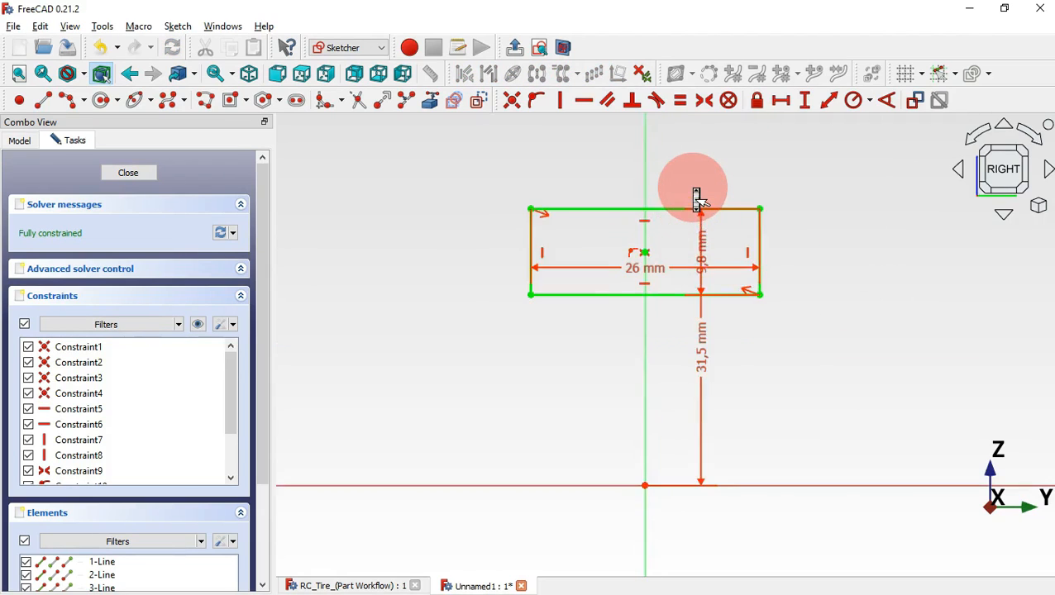
pyautogui.moveTo(707, 406); pyautogui.dragTo(928, 395)
pyautogui.moveTo(627, 317); pyautogui.dragTo(627, 164)
pyautogui.moveTo(702, 287); pyautogui.dragTo(878, 306)
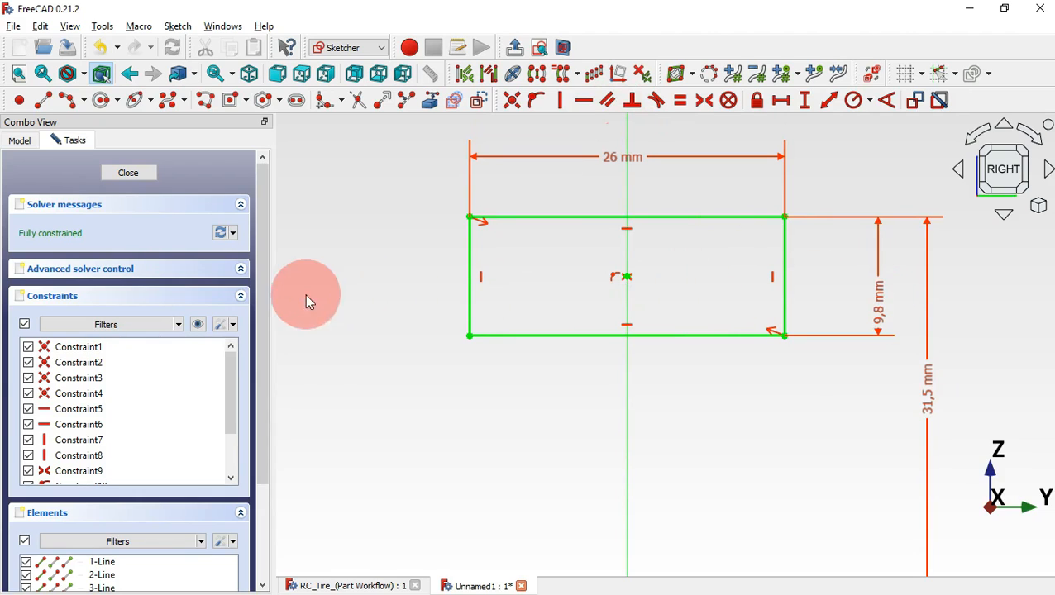
# Hide all sketch constraints and convert the whole rectangle to construction geometry.
pyautogui.click(199, 325)
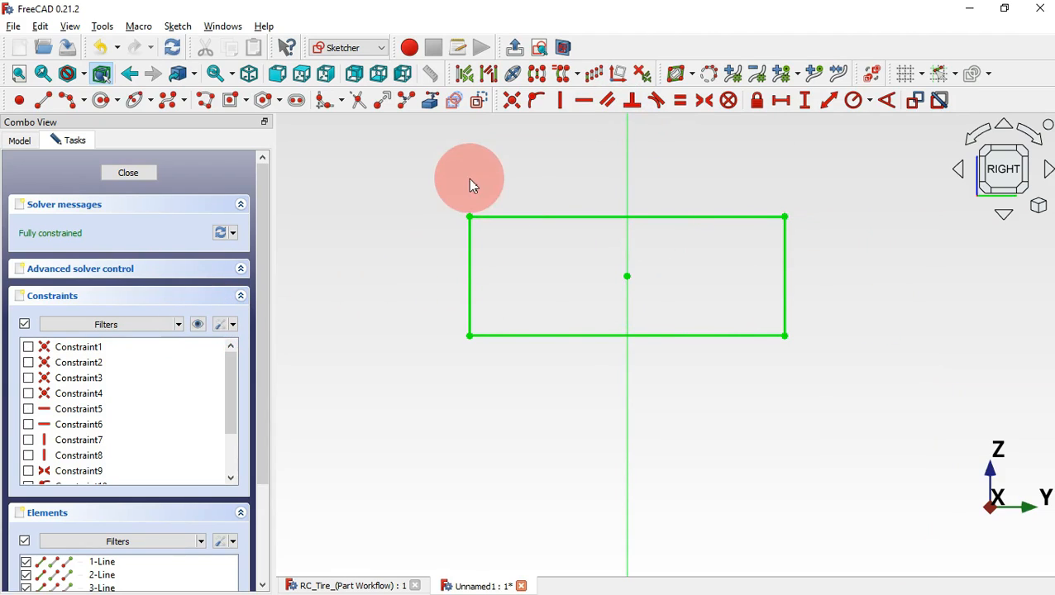
pyautogui.moveTo(384, 153)
pyautogui.mouseDown()
pyautogui.moveTo(606, 243)
pyautogui.moveTo(864, 382)
pyautogui.mouseUp()
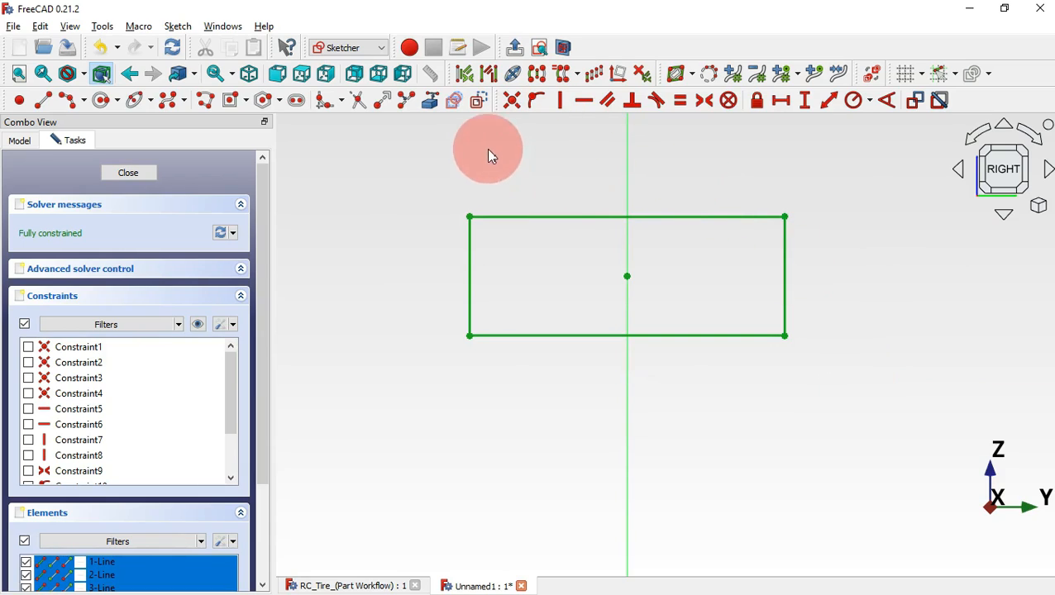
pyautogui.click(481, 100)
pyautogui.click(563, 258)
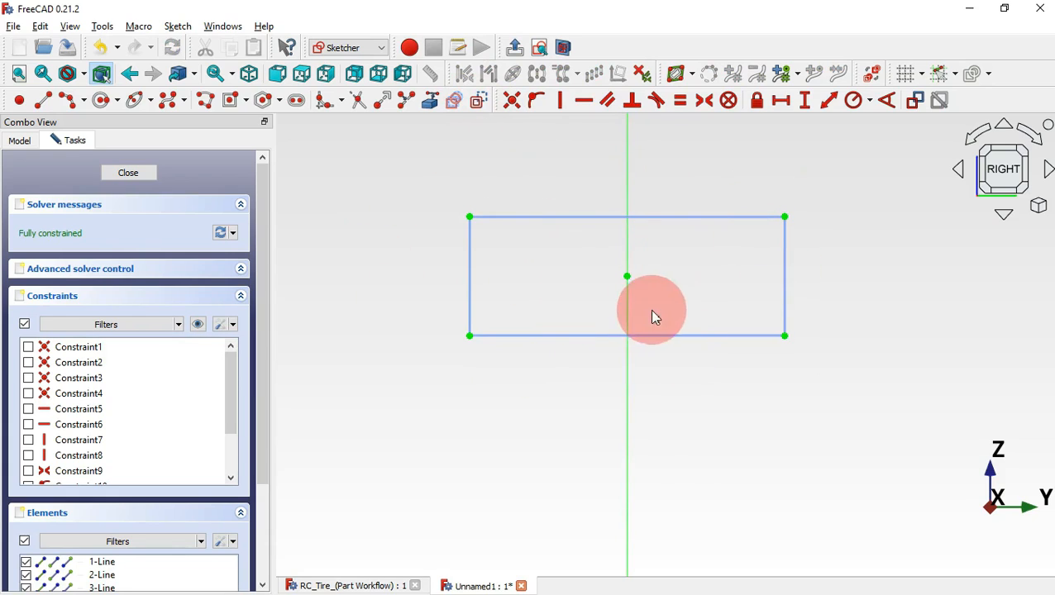
# Draw a polyline about 2.6 mm down to the rectangle's lower edge, about 2.8 mm left along it, up, and left again inside the rectangle.
pyautogui.scroll(-1, 614, 365)
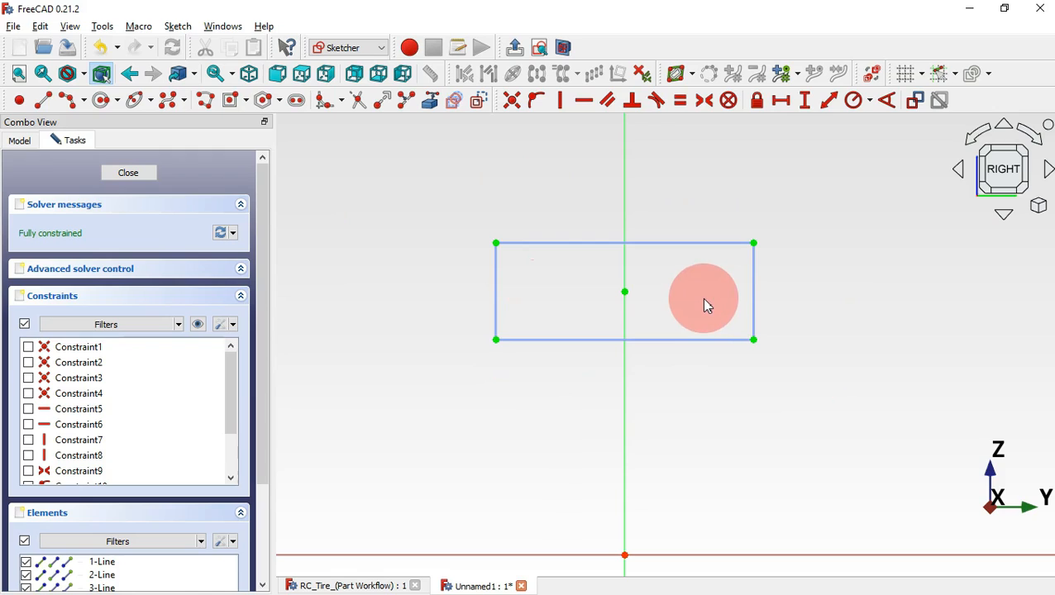
pyautogui.click(206, 100)
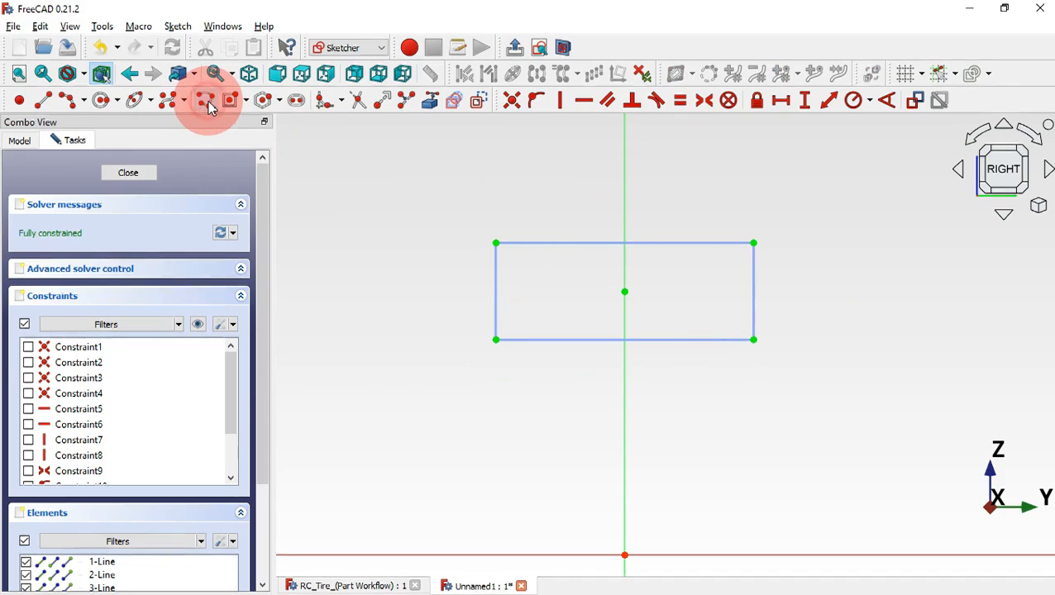
pyautogui.scroll(4, 573, 281)
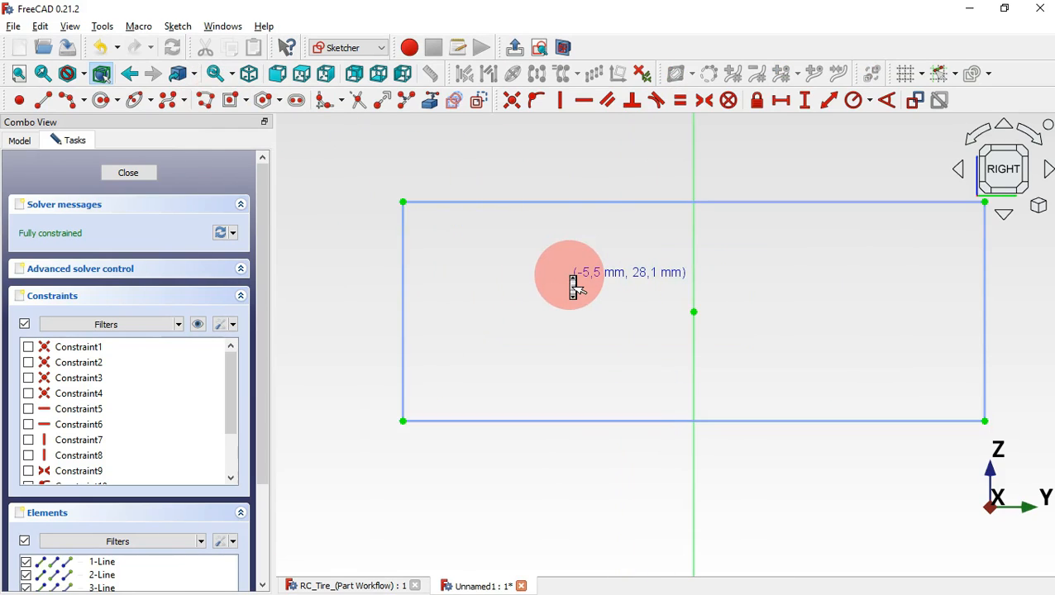
pyautogui.click(602, 363)
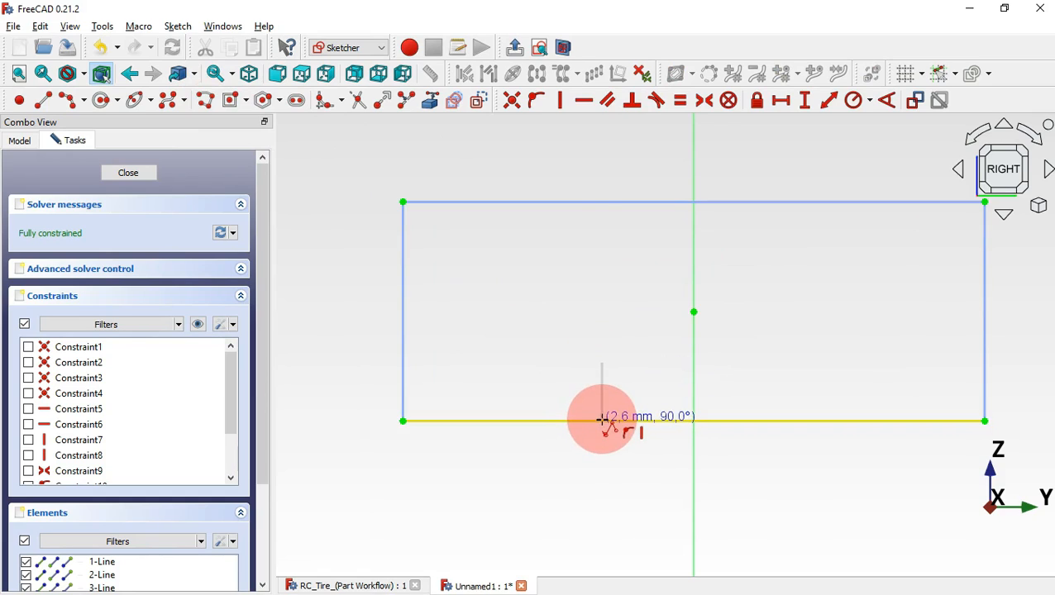
pyautogui.click(602, 421)
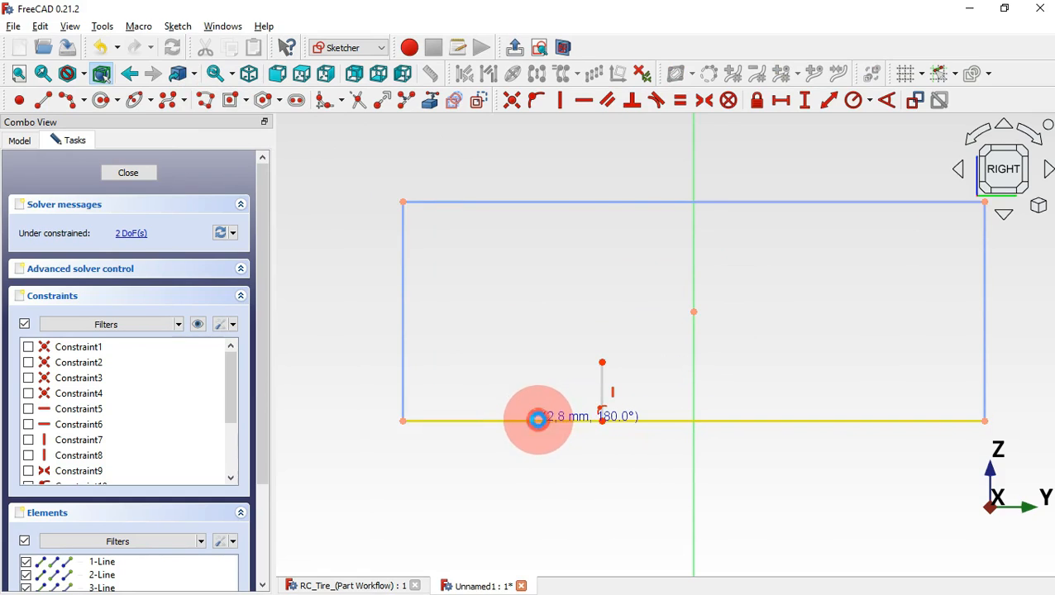
pyautogui.click(538, 421)
pyautogui.click(538, 337)
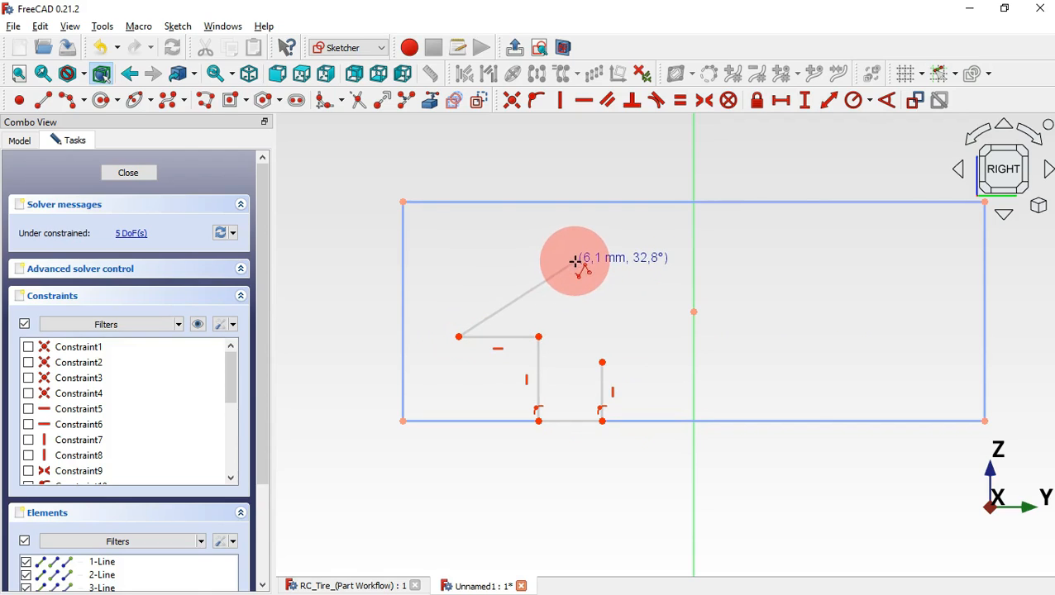
# Dimension the polyline's right vertical segment to 1.5 mm and its horizontal segment along the rectangle's lower edge to 3 mm.
pyautogui.click(827, 101)
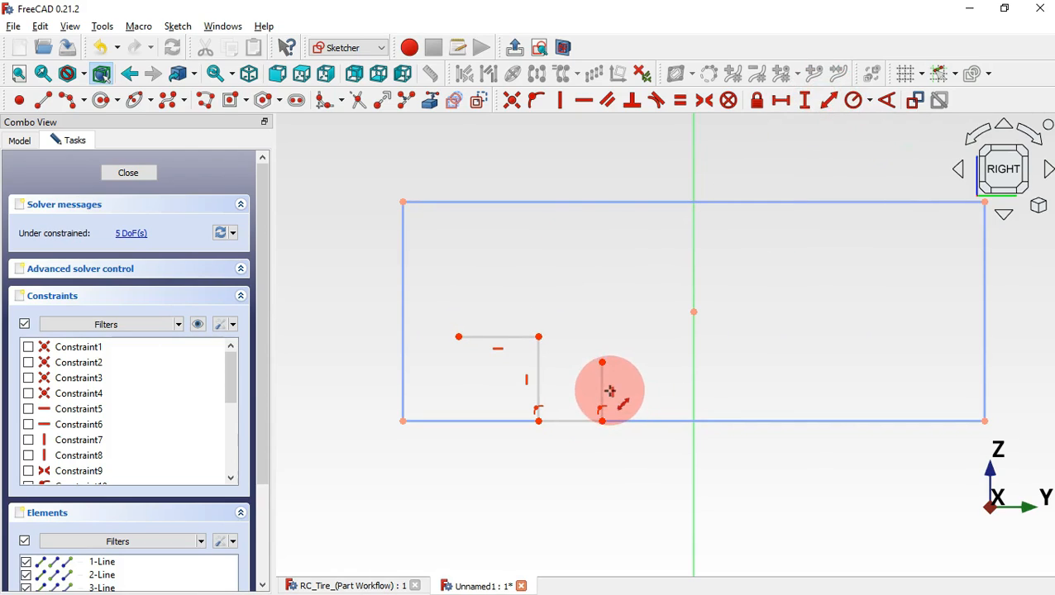
pyautogui.click(605, 386)
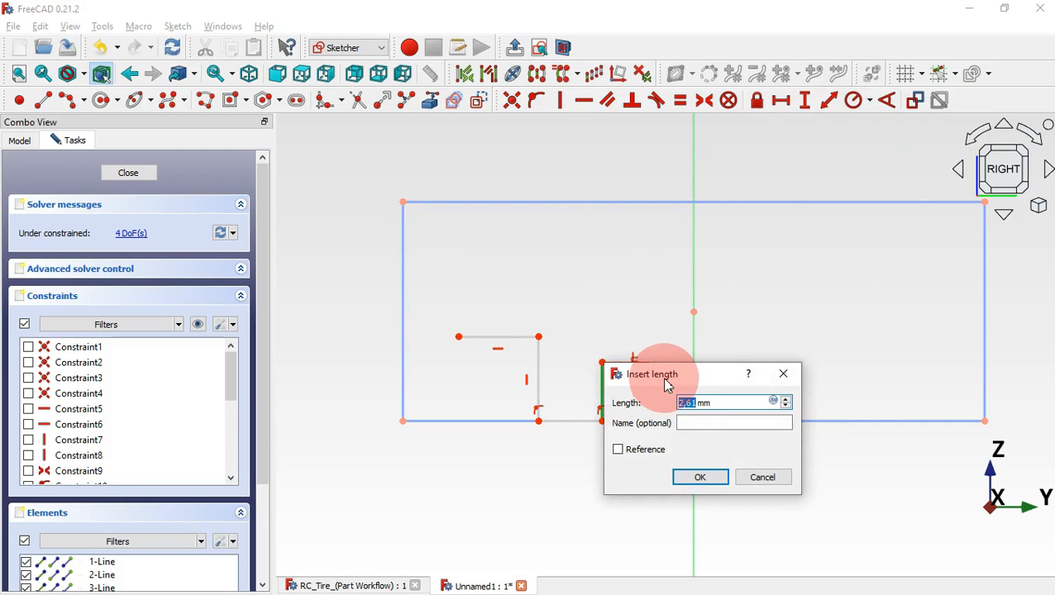
pyautogui.press('Return')
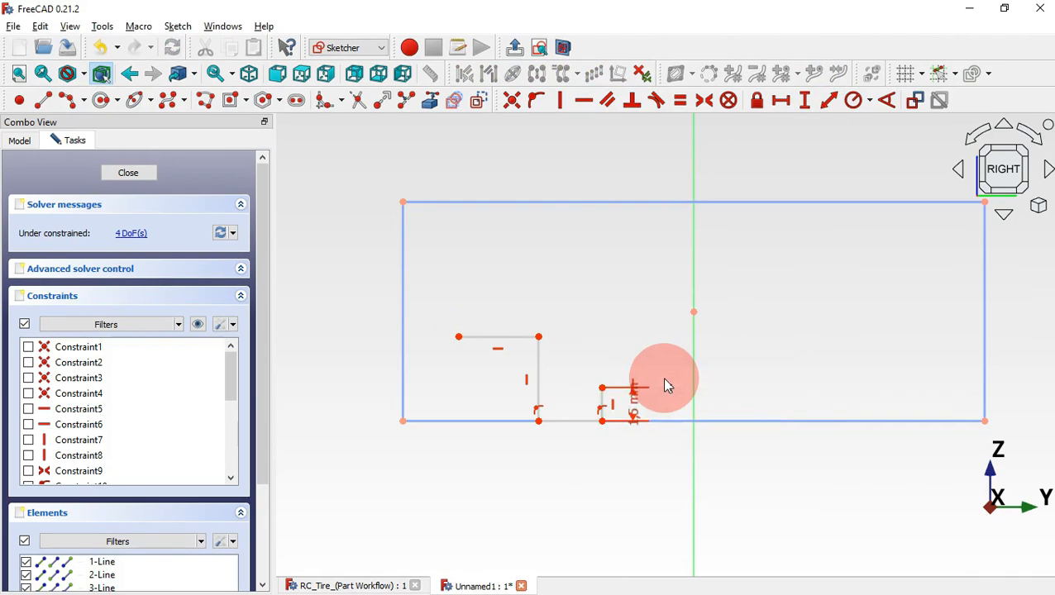
pyautogui.click(595, 420)
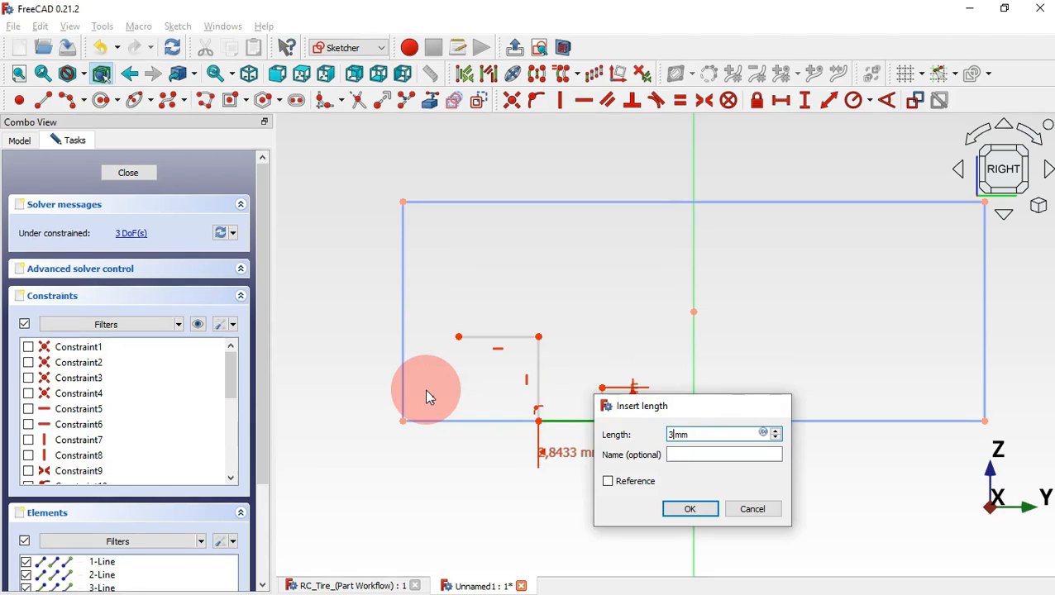
pyautogui.write('3')
pyautogui.press('Return')
# Set the polyline's left vertical segment to 1.8 mm and its upper horizontal segment to 2 mm, and hide all constraints.
pyautogui.click(537, 380)
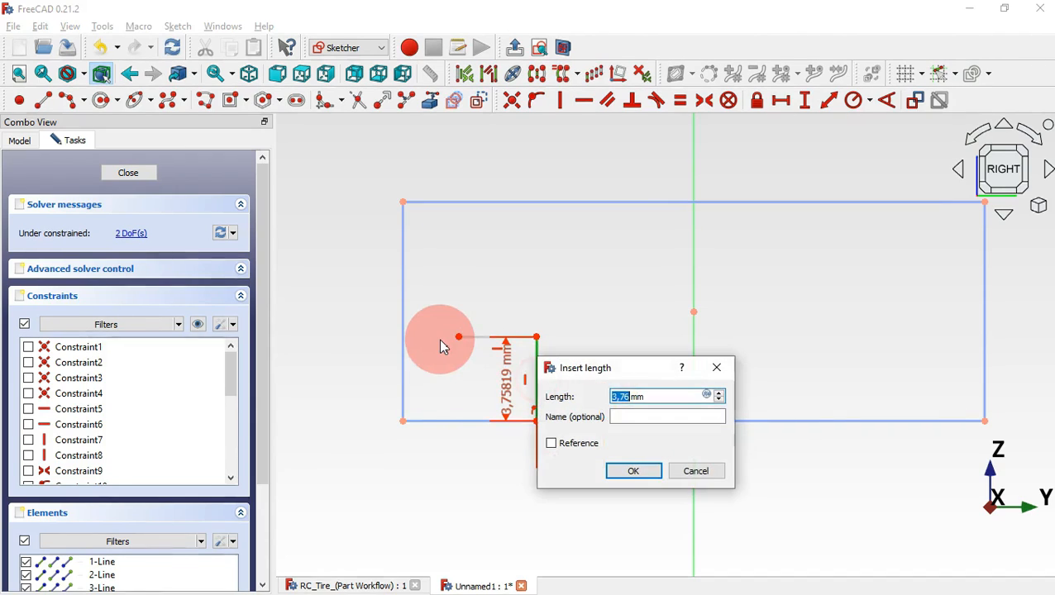
pyautogui.write('1.8')
pyautogui.press('Return')
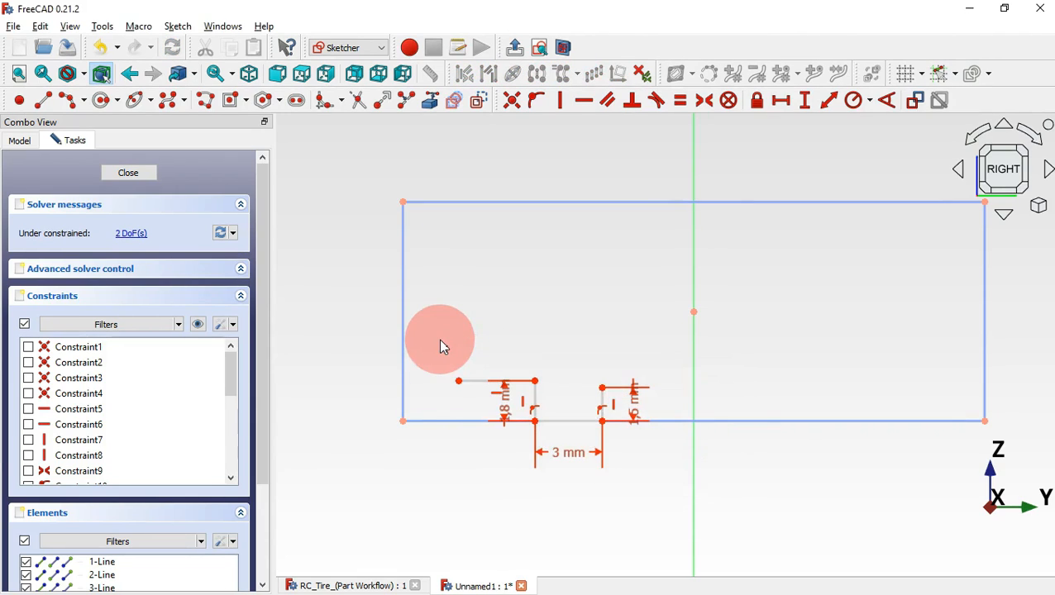
pyautogui.click(477, 380)
pyautogui.write('2')
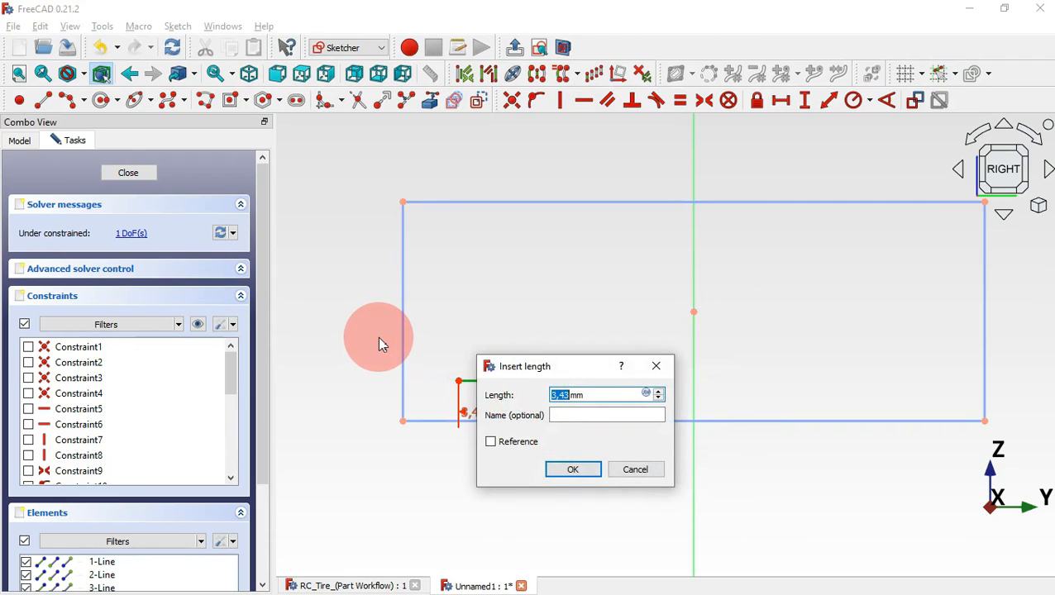
pyautogui.press('Return')
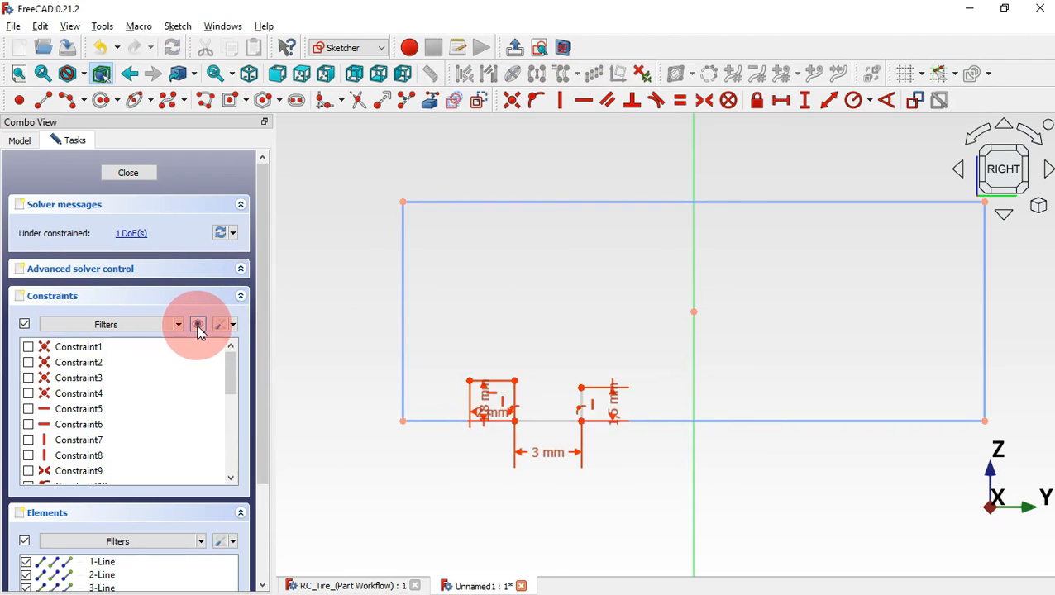
pyautogui.click(198, 327)
pyautogui.click(198, 325)
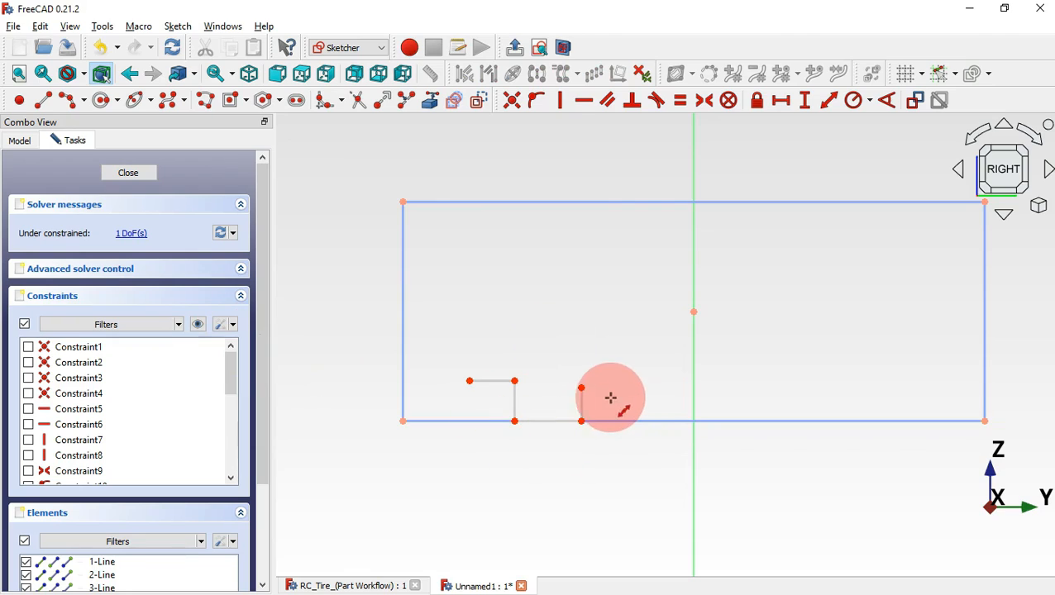
# Set the horizontal distance from the polyline's leftmost endpoint to the rectangle's center point to 12.5 mm, place the dimension below the rectangle, and hide it.
pyautogui.click(782, 103)
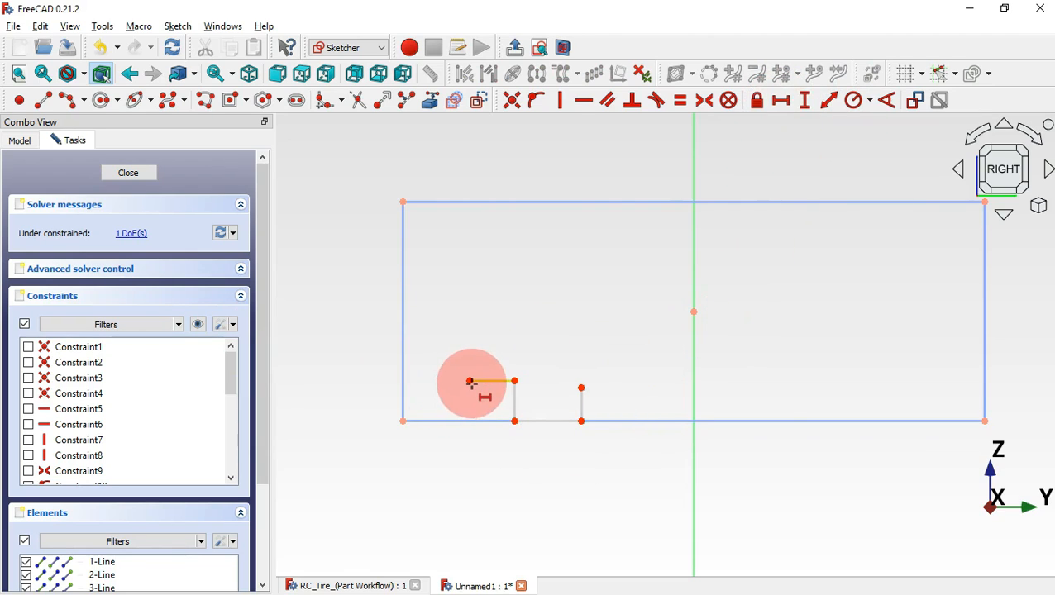
pyautogui.click(694, 312)
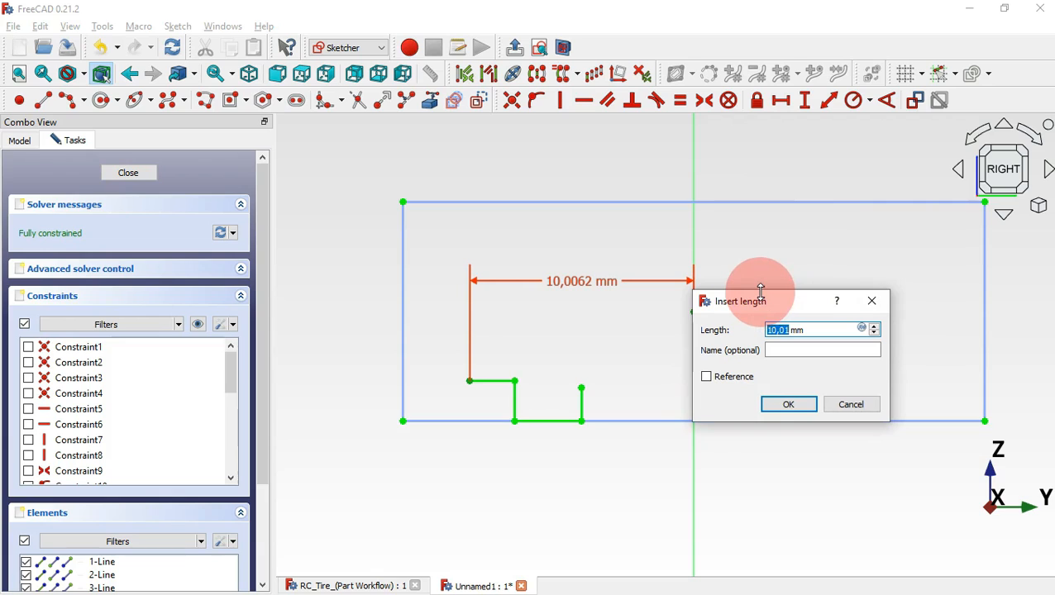
pyautogui.write('12.5')
pyautogui.press('Return')
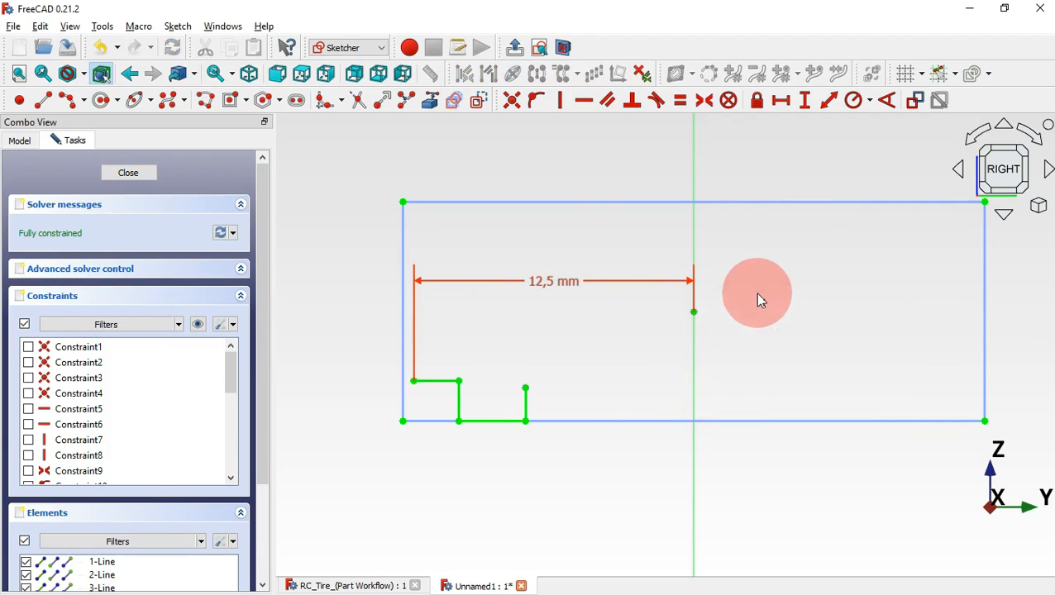
pyautogui.moveTo(530, 290); pyautogui.dragTo(533, 497)
pyautogui.click(207, 324)
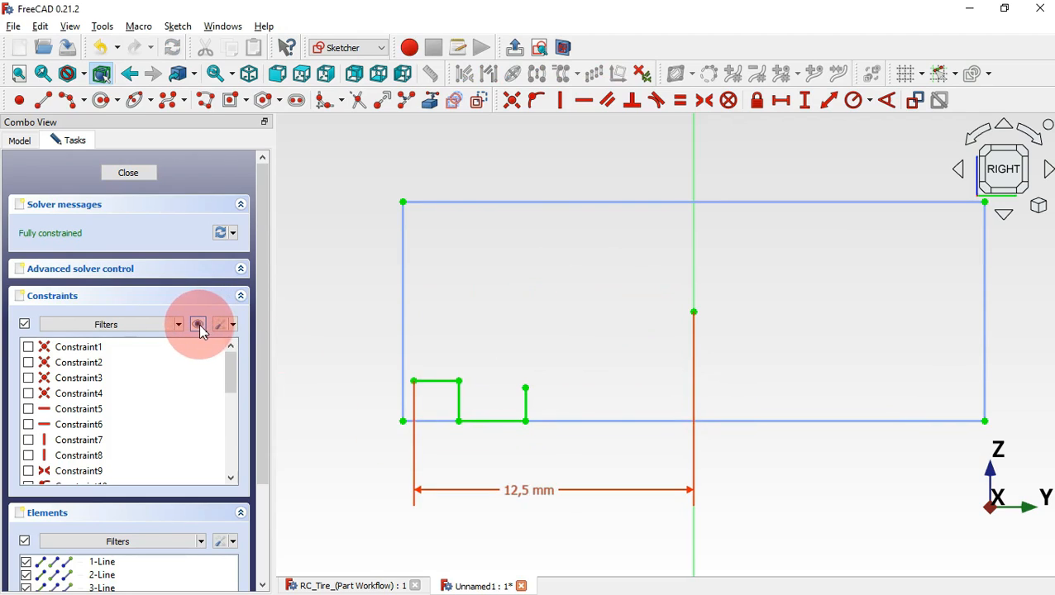
pyautogui.click(199, 325)
pyautogui.click(357, 200)
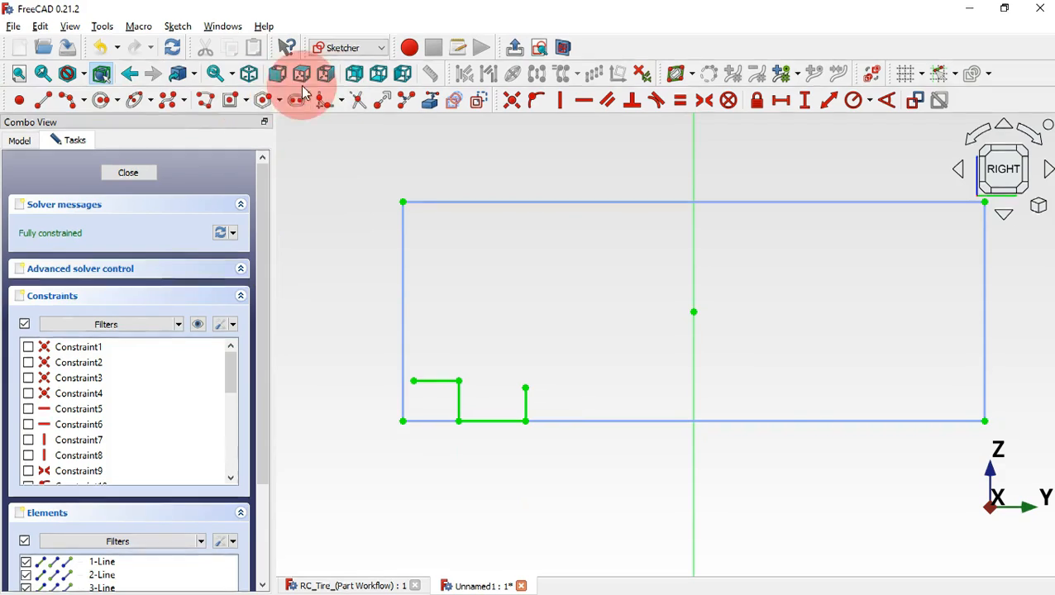
# Draw an arc by end points and rim point from the upper end of the 1.5 mm segment upward, bulging left inside the rectangle.
pyautogui.click(83, 100)
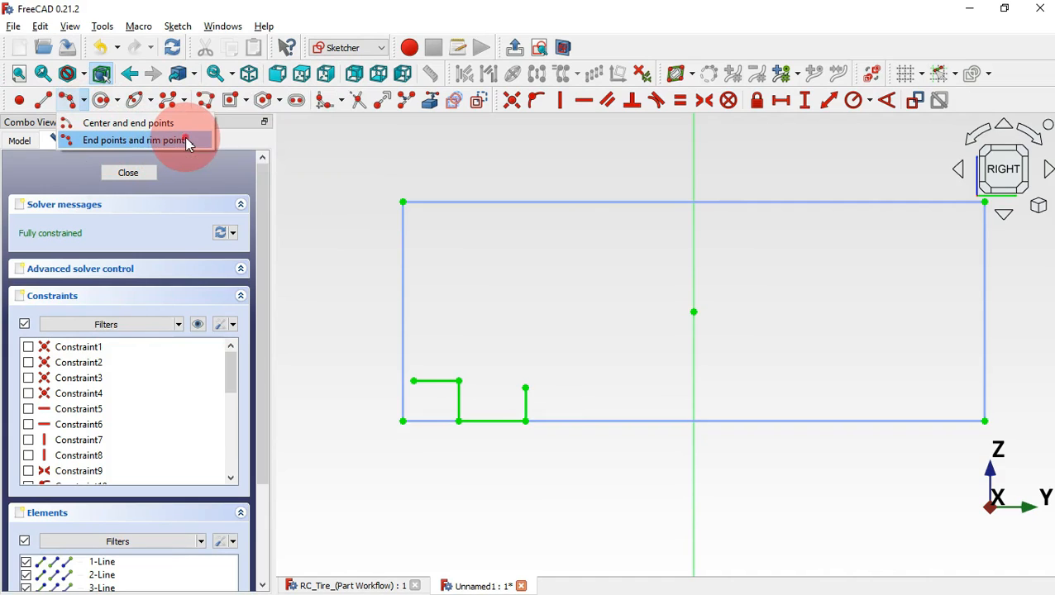
pyautogui.click(185, 140)
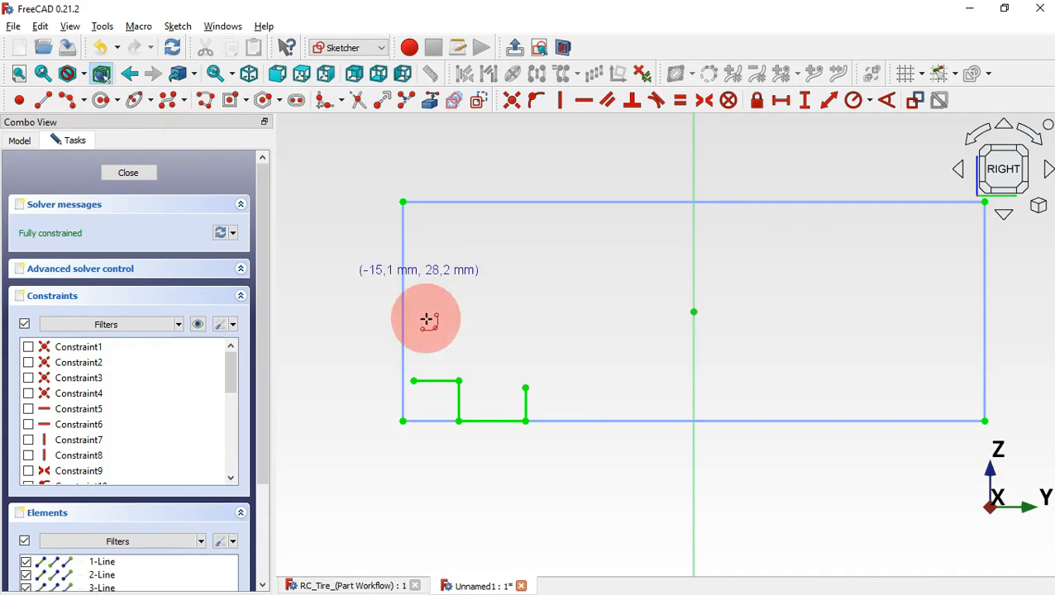
pyautogui.click(526, 389)
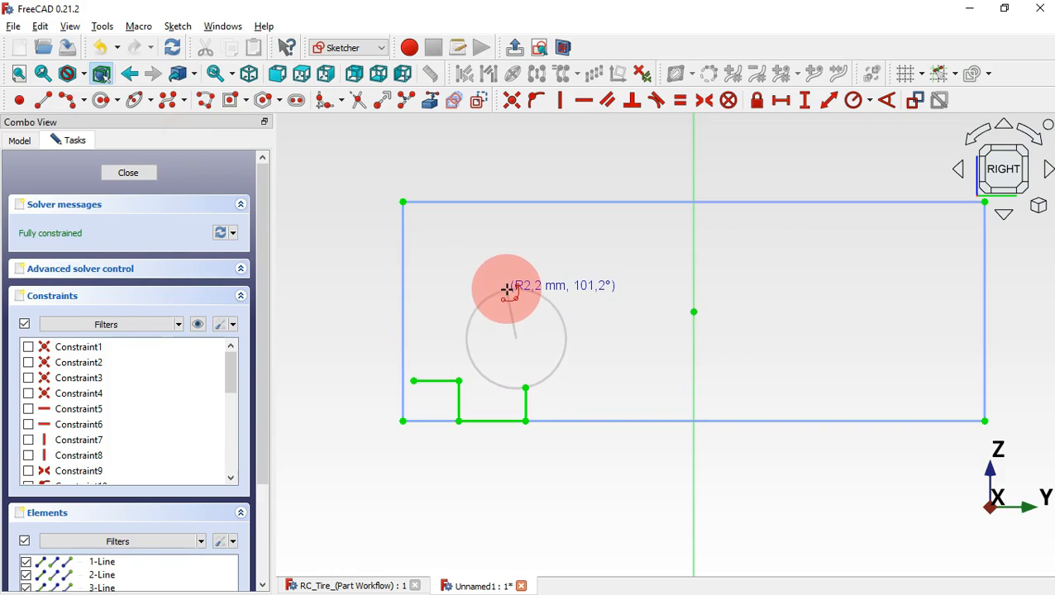
pyautogui.click(506, 289)
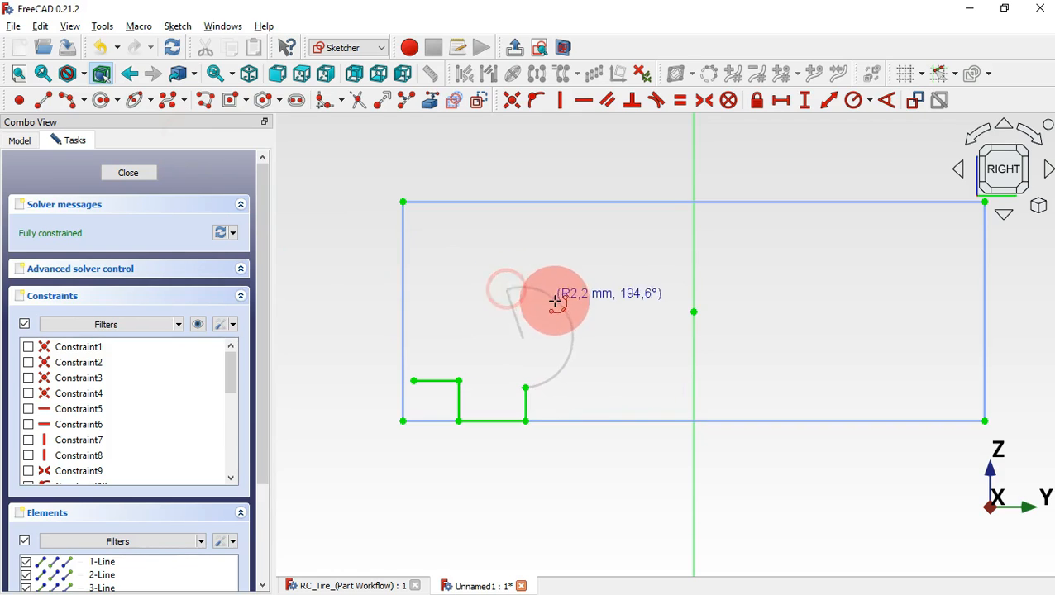
pyautogui.click(492, 316)
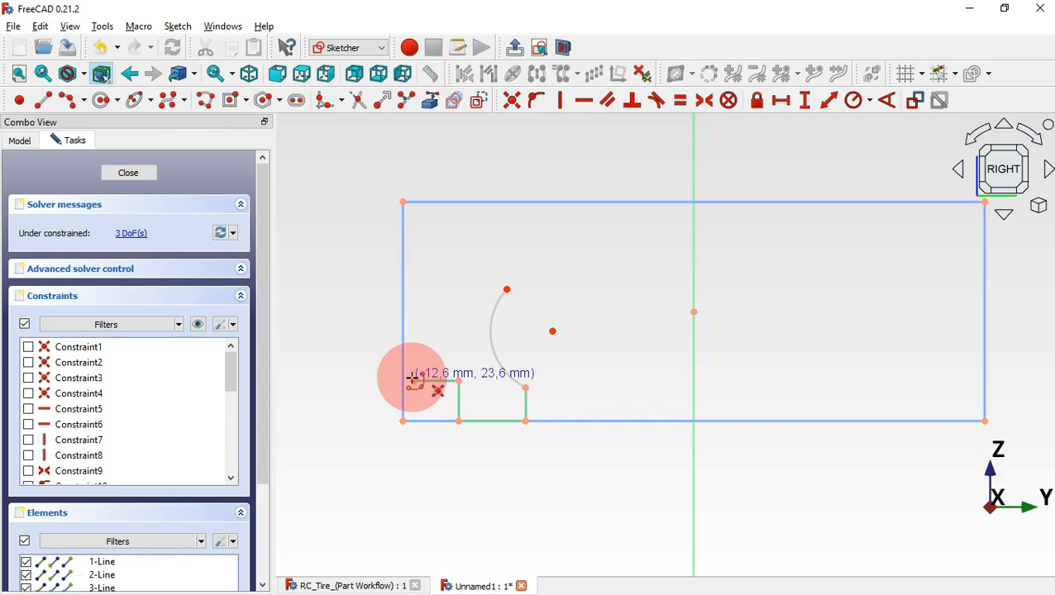
# Draw two connected arcs, about 3.7 mm and 3.3 mm in radius, upward from the polyline's left endpoint, and make them tangent where they meet.
pyautogui.click(414, 379)
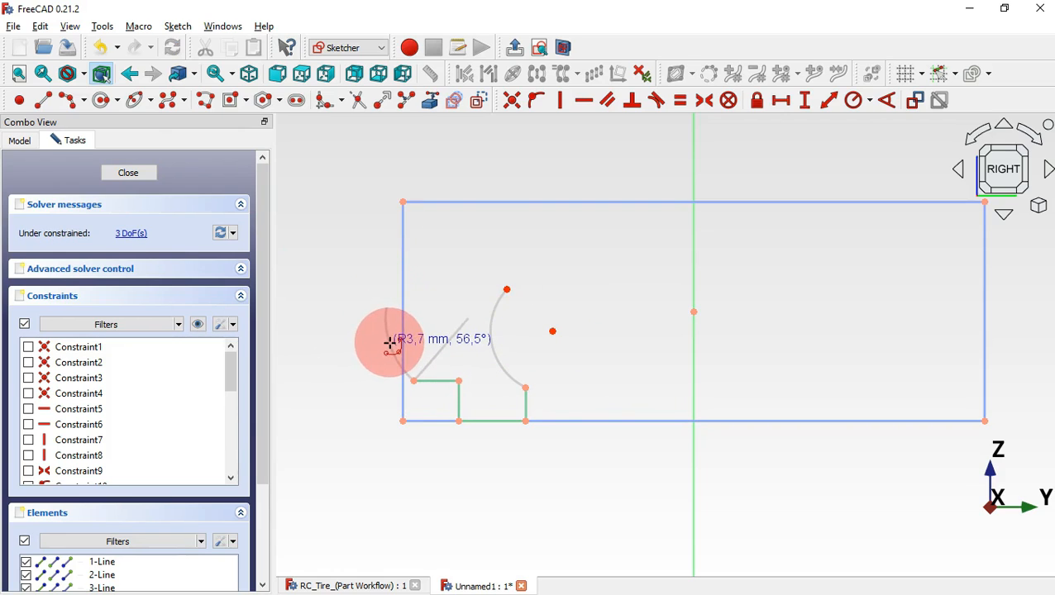
pyautogui.click(388, 306)
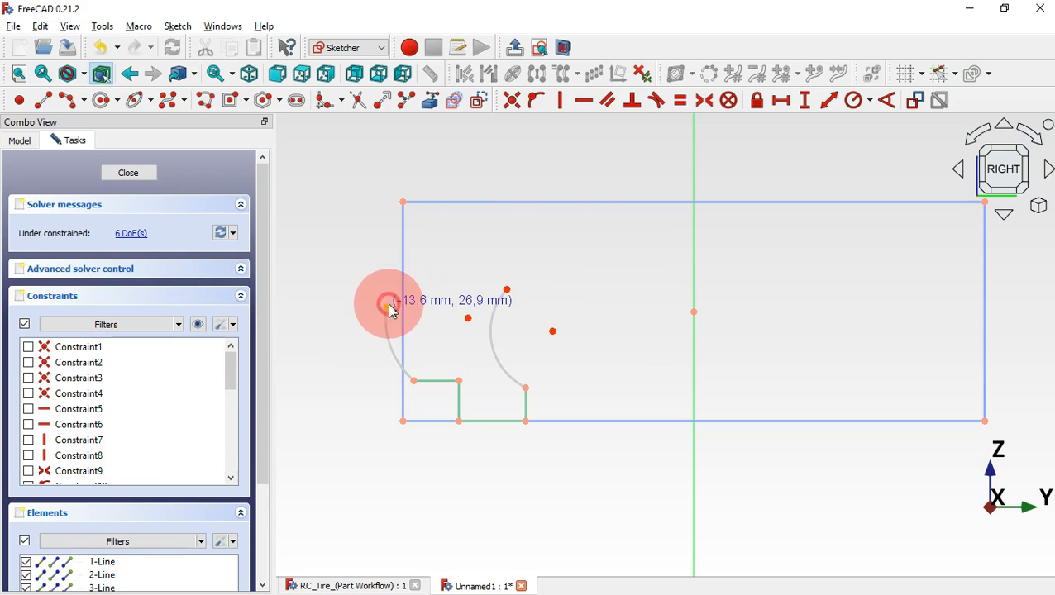
pyautogui.click(389, 307)
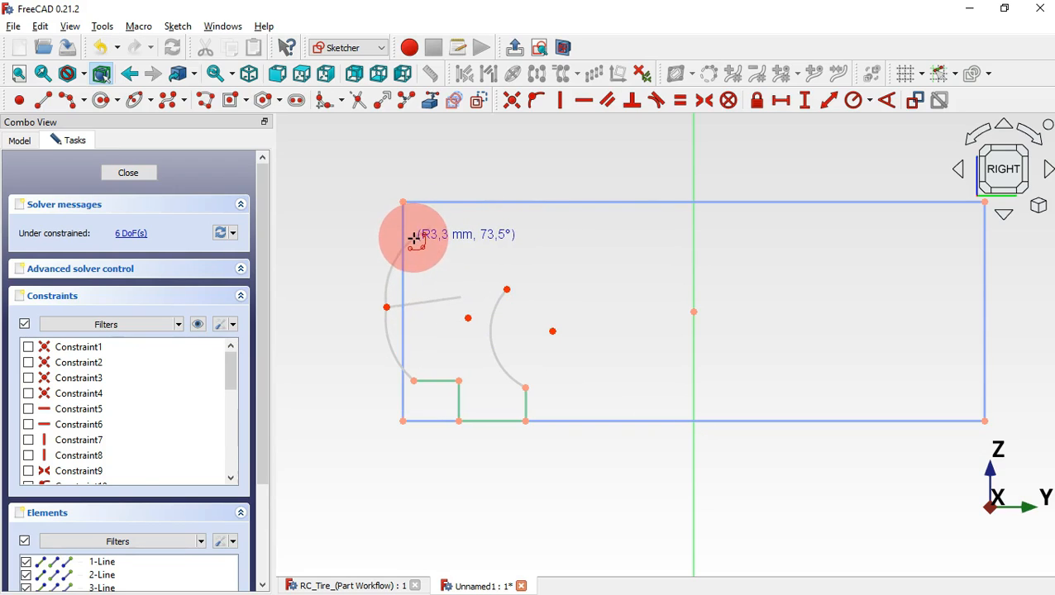
pyautogui.click(430, 228)
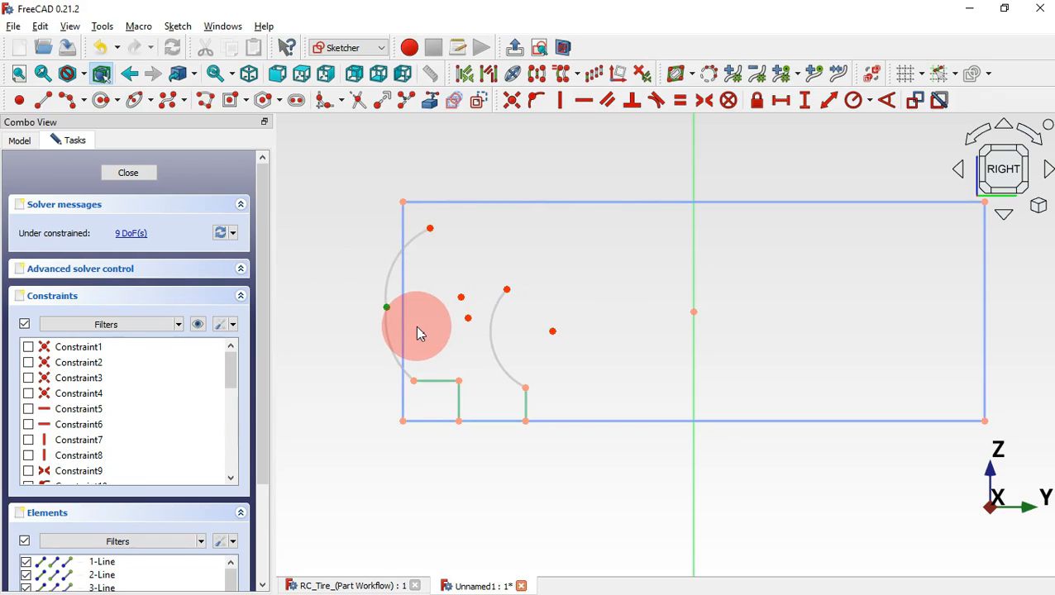
pyautogui.click(656, 101)
pyautogui.click(656, 102)
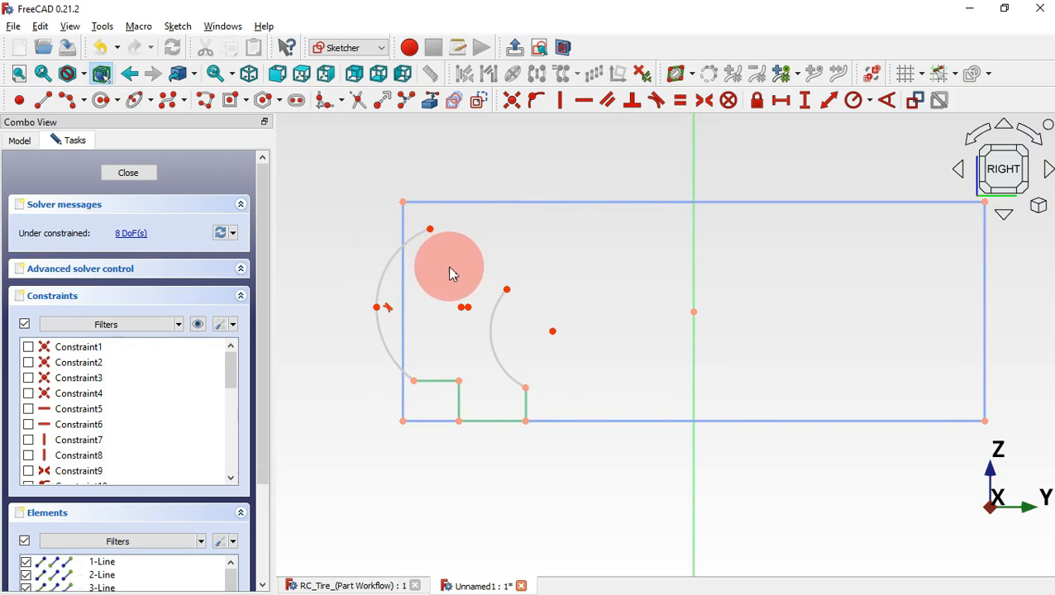
# Mirror the complete left half-profile, polyline and arcs, about the vertical sketch axis.
pyautogui.moveTo(340, 221)
pyautogui.mouseDown()
pyautogui.moveTo(478, 308)
pyautogui.moveTo(584, 397)
pyautogui.mouseUp()
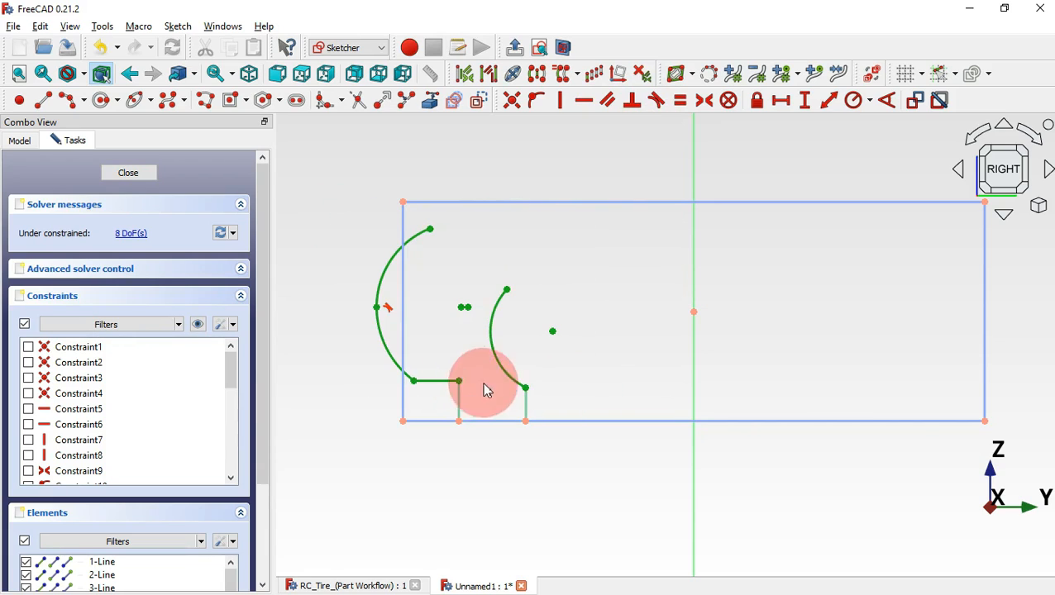
pyautogui.moveTo(436, 354); pyautogui.dragTo(578, 466)
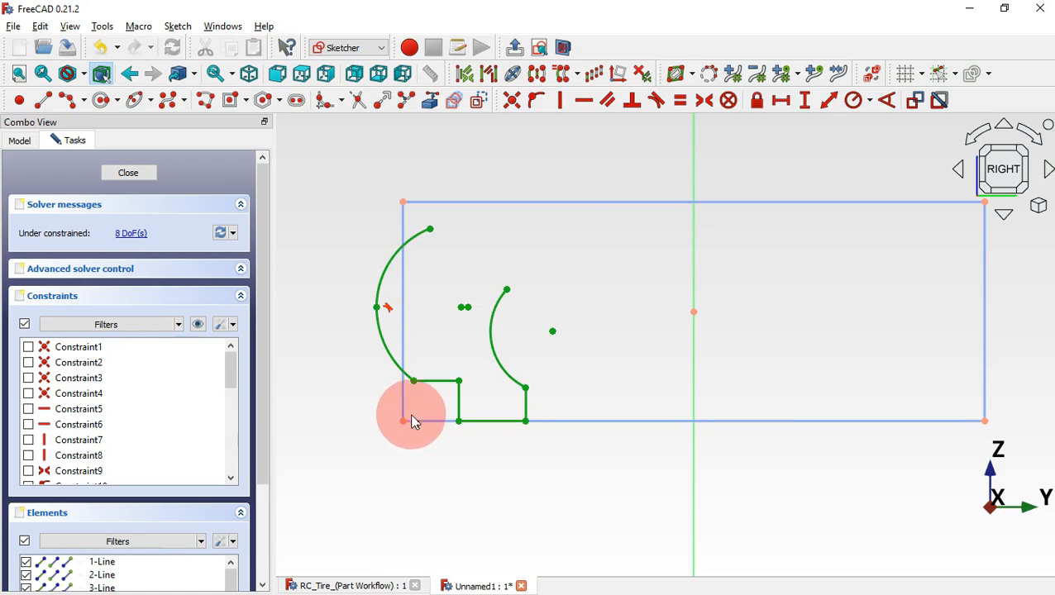
pyautogui.scroll(-2, 377, 424)
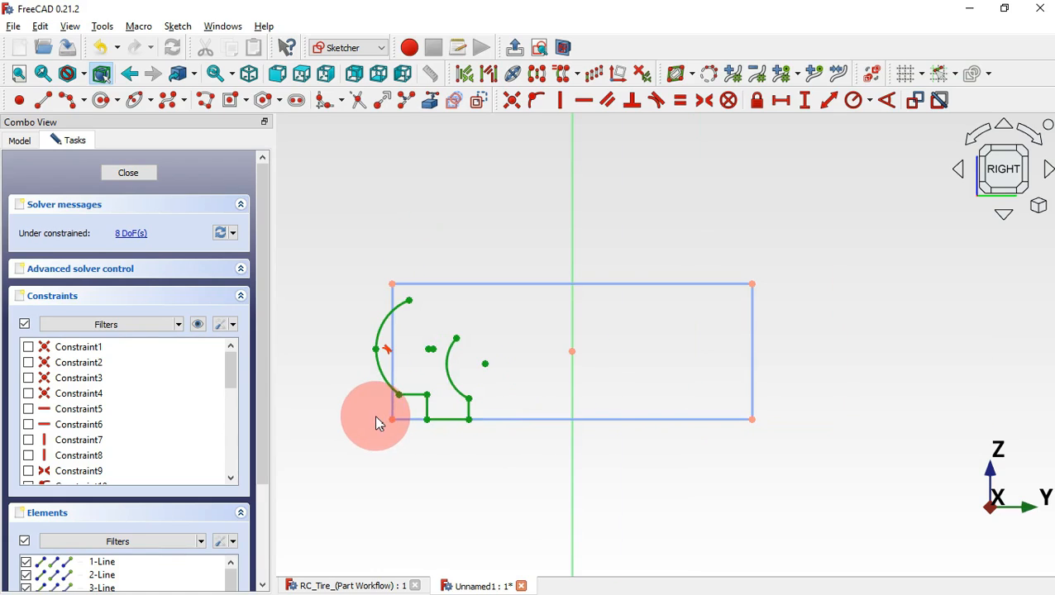
pyautogui.click(571, 211)
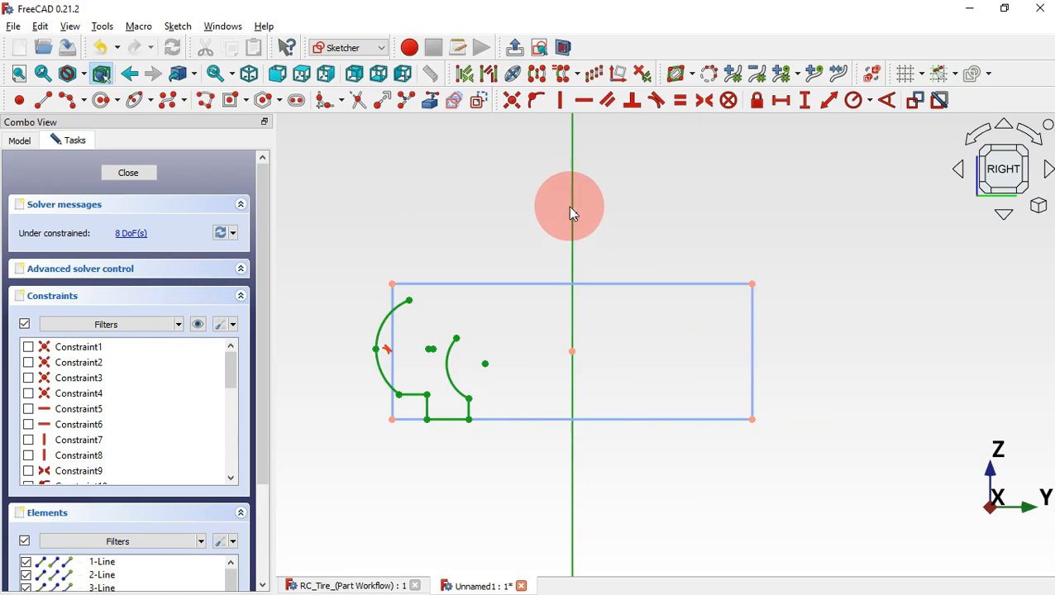
pyautogui.click(537, 79)
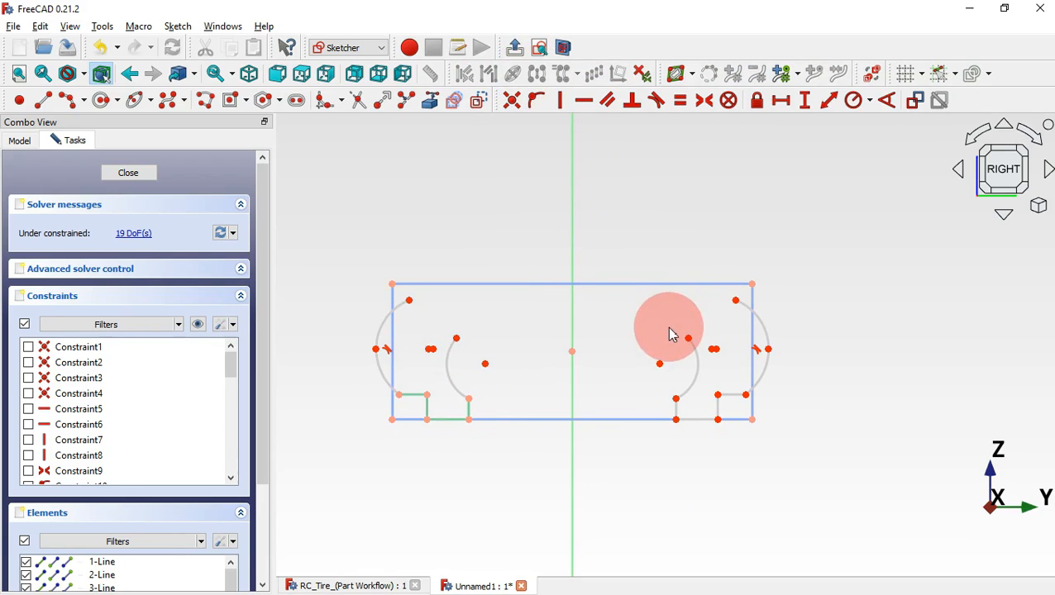
# Pull the mirrored profile's inner lower corner below the rectangle and constrain its bottom segment to horizontal.
pyautogui.scroll(5, 686, 457)
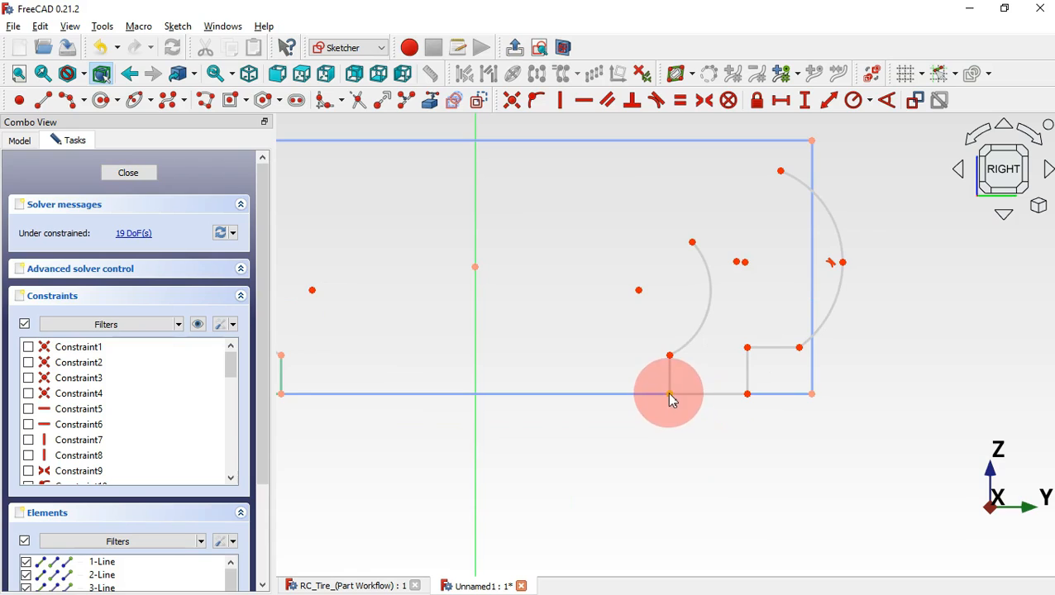
pyautogui.moveTo(668, 394)
pyautogui.mouseDown()
pyautogui.moveTo(655, 431)
pyautogui.moveTo(653, 400)
pyautogui.moveTo(648, 420)
pyautogui.mouseUp()
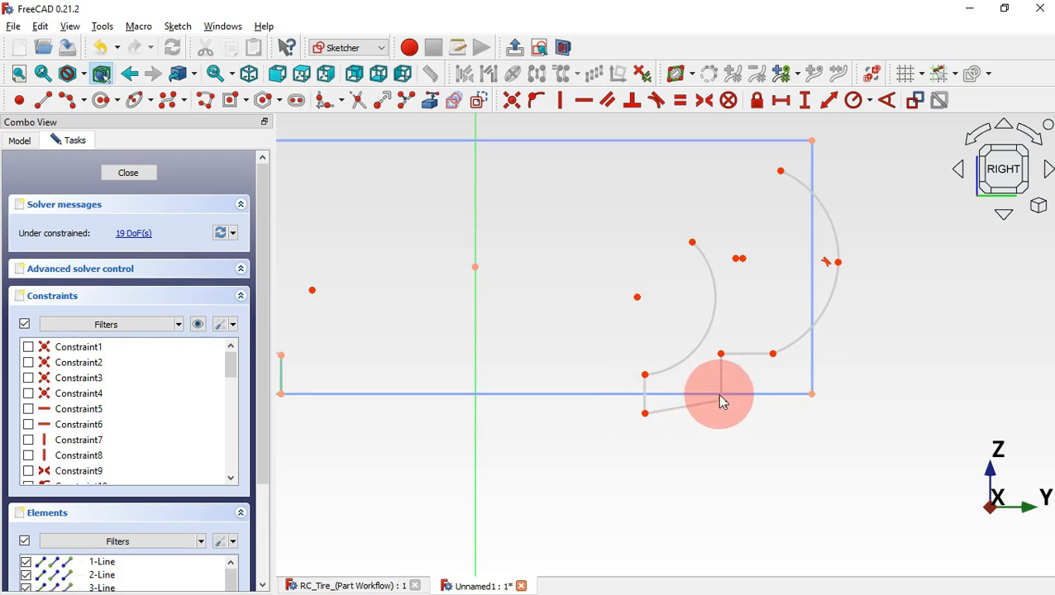
pyautogui.click(682, 416)
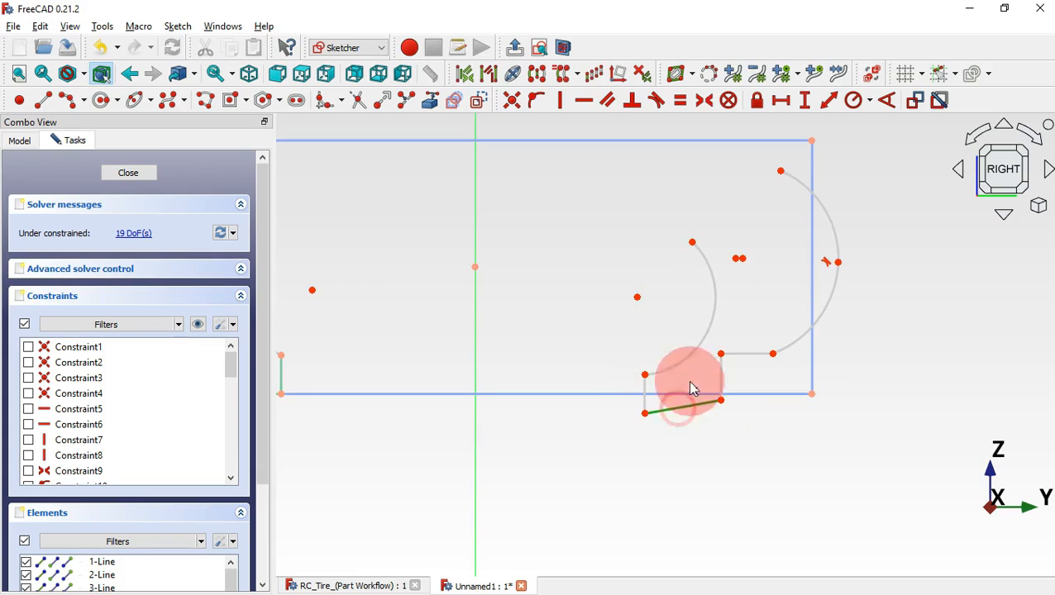
pyautogui.click(585, 101)
# Constrain the inner endpoint of the mirrored bottom segment to lie on the rectangle's lower edge.
pyautogui.click(644, 404)
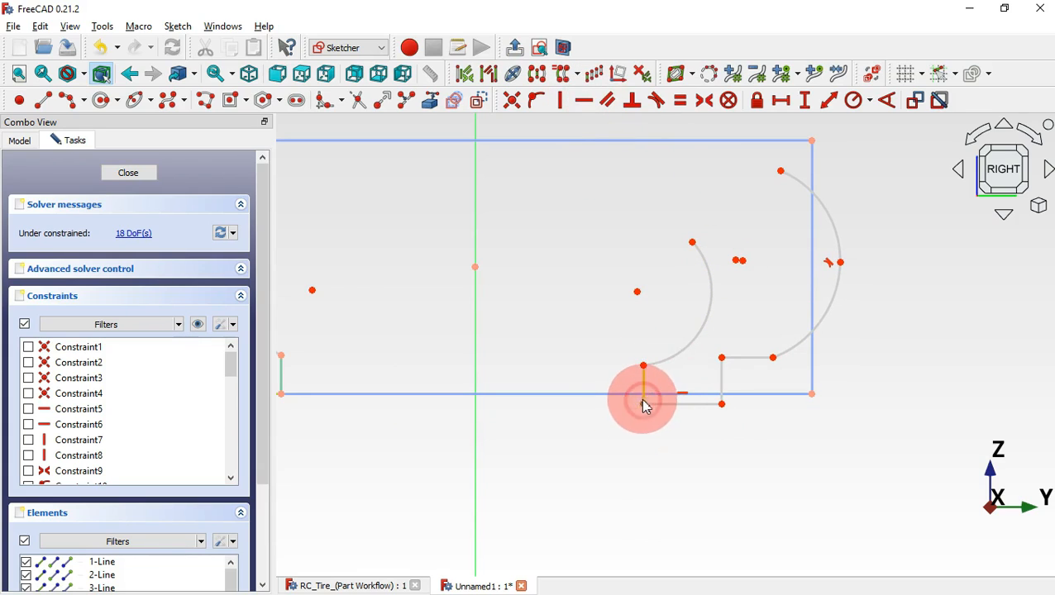
pyautogui.click(631, 395)
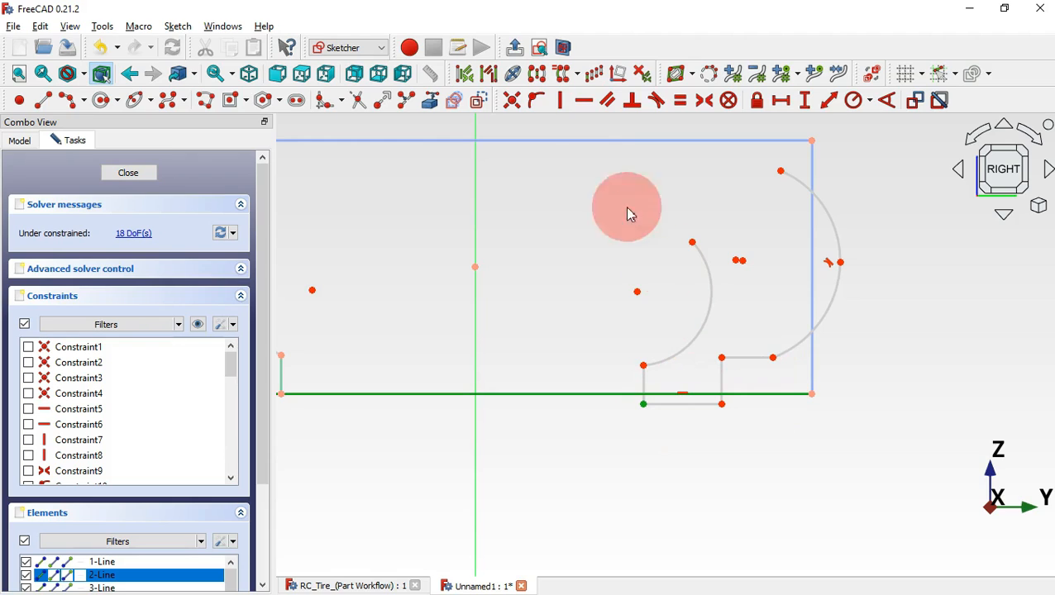
pyautogui.click(536, 100)
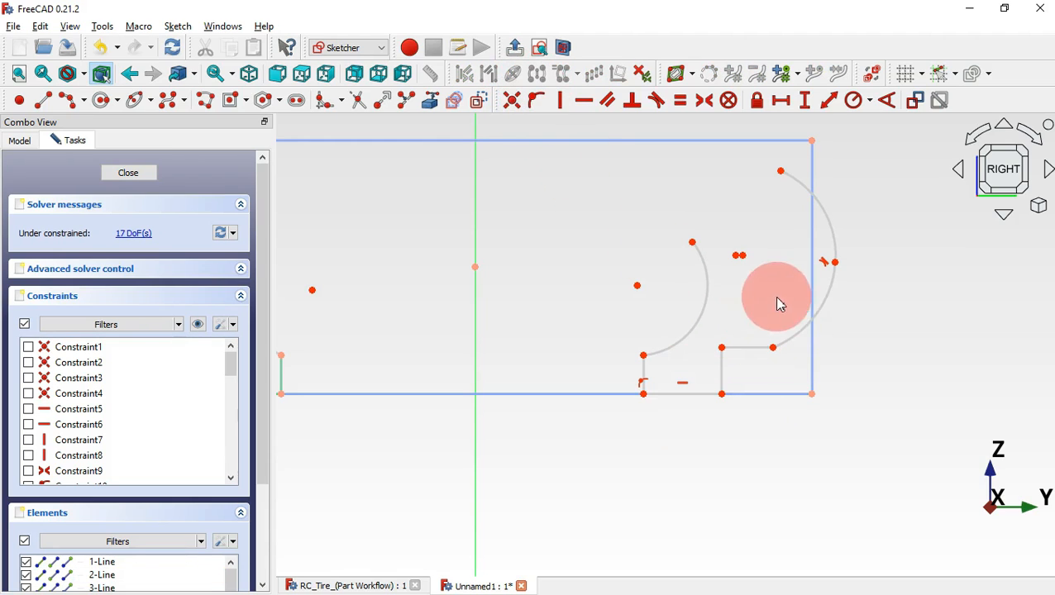
# Constrain the inner lower endpoints of the left and right half-profiles symmetric about the vertical sketch axis.
pyautogui.scroll(-4, 937, 306)
pyautogui.scroll(3, 940, 311)
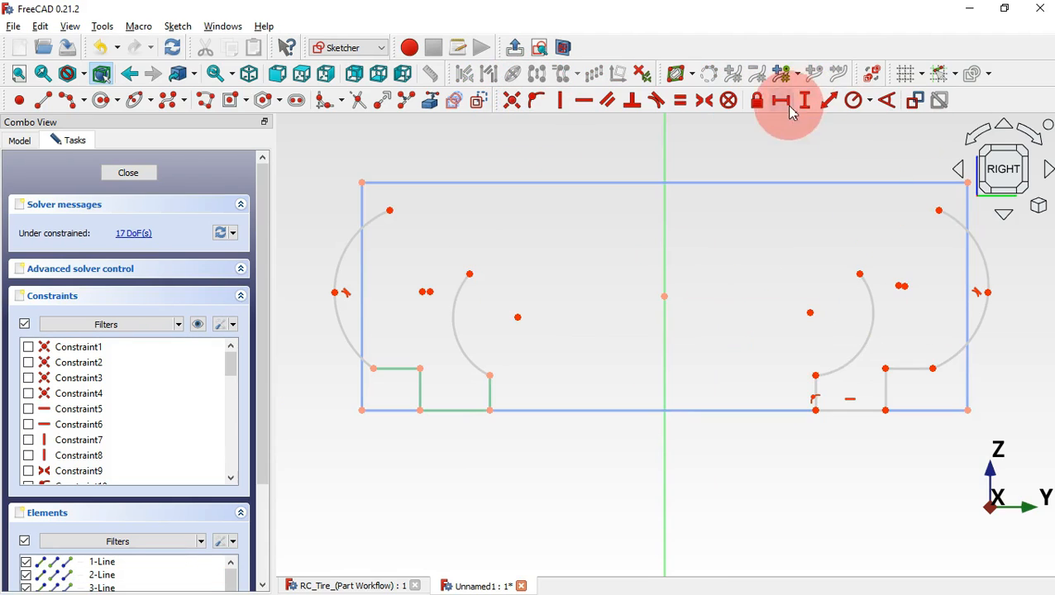
pyautogui.click(703, 102)
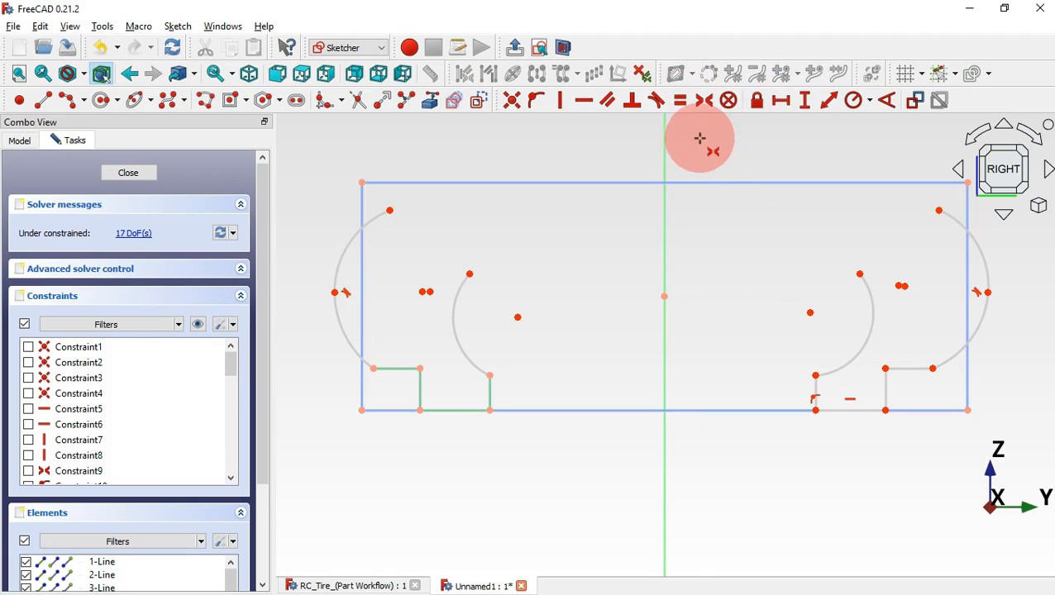
pyautogui.click(816, 409)
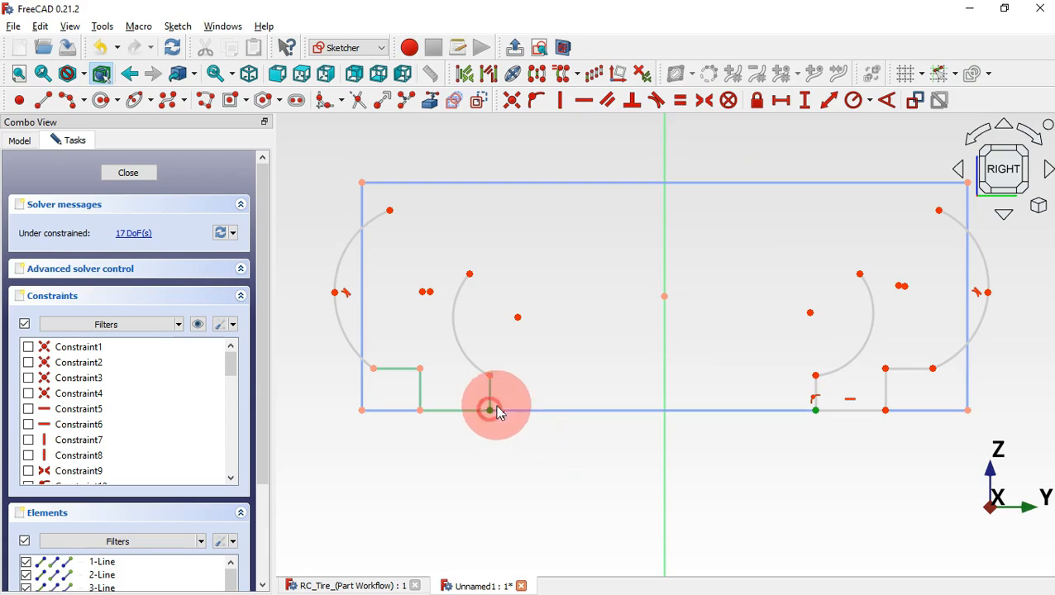
pyautogui.click(666, 365)
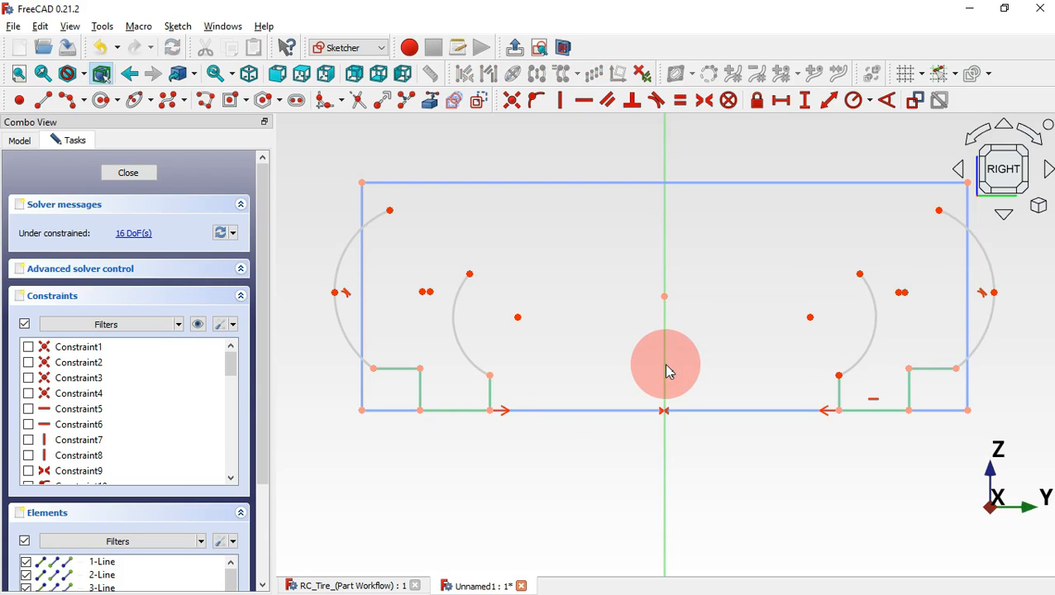
# Make the center points of the left and right inner arcs symmetric about the vertical sketch axis.
pyautogui.click(518, 317)
pyautogui.click(811, 317)
pyautogui.click(666, 331)
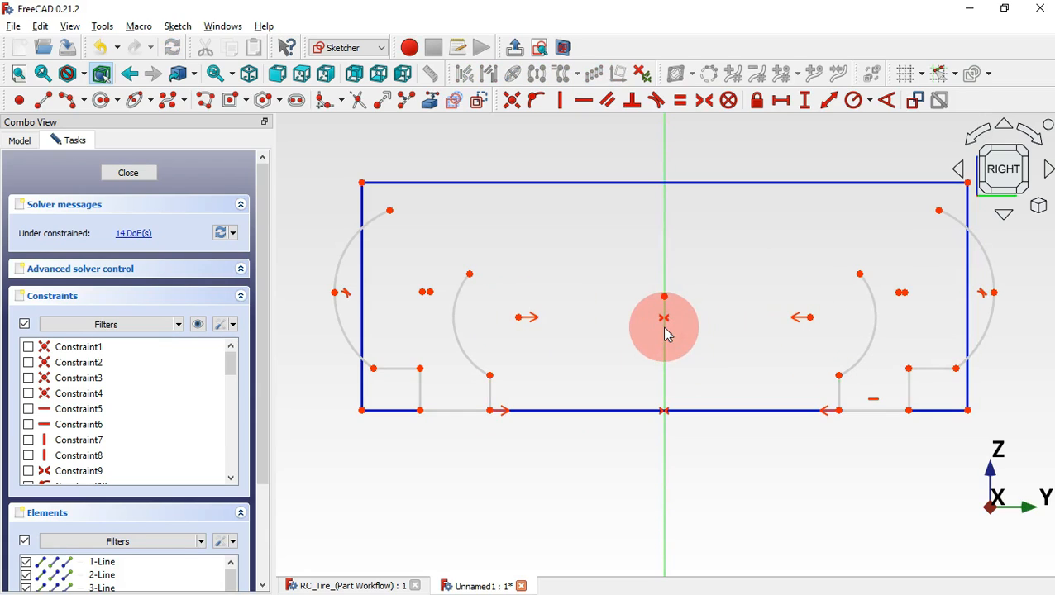
# Make both pairs of outer arc centers symmetric about the vertical axis, pulling the upper right outer arc inward to separate the centers.
pyautogui.click(899, 291)
pyautogui.click(429, 291)
pyautogui.click(663, 272)
pyautogui.moveTo(951, 251); pyautogui.dragTo(940, 237)
pyautogui.click(905, 292)
pyautogui.click(438, 306)
pyautogui.click(675, 207)
pyautogui.click(704, 100)
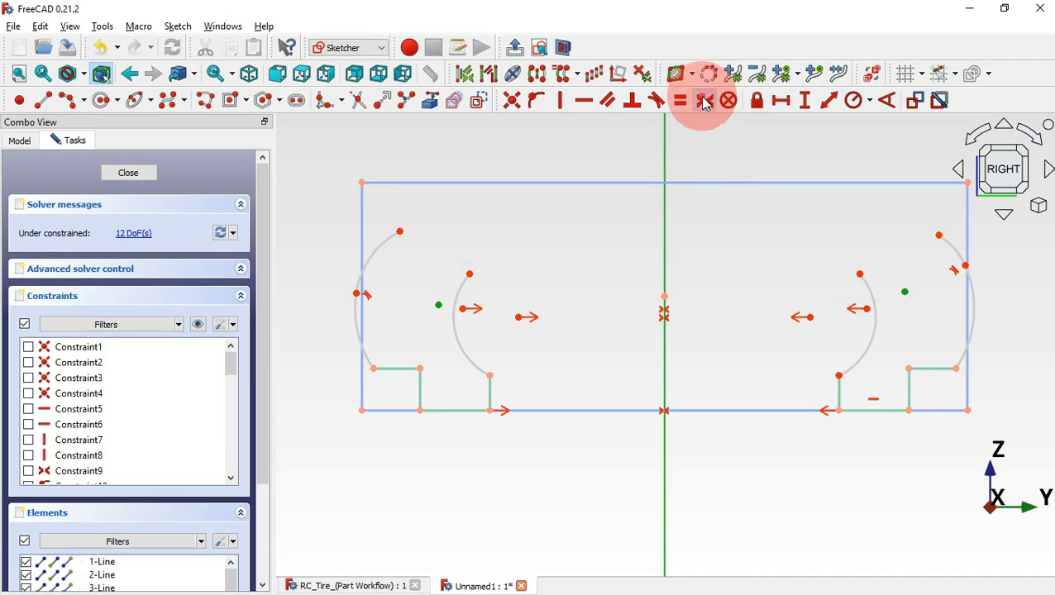
pyautogui.click(710, 209)
pyautogui.click(487, 254)
pyautogui.click(174, 238)
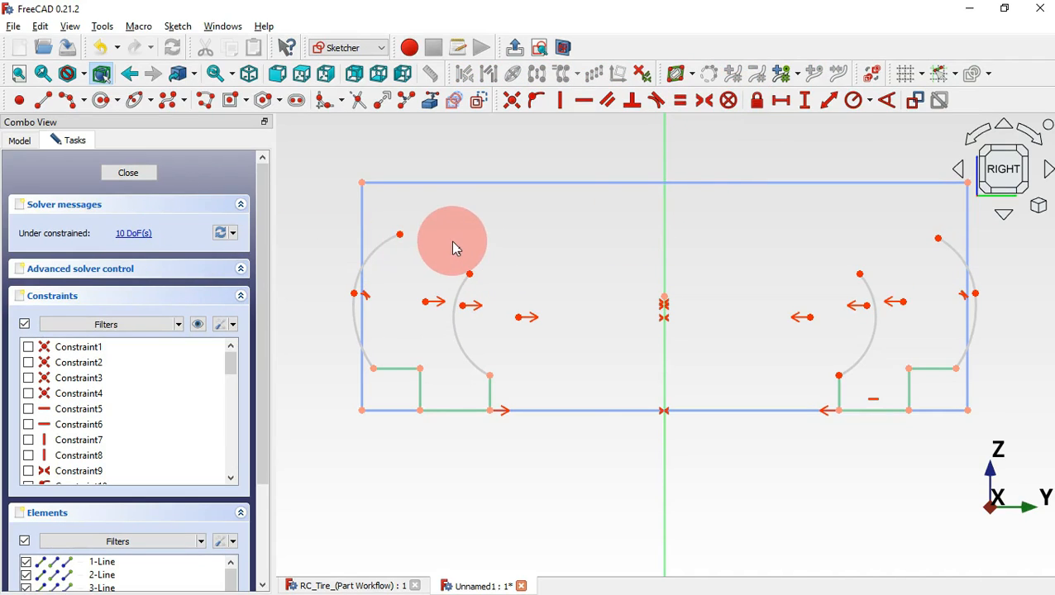
# Draw two shallow upward-bulging arcs across the axis, one joining the upper ends of the inner arcs and one those of the outer arcs.
pyautogui.click(71, 102)
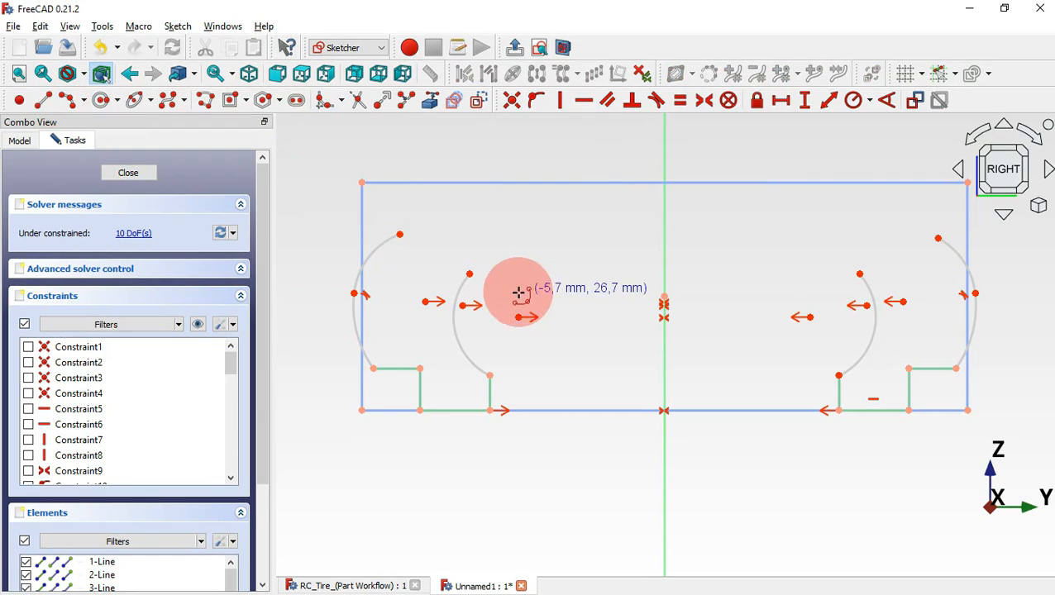
pyautogui.click(472, 273)
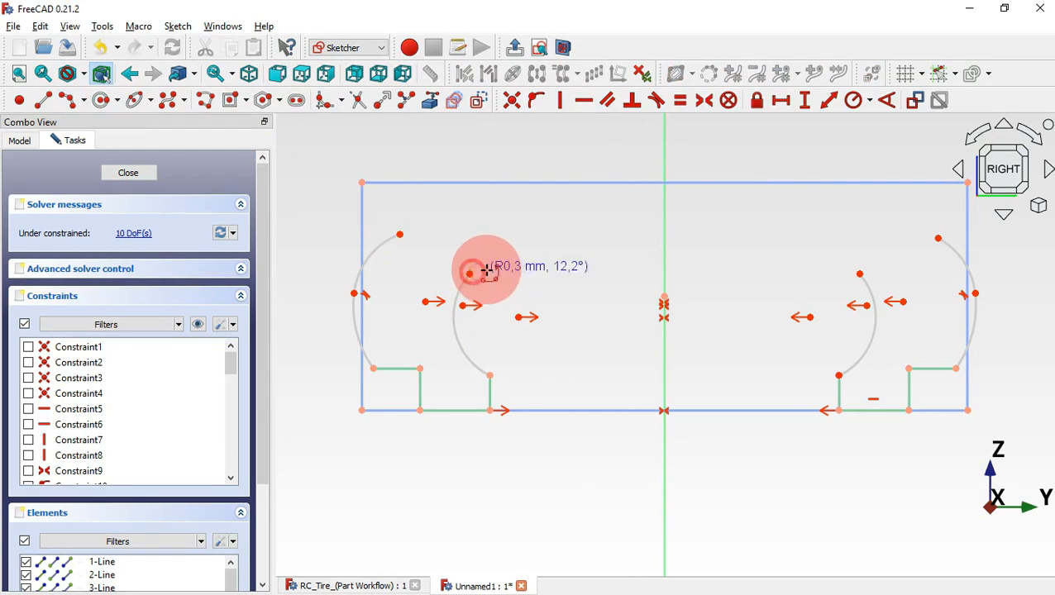
pyautogui.click(860, 274)
pyautogui.click(630, 247)
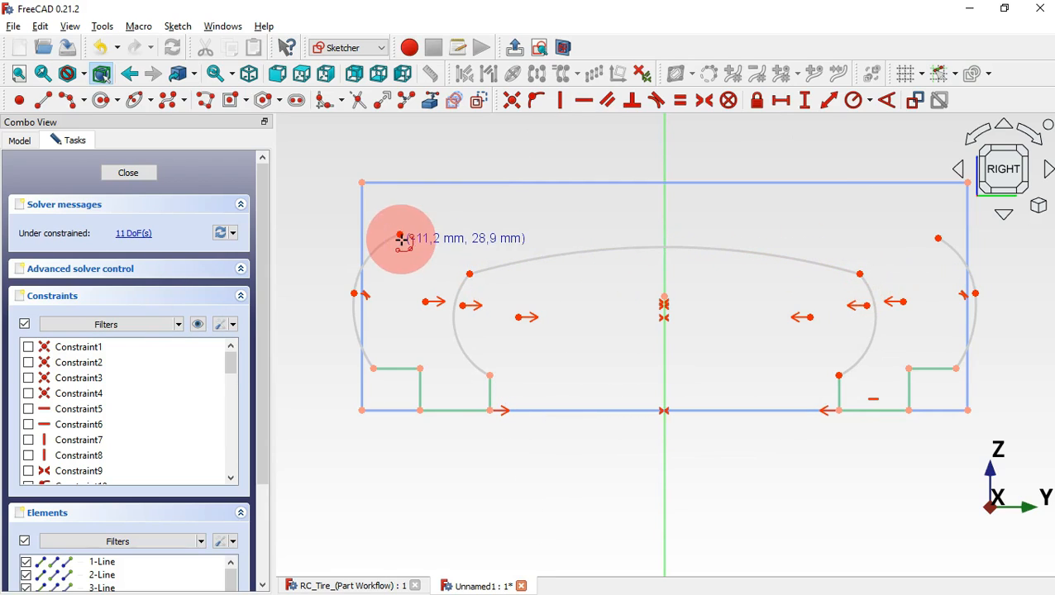
pyautogui.click(401, 235)
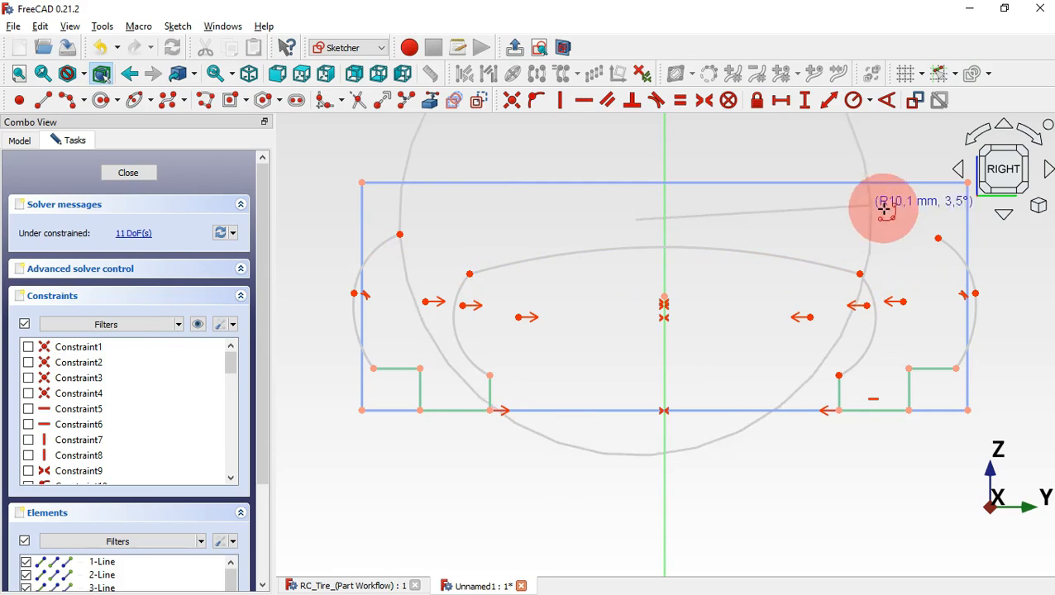
pyautogui.click(938, 239)
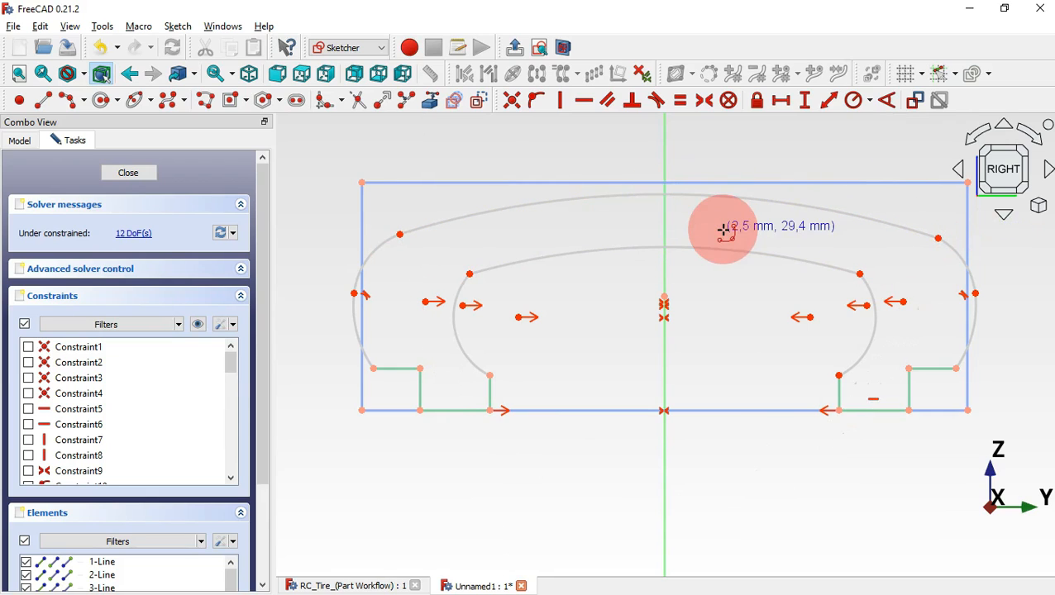
# Make the inner bridging arc tangent to the left and right inner arcs where they meet.
pyautogui.moveTo(454, 254); pyautogui.dragTo(510, 303)
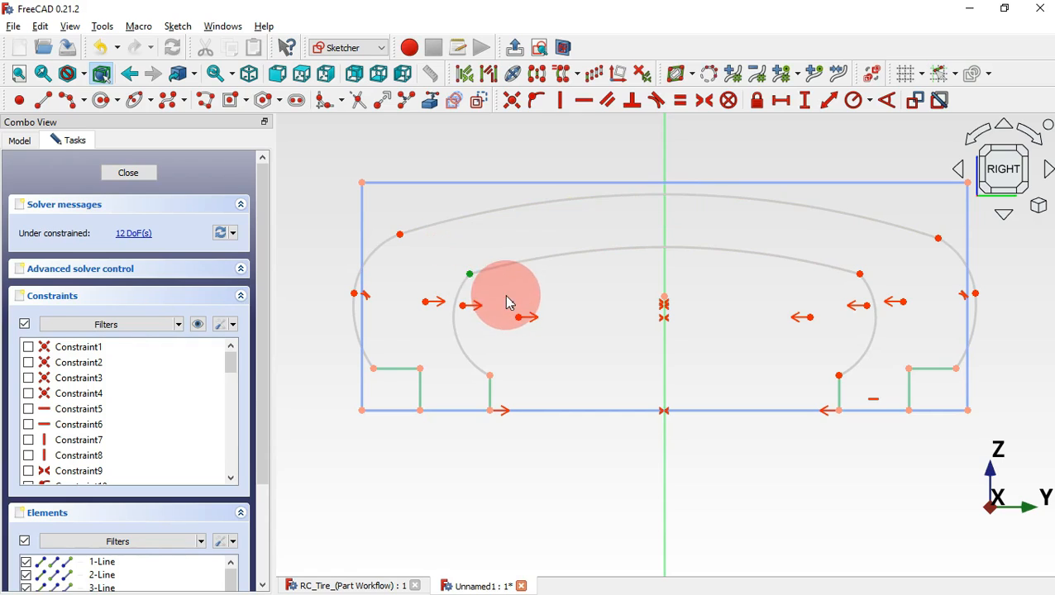
pyautogui.click(657, 100)
pyautogui.click(842, 274)
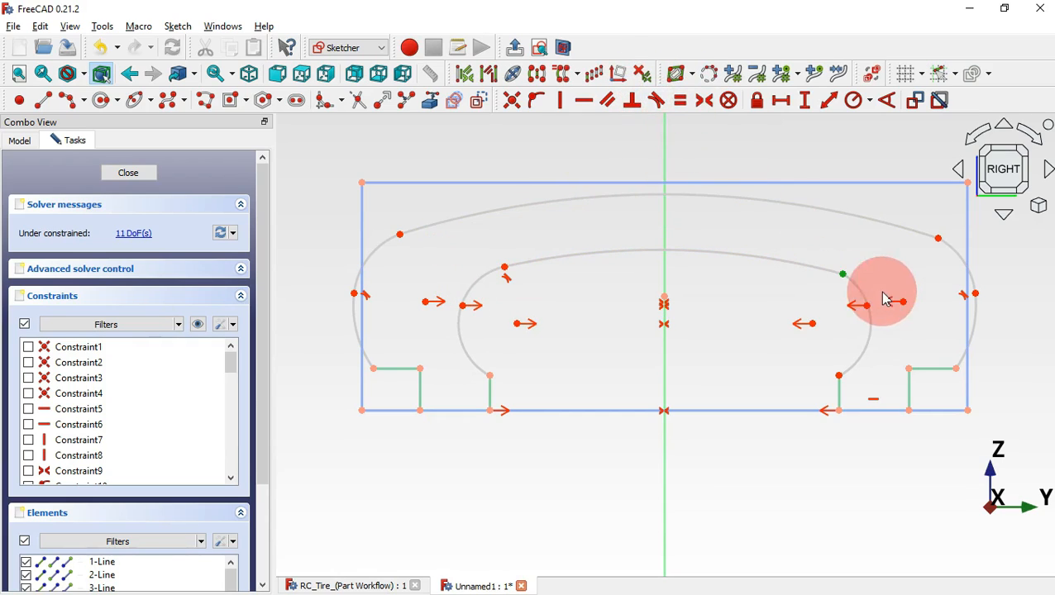
pyautogui.click(657, 100)
# Make the outer bridging arc tangent to the left and right outer arcs at its two endpoints.
pyautogui.click(399, 234)
pyautogui.click(657, 100)
pyautogui.moveTo(920, 217); pyautogui.dragTo(946, 258)
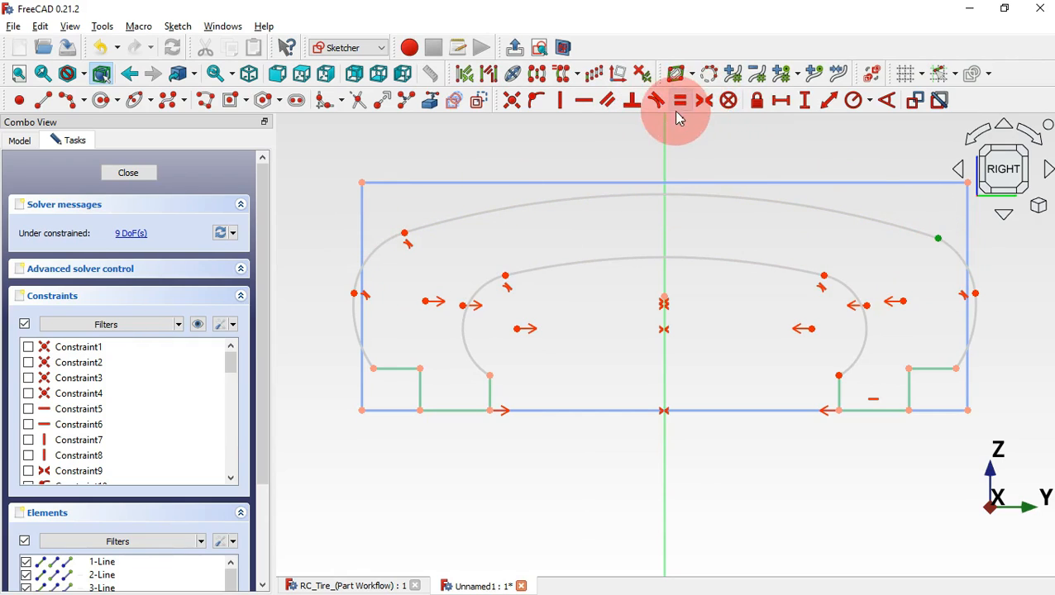
pyautogui.click(660, 103)
# Constrain the joint between the two left outer arcs onto the rectangle's left edge and slide it slightly down that edge.
pyautogui.click(354, 295)
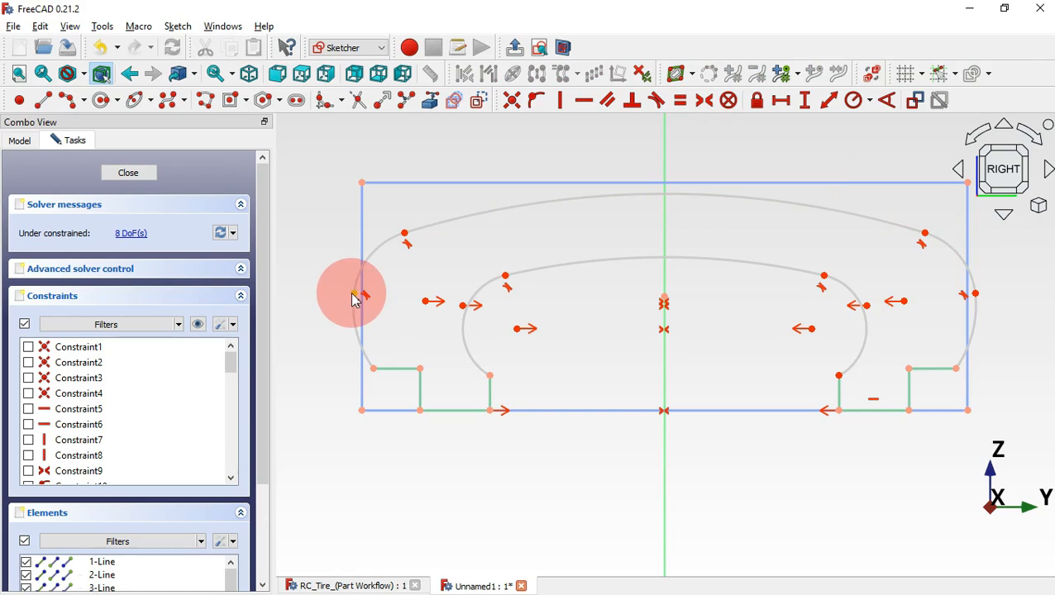
pyautogui.click(368, 294)
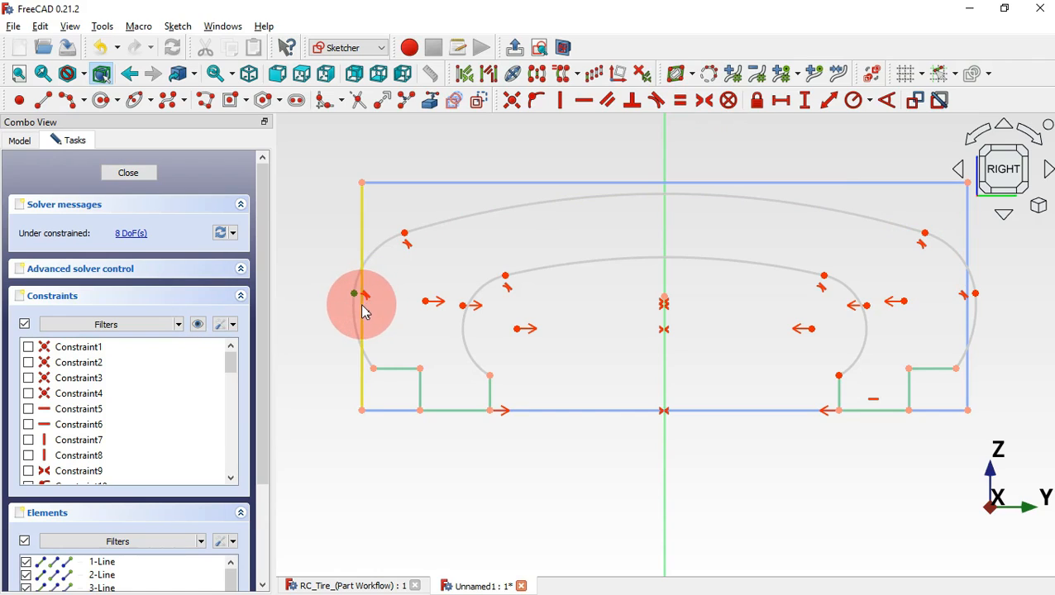
pyautogui.click(364, 311)
pyautogui.click(537, 102)
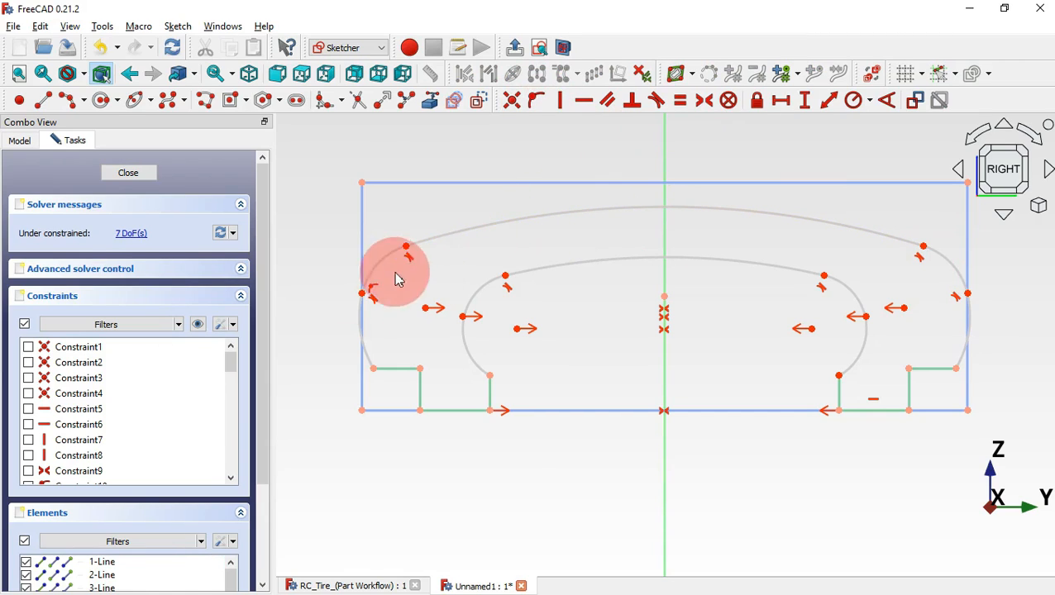
pyautogui.moveTo(362, 295); pyautogui.dragTo(361, 322)
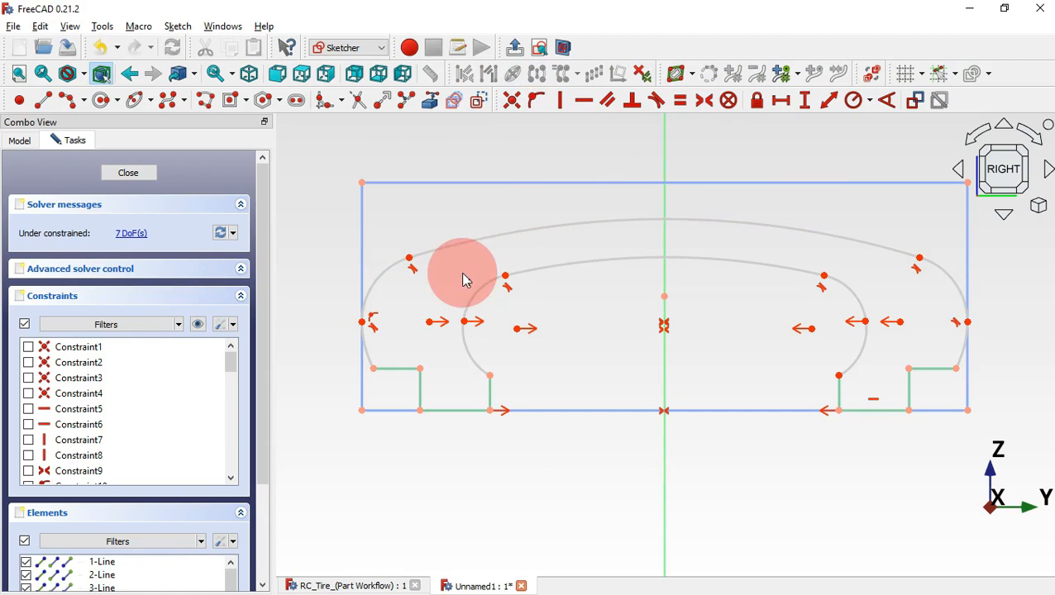
# Draw a vertical line about 3.2 mm long from the inner bridging arc up to the rectangle's top edge.
pyautogui.click(47, 104)
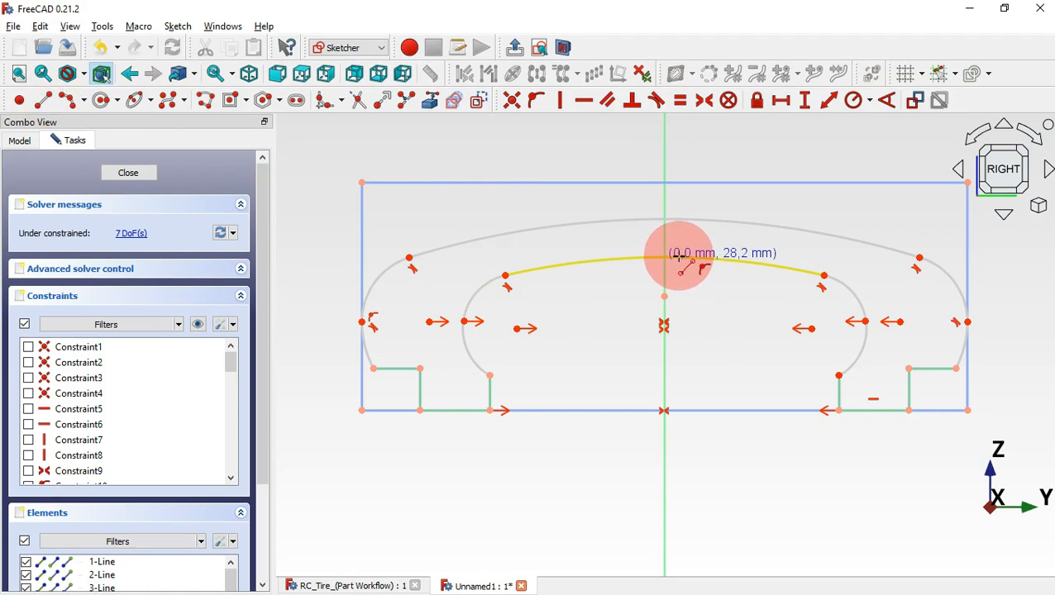
pyautogui.click(681, 198)
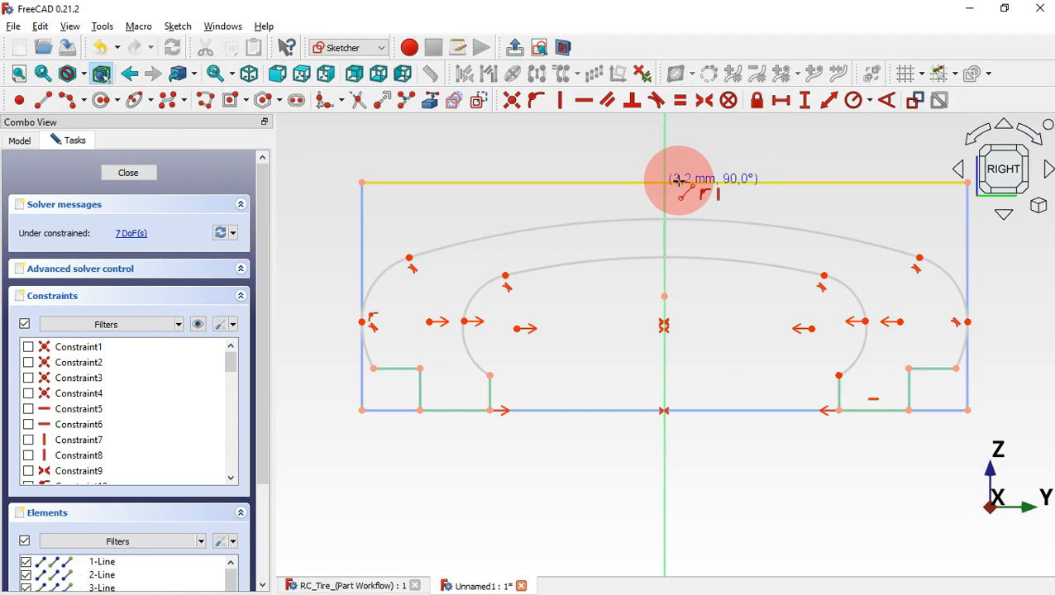
pyautogui.click(678, 182)
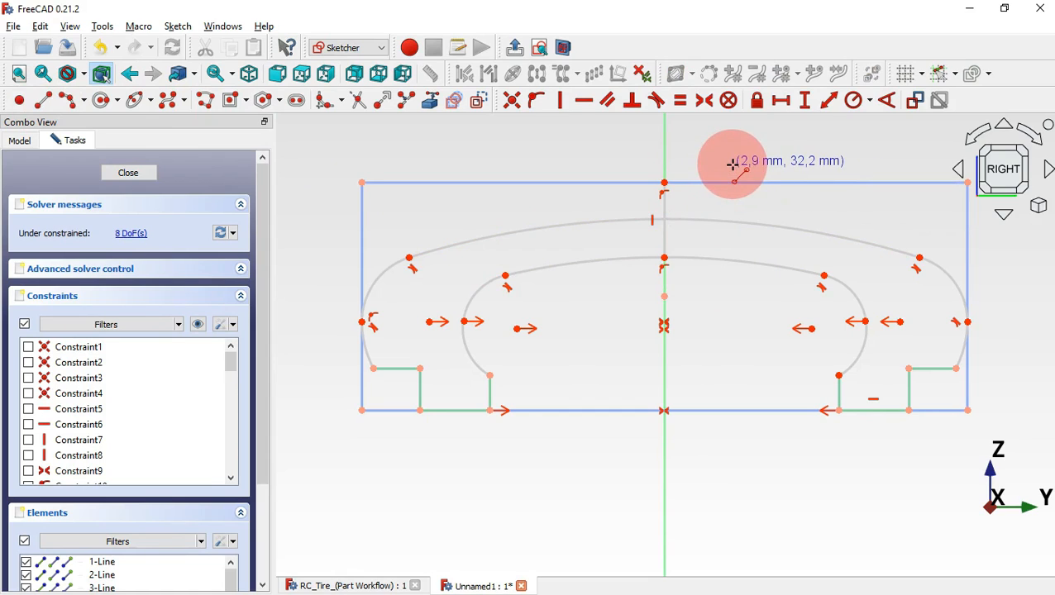
pyautogui.rightClick(673, 217)
# Pull the short vertical line aside from the center and constrain its upper endpoint onto the vertical sketch axis.
pyautogui.moveTo(667, 217); pyautogui.dragTo(629, 211)
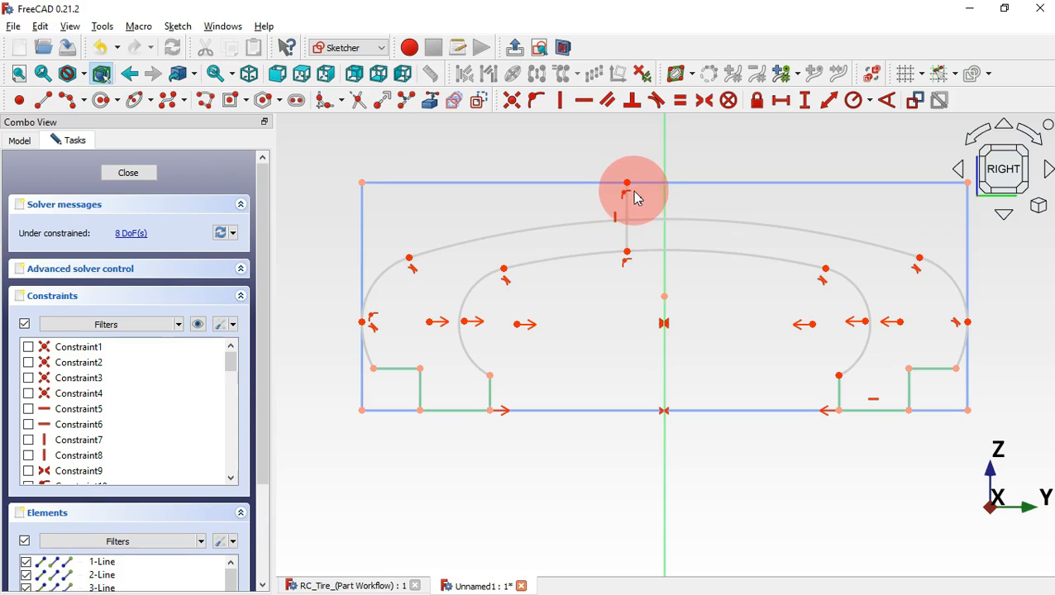
pyautogui.click(627, 182)
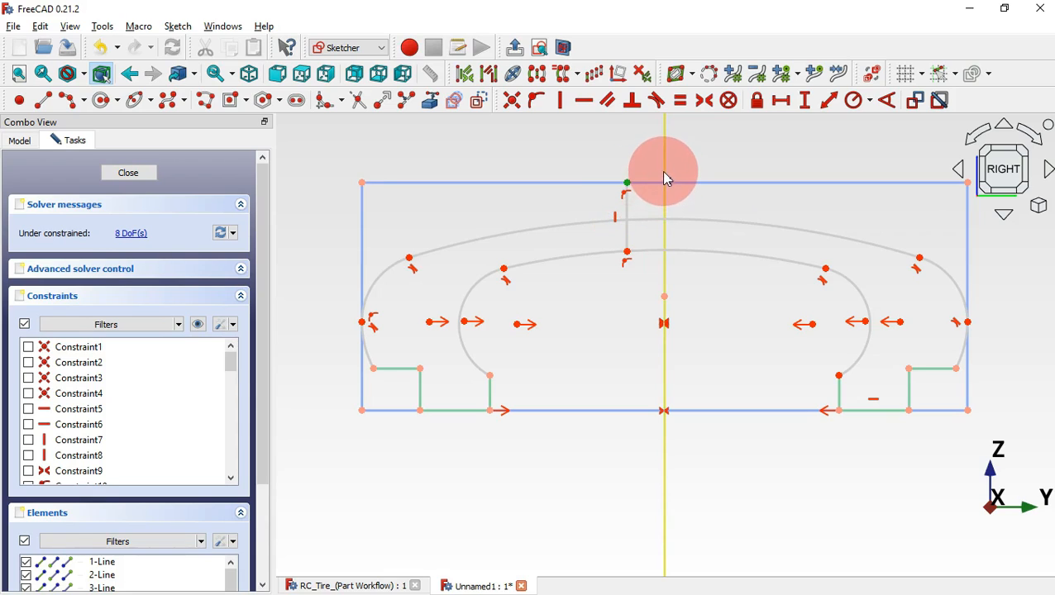
pyautogui.click(665, 174)
pyautogui.click(536, 118)
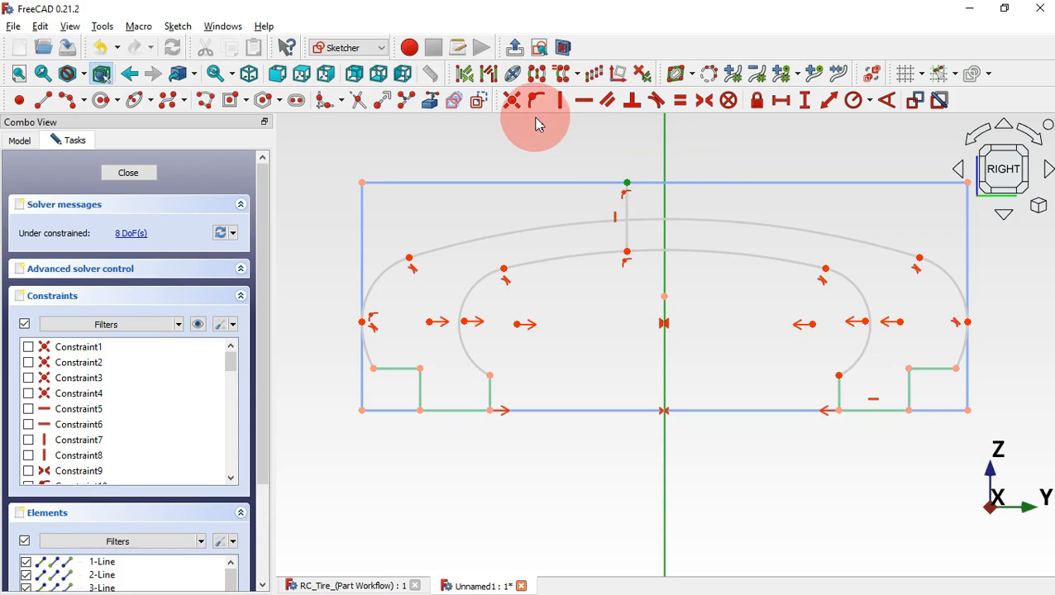
pyautogui.click(537, 102)
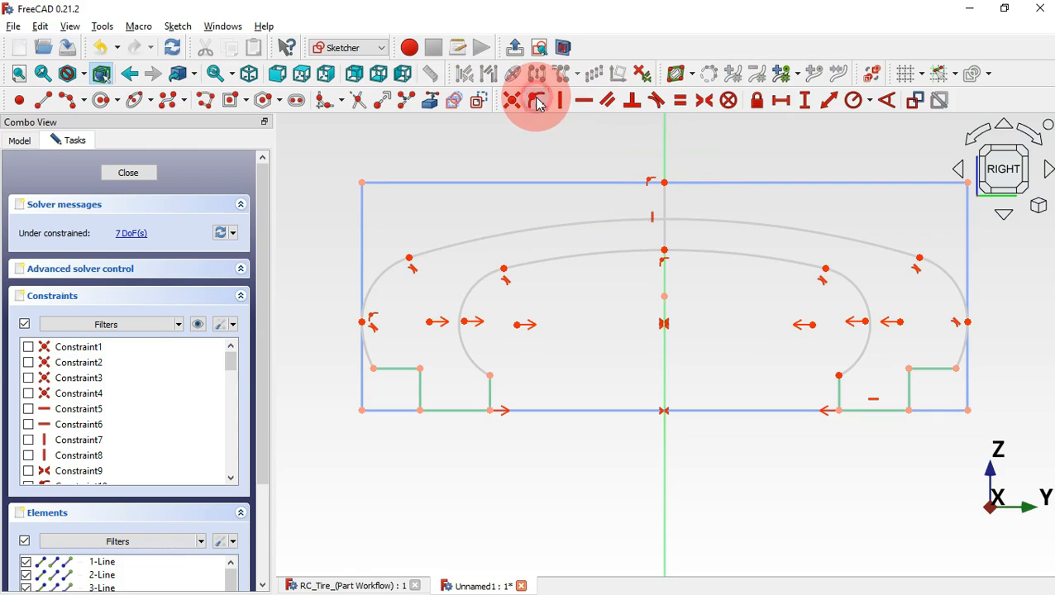
# Convert the short vertical line to construction geometry and set its length to 3 mm.
pyautogui.click(667, 213)
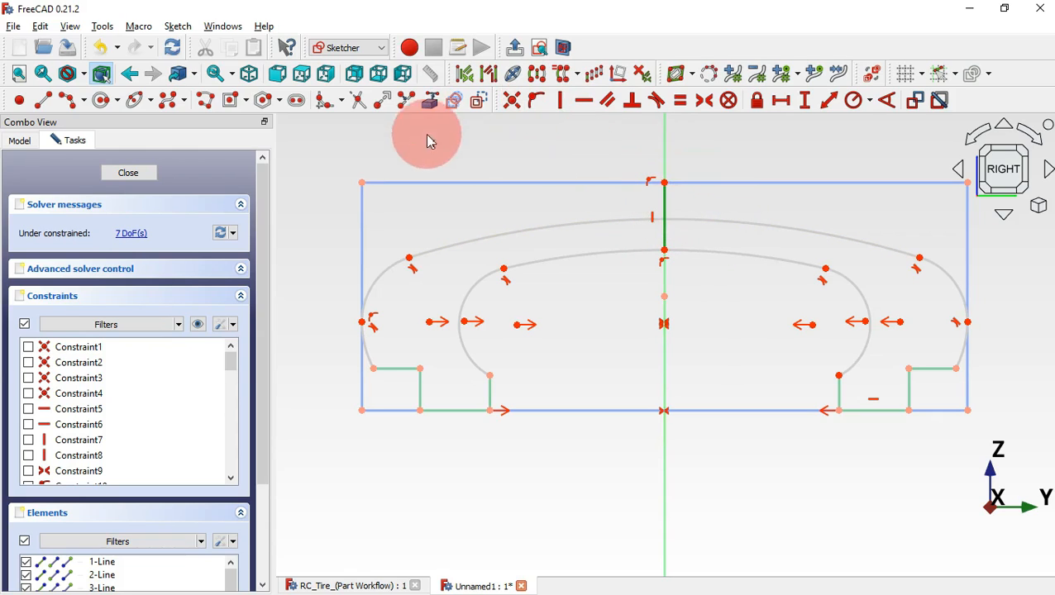
pyautogui.click(479, 101)
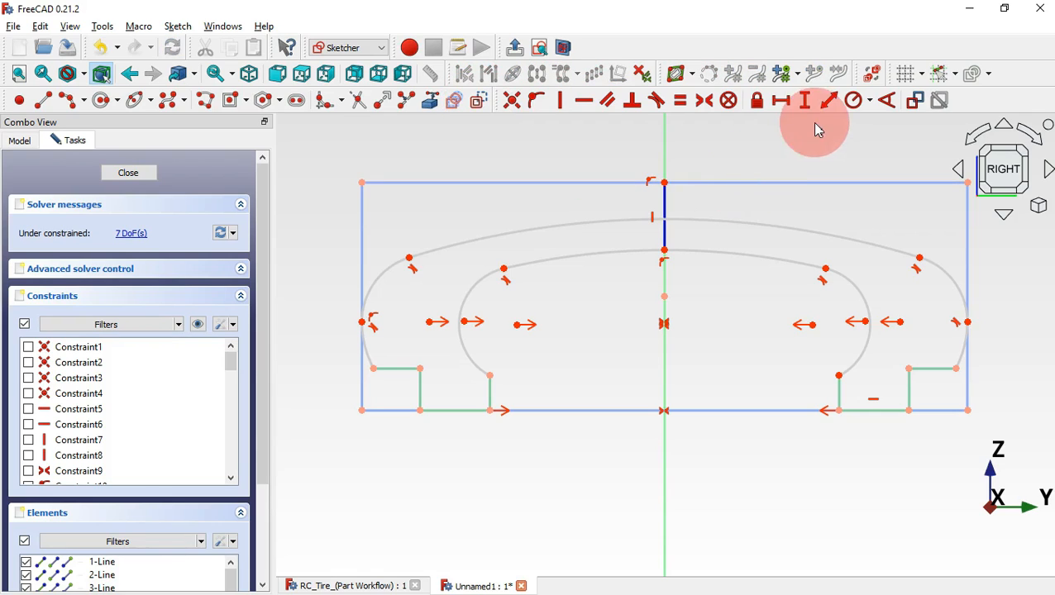
pyautogui.click(830, 102)
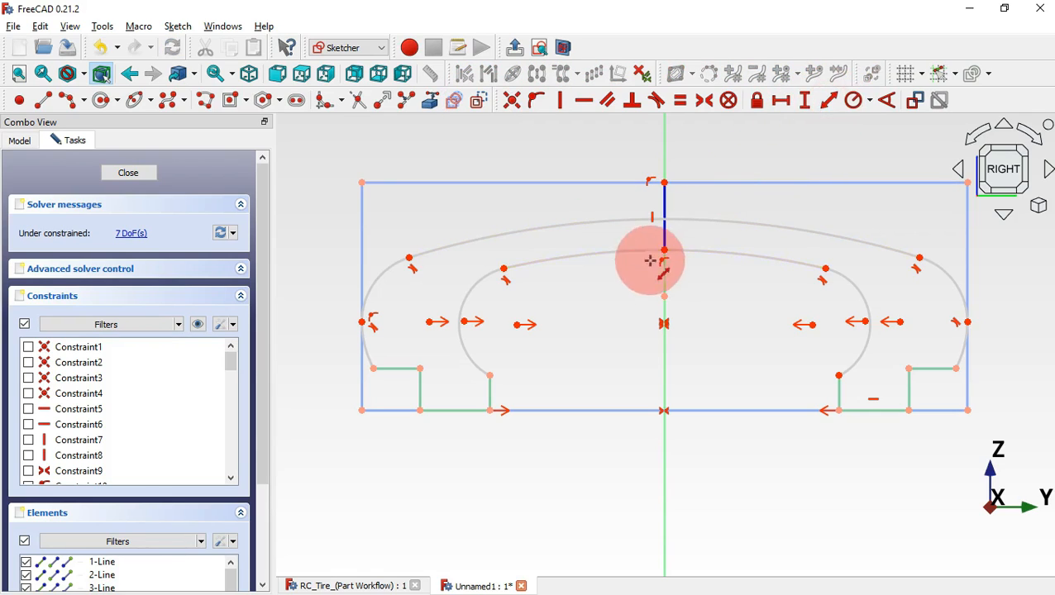
pyautogui.click(666, 230)
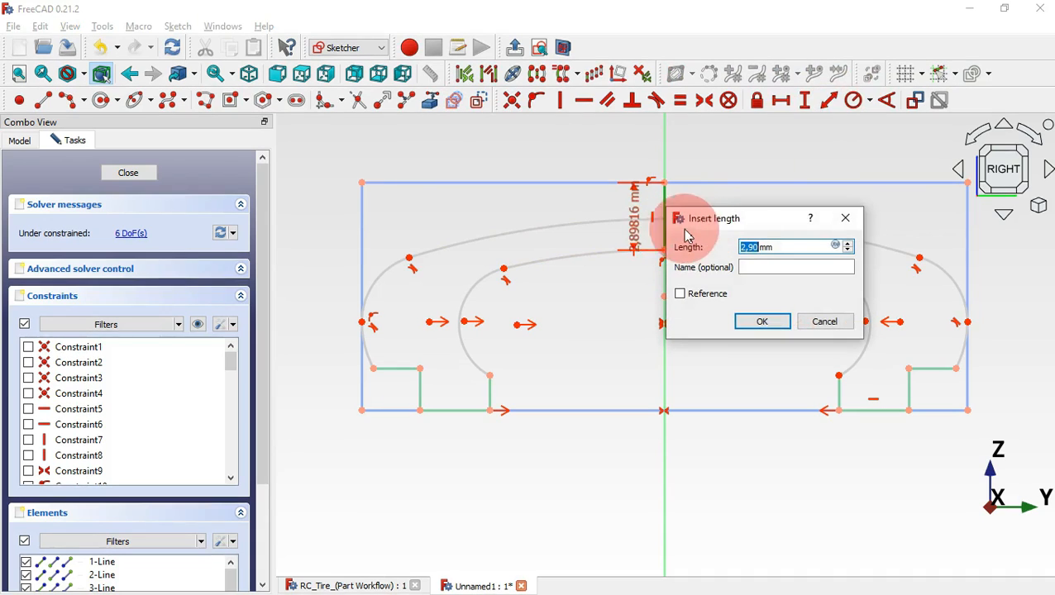
pyautogui.press('Return')
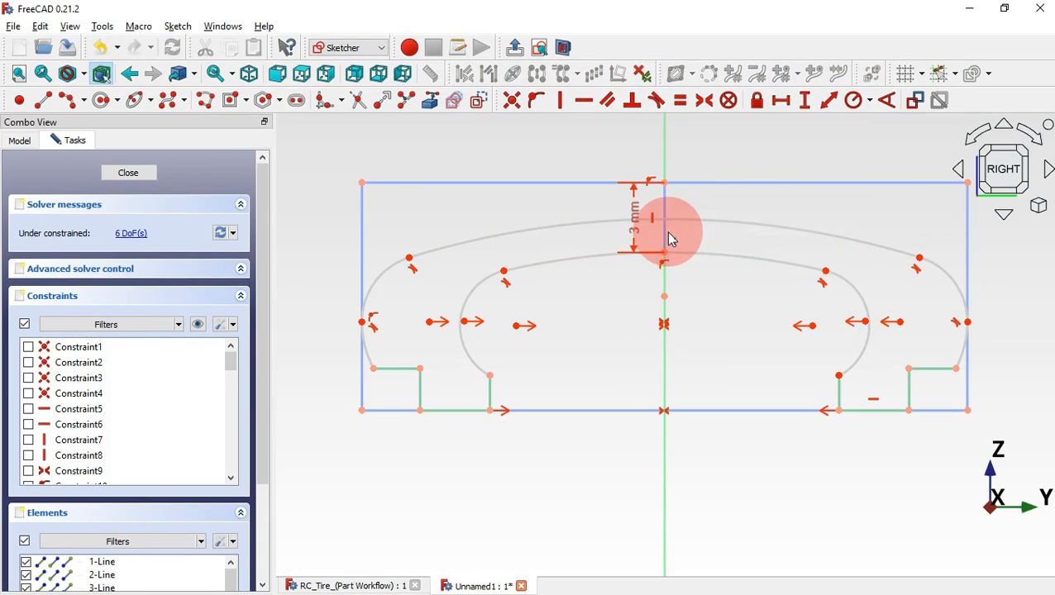
# Constrain the construction line's upper endpoint onto the outer bridging arc and show all of the sketch's constraints.
pyautogui.click(537, 100)
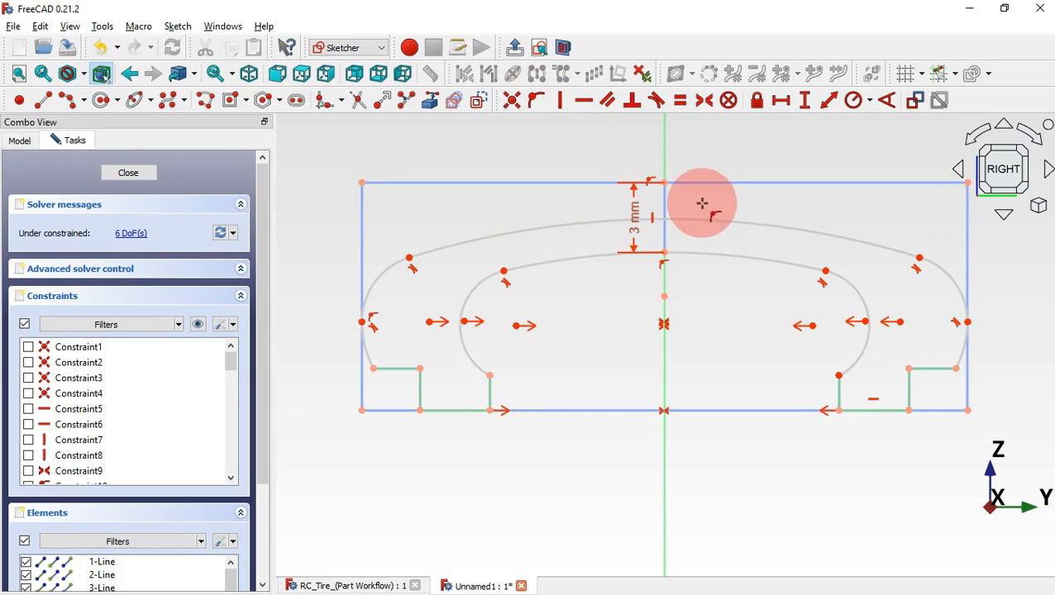
pyautogui.click(666, 182)
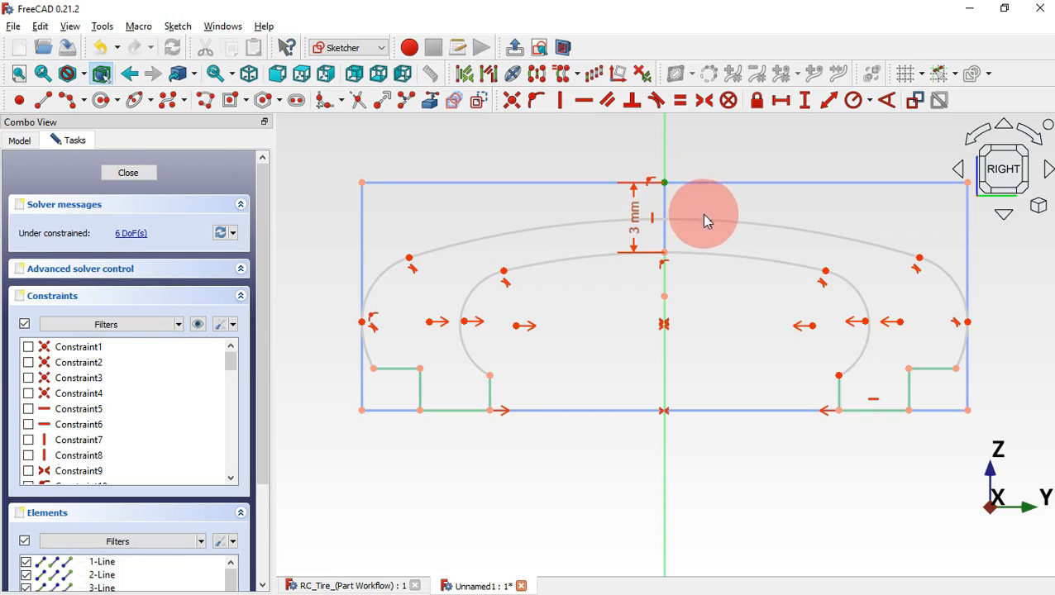
pyautogui.click(713, 221)
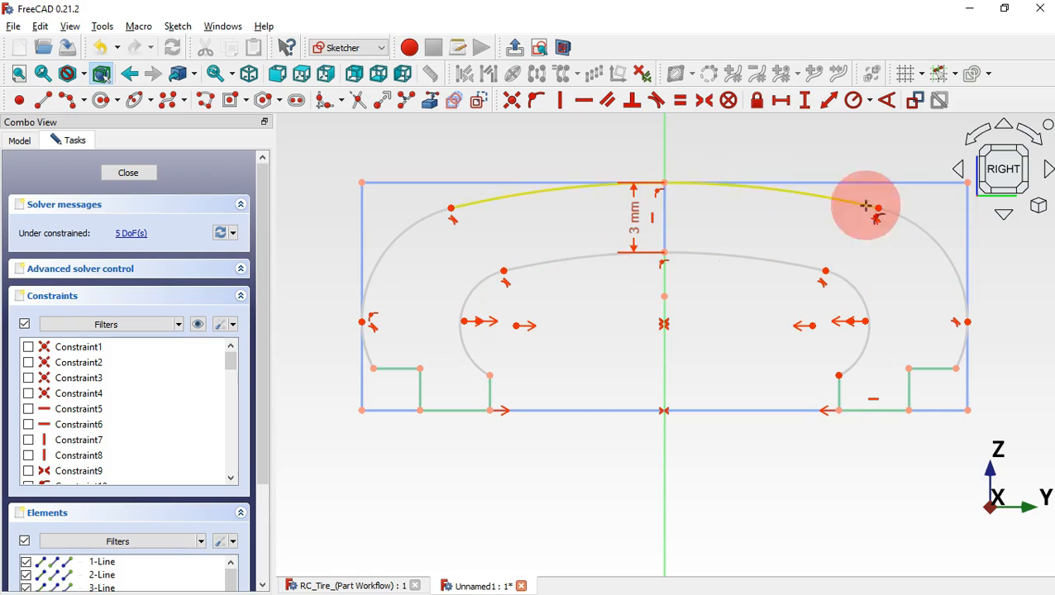
pyautogui.click(203, 330)
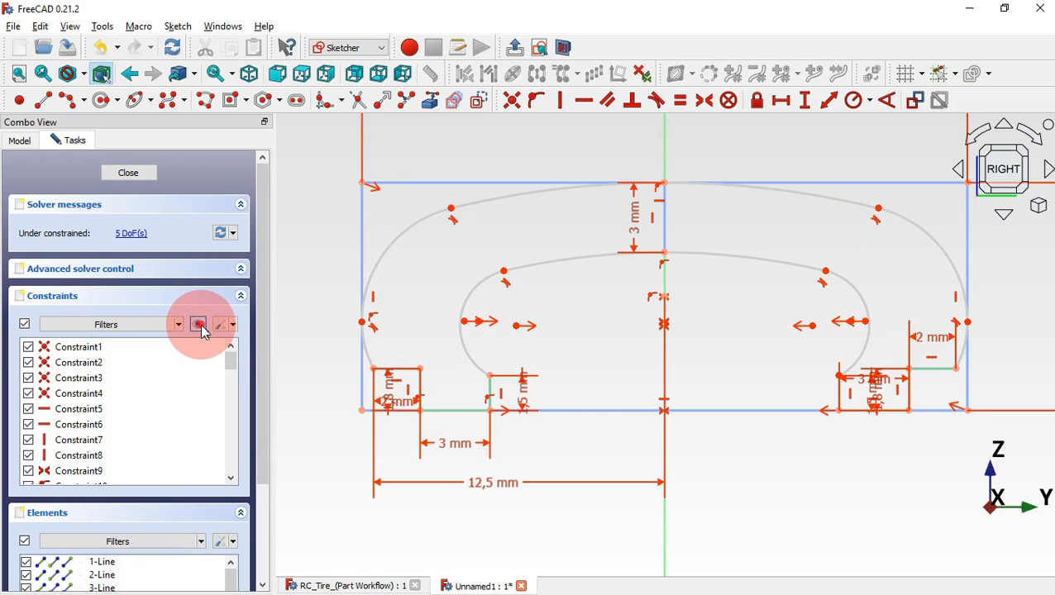
# Hide all sketch constraints and constrain the radius of the inner profile's side arc to 3.5 mm.
pyautogui.click(205, 331)
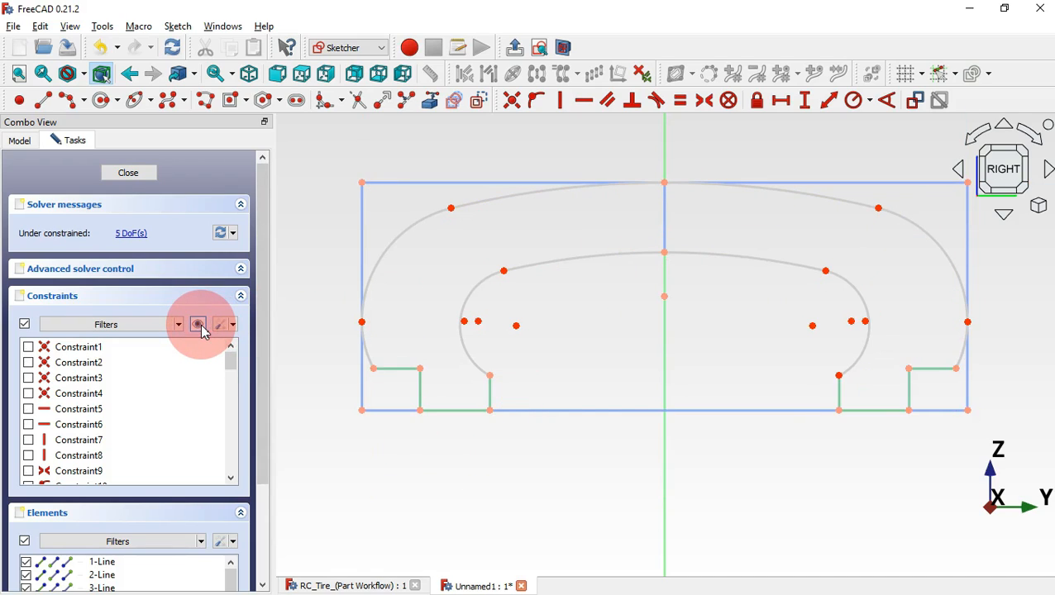
pyautogui.click(871, 109)
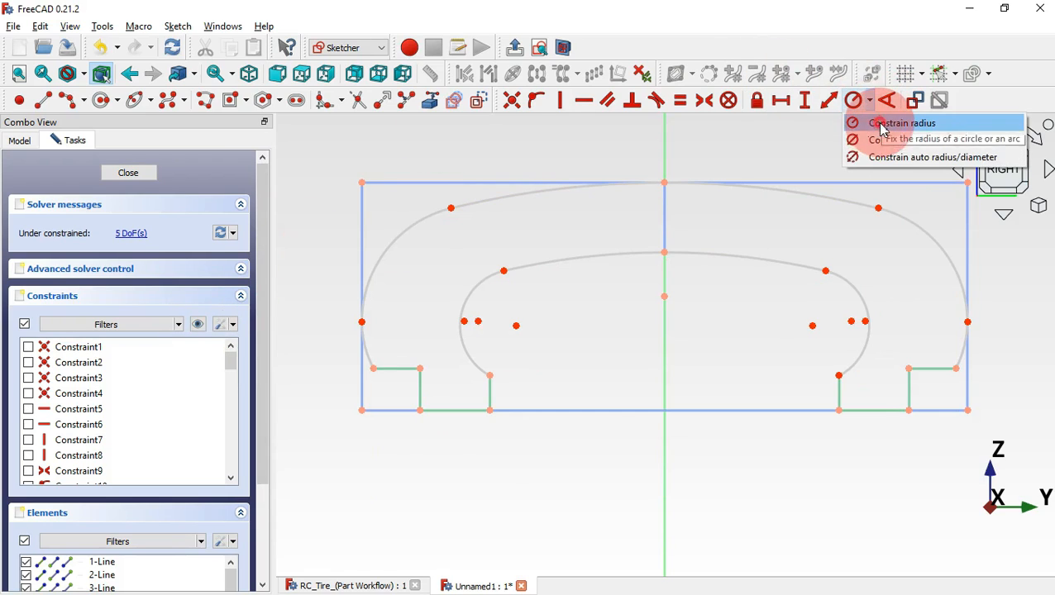
pyautogui.click(878, 124)
pyautogui.click(467, 299)
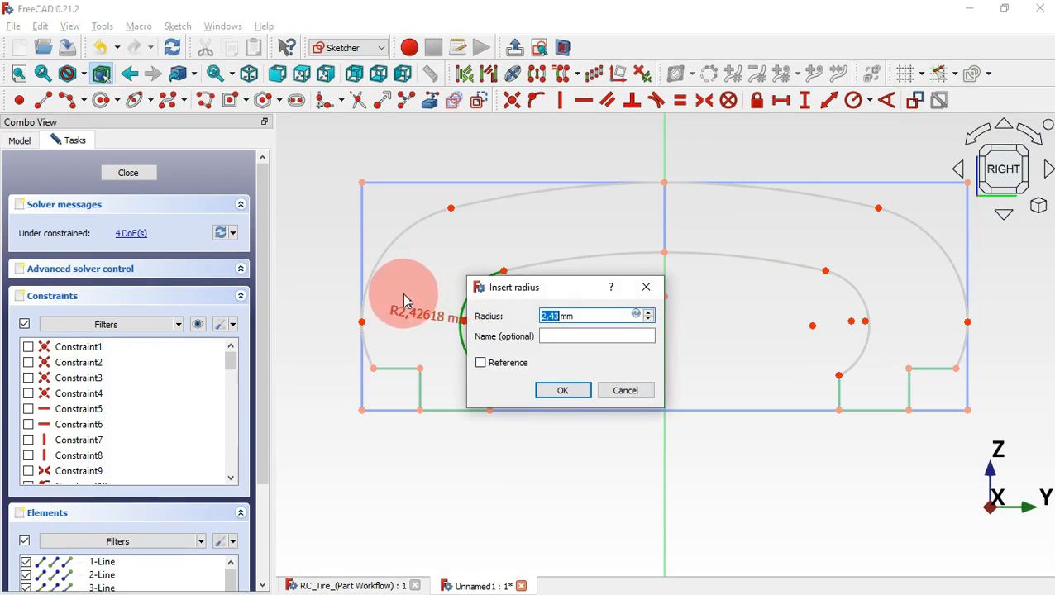
pyautogui.press('Return')
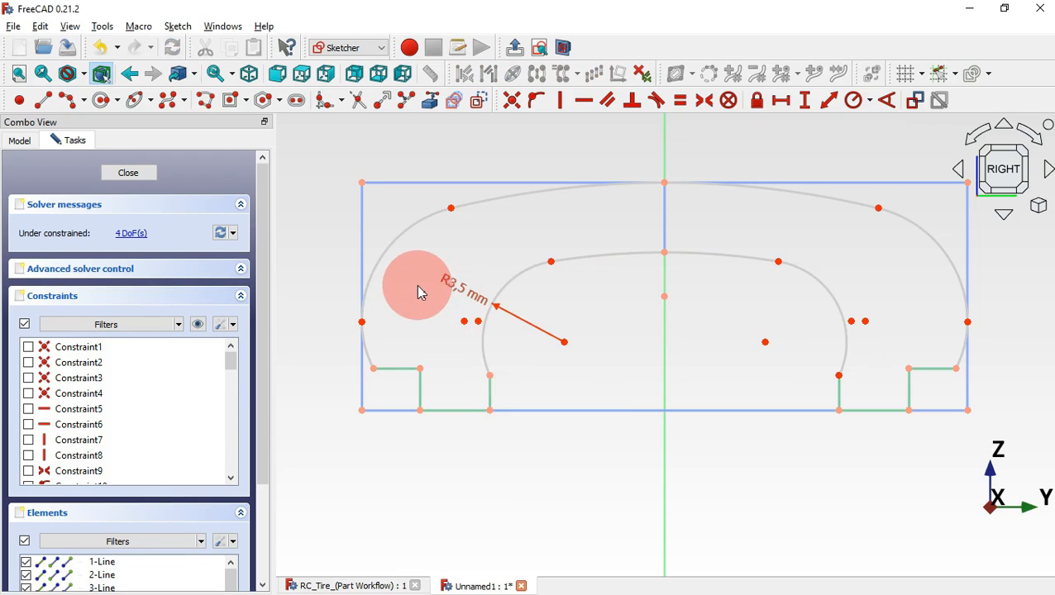
# Constrain the outer profile's side arcs, setting the lower arc's radius to 10 mm and the upper corner arc's radius to 4 mm.
pyautogui.click(369, 346)
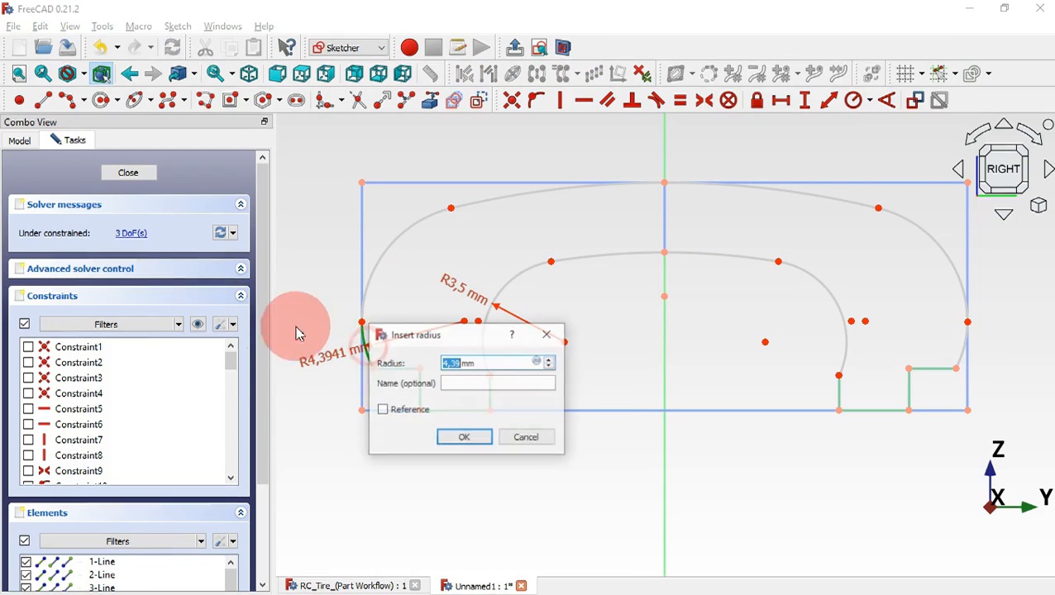
pyautogui.write('10')
pyautogui.press('Return')
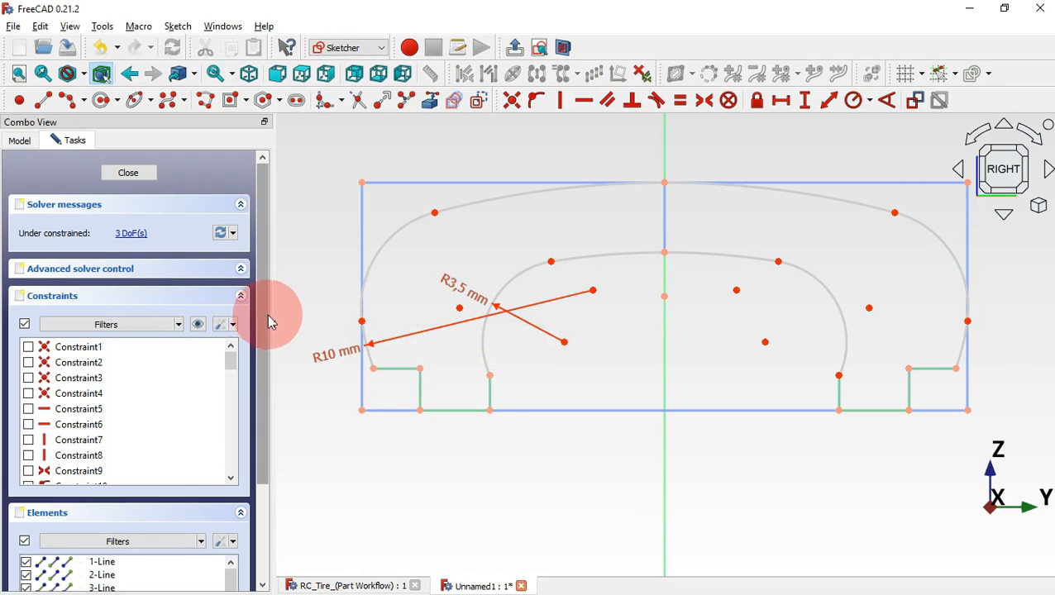
pyautogui.click(394, 233)
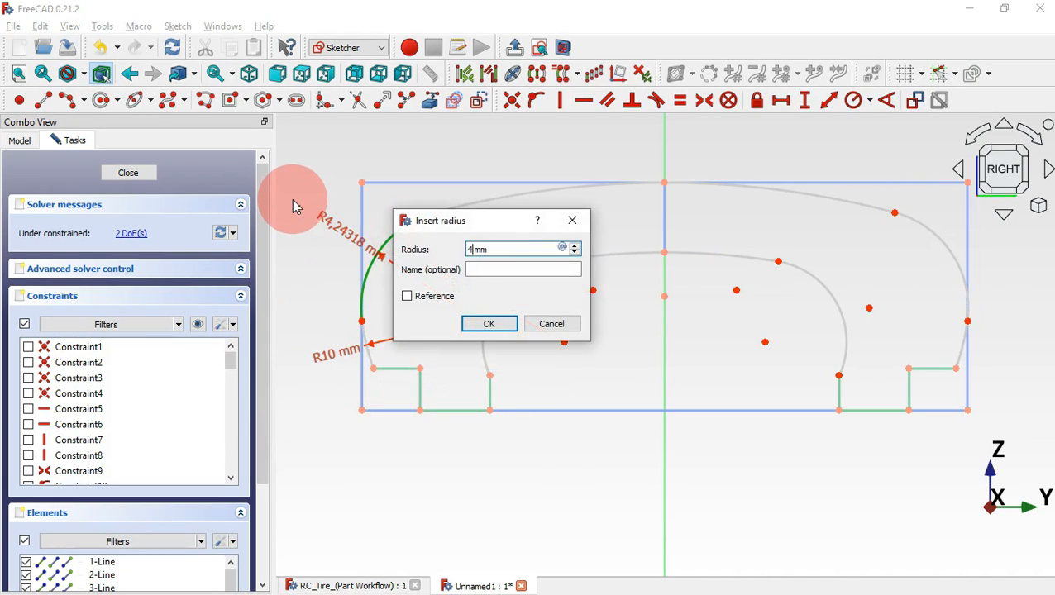
pyautogui.press('Return')
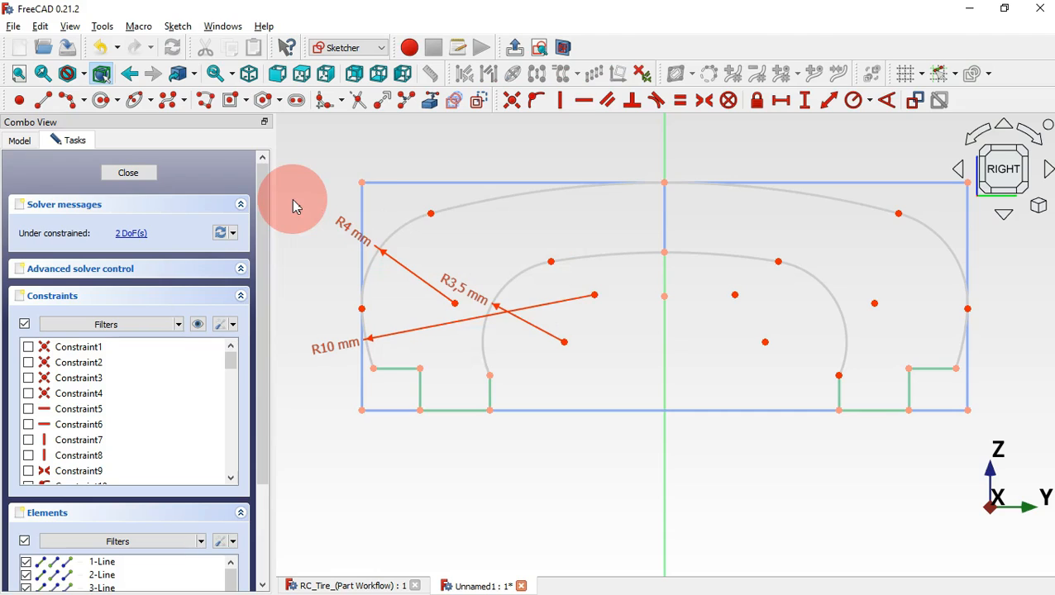
# Constrain the inner bridging arc's radius to 57 mm and the outer bridging arc's to 56 mm, and leave the sketch.
pyautogui.click(709, 258)
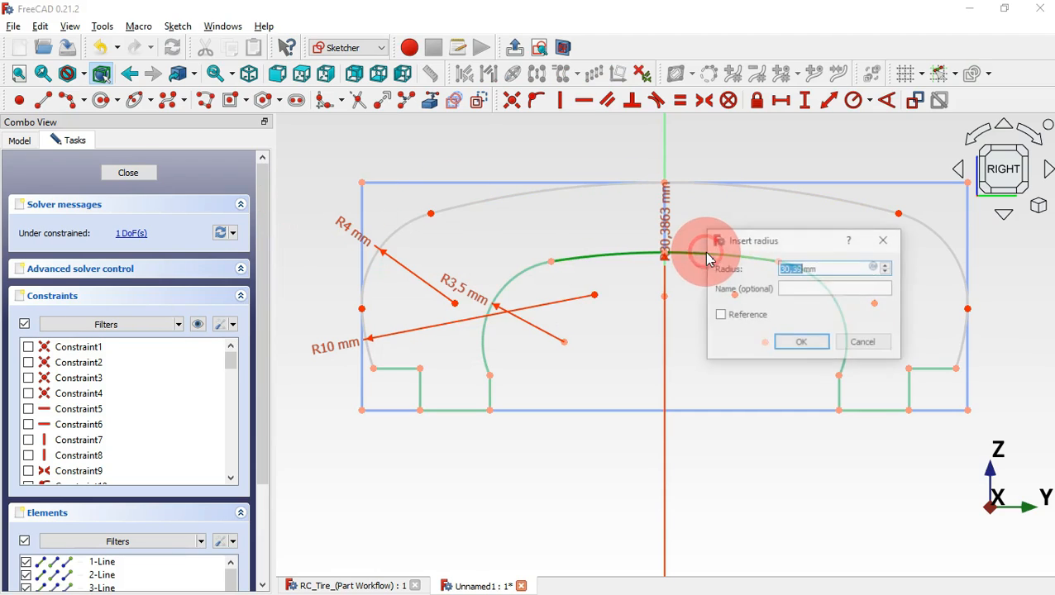
pyautogui.press('Return')
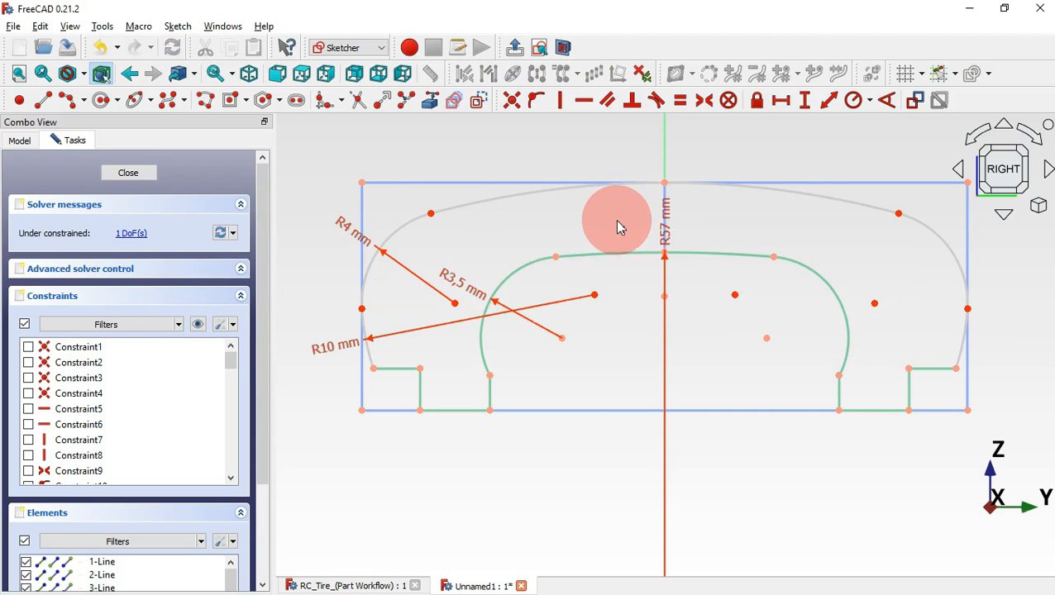
pyautogui.click(809, 194)
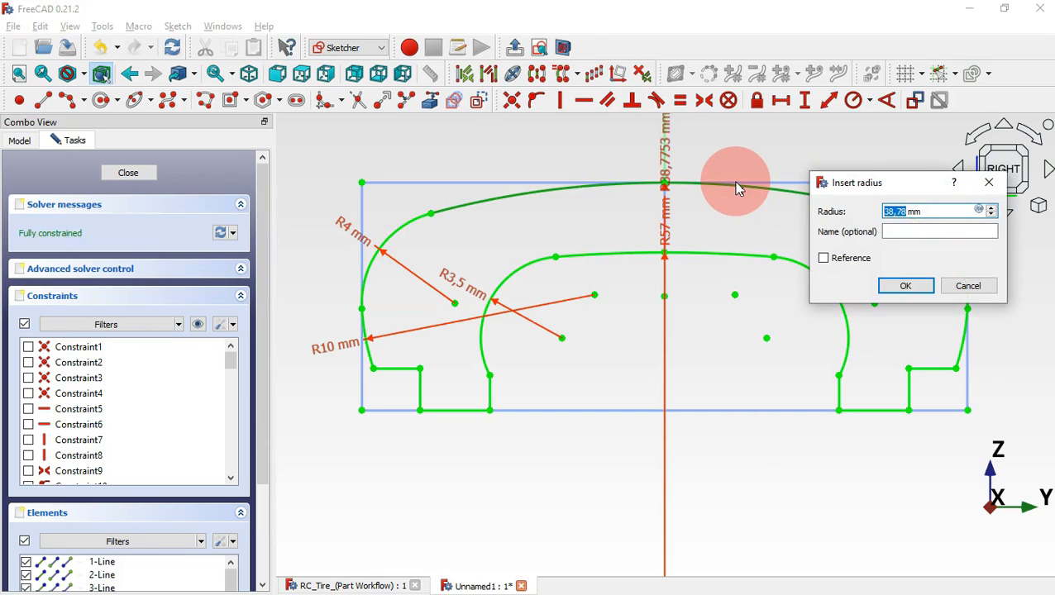
pyautogui.write('56')
pyautogui.press('Return')
pyautogui.scroll(-5, 582, 226)
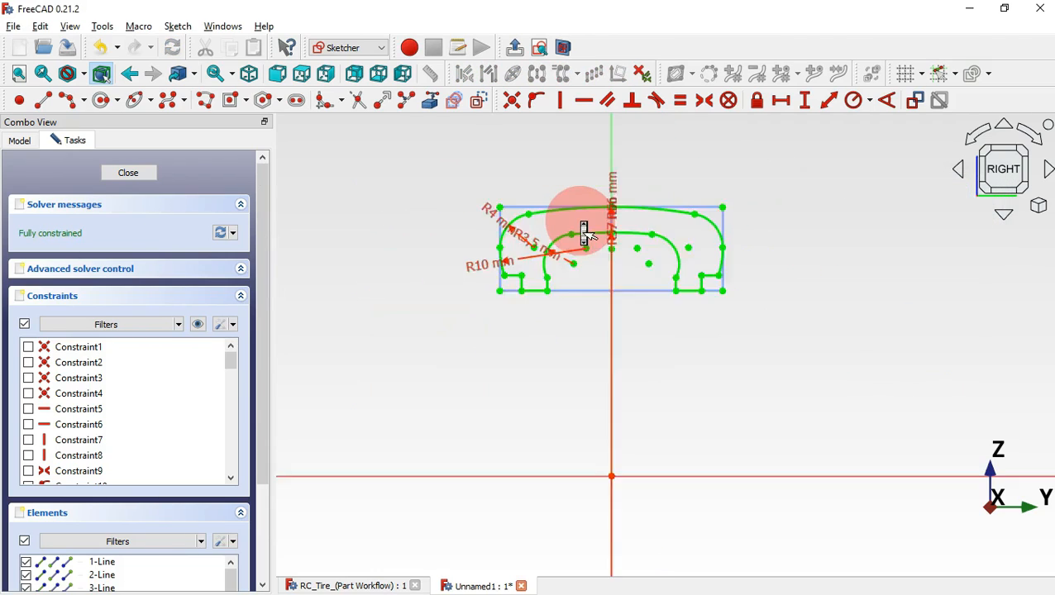
pyautogui.scroll(3, 579, 225)
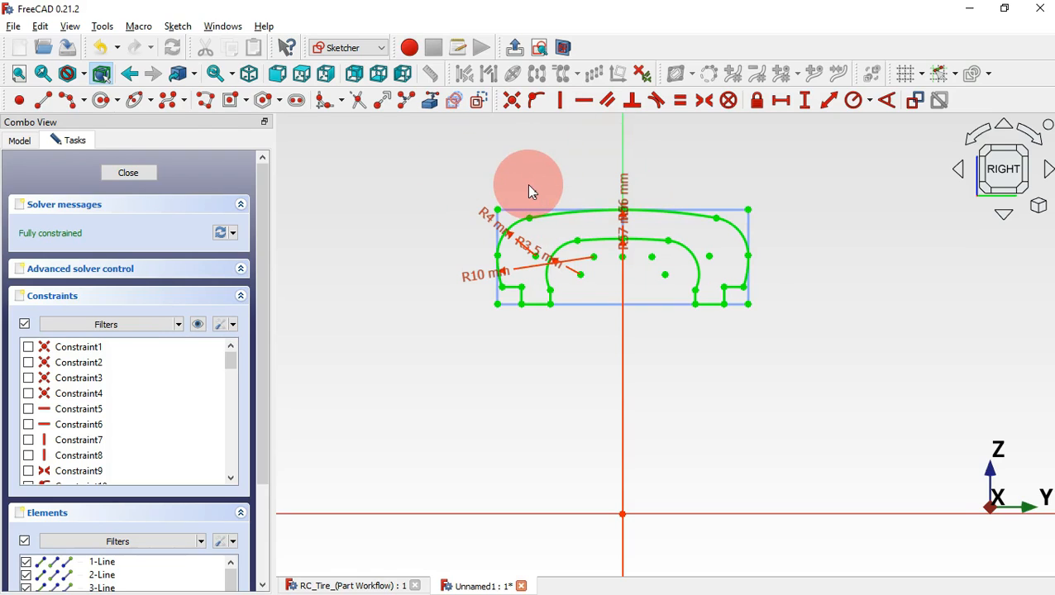
pyautogui.press('Escape')
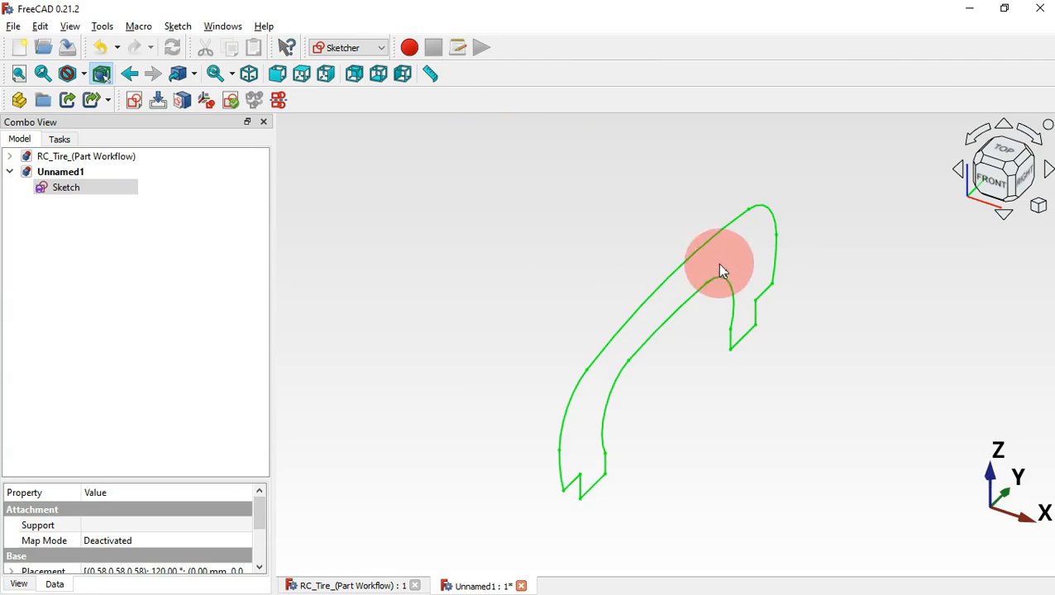
# Switch to the Part workbench and revolve the sketch 360° as a solid about the Y axis, with direction Y 1 and Z 0.
pyautogui.click(342, 46)
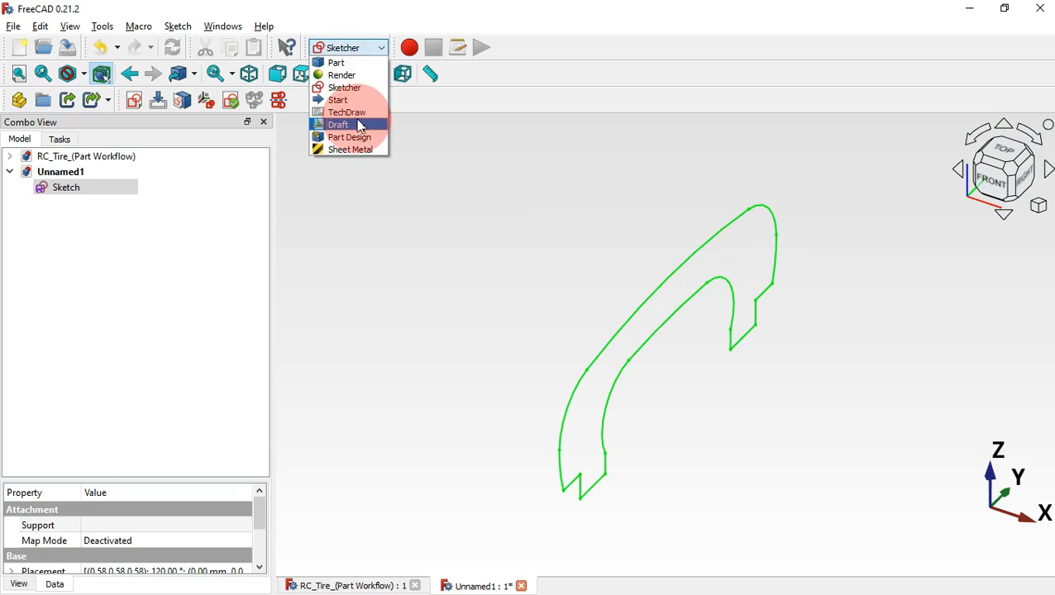
pyautogui.click(344, 62)
pyautogui.click(363, 166)
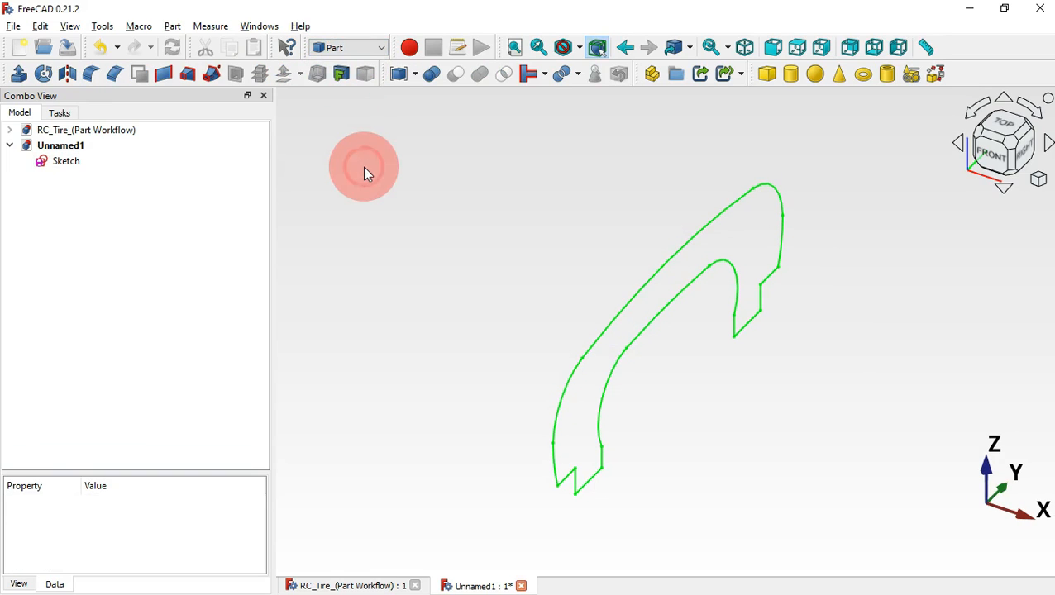
pyautogui.click(81, 162)
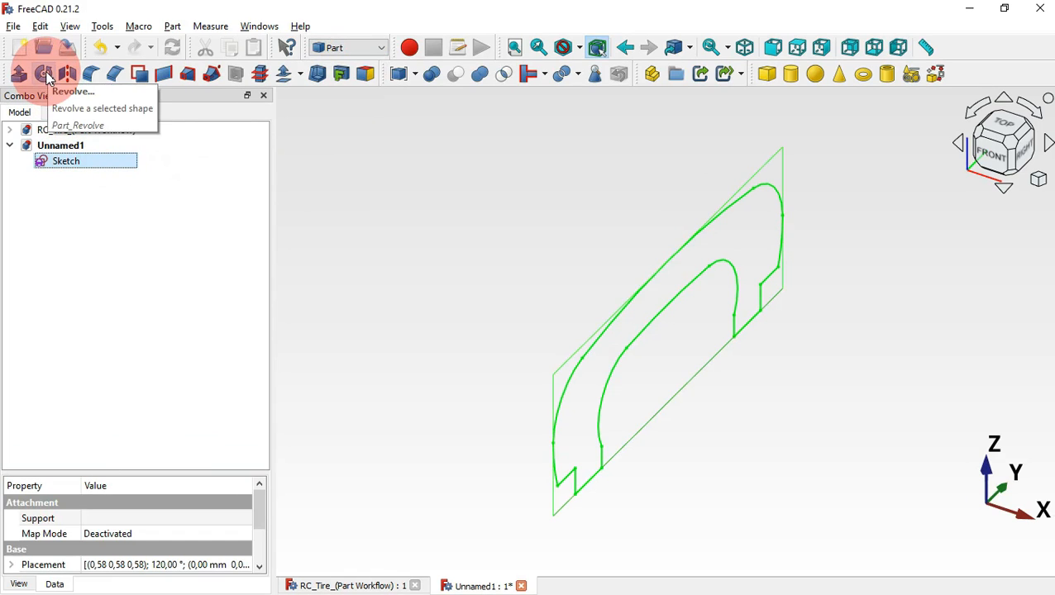
pyautogui.click(45, 75)
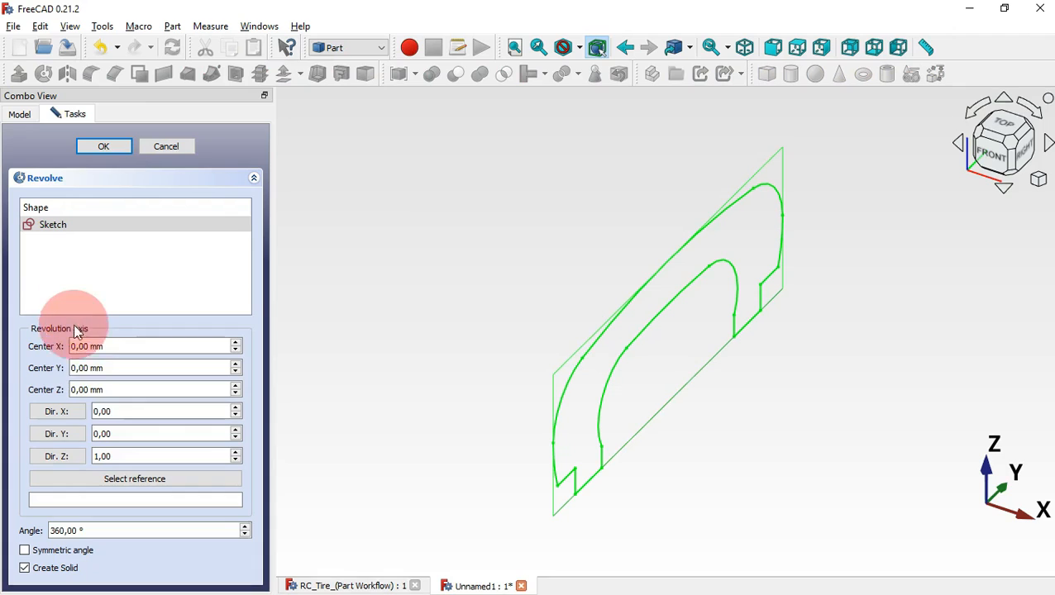
pyautogui.click(125, 411)
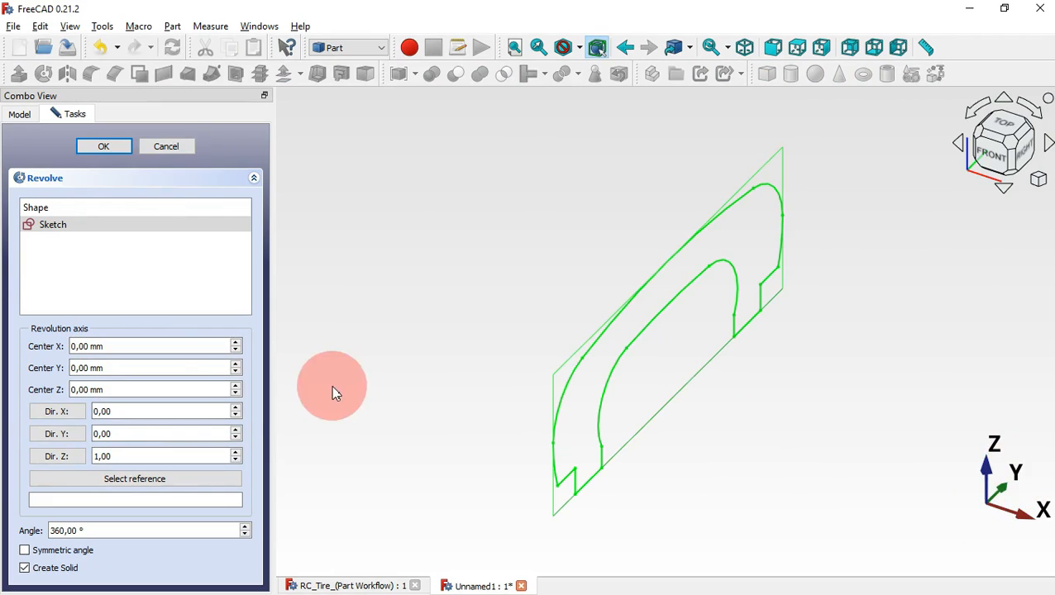
pyautogui.moveTo(125, 433); pyautogui.dragTo(23, 423)
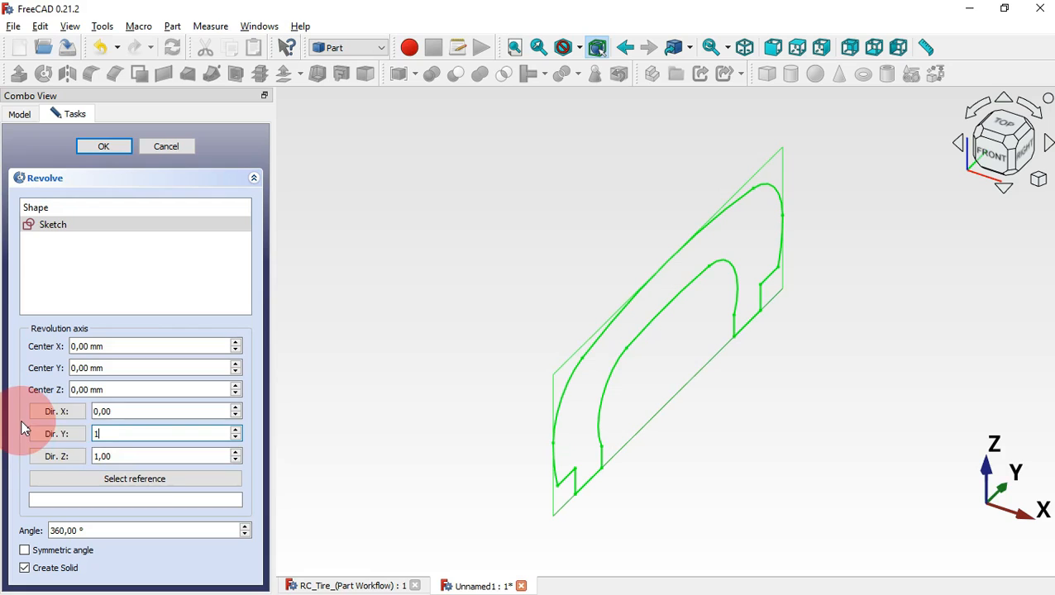
pyautogui.moveTo(142, 459); pyautogui.dragTo(63, 454)
pyautogui.write('0')
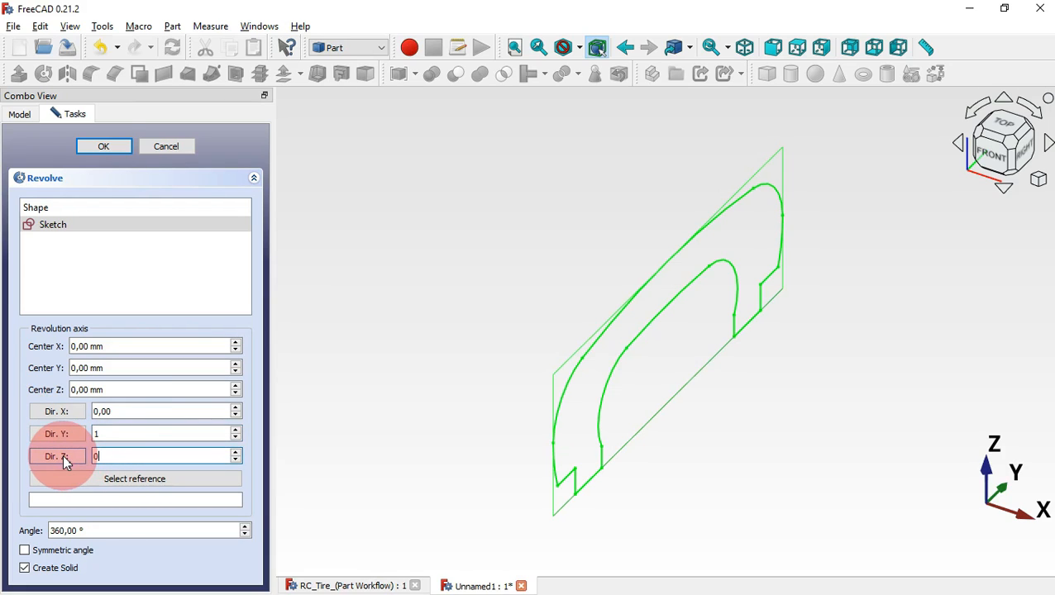
pyautogui.click(106, 146)
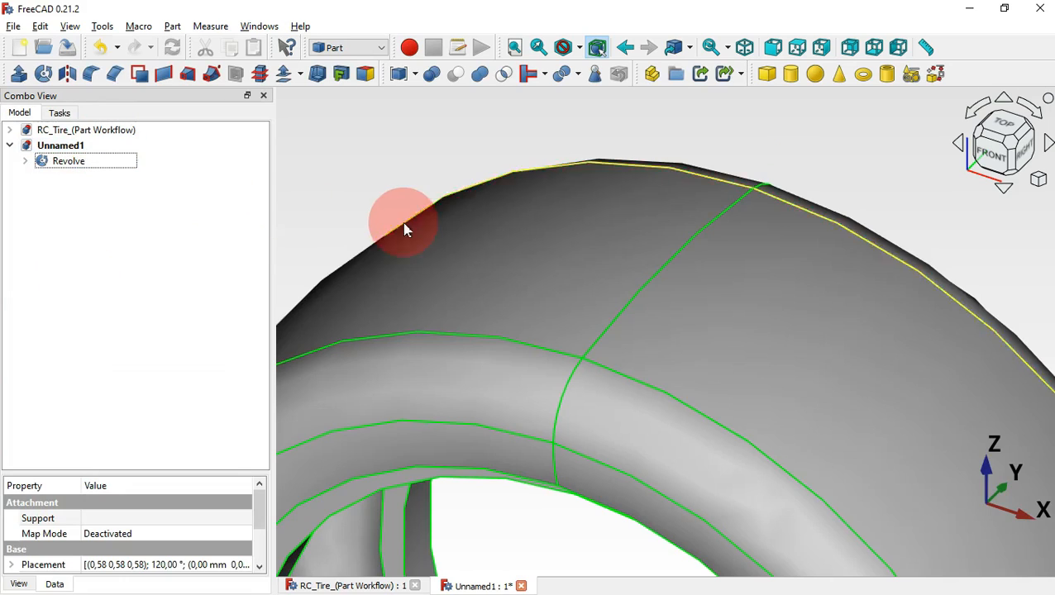
# Change the revolved tire's line color to black (#000000).
pyautogui.press('v')
pyautogui.press('f')
pyautogui.moveTo(394, 258); pyautogui.dragTo(756, 425)
pyautogui.moveTo(887, 232); pyautogui.dragTo(860, 316)
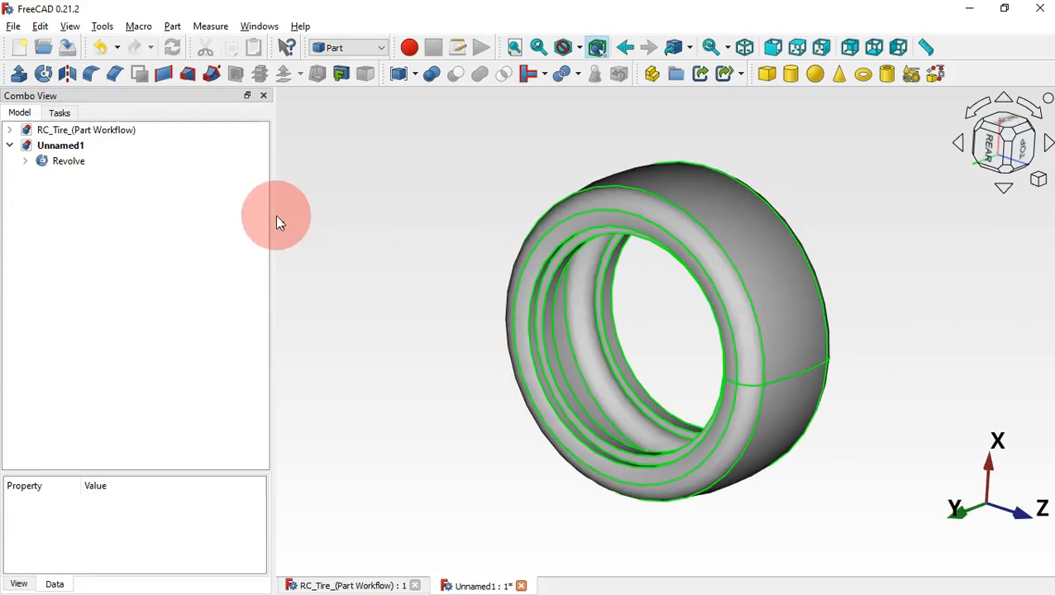
pyautogui.click(67, 163)
pyautogui.rightClick(66, 163)
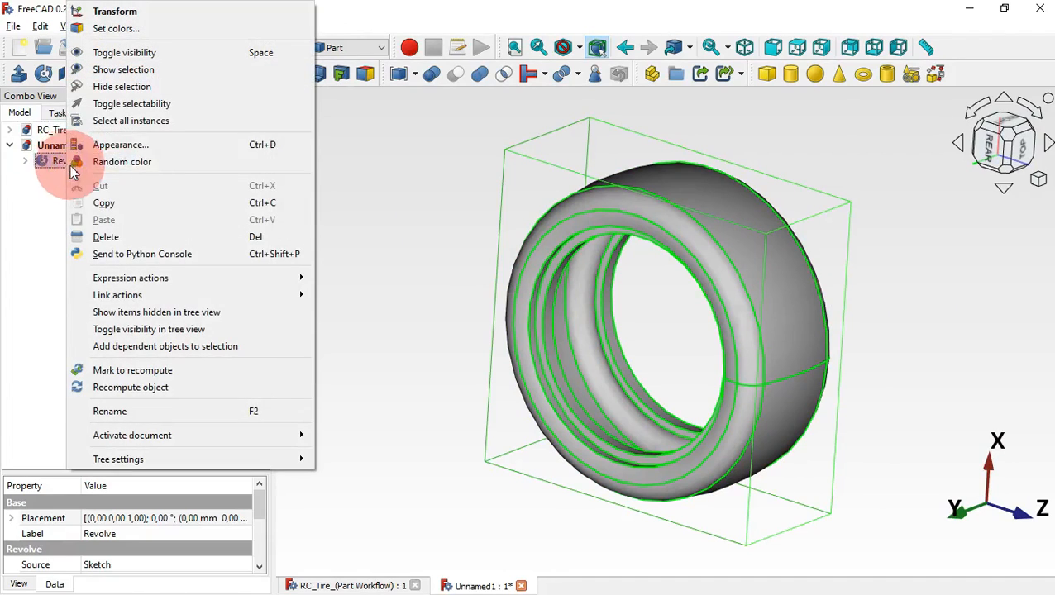
pyautogui.click(220, 149)
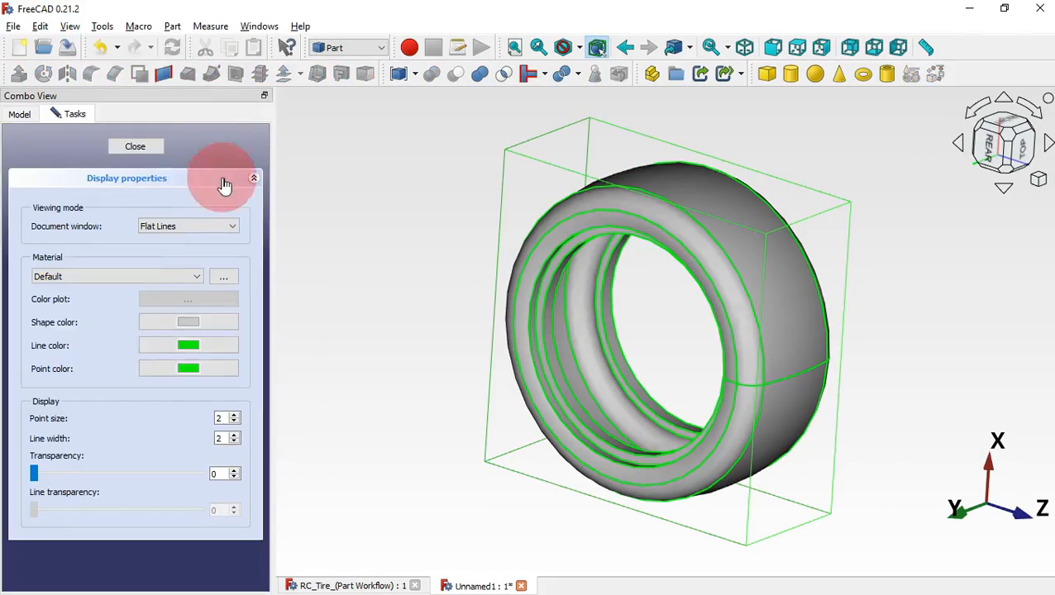
pyautogui.moveTo(473, 283)
pyautogui.mouseDown()
pyautogui.moveTo(497, 296)
pyautogui.moveTo(478, 299)
pyautogui.mouseUp()
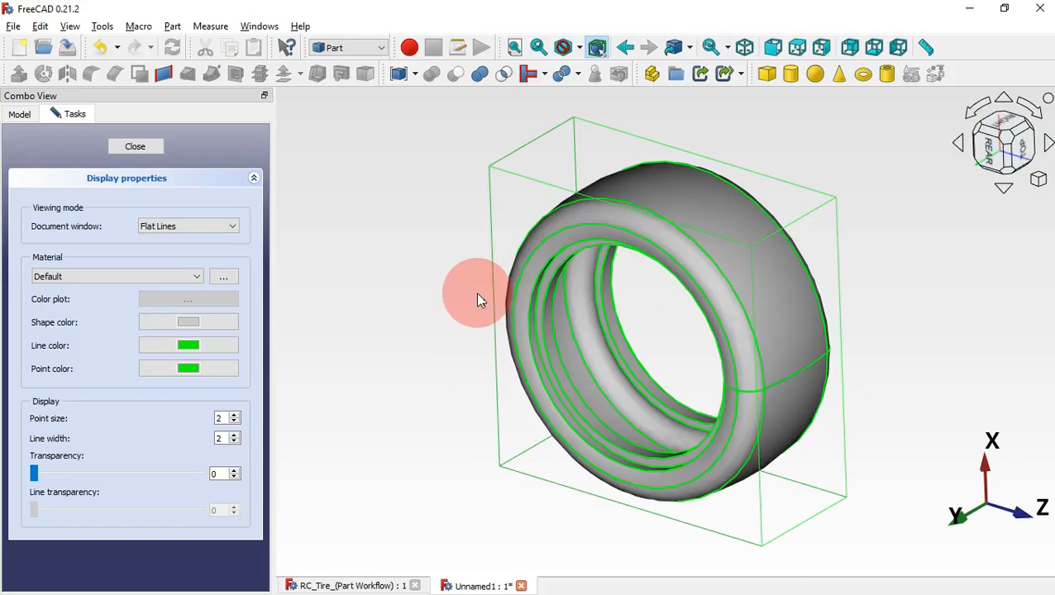
pyautogui.click(186, 350)
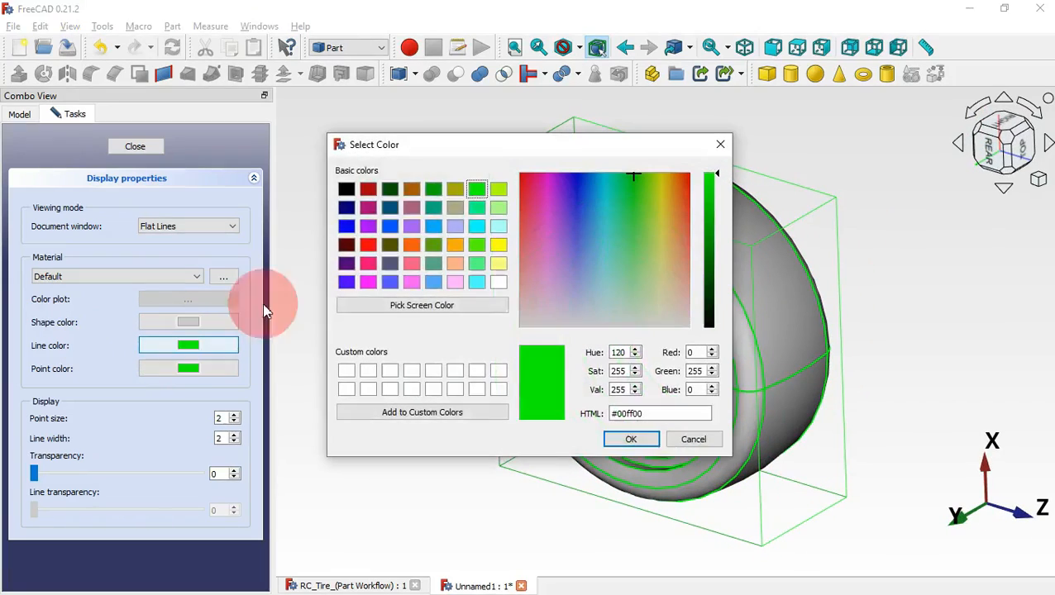
pyautogui.click(347, 190)
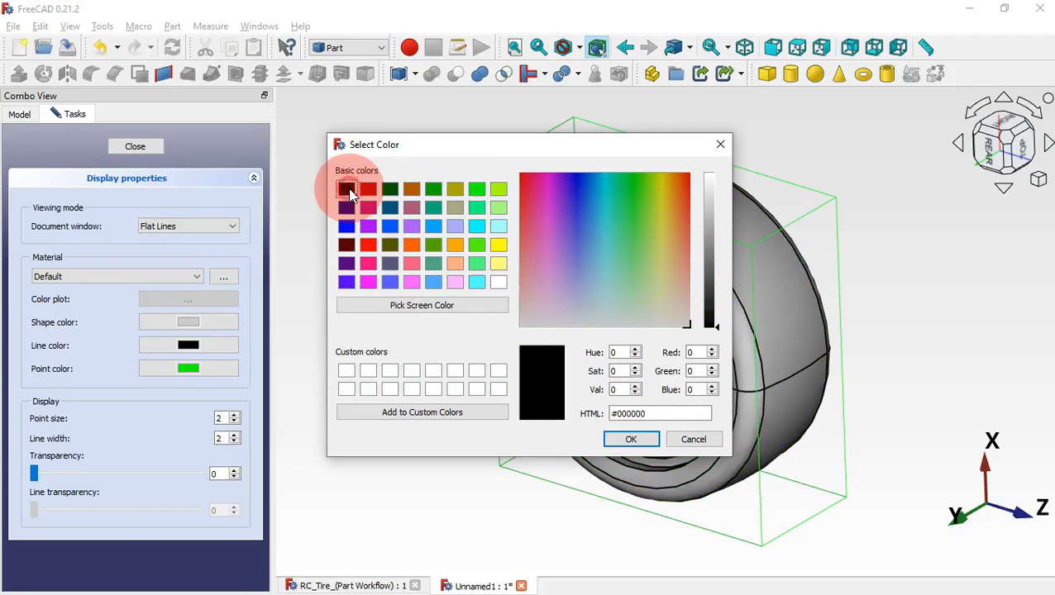
pyautogui.click(630, 440)
pyautogui.click(301, 261)
pyautogui.click(139, 149)
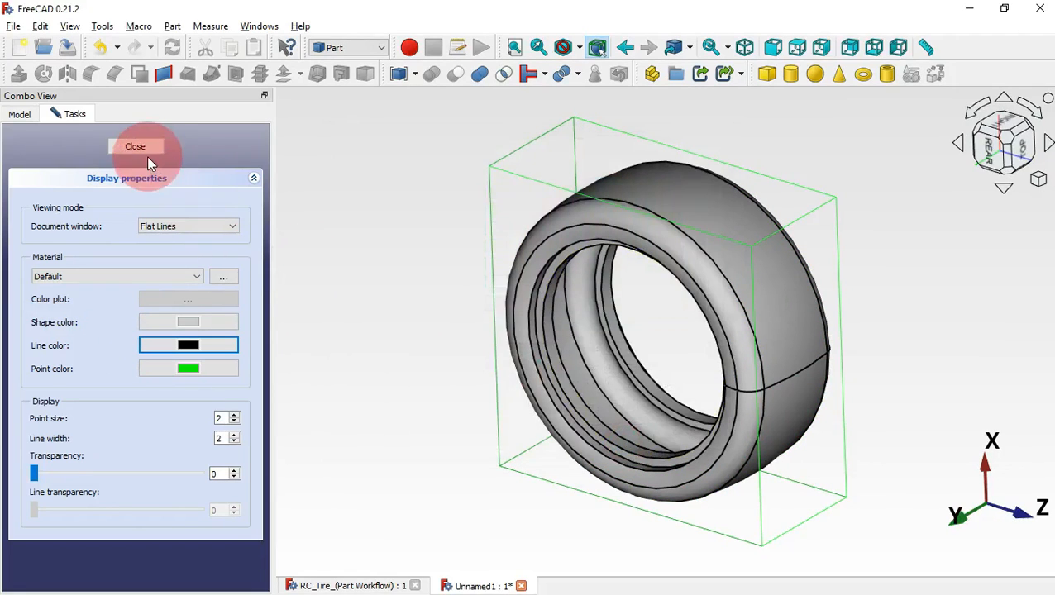
pyautogui.click(437, 220)
# Fillet the circular edges of the tire's inner openings on both sides, using a constant radius below 1 mm.
pyautogui.press('0')
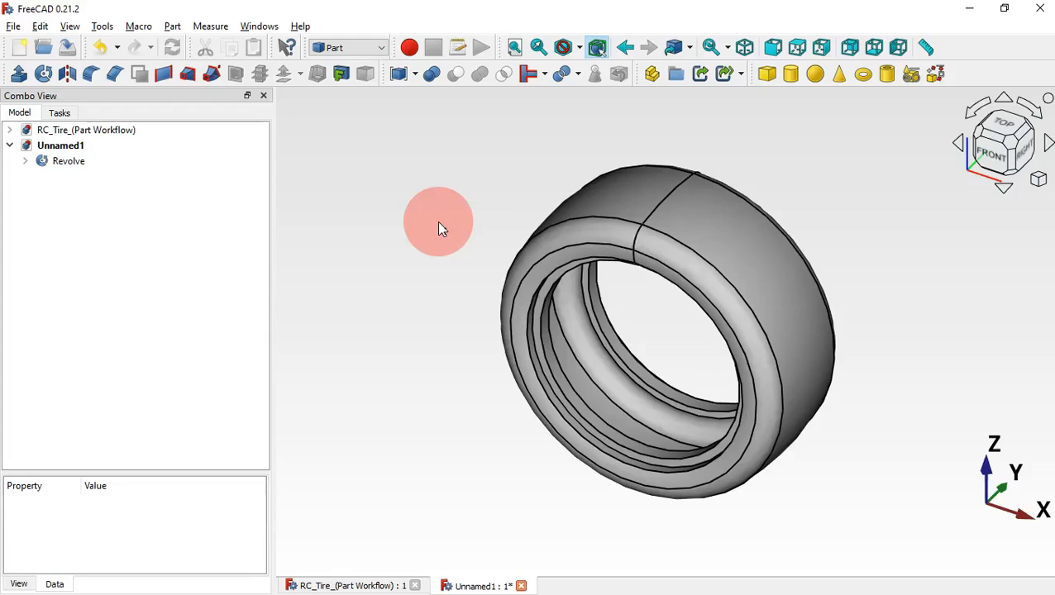
pyautogui.moveTo(464, 298)
pyautogui.mouseDown(button='middle')
pyautogui.moveTo(583, 367)
pyautogui.moveTo(448, 301)
pyautogui.moveTo(894, 335)
pyautogui.mouseUp(button='middle')
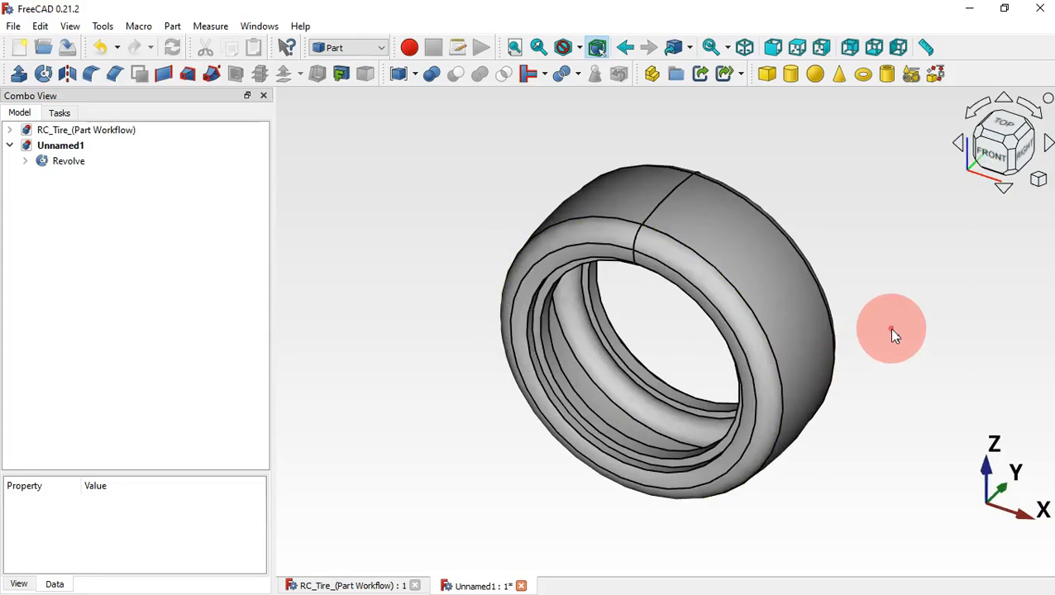
pyautogui.click(597, 455)
pyautogui.moveTo(622, 447); pyautogui.dragTo(831, 446, button='middle')
pyautogui.click(801, 295)
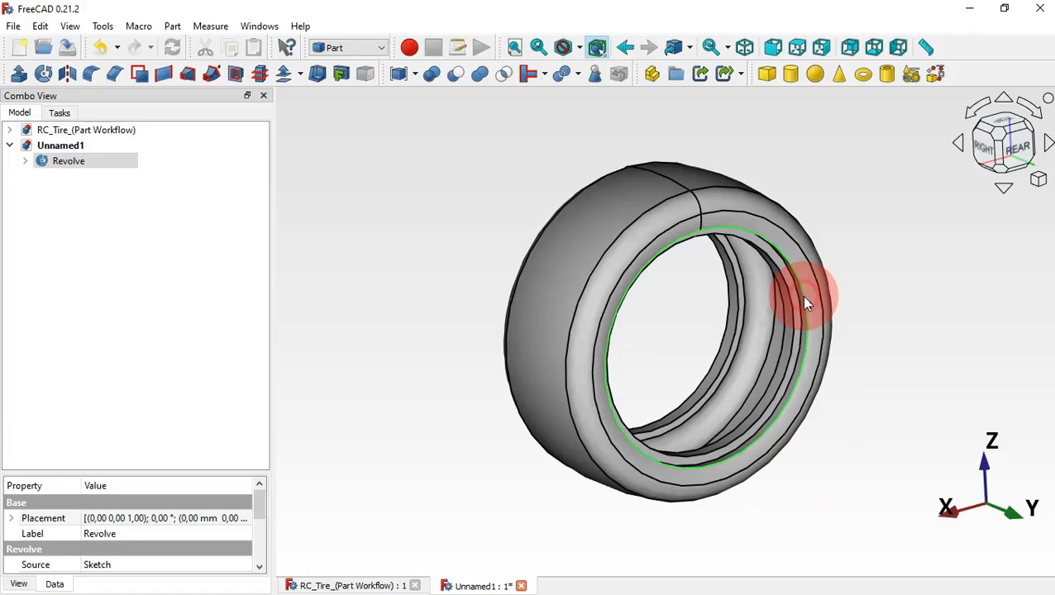
pyautogui.click(90, 74)
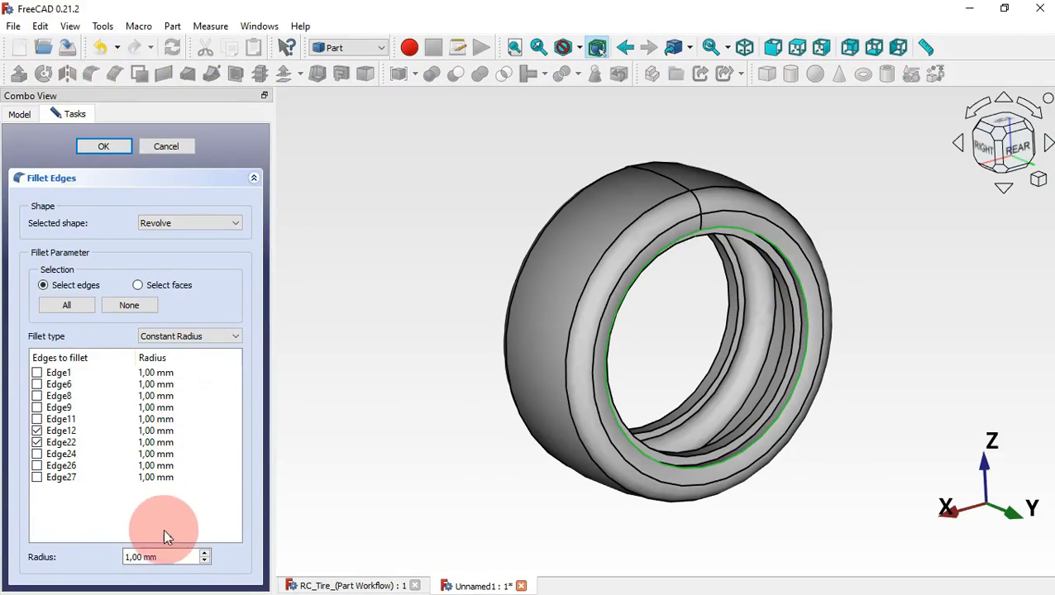
pyautogui.moveTo(169, 557); pyautogui.dragTo(38, 542)
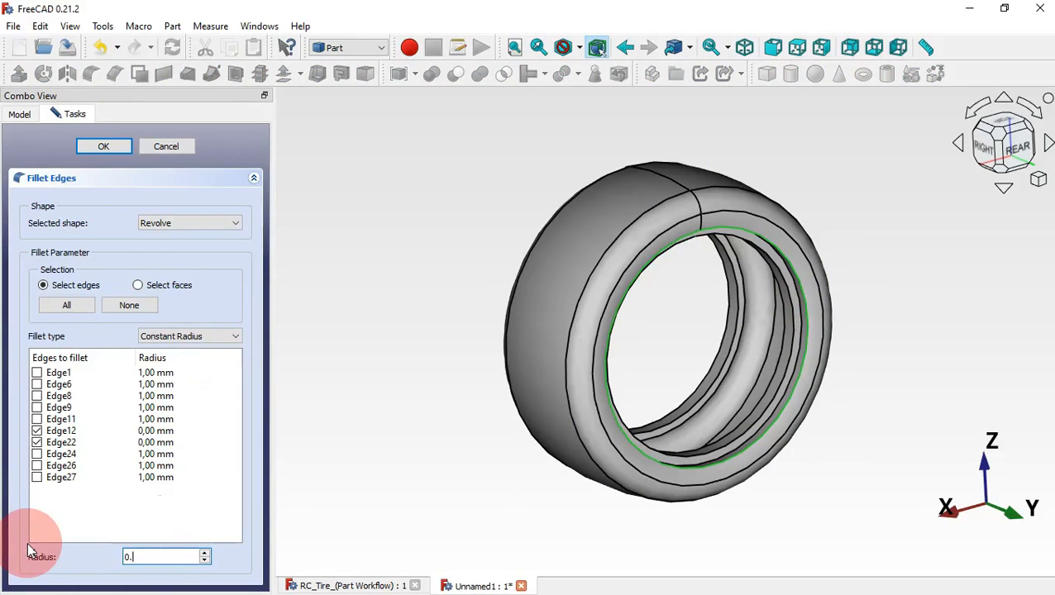
pyautogui.click(120, 146)
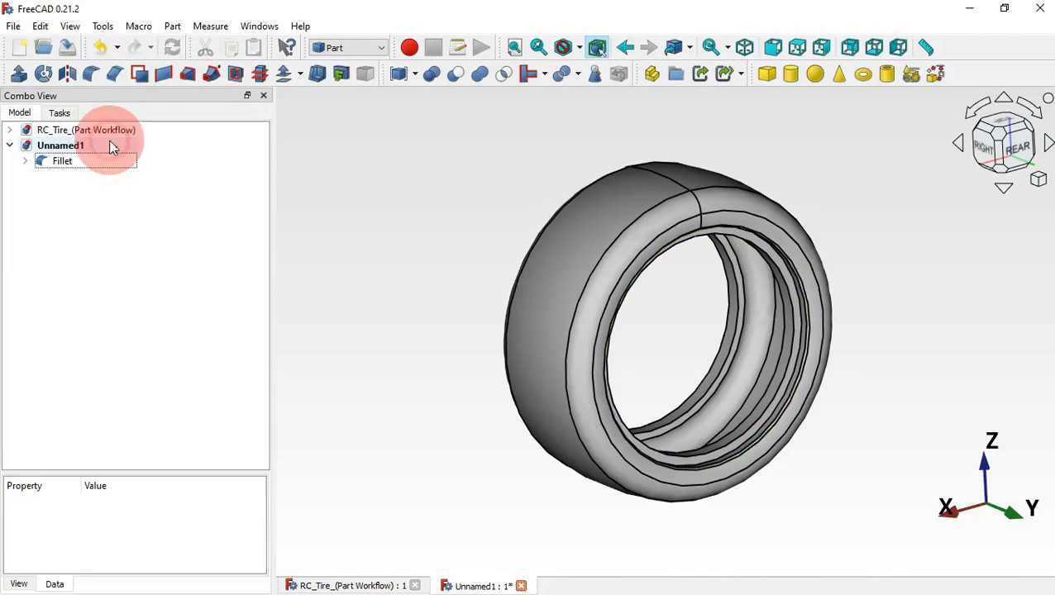
# Switch to the Sketcher workbench and compare the filleted tire with the treaded tire in the RC_Tire_(Part Workflow) document.
pyautogui.moveTo(426, 344); pyautogui.dragTo(676, 418)
pyautogui.click(867, 403)
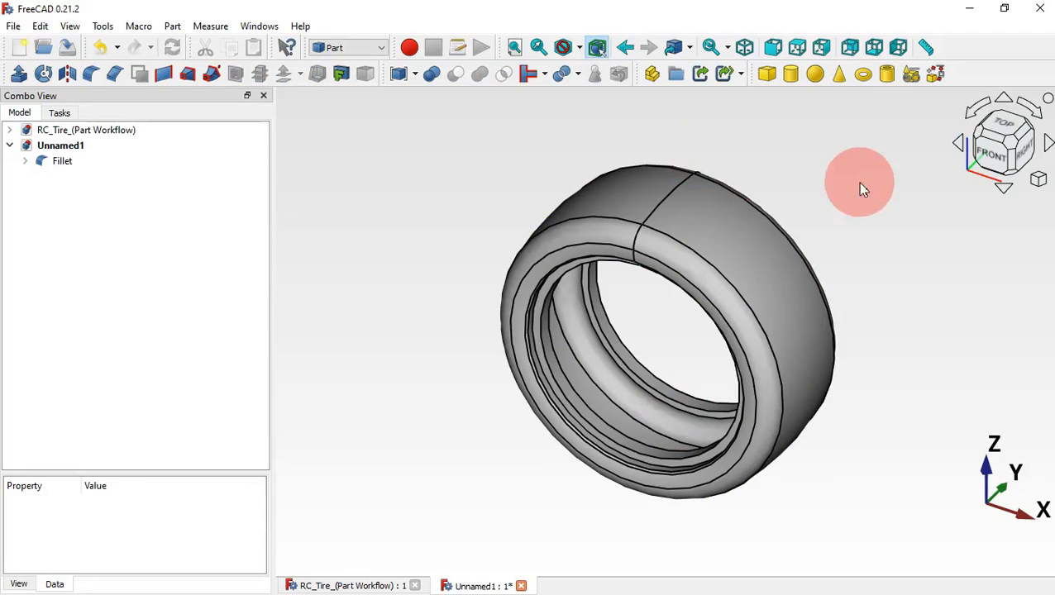
pyautogui.click(343, 48)
pyautogui.click(344, 86)
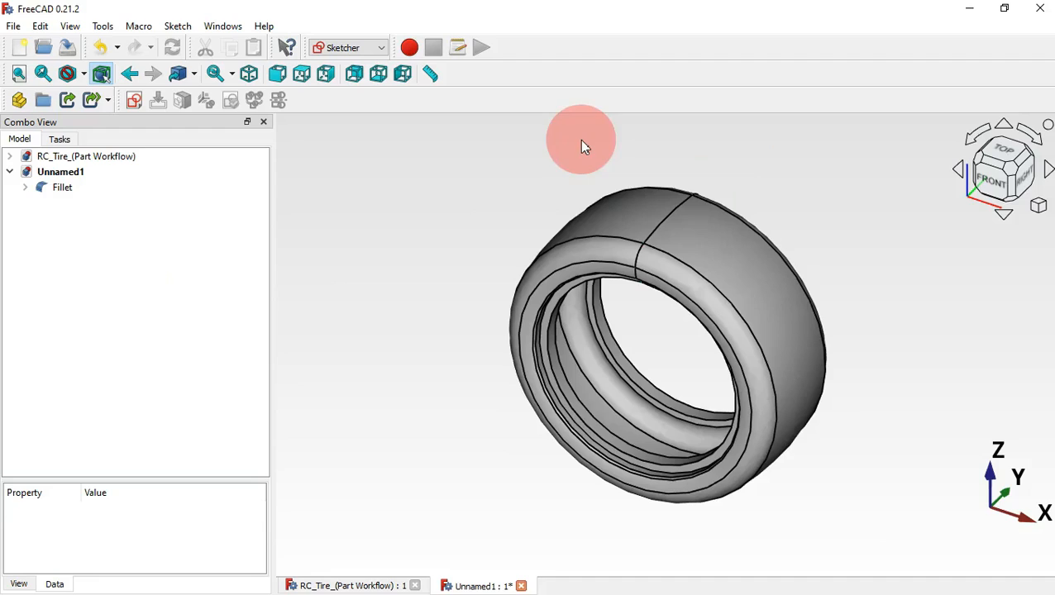
pyautogui.hotkey('ctrl', 'Tab')
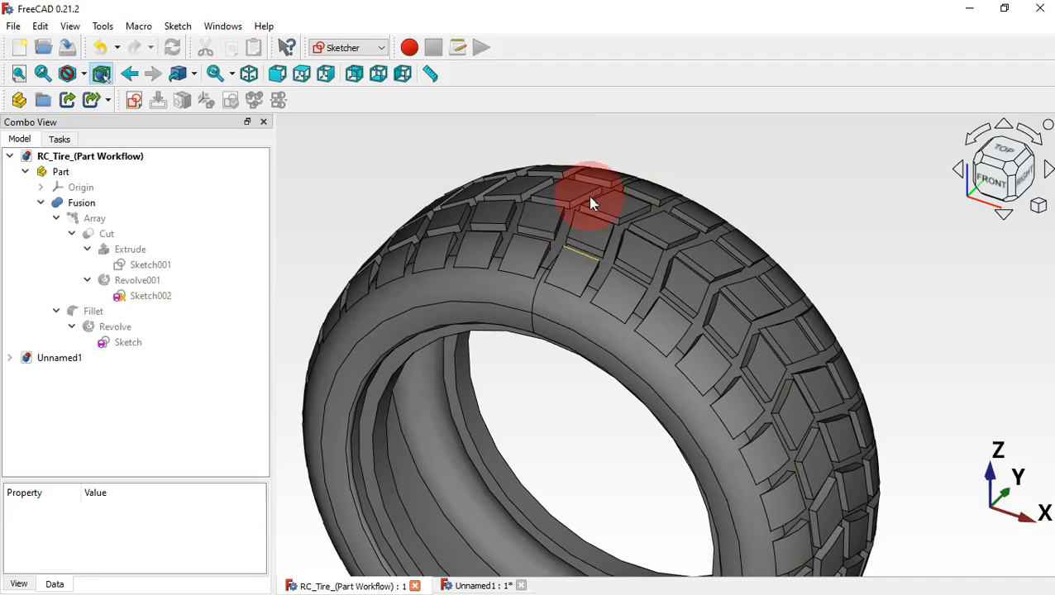
pyautogui.hotkey('ctrl', 'Tab')
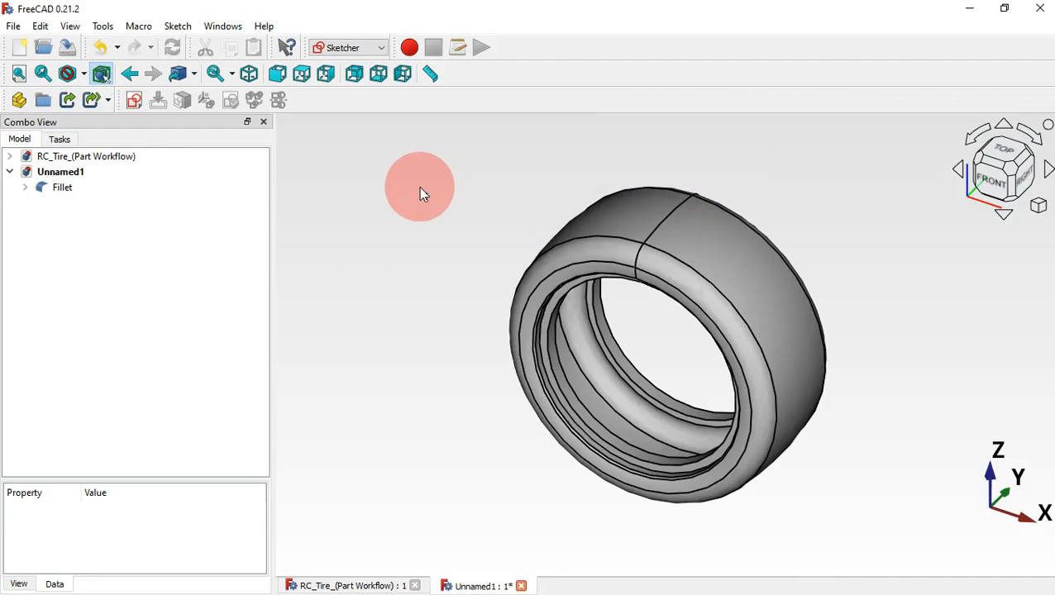
# Create a sketch on the XY-plane with an offset of 33 mm.
pyautogui.click(138, 99)
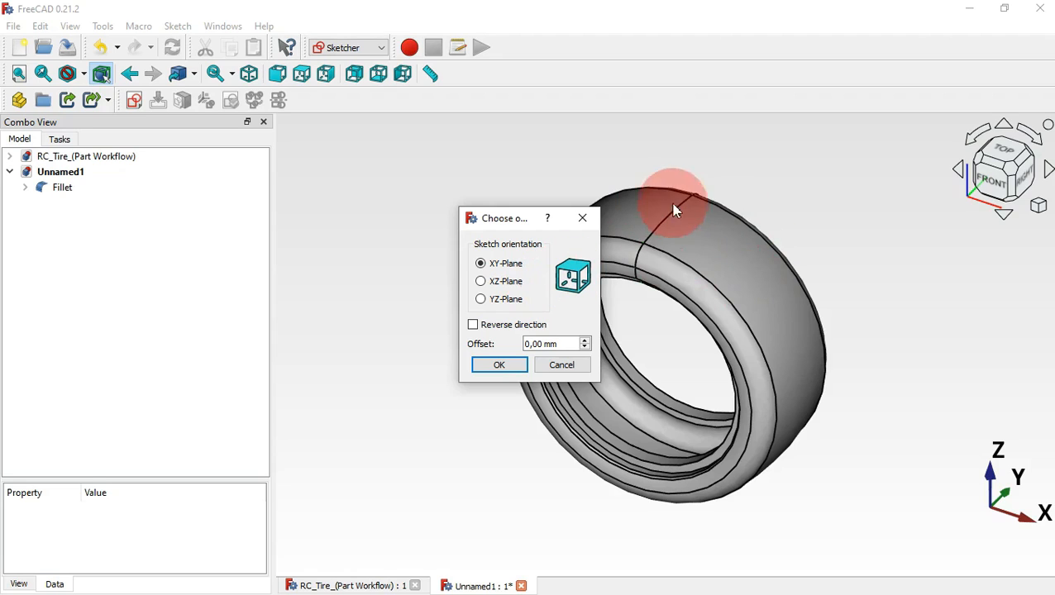
pyautogui.click(563, 345)
pyautogui.write('33')
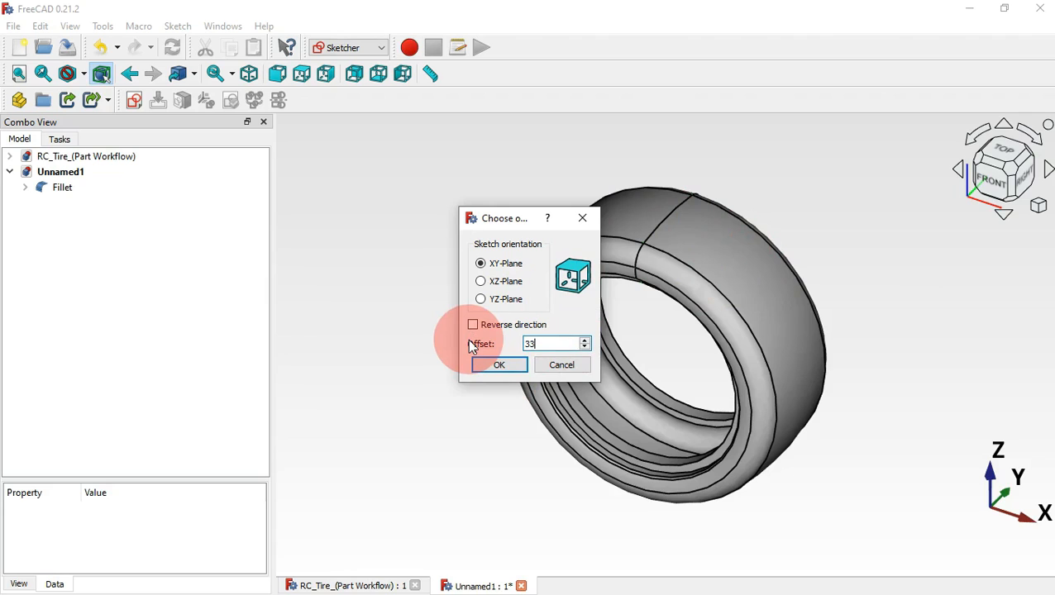
pyautogui.press('Return')
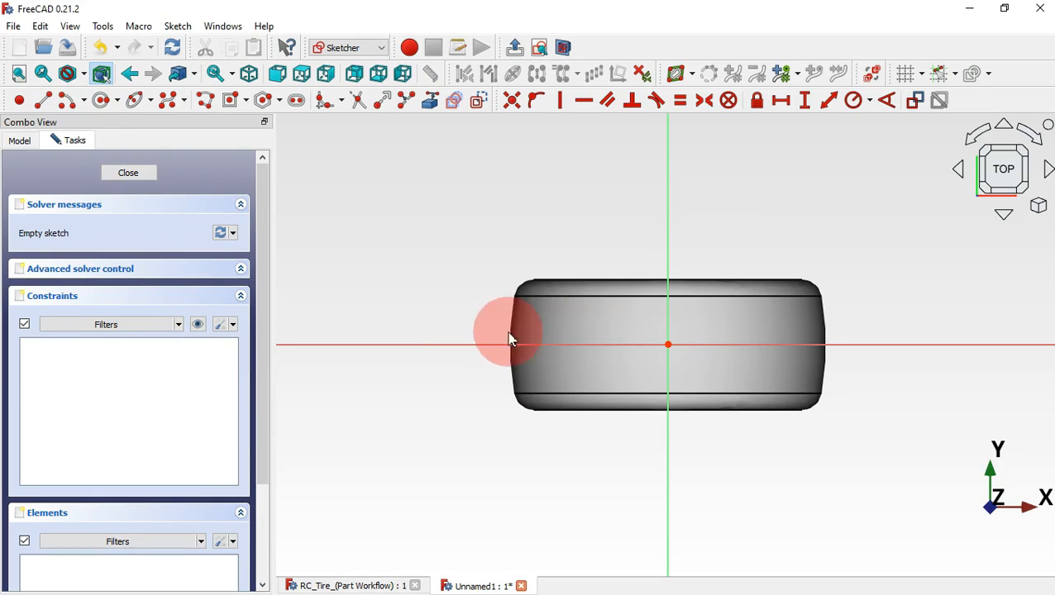
# Draw a centered rectangle at the sketch origin, extending past both sides of the tire along X, and leave the sketch.
pyautogui.click(229, 102)
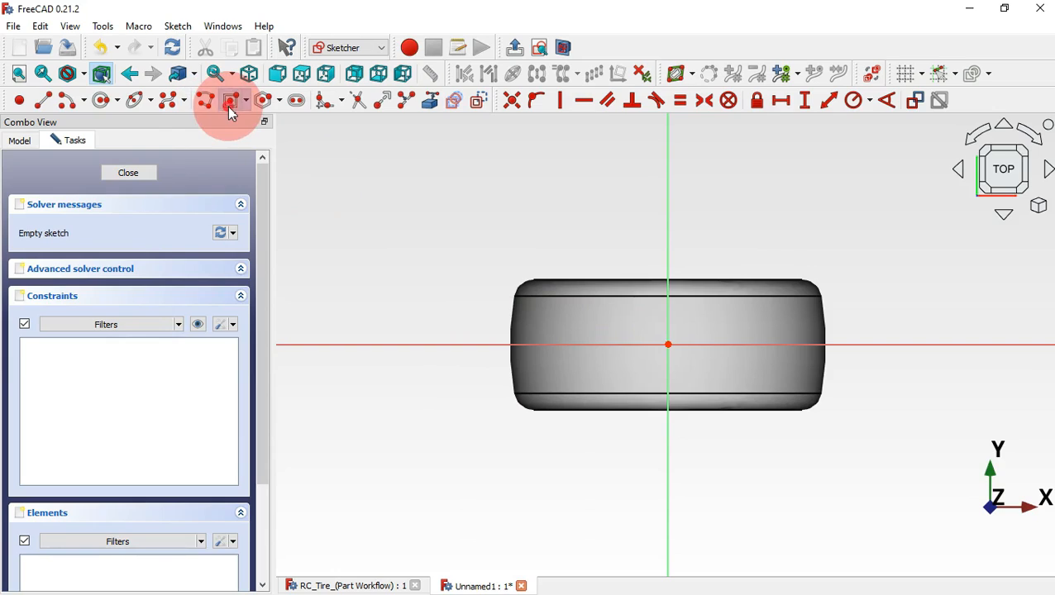
pyautogui.click(668, 344)
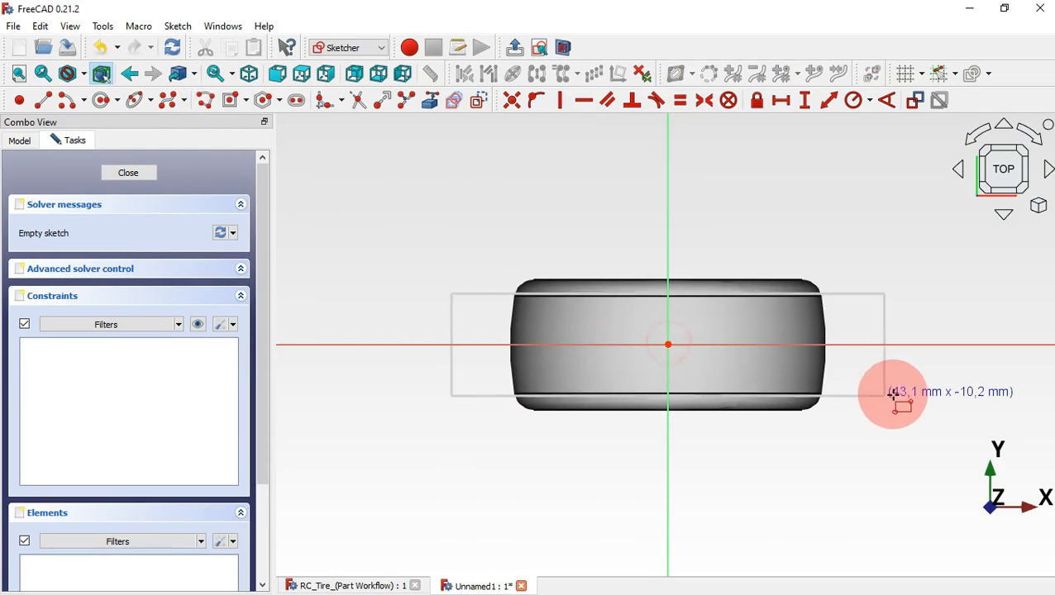
pyautogui.click(938, 397)
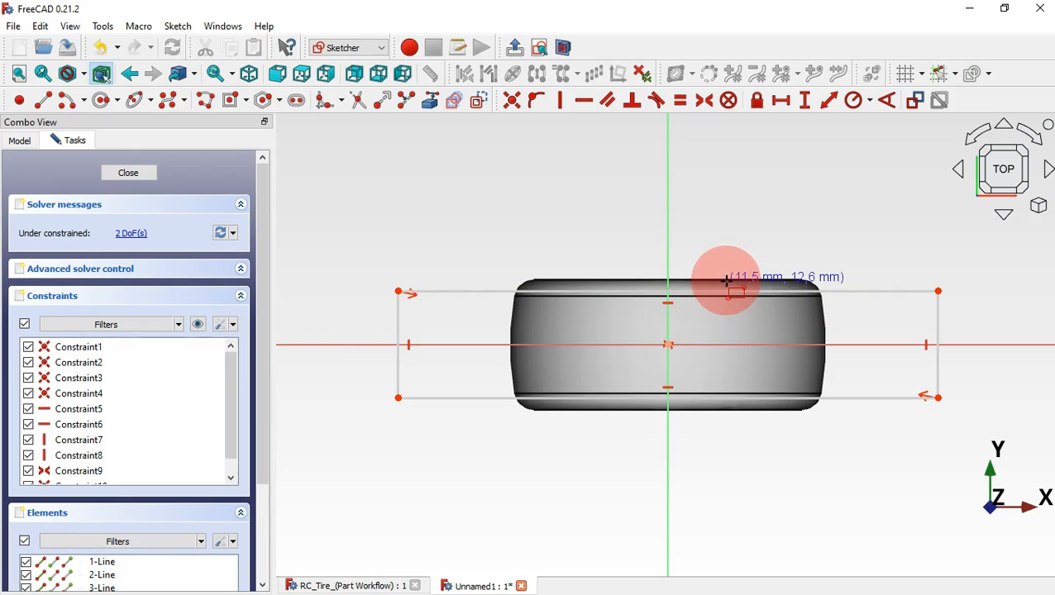
pyautogui.press('Escape')
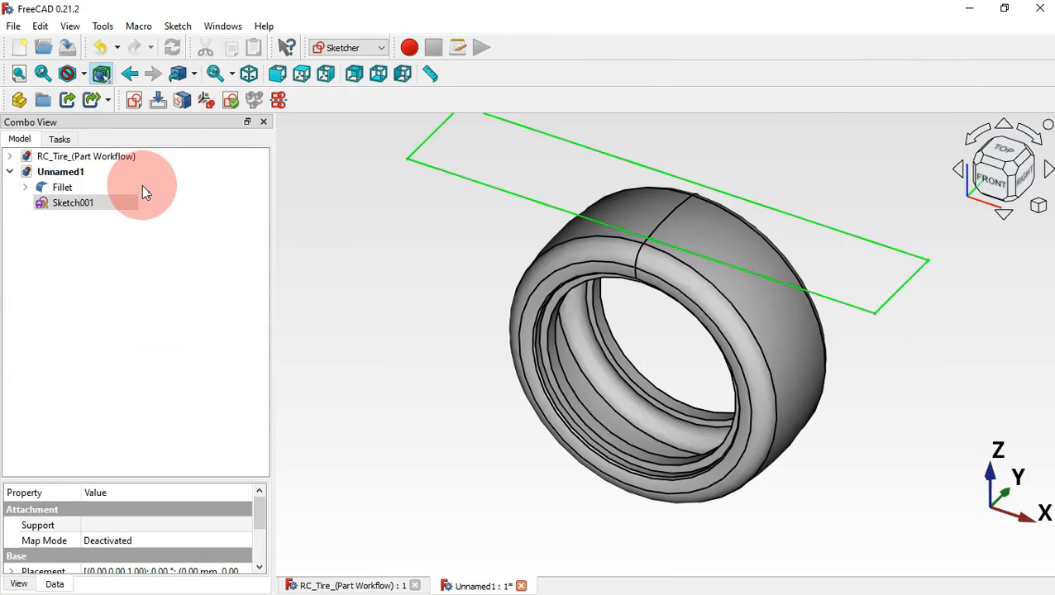
# Inspect the attachment and offset settings of the unattached rectangle sketch without changing them, and delete that sketch.
pyautogui.click(120, 205)
pyautogui.rightClick(121, 206)
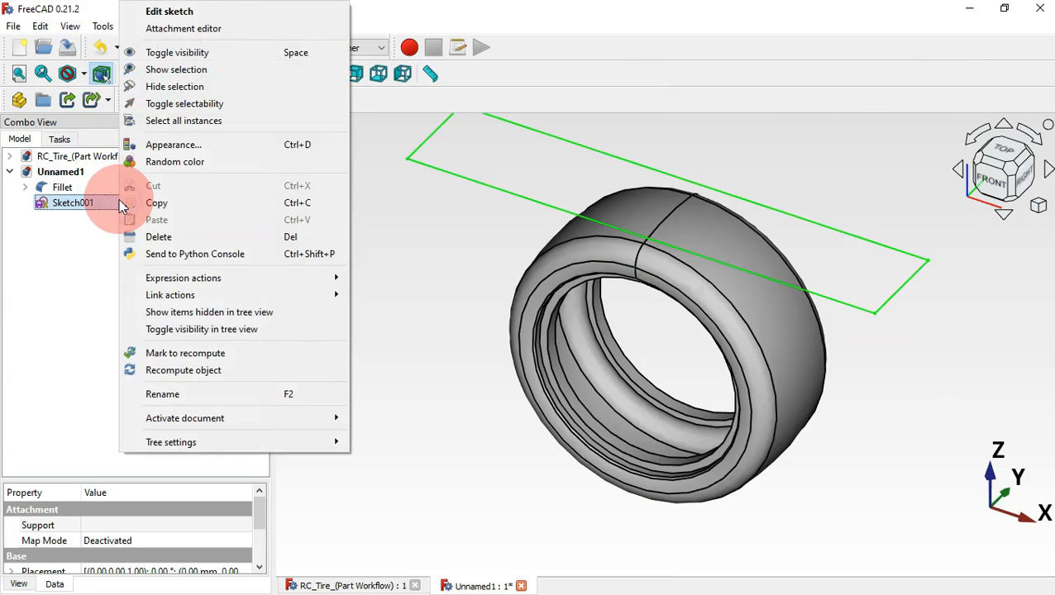
pyautogui.click(231, 28)
pyautogui.click(261, 195)
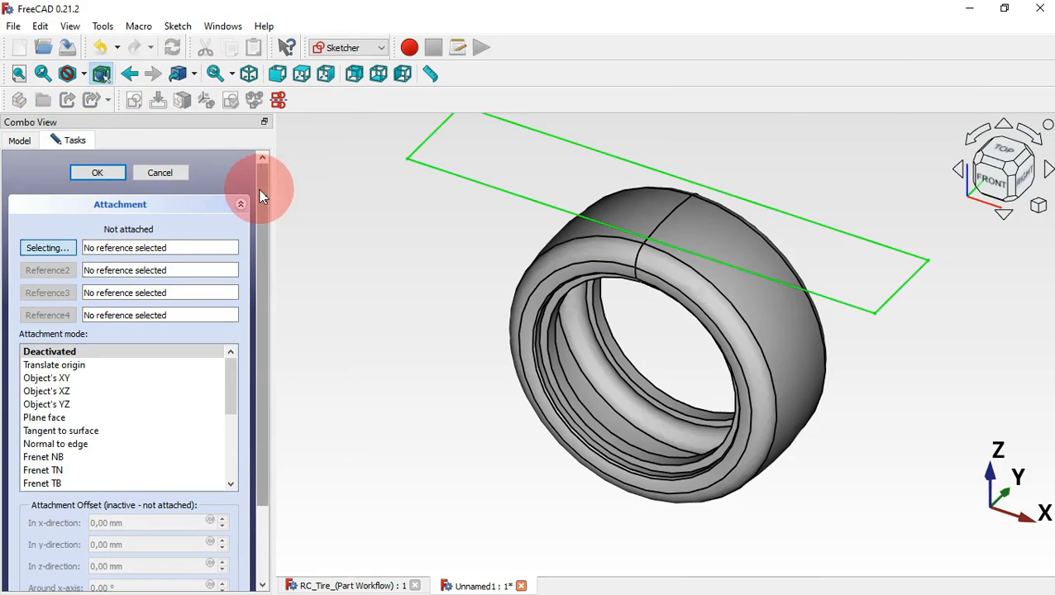
pyautogui.moveTo(261, 190); pyautogui.dragTo(265, 381)
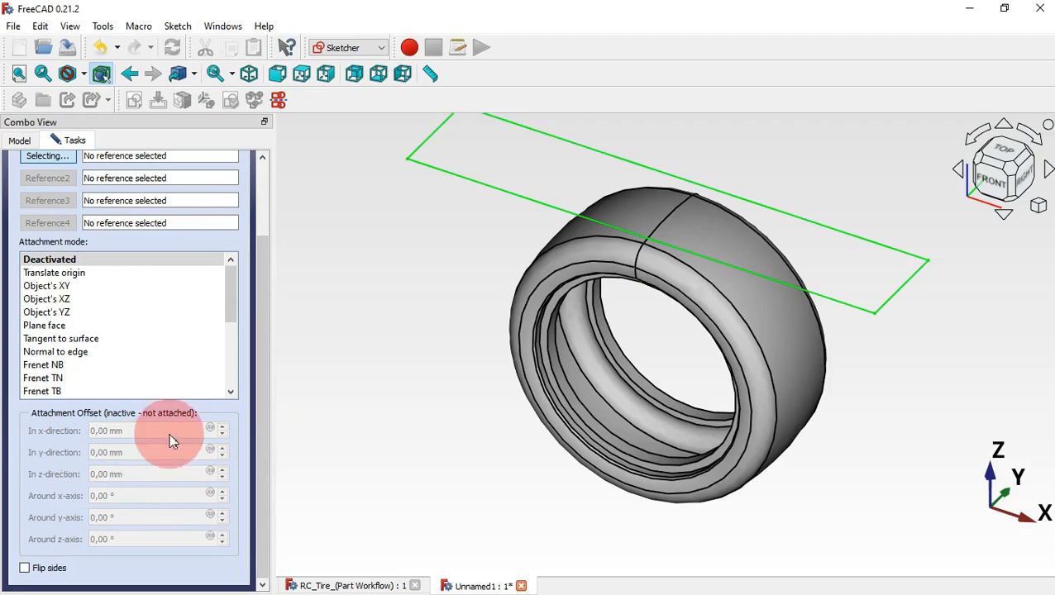
pyautogui.scroll(3, 170, 454)
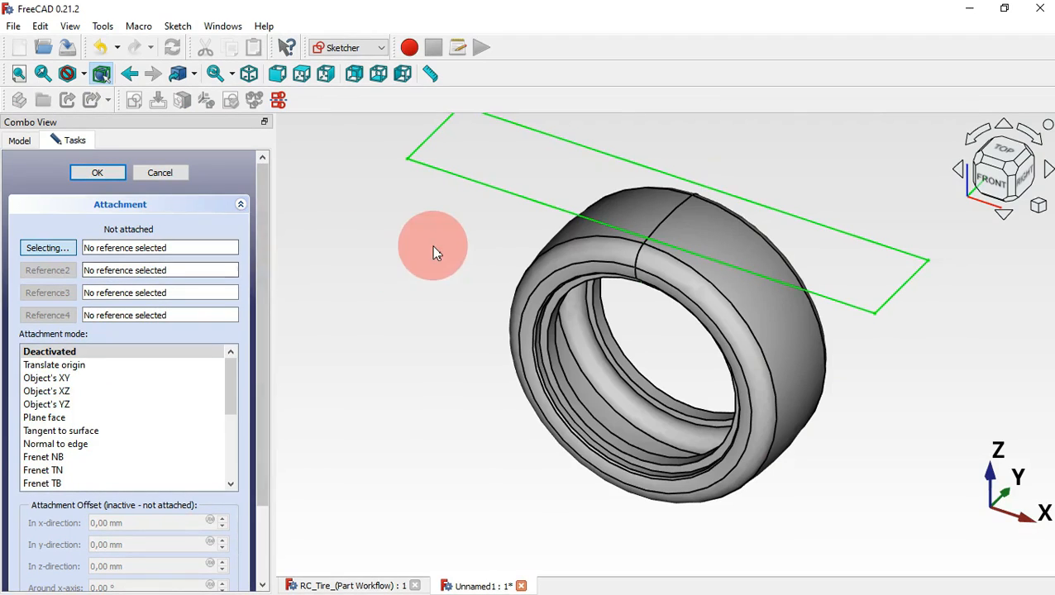
pyautogui.click(162, 173)
pyautogui.click(101, 203)
pyautogui.press('Delete')
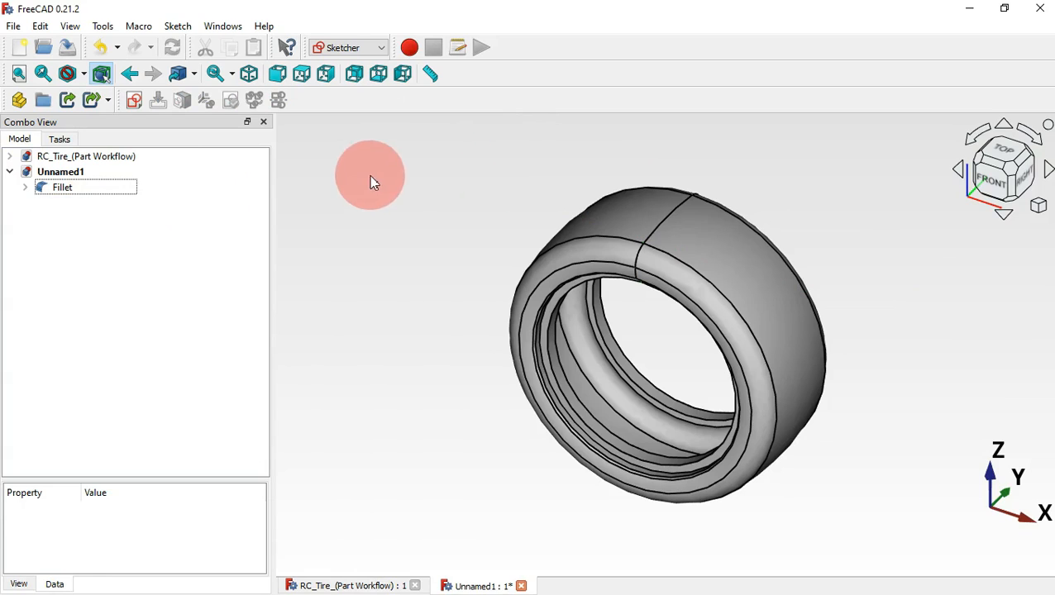
# Create a Part container in the tire document and move the Fillet into it.
pyautogui.click(19, 100)
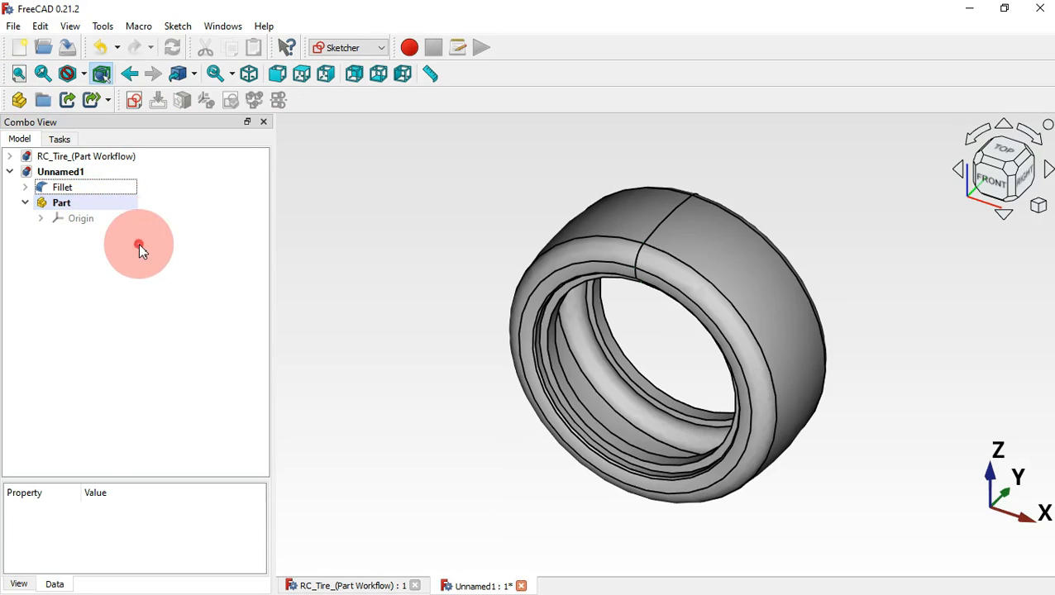
pyautogui.moveTo(89, 192); pyautogui.dragTo(106, 210)
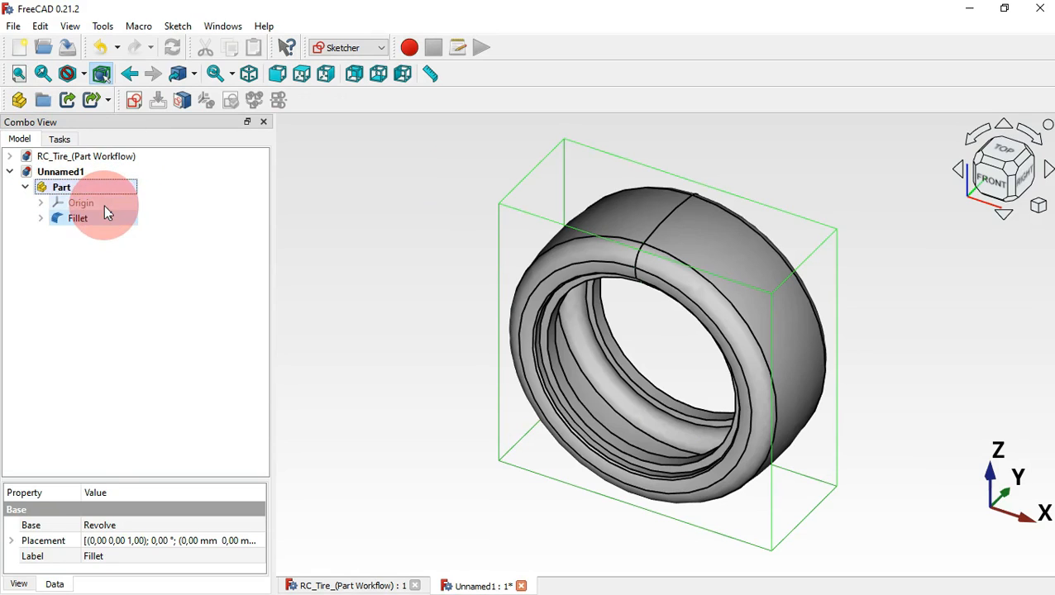
pyautogui.click(155, 289)
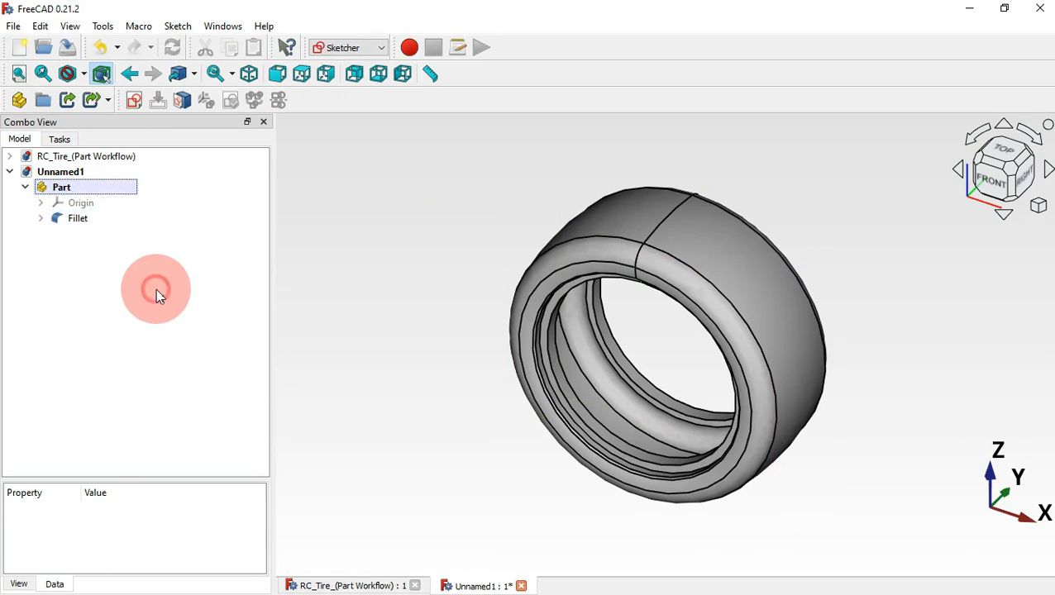
# Show the Part container's origin planes and axes around the tire.
pyautogui.click(100, 205)
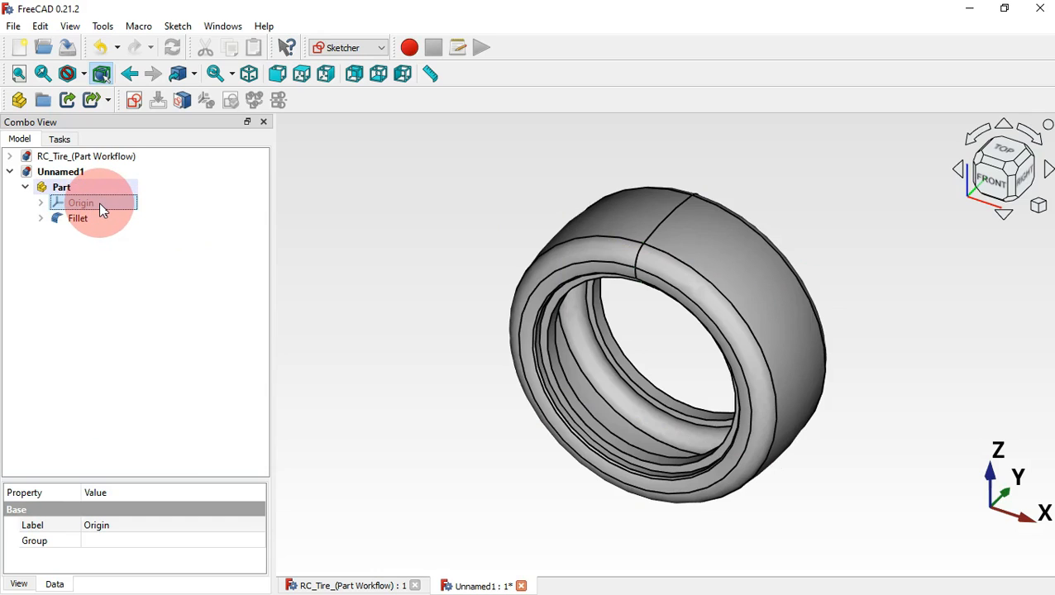
pyautogui.press('space')
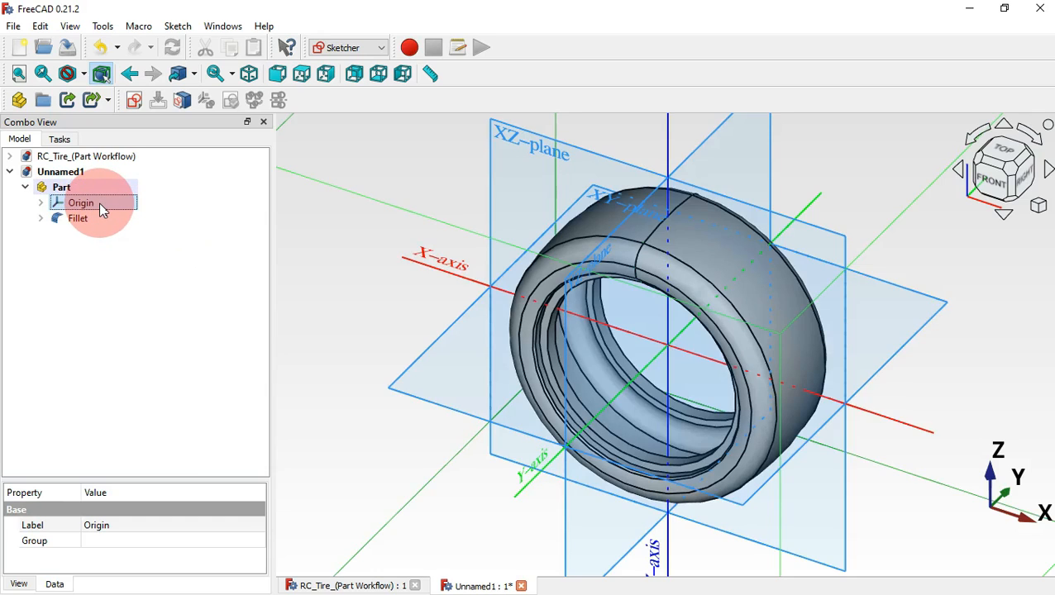
pyautogui.click(349, 245)
pyautogui.moveTo(513, 236); pyautogui.dragTo(780, 187)
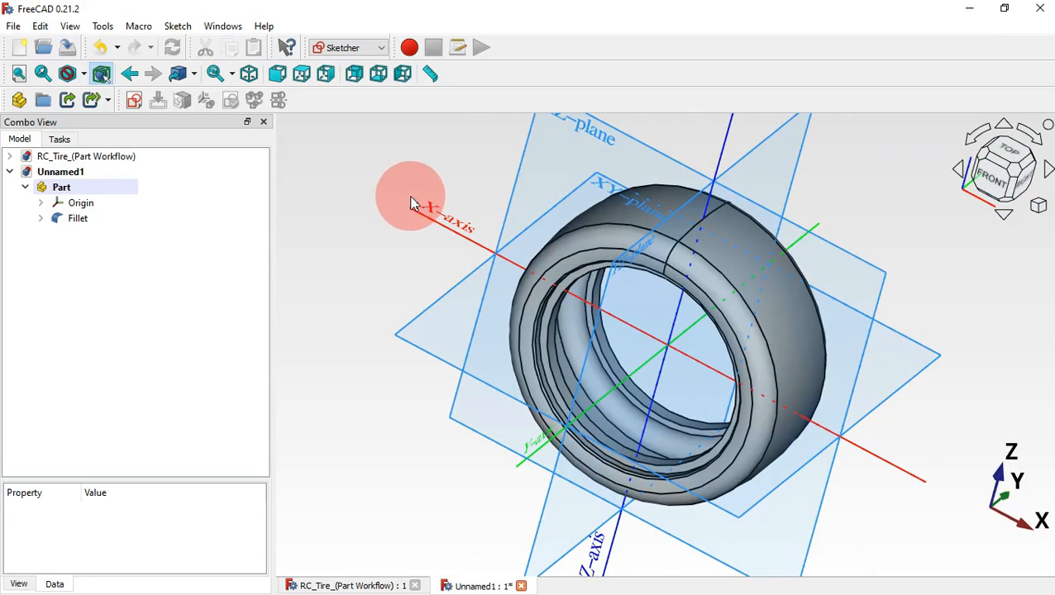
pyautogui.press('0')
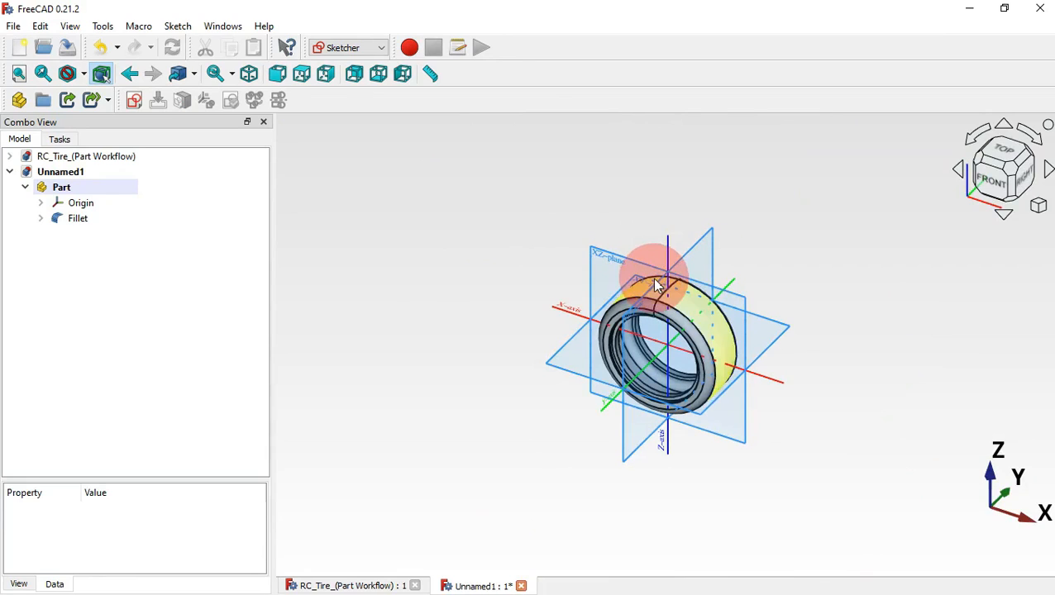
# Create a sketch attached to the origin's XY-plane using the Plane face method.
pyautogui.scroll(5, 657, 287)
pyautogui.moveTo(634, 222)
pyautogui.mouseDown()
pyautogui.moveTo(650, 293)
pyautogui.moveTo(627, 217)
pyautogui.mouseUp()
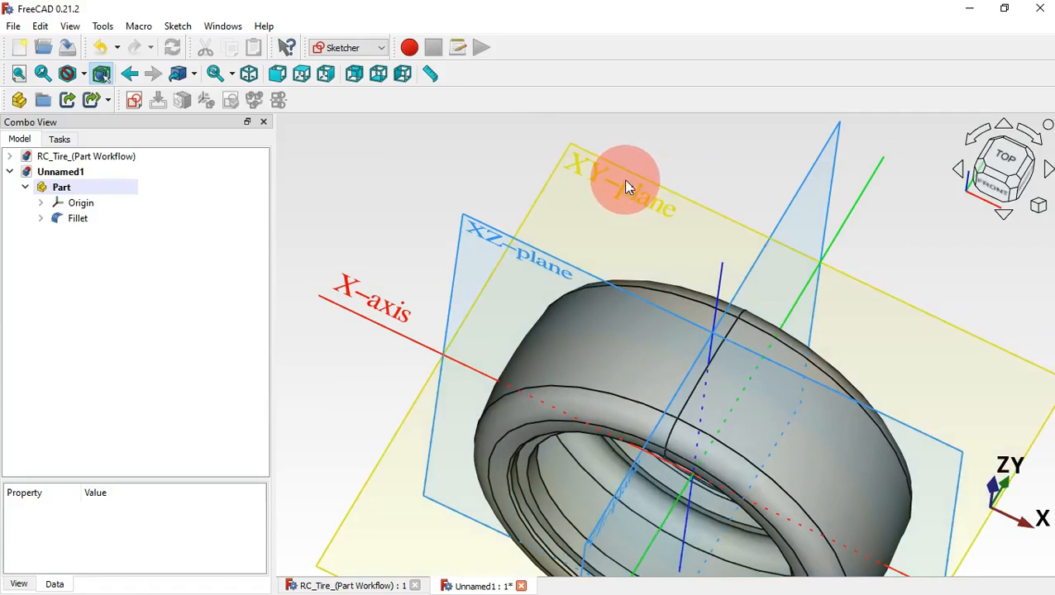
pyautogui.click(626, 186)
pyautogui.click(136, 108)
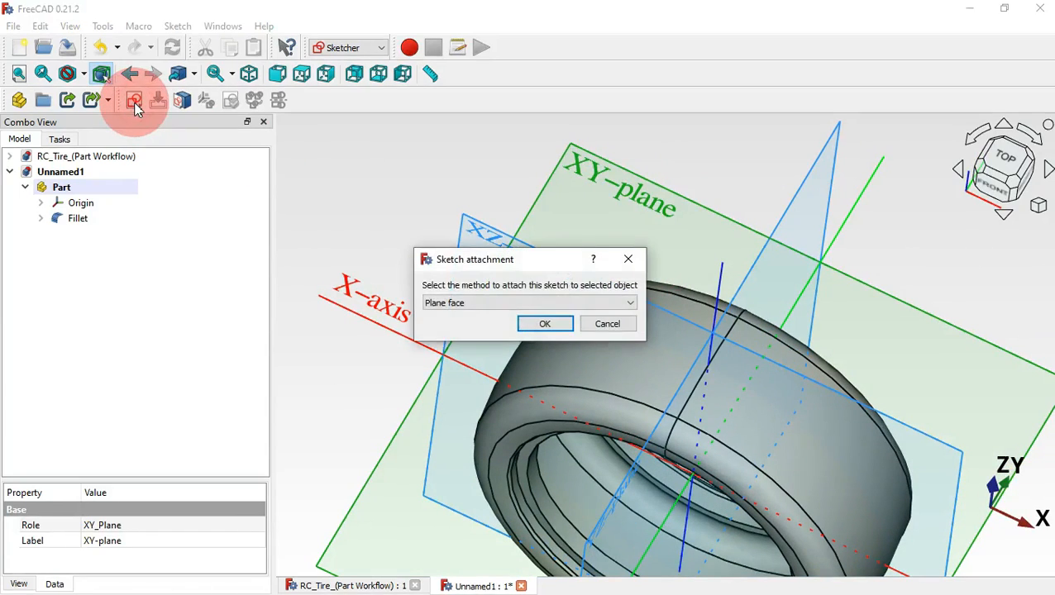
pyautogui.click(546, 324)
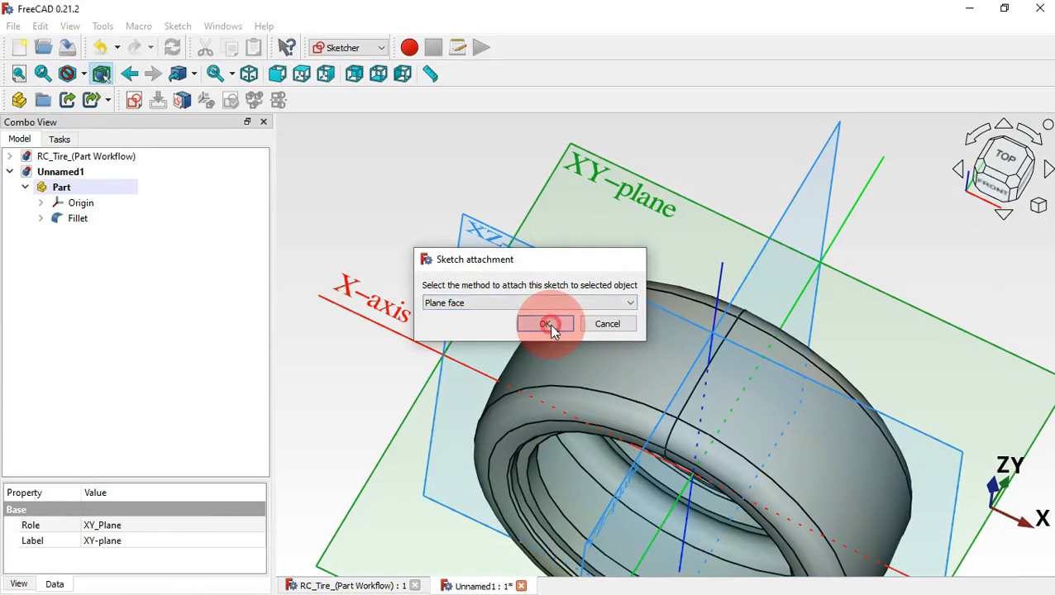
pyautogui.scroll(-1, 438, 296)
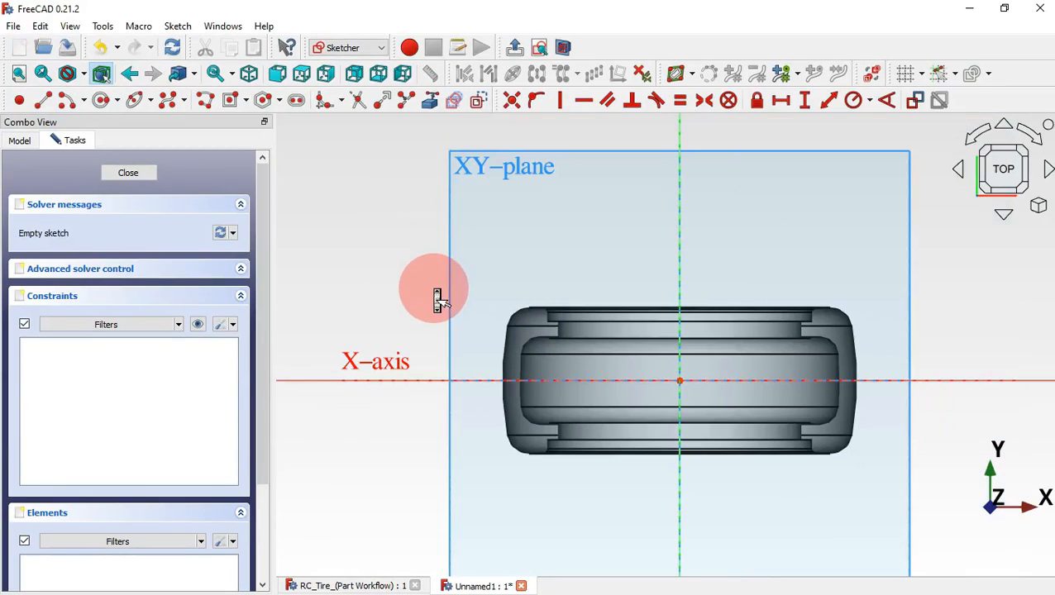
# Draw a rectangle centered on the sketch origin, wider than the tire along X, and leave the sketch.
pyautogui.click(234, 101)
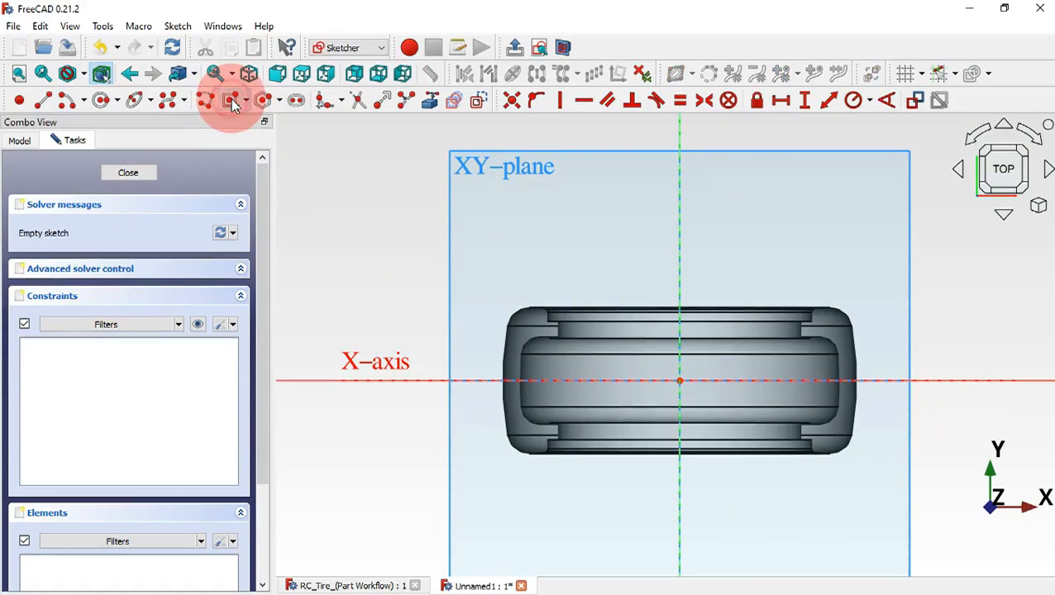
pyautogui.click(680, 380)
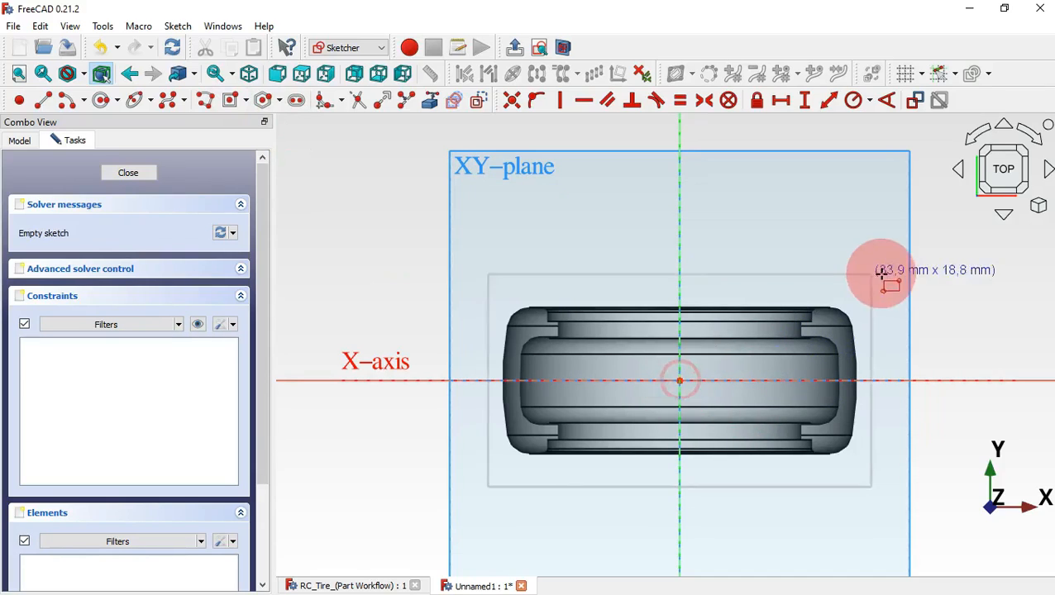
pyautogui.click(934, 296)
pyautogui.rightClick(750, 286)
pyautogui.press('Escape')
pyautogui.click(440, 152)
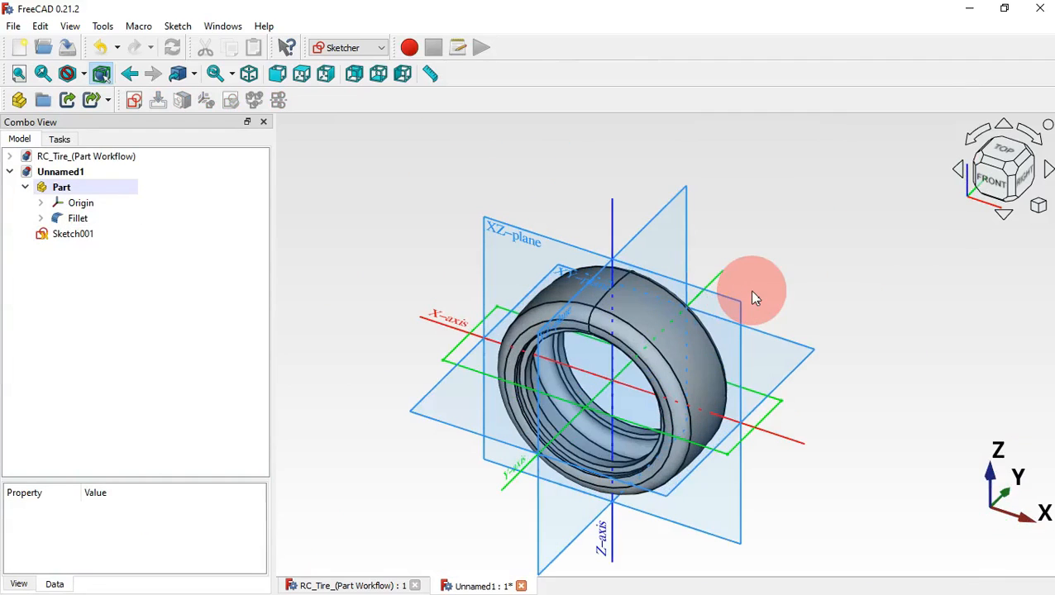
# Move Sketch001 into the Part container and hide the container's origin.
pyautogui.moveTo(62, 232); pyautogui.dragTo(109, 193)
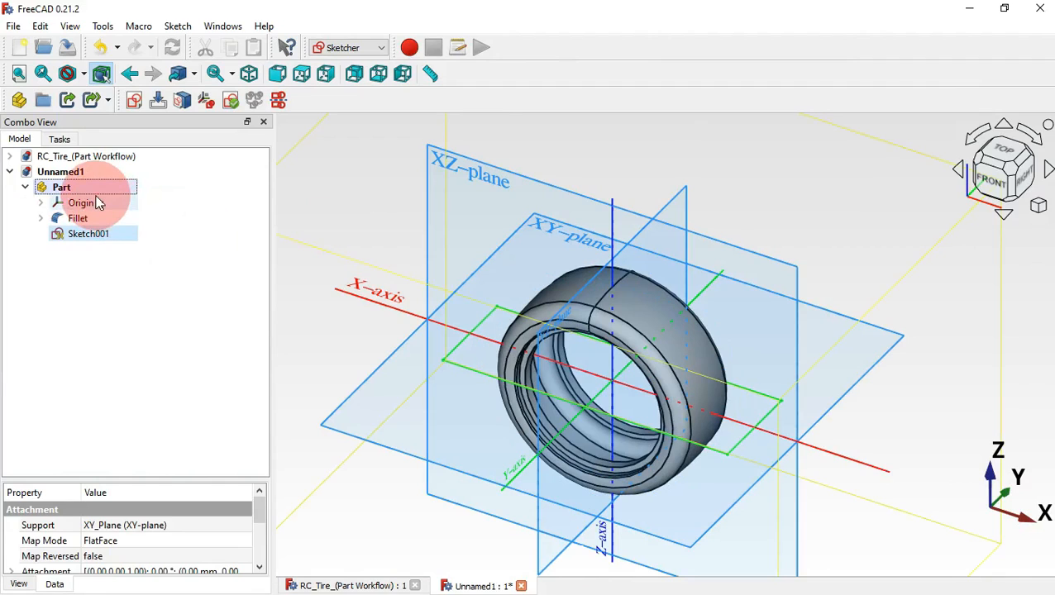
pyautogui.click(98, 204)
pyautogui.press('space')
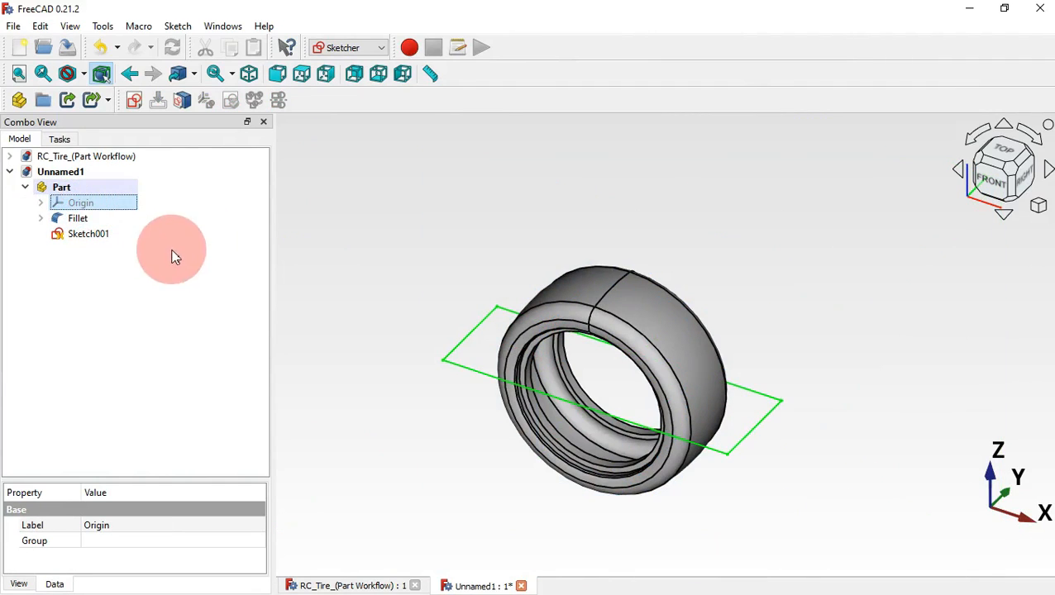
# Set Sketch001's attachment offset to 33 mm in the z-direction and 90° around the z-axis.
pyautogui.click(100, 237)
pyautogui.rightClick(101, 241)
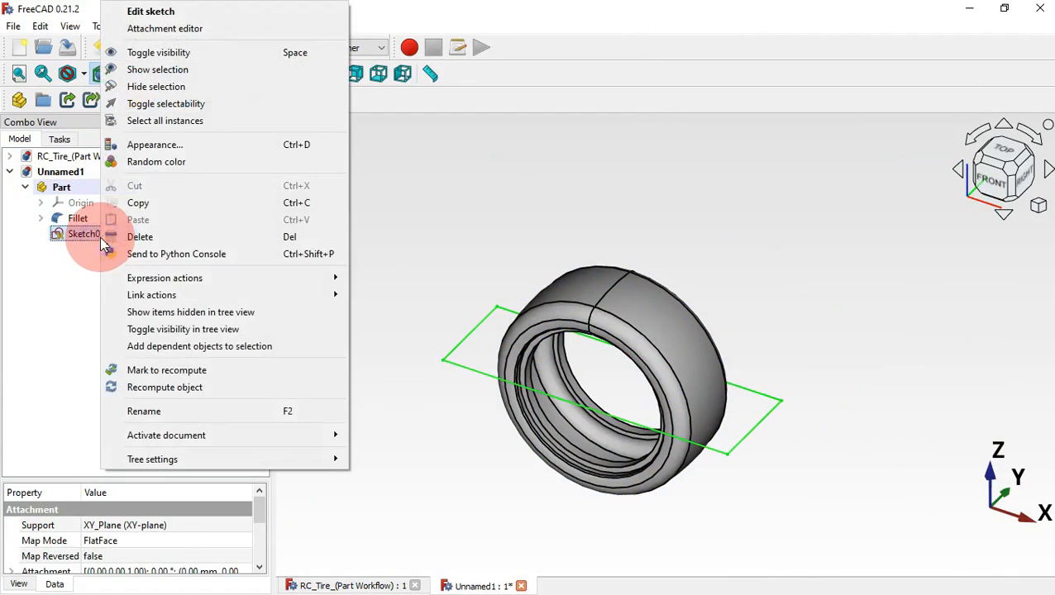
pyautogui.click(231, 30)
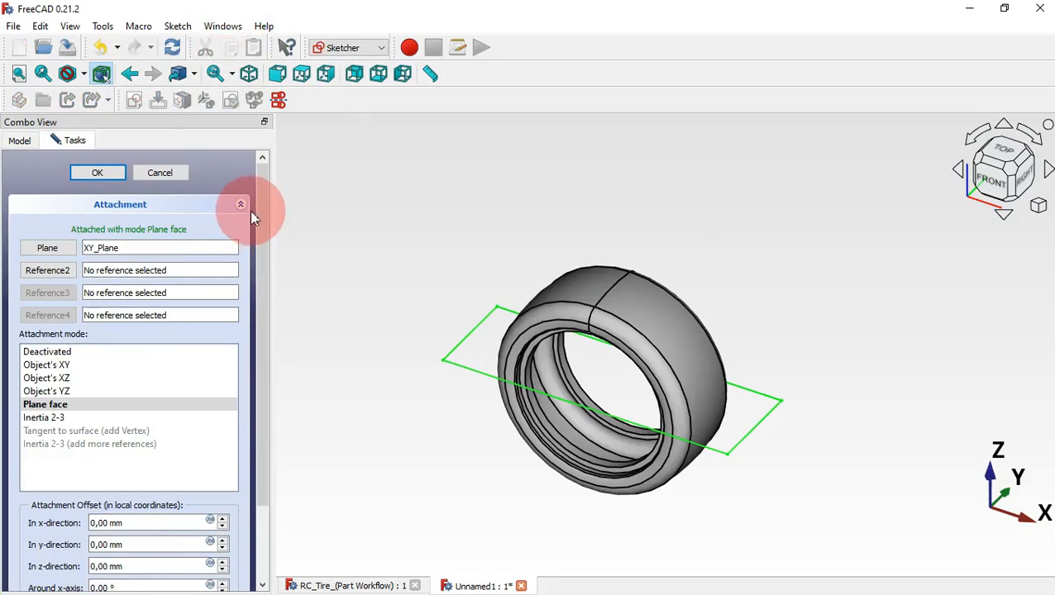
pyautogui.moveTo(259, 211); pyautogui.dragTo(259, 320)
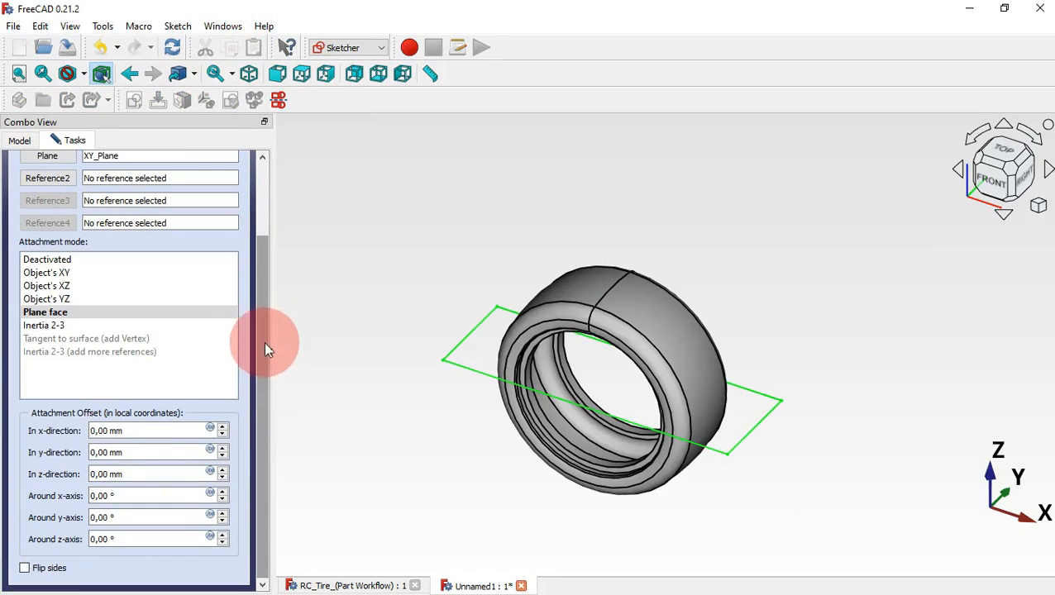
pyautogui.click(162, 474)
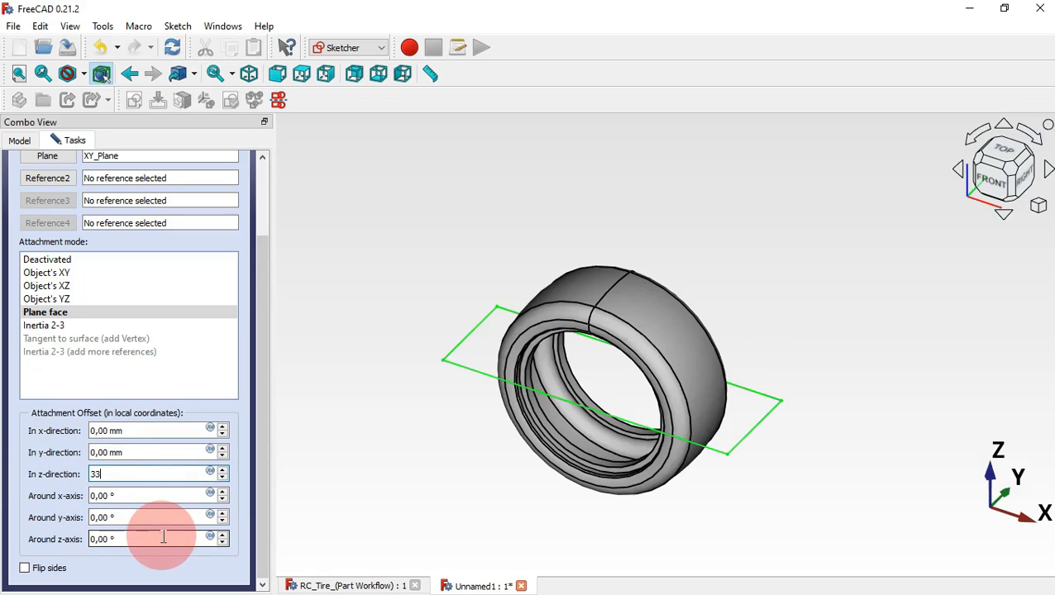
pyautogui.click(88, 538)
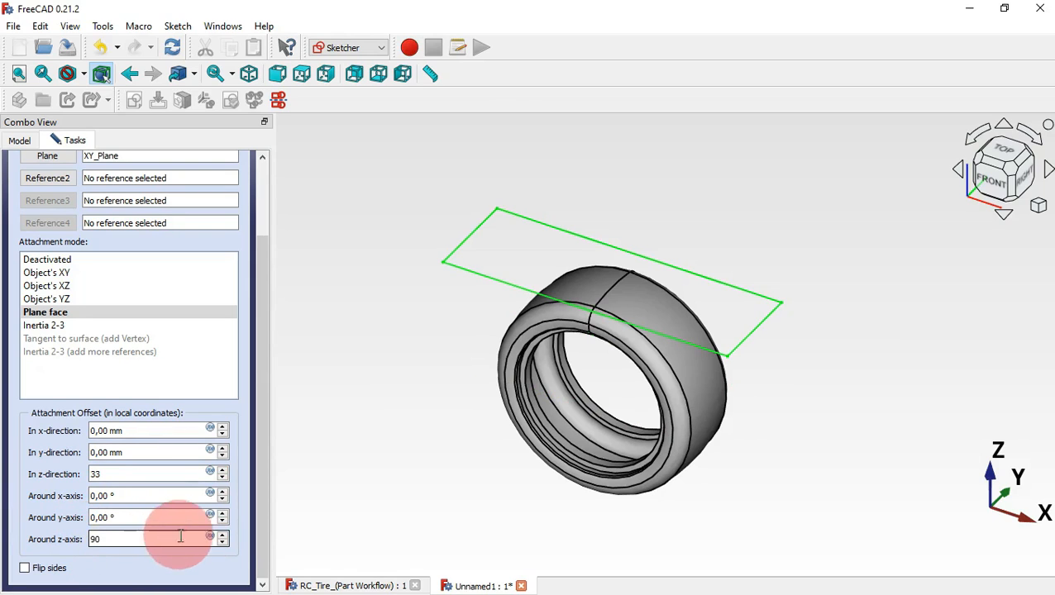
pyautogui.moveTo(260, 519); pyautogui.dragTo(260, 413)
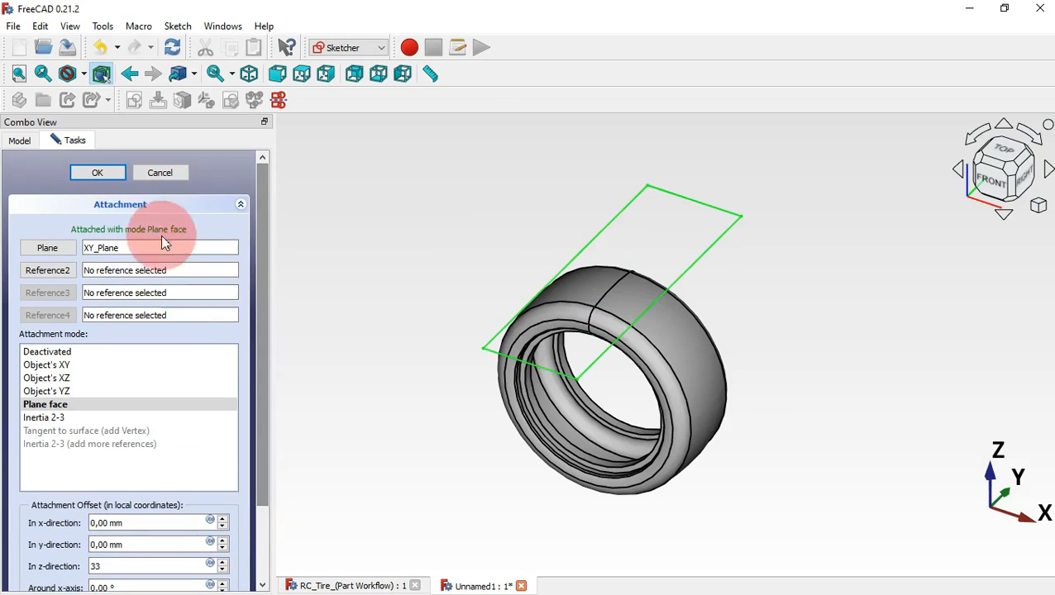
pyautogui.click(98, 175)
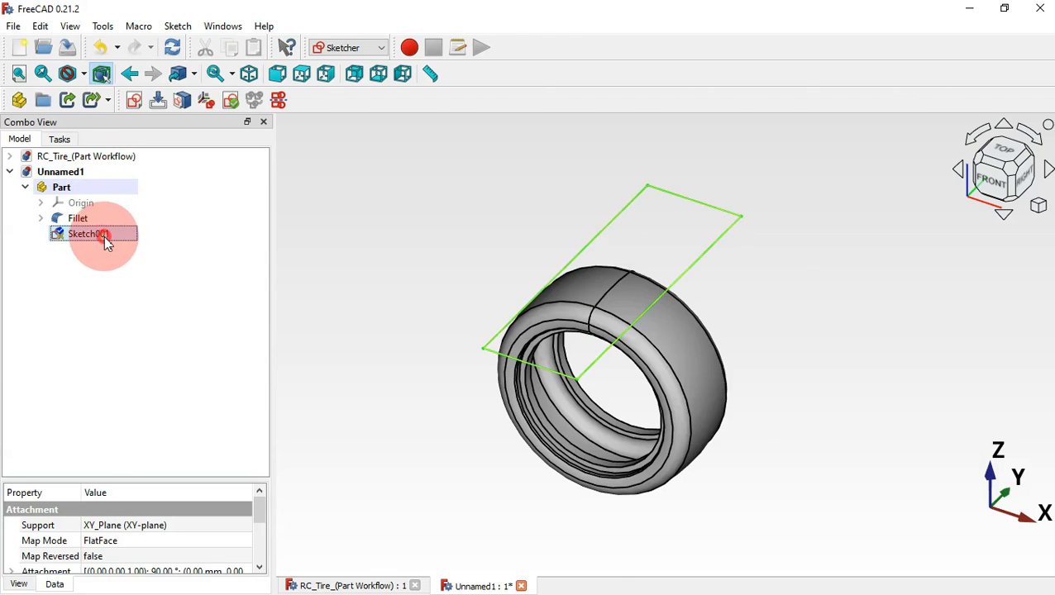
# Open Sketch001 for editing and delete the entire rectangle.
pyautogui.doubleClick(106, 240)
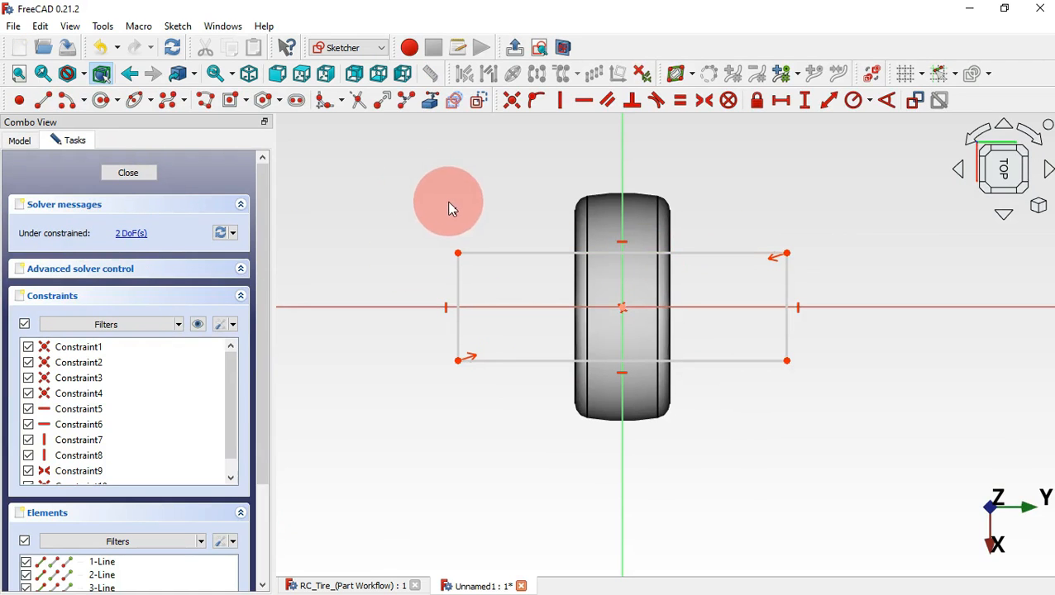
pyautogui.moveTo(331, 182)
pyautogui.mouseDown()
pyautogui.moveTo(653, 356)
pyautogui.moveTo(892, 442)
pyautogui.mouseUp()
pyautogui.press('Delete')
pyautogui.scroll(2, 695, 142)
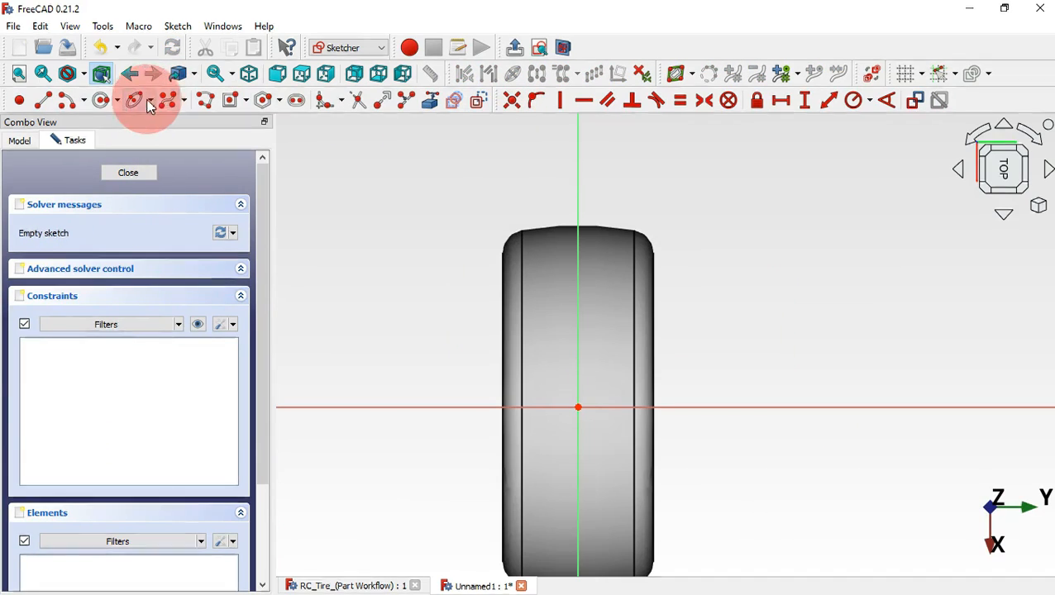
# Draw two concentric arcs by center and end points, the upper with about 38 mm radius, from near the tire's centerline past its left side.
pyautogui.click(85, 102)
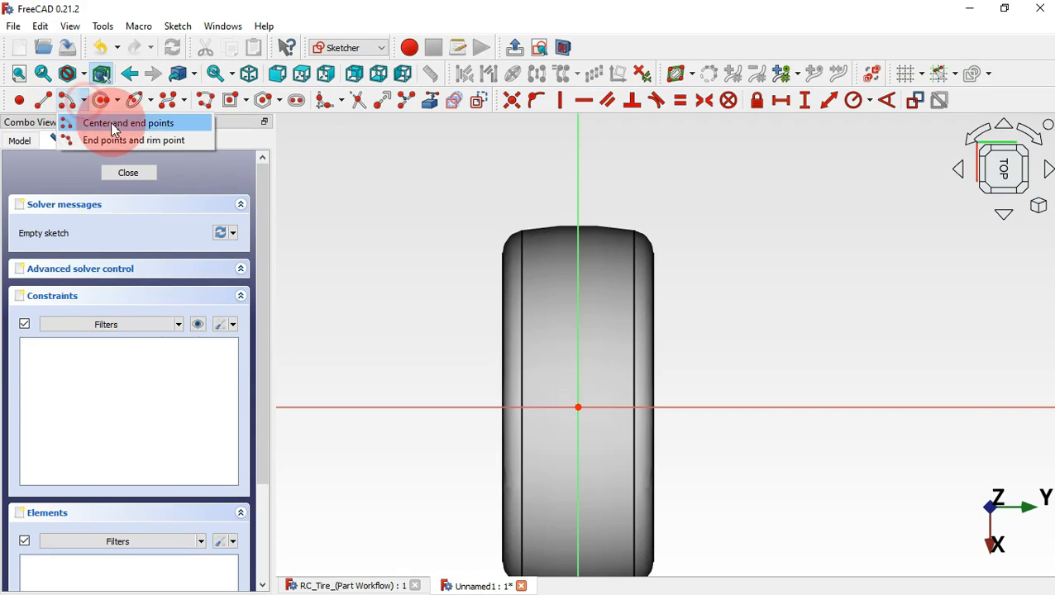
pyautogui.click(131, 123)
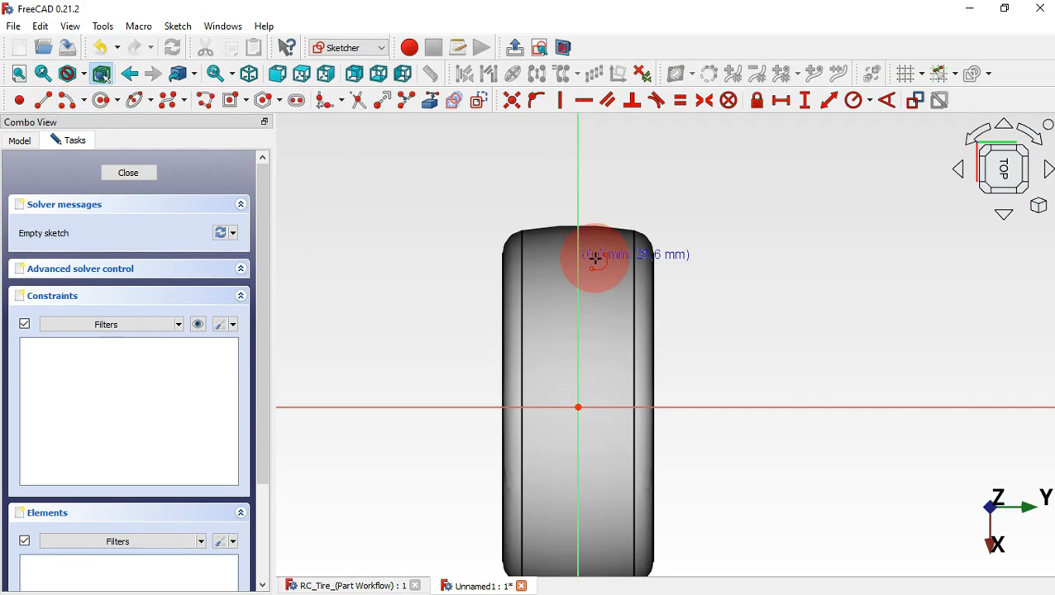
pyautogui.scroll(-1, 594, 254)
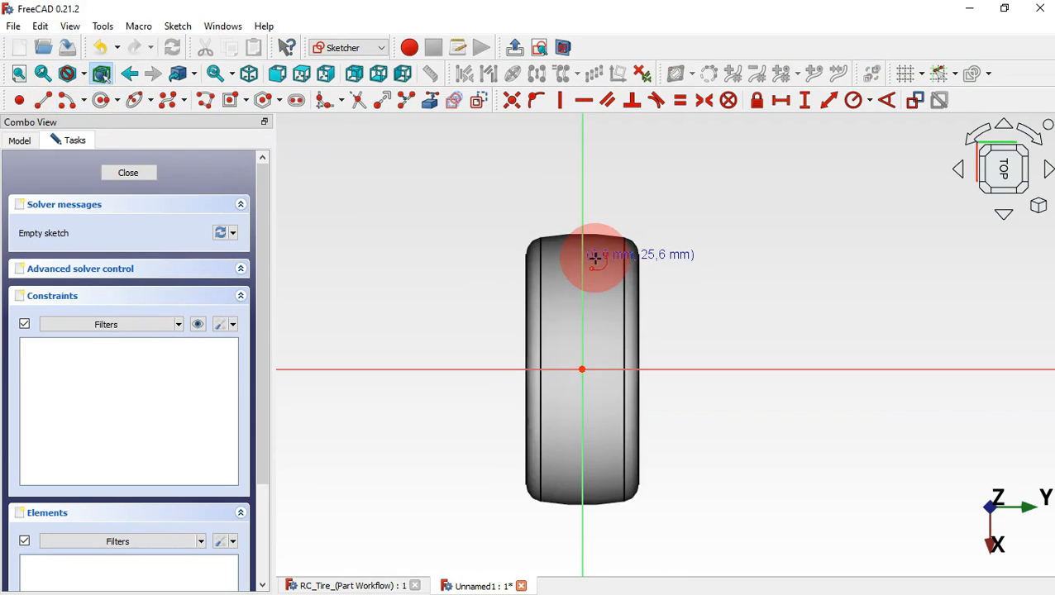
pyautogui.click(479, 171)
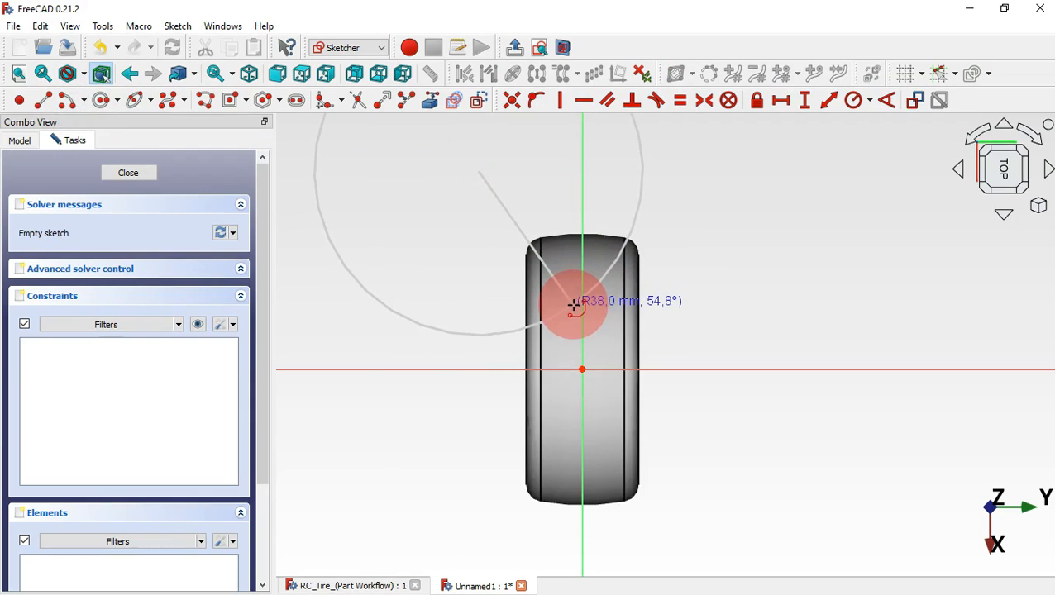
pyautogui.click(574, 306)
pyautogui.click(473, 336)
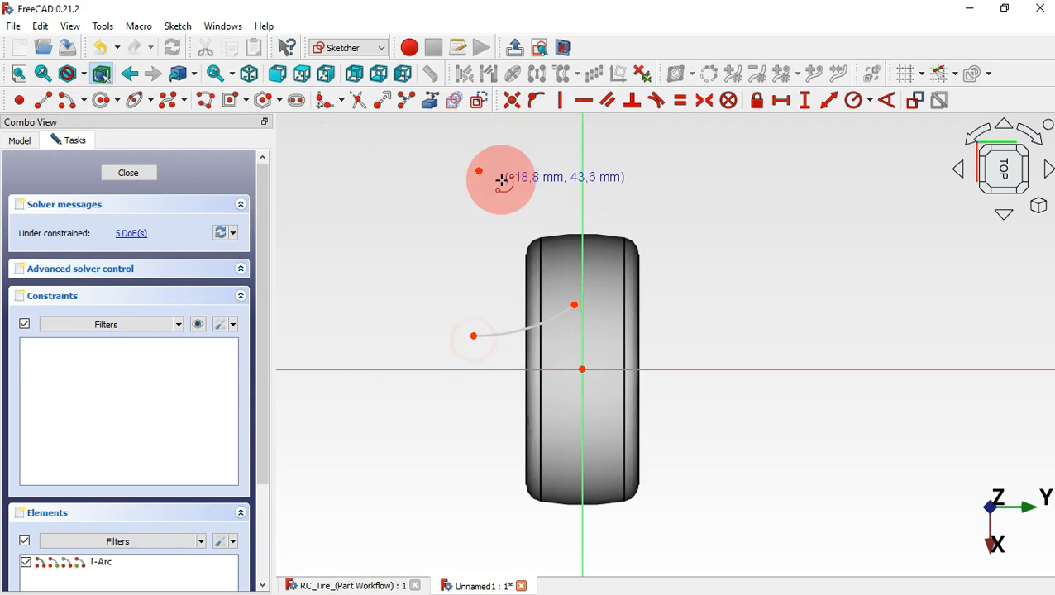
pyautogui.click(480, 172)
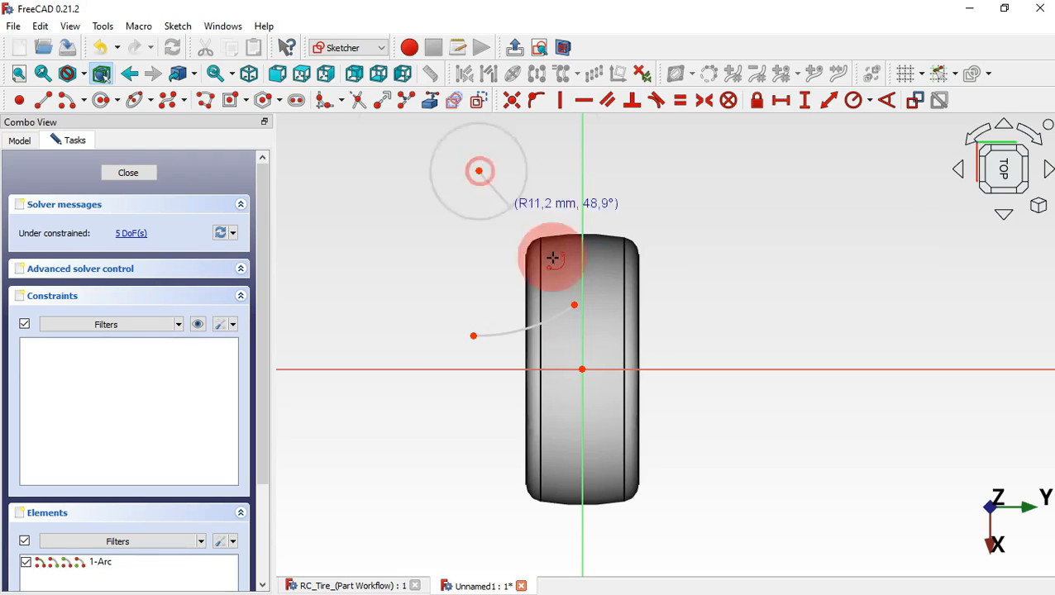
pyautogui.click(574, 338)
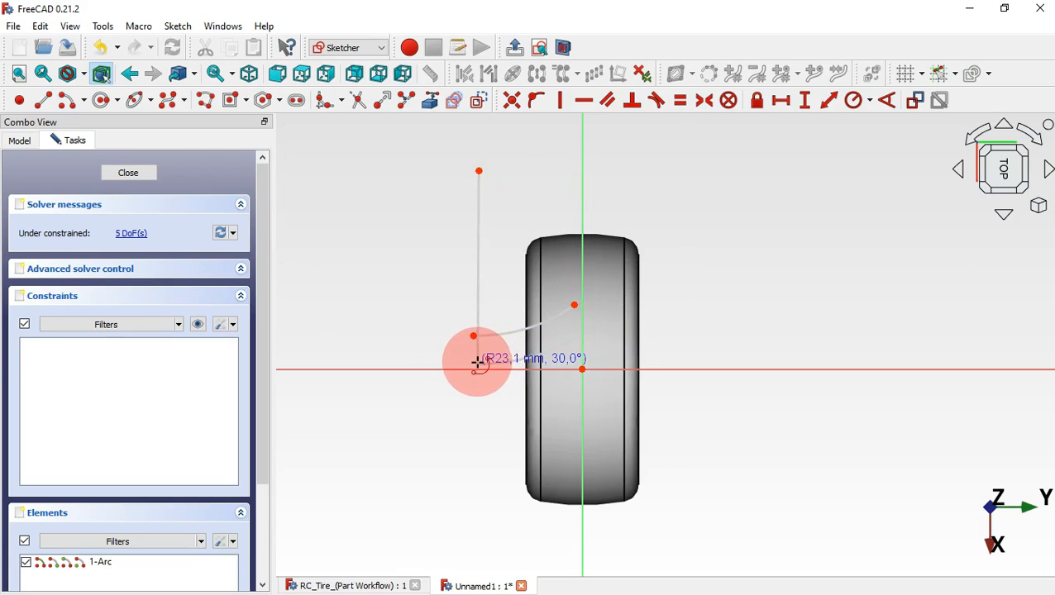
pyautogui.click(478, 362)
# Close the tread outline with a line joining the arcs' outer ends and a vertical line joining their inner ends.
pyautogui.scroll(3, 526, 309)
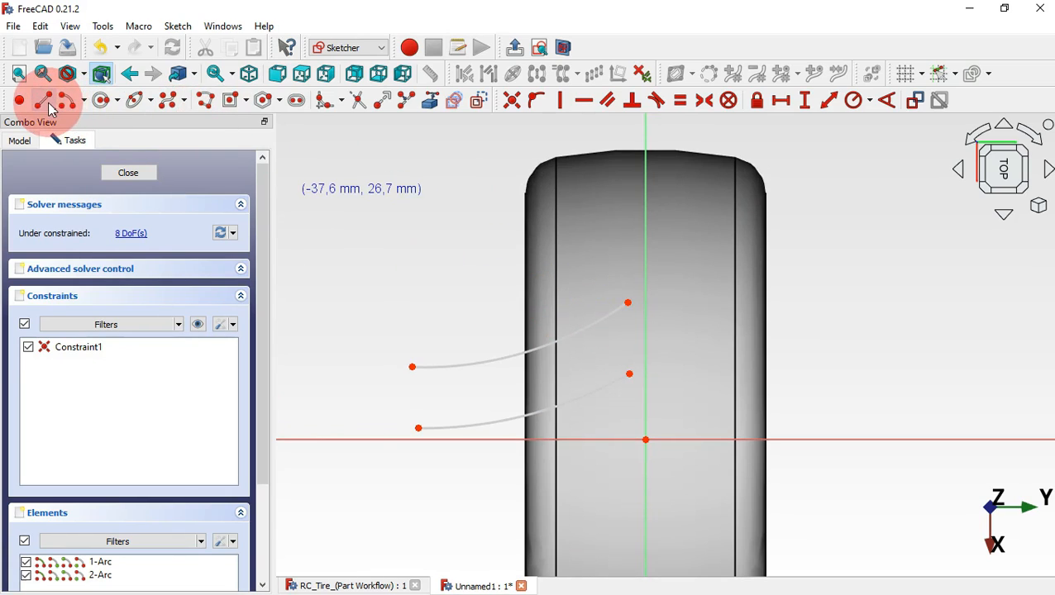
pyautogui.click(51, 105)
pyautogui.click(412, 366)
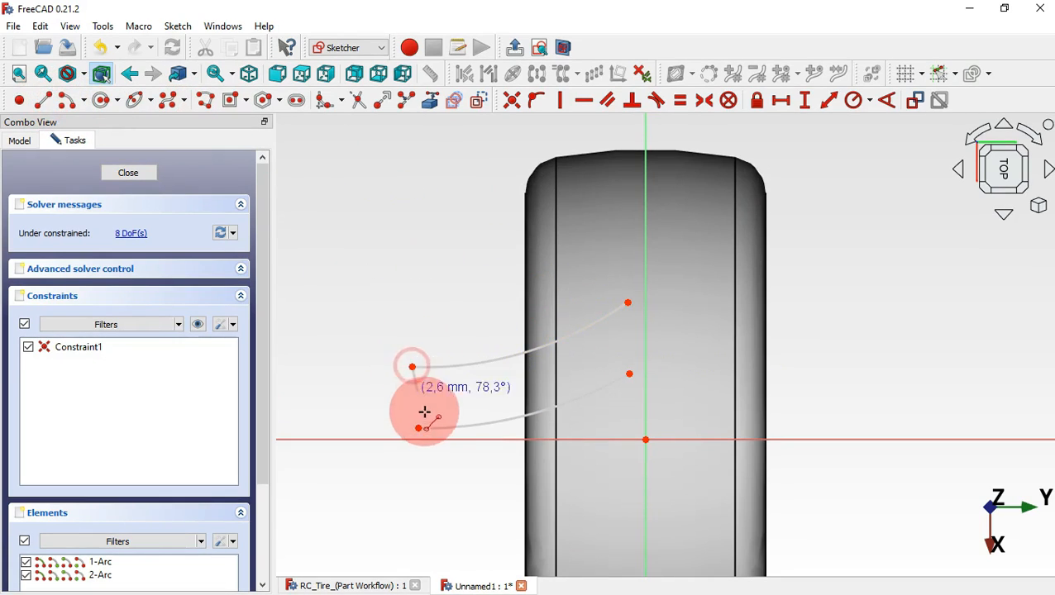
pyautogui.click(418, 429)
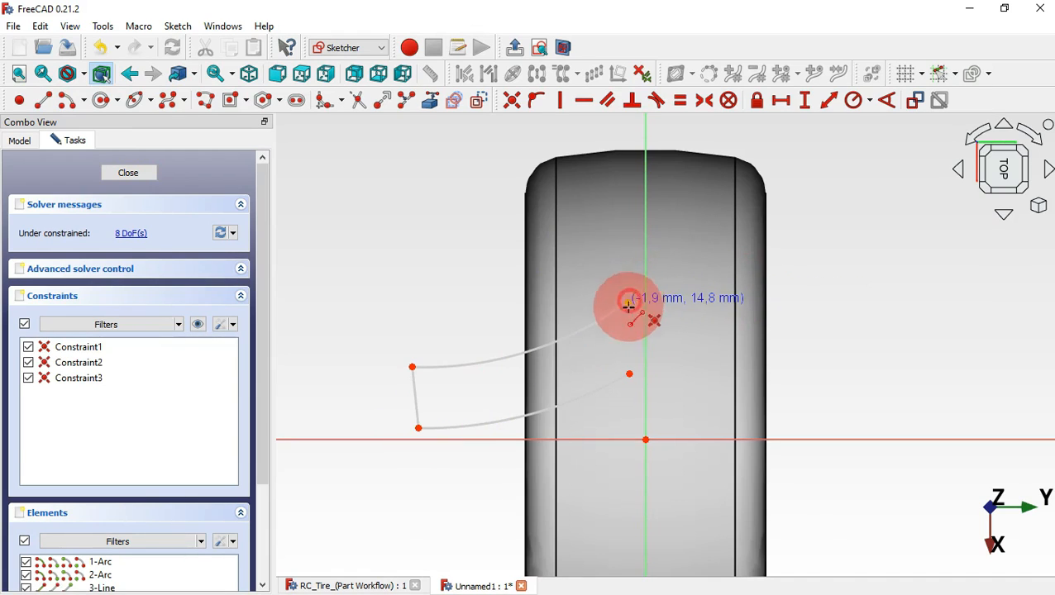
pyautogui.click(630, 301)
pyautogui.click(628, 371)
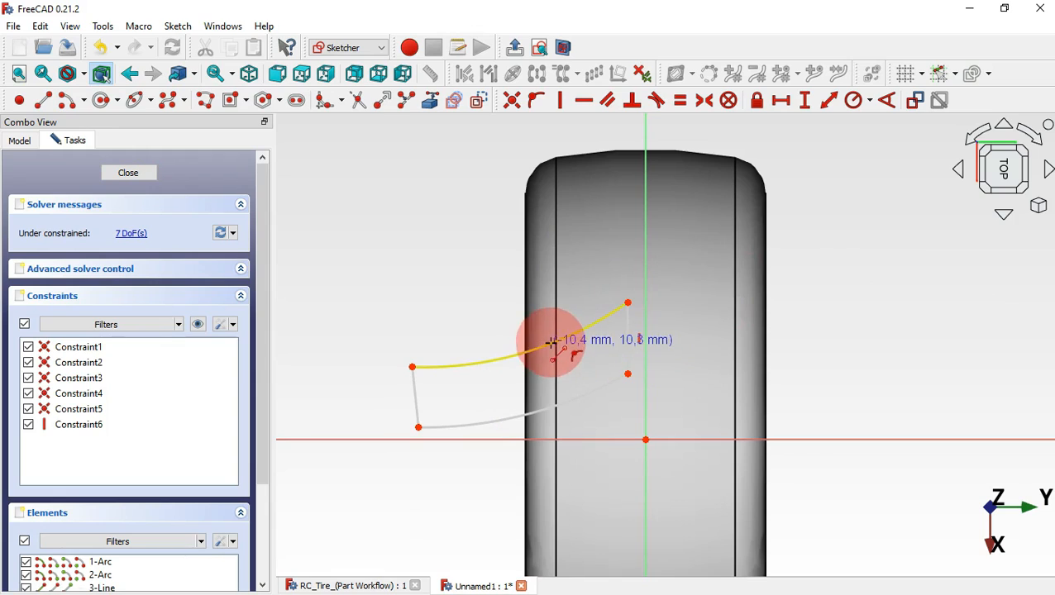
# Draw two vertical lines between the arcs, along the tire's left shoulder edge and outer side edge, and leave the sketch.
pyautogui.click(554, 406)
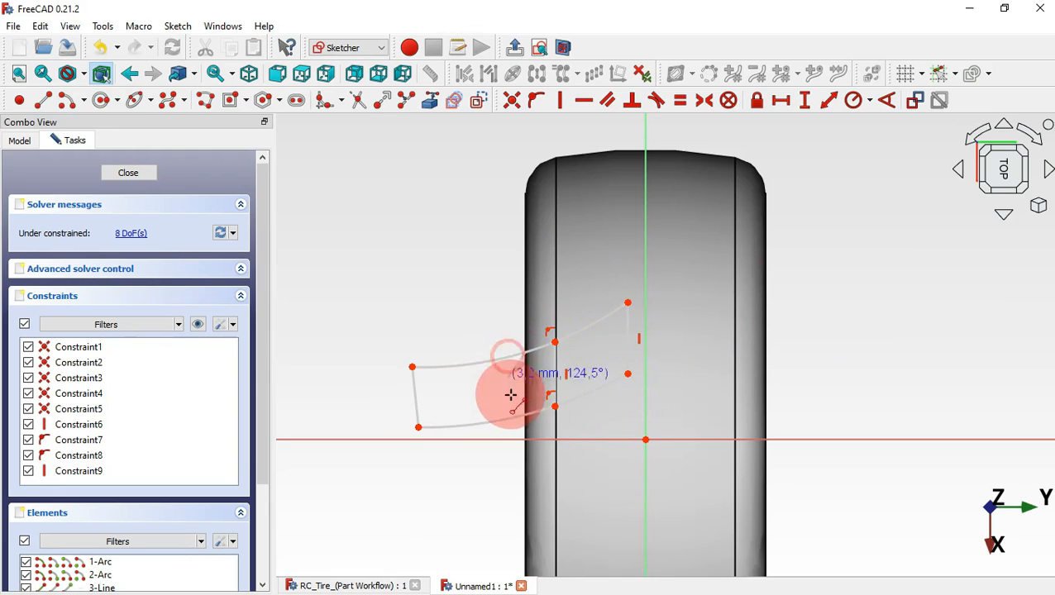
pyautogui.click(518, 415)
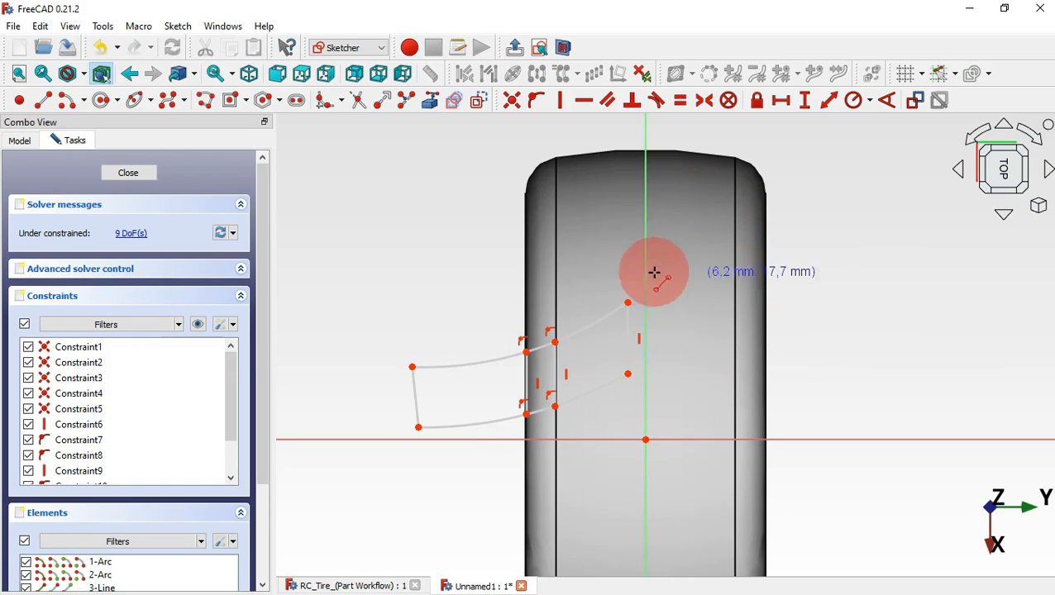
pyautogui.press('Escape')
pyautogui.press('Escape')
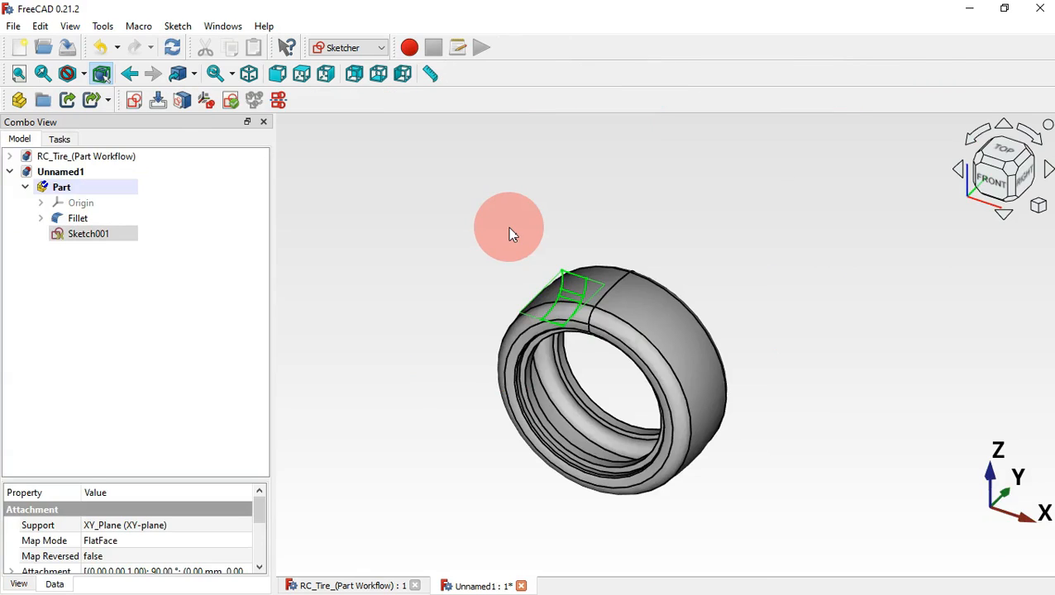
# Change the Fillet tire body's shape color to dark grey #6c6c6c.
pyautogui.click(106, 218)
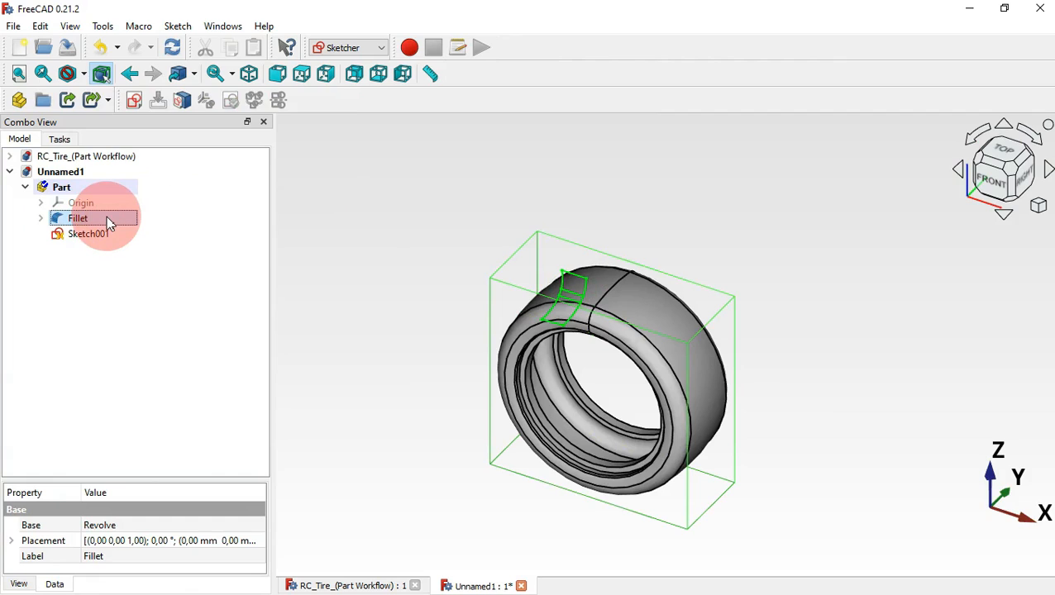
pyautogui.rightClick(106, 218)
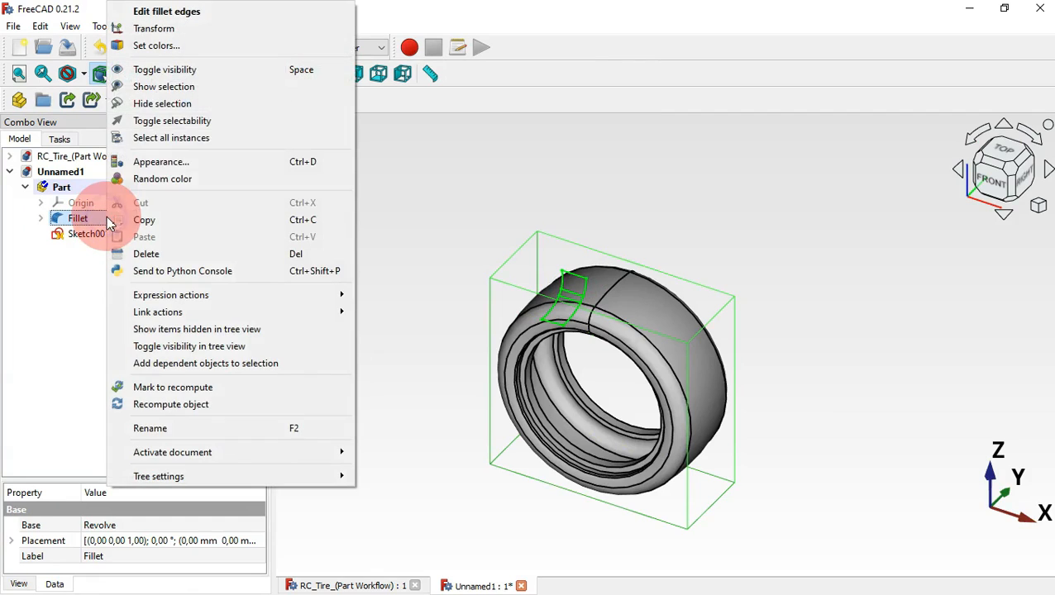
pyautogui.click(217, 163)
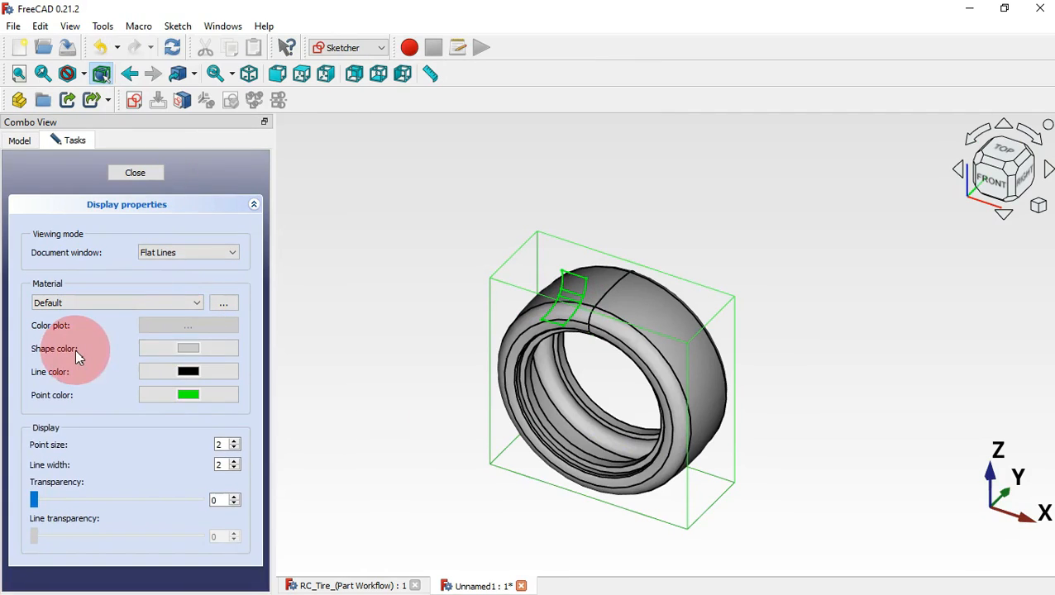
pyautogui.click(177, 347)
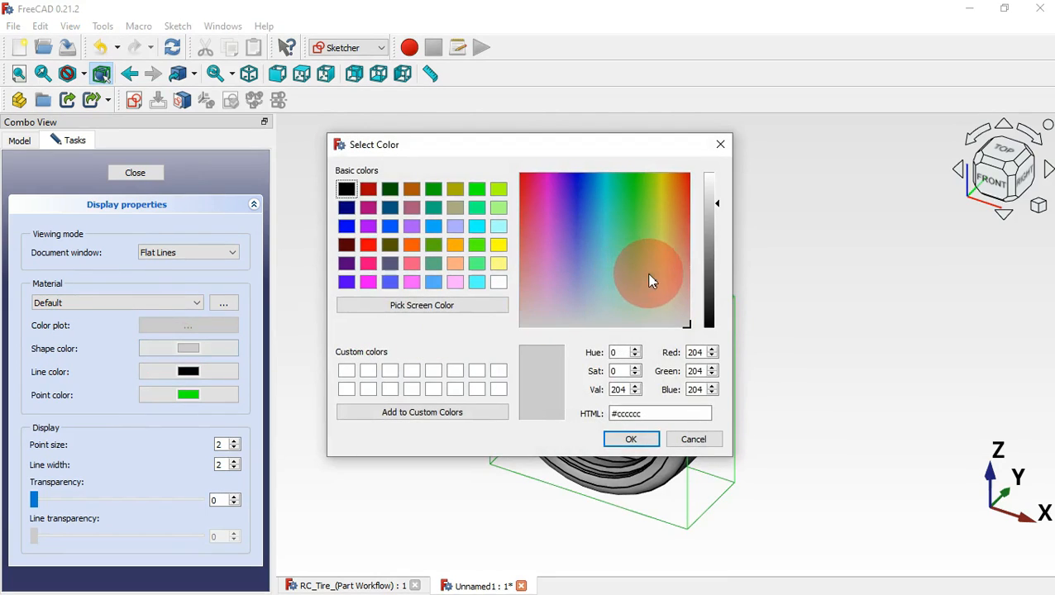
pyautogui.moveTo(710, 210); pyautogui.dragTo(712, 262)
pyautogui.click(628, 440)
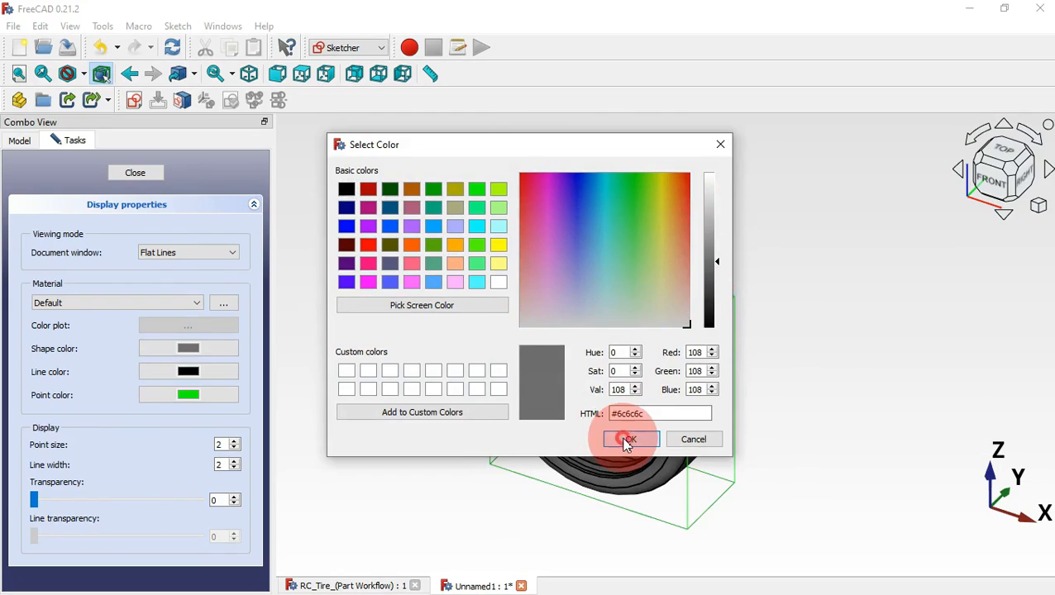
pyautogui.click(136, 172)
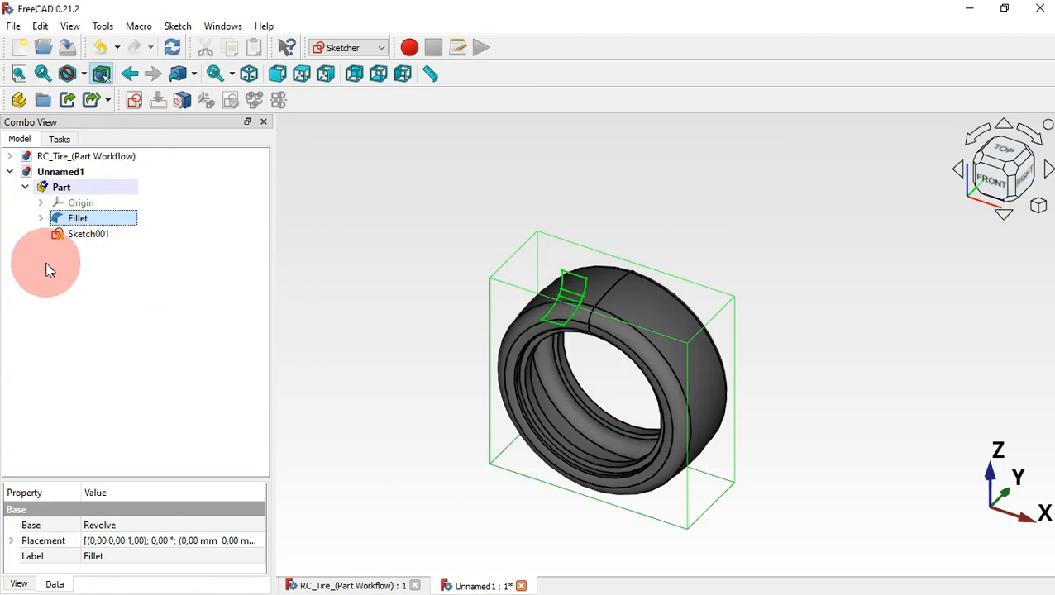
# Reopen Sketch001 and trim the upper arc's segment between the two shoulder lines.
pyautogui.doubleClick(94, 238)
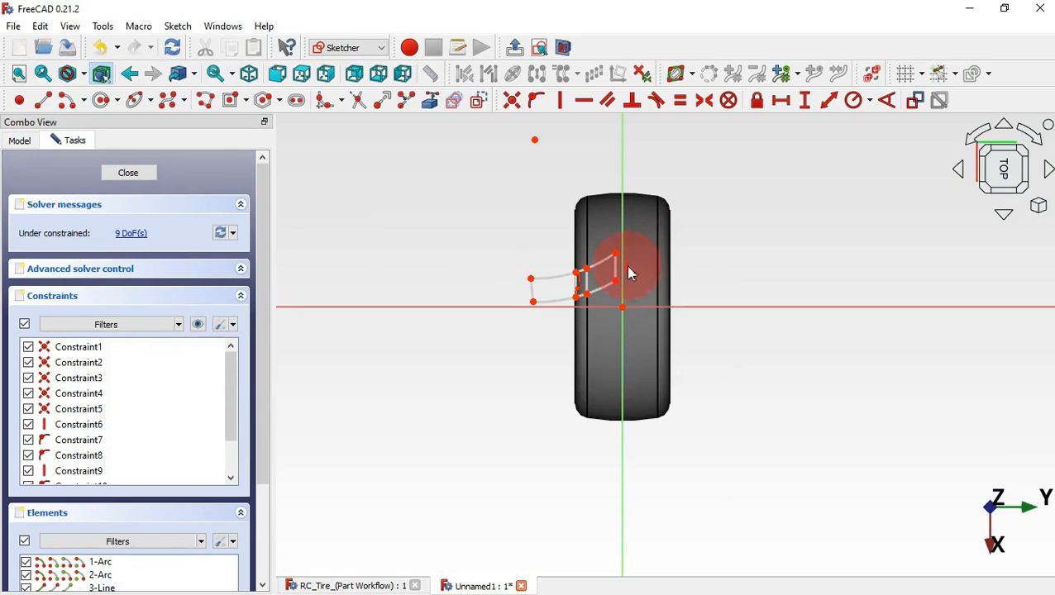
pyautogui.scroll(6, 582, 268)
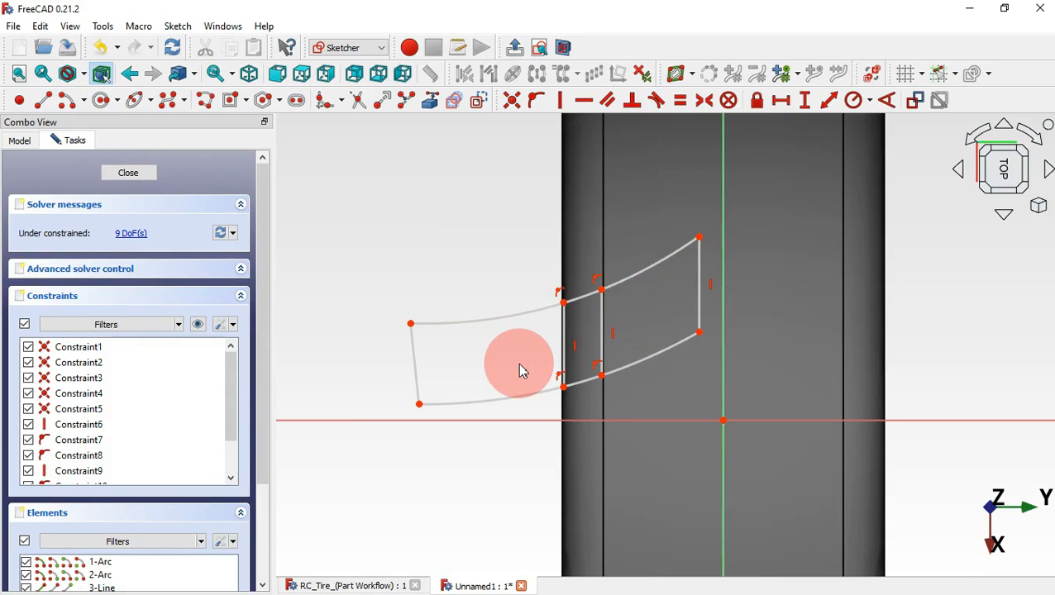
pyautogui.click(362, 104)
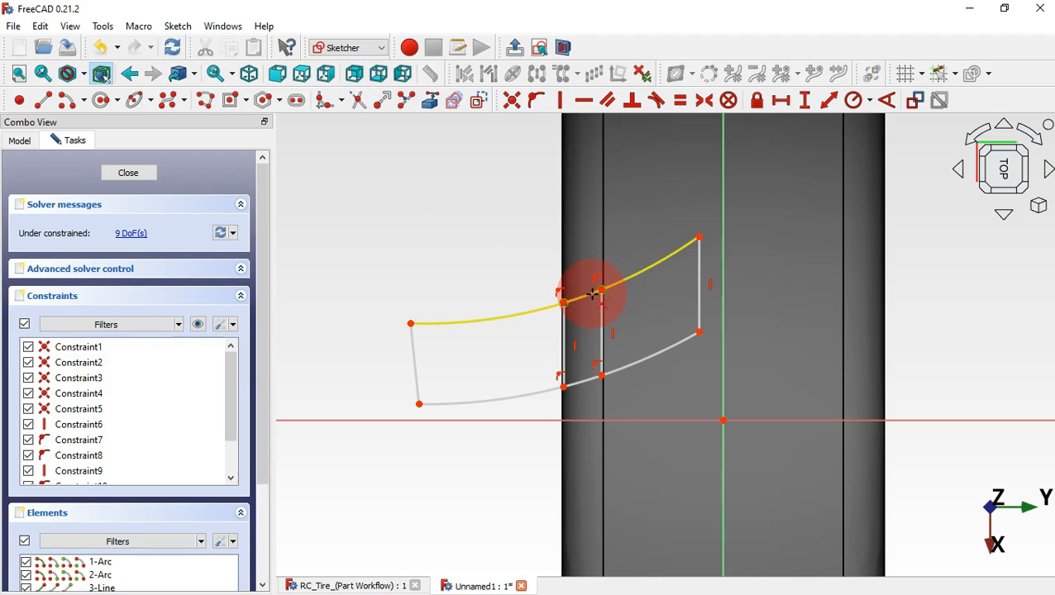
pyautogui.click(594, 293)
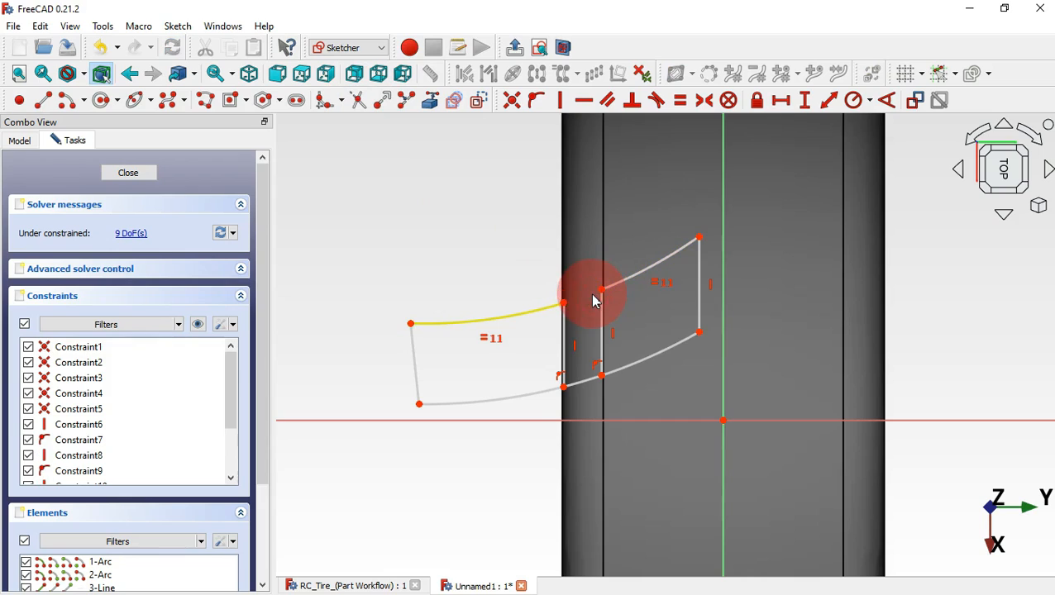
# Try to trim the lower arc's segment between the two shoulder lines, undo that trim and repeat it.
pyautogui.click(588, 380)
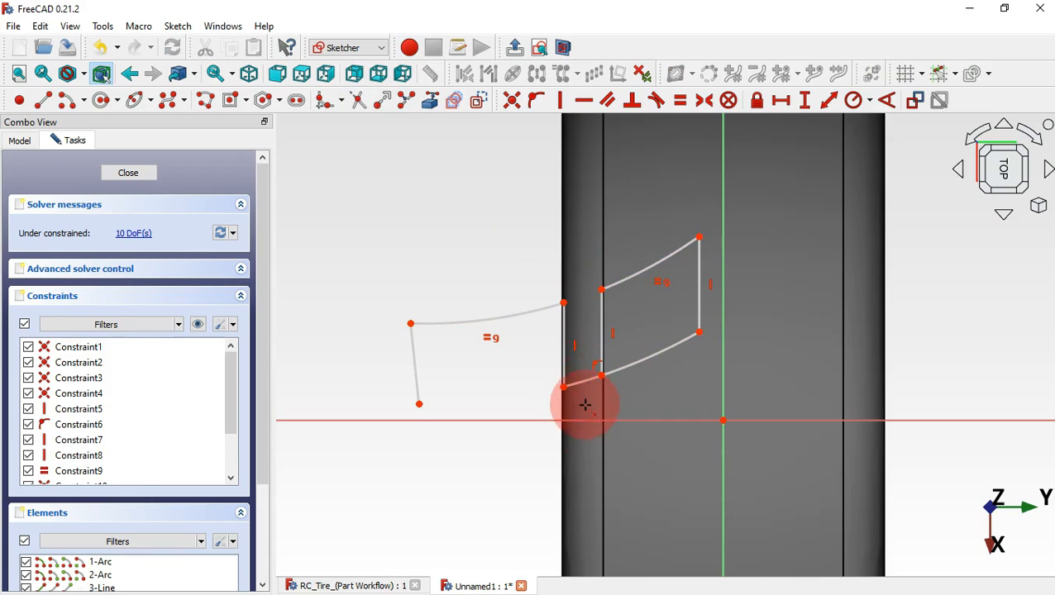
pyautogui.hotkey('ctrl', 'z')
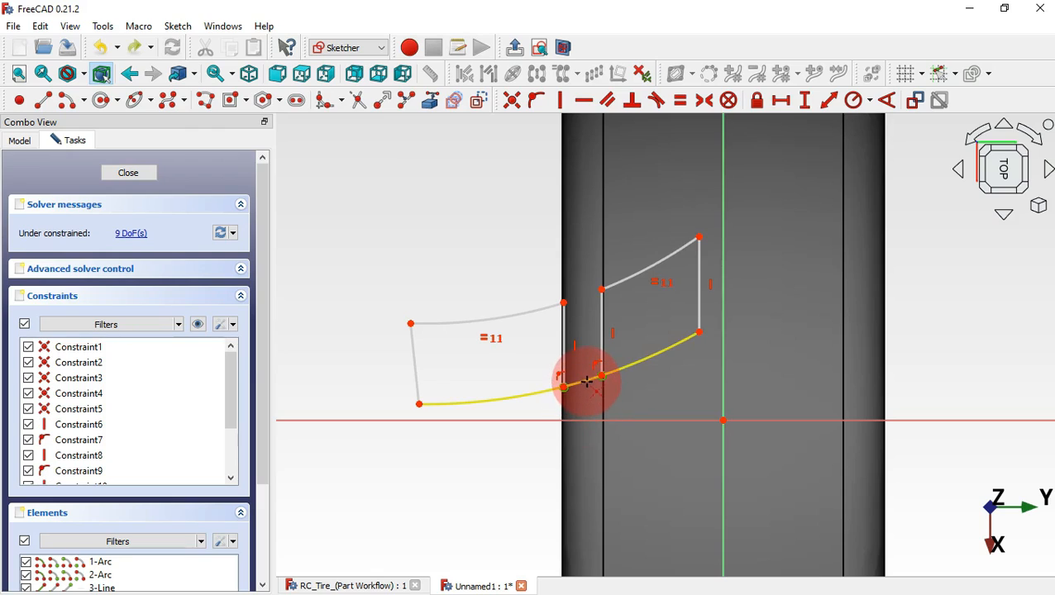
pyautogui.click(587, 381)
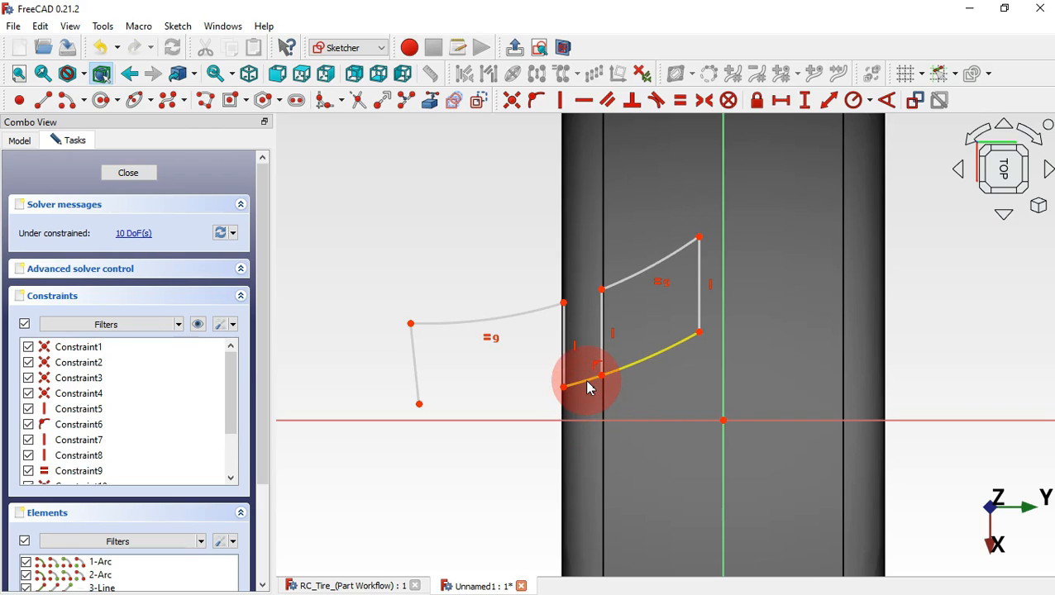
# Trim the lower arc across the gap between the two shapes and close the left shape's lower side with a concentric arc.
pyautogui.click(591, 376)
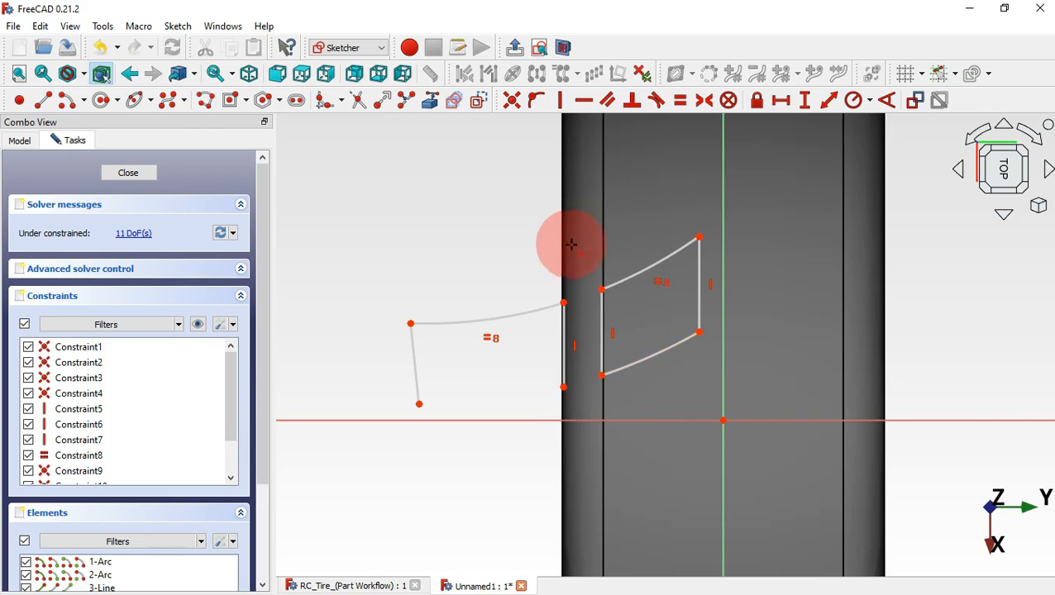
pyautogui.click(71, 100)
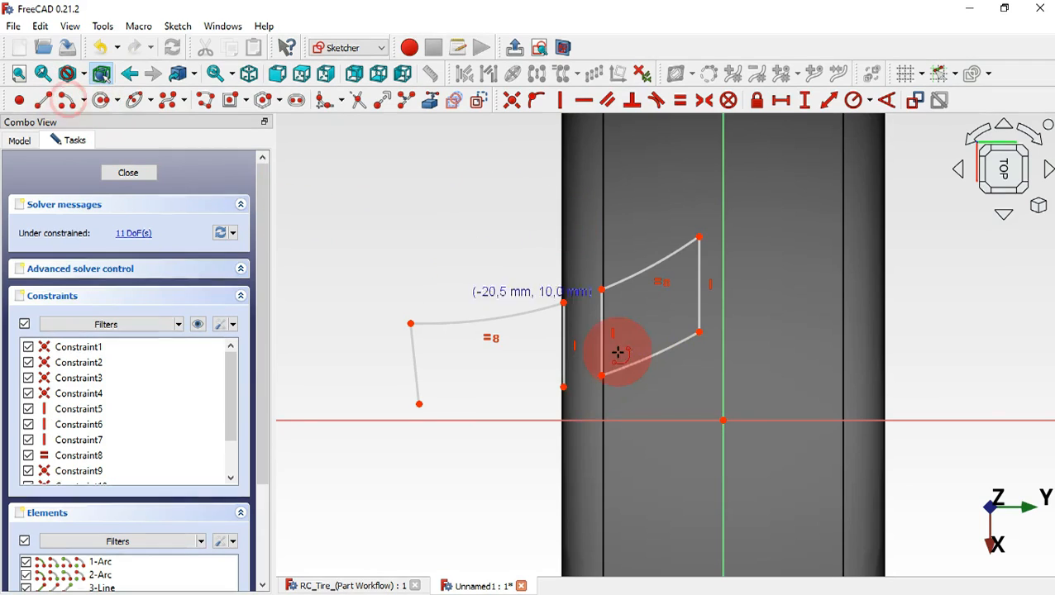
pyautogui.scroll(-5, 617, 351)
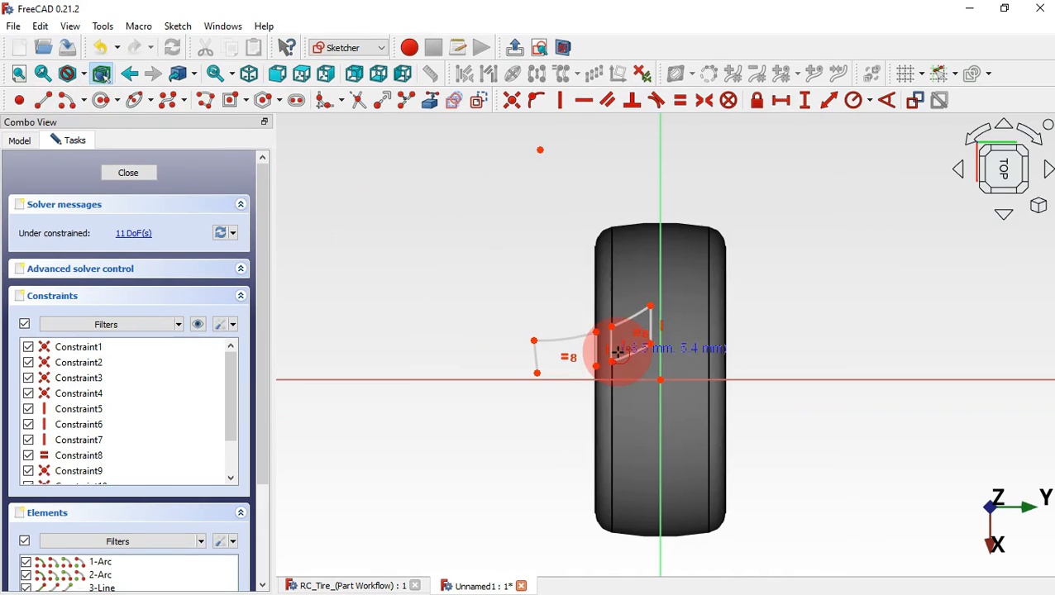
pyautogui.click(541, 150)
pyautogui.scroll(2, 597, 339)
pyautogui.scroll(1, 597, 339)
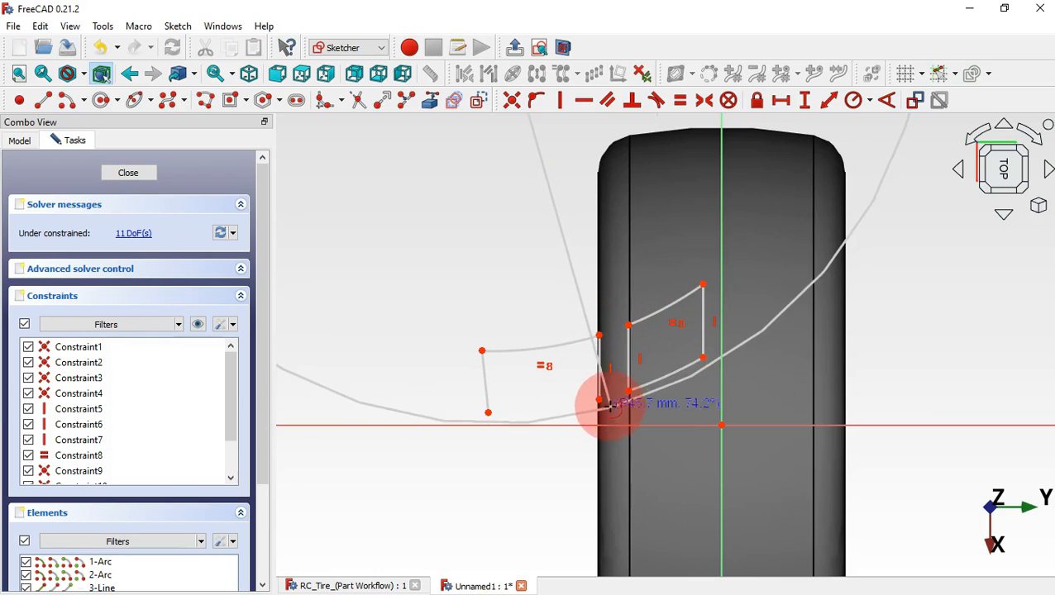
pyautogui.click(600, 400)
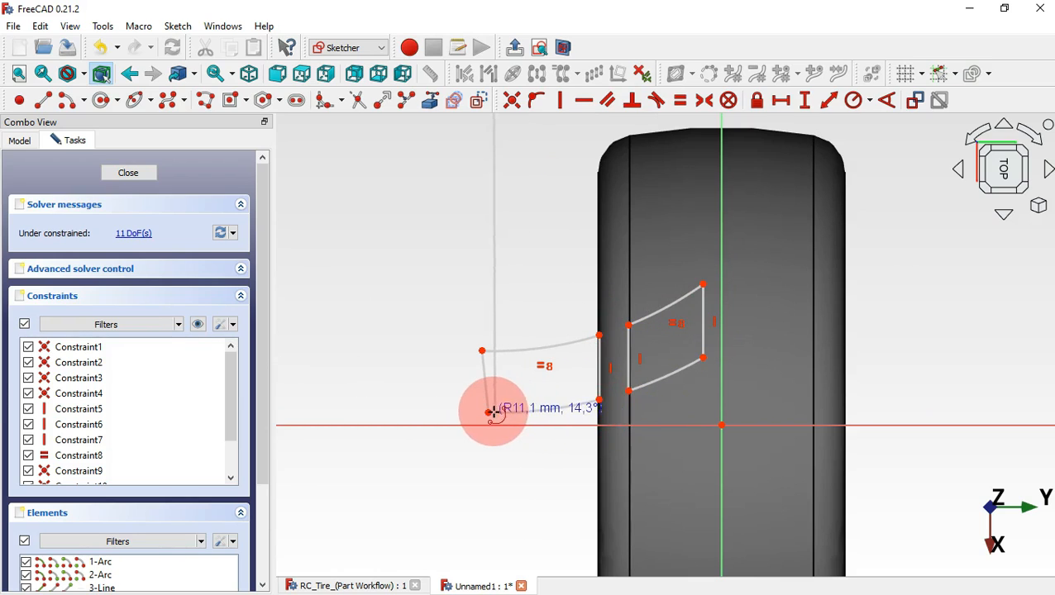
pyautogui.click(490, 413)
# Constrain the left shape's slanted outer line to be vertical.
pyautogui.click(488, 382)
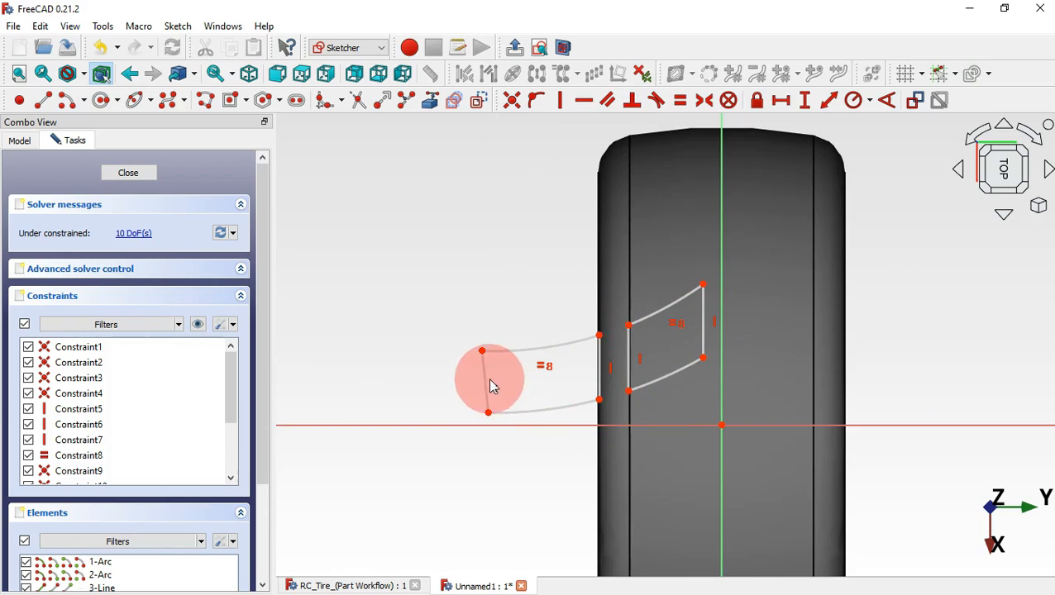
pyautogui.click(555, 291)
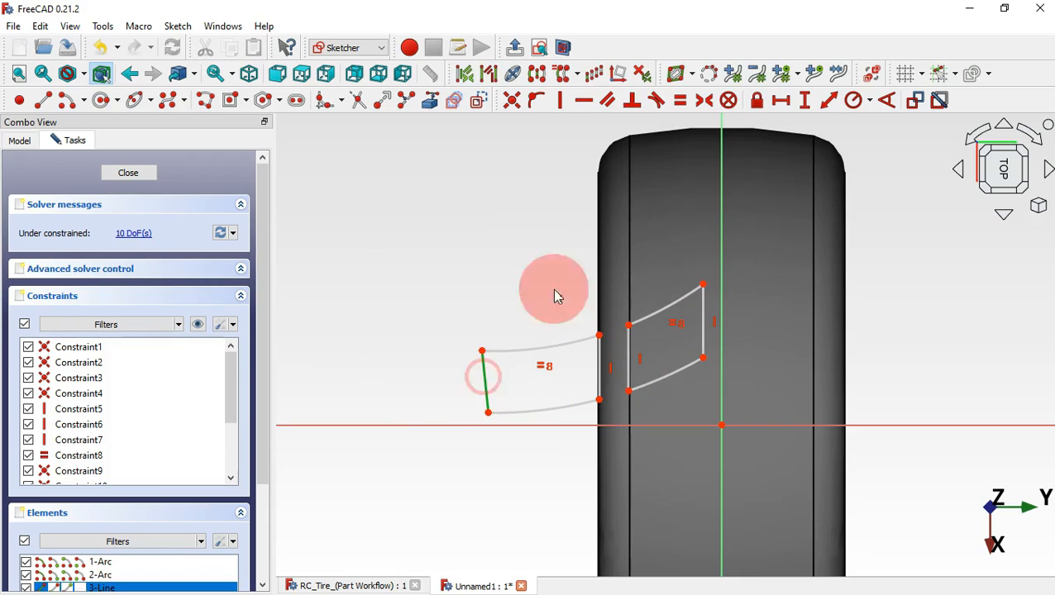
pyautogui.click(561, 100)
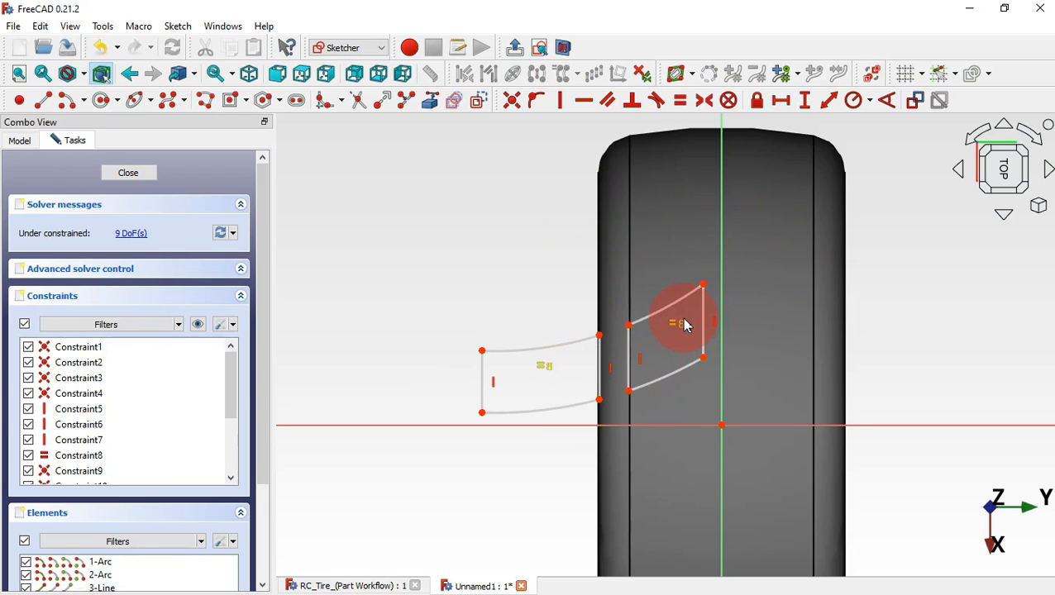
# Constrain the horizontal gap between the facing upper corners of the two shapes to 1.5 mm.
pyautogui.click(782, 100)
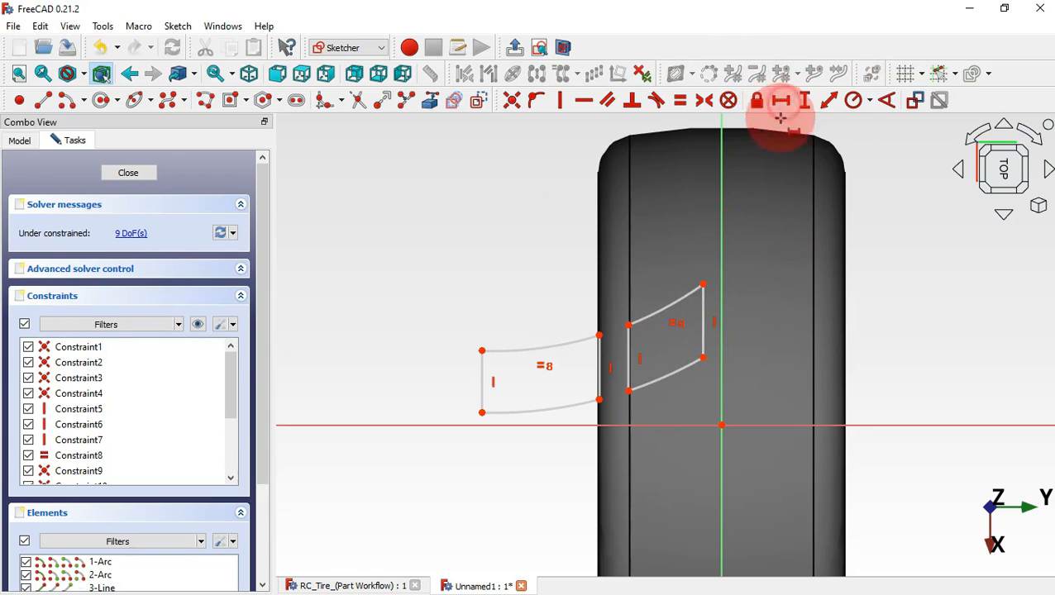
pyautogui.click(629, 325)
pyautogui.click(598, 334)
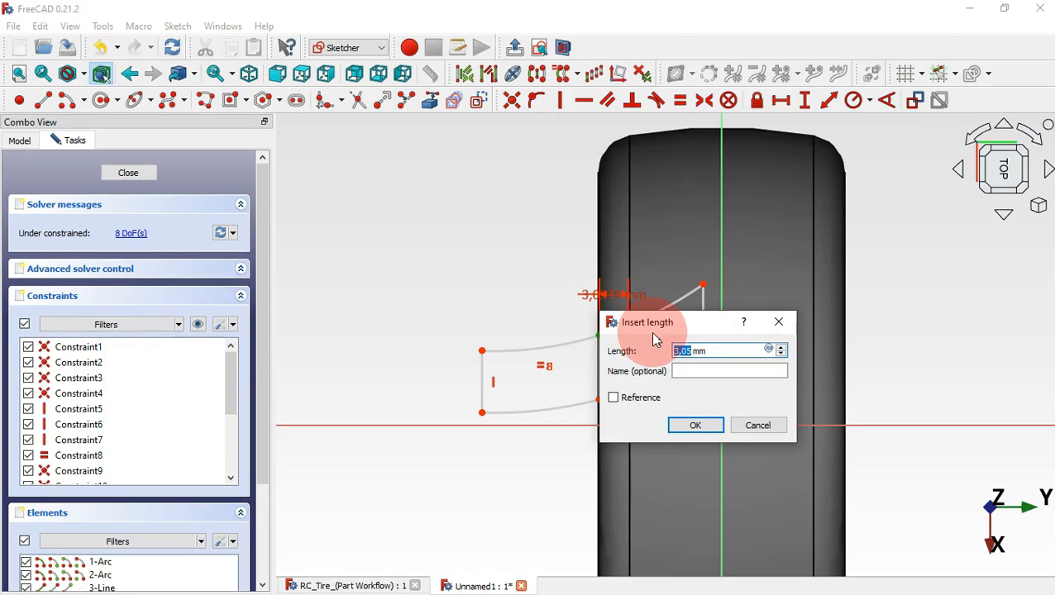
pyautogui.write('1.7')
pyautogui.press('Return')
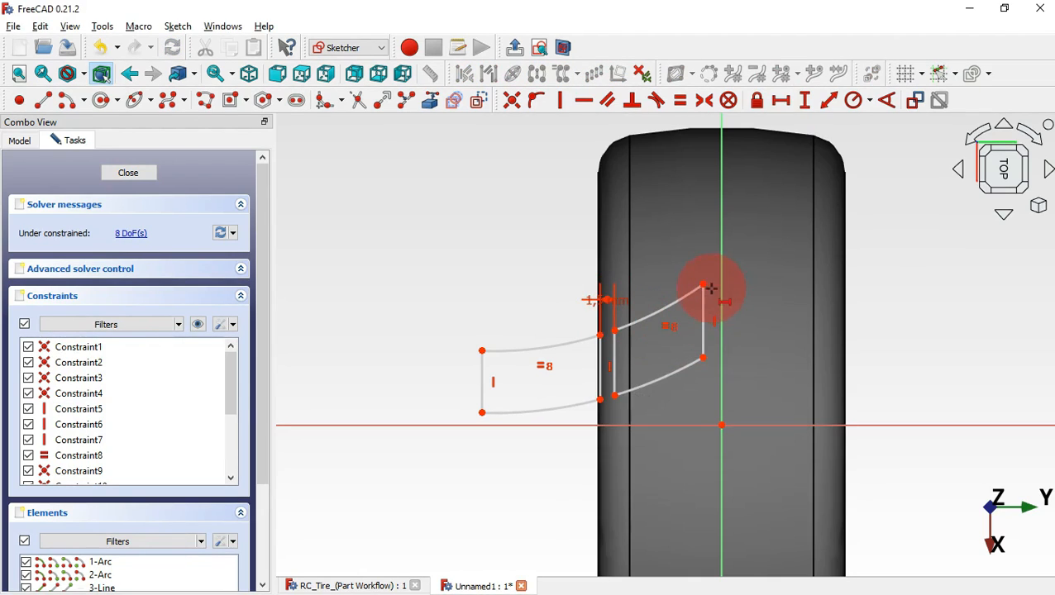
# Constrain the right shape's upper right corner to a horizontal distance of 1.25/2 mm from the origin.
pyautogui.click(719, 426)
pyautogui.write('1.')
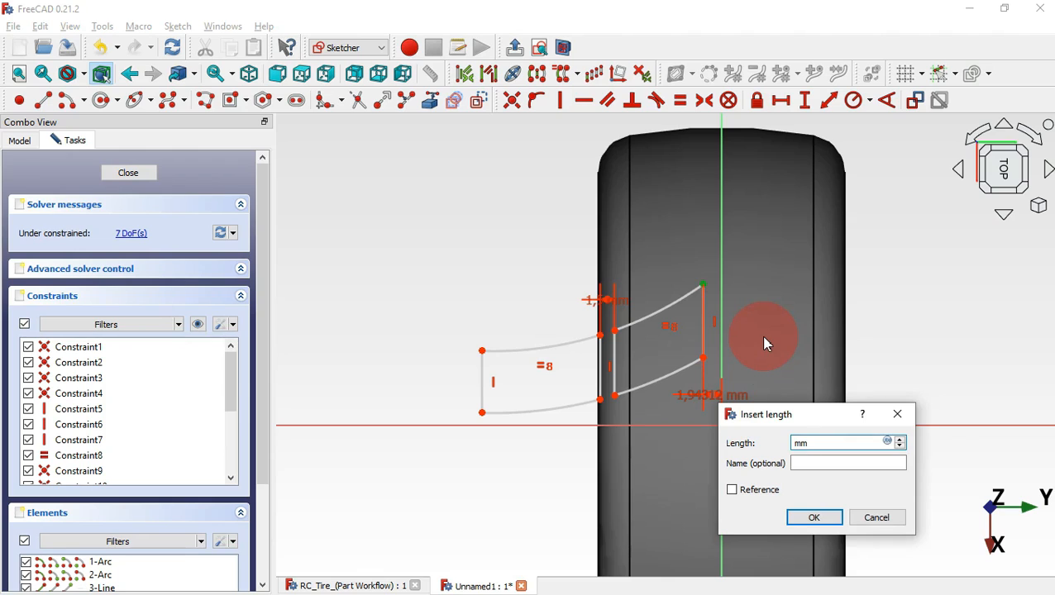
pyautogui.write('25/2')
pyautogui.press('Return')
# Pull the right shape's inner edge toward the centreline and constrain the shape's horizontal width to 4.55 mm.
pyautogui.moveTo(615, 338); pyautogui.dragTo(652, 329)
pyautogui.click(780, 104)
pyautogui.click(650, 328)
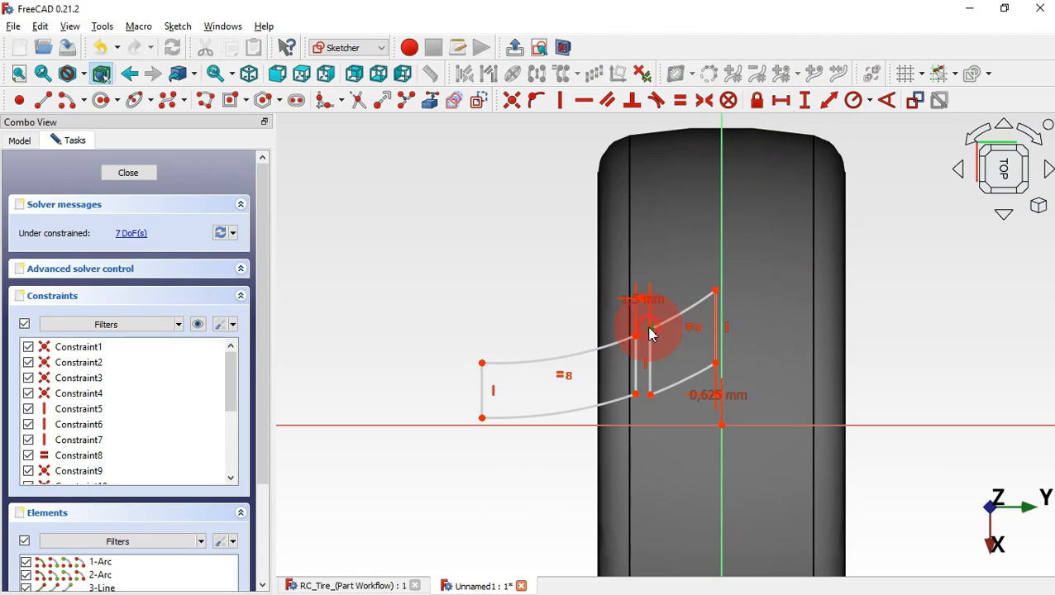
pyautogui.click(715, 291)
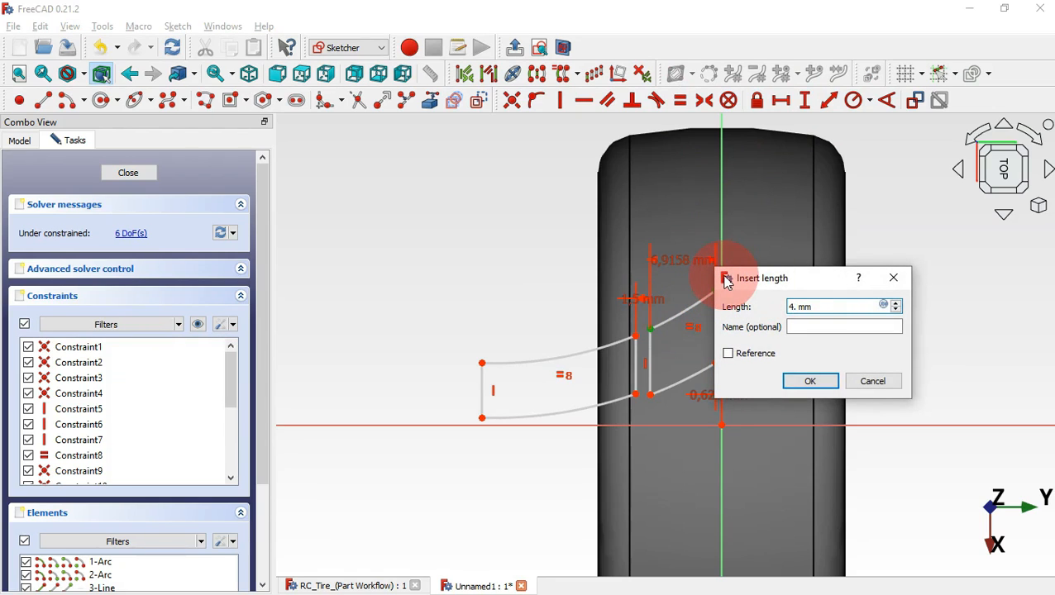
pyautogui.press('Return')
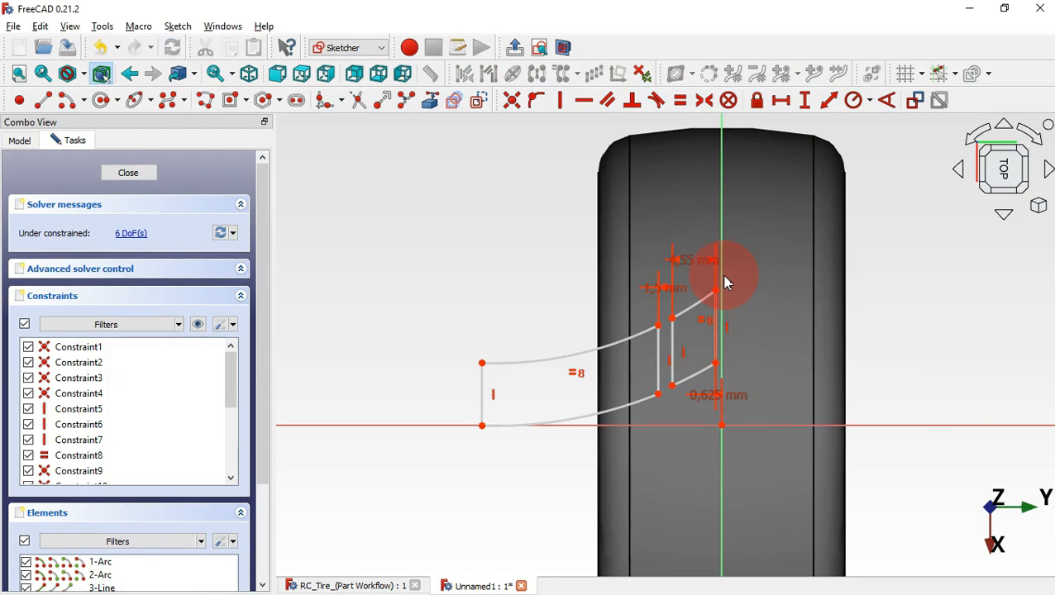
# Constrain the left shape's upper outer corner to a horizontal distance of 22.5/2 mm from the origin.
pyautogui.click(481, 363)
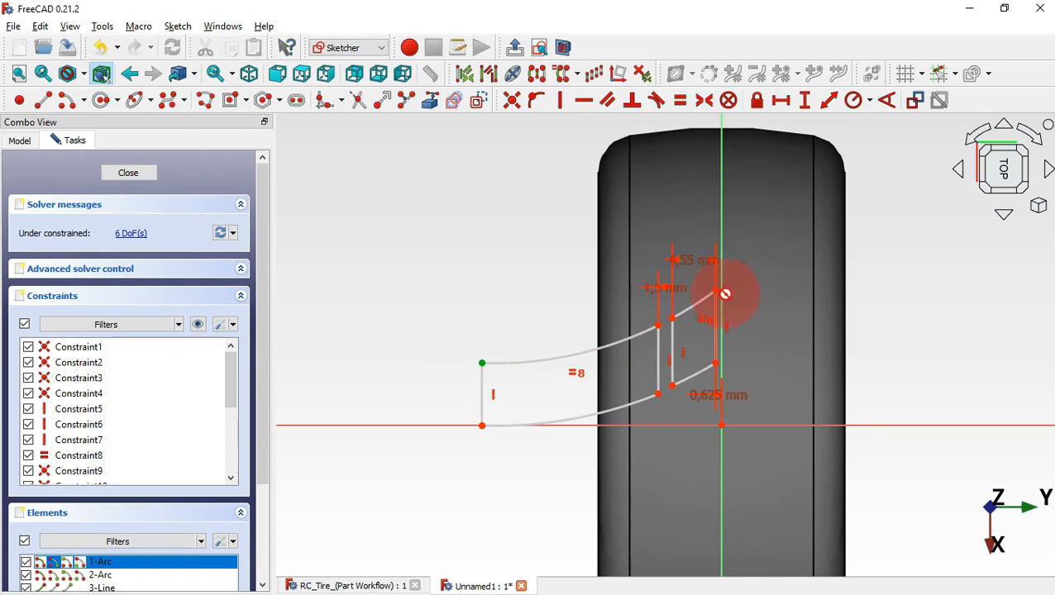
pyautogui.click(722, 425)
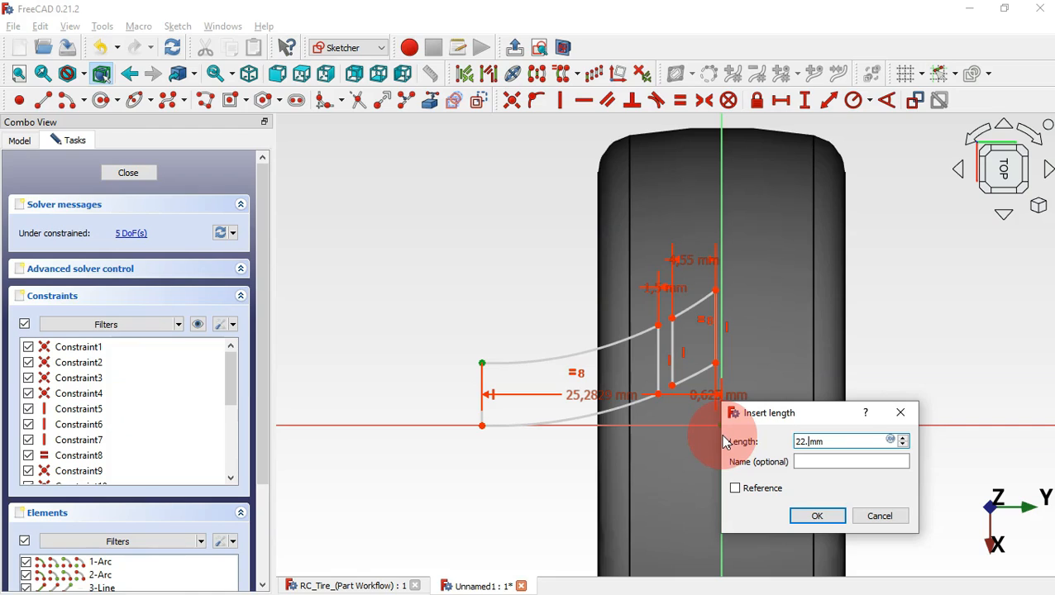
pyautogui.write('22.5/2')
pyautogui.press('Return')
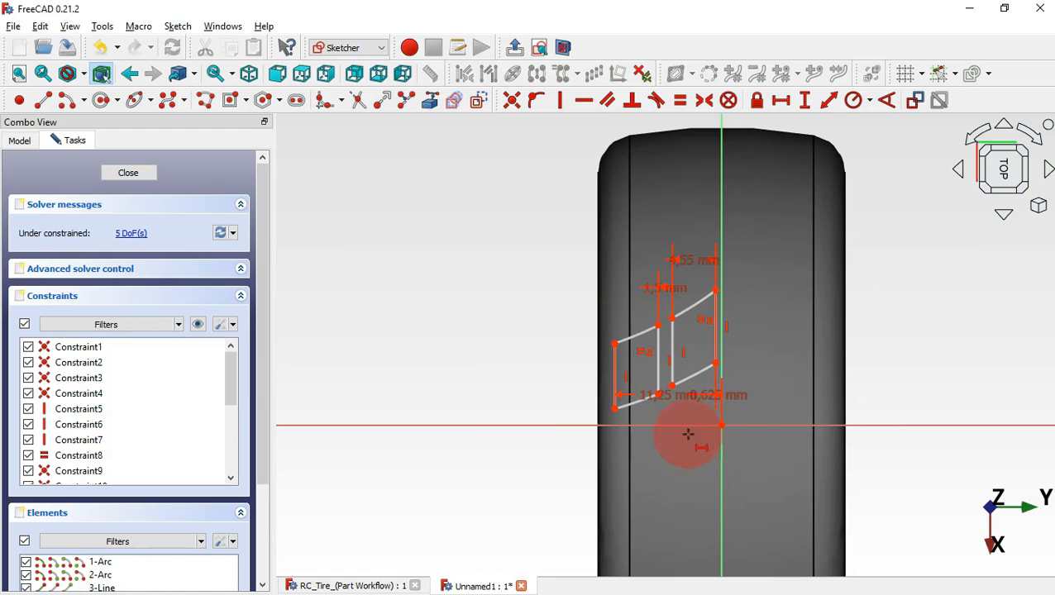
# Reposition the 11.25 mm and 0.625 mm dimension labels below the horizontal axis, clear of the profiles.
pyautogui.moveTo(668, 396); pyautogui.dragTo(676, 501)
pyautogui.moveTo(736, 404); pyautogui.dragTo(831, 475)
pyautogui.click(786, 316)
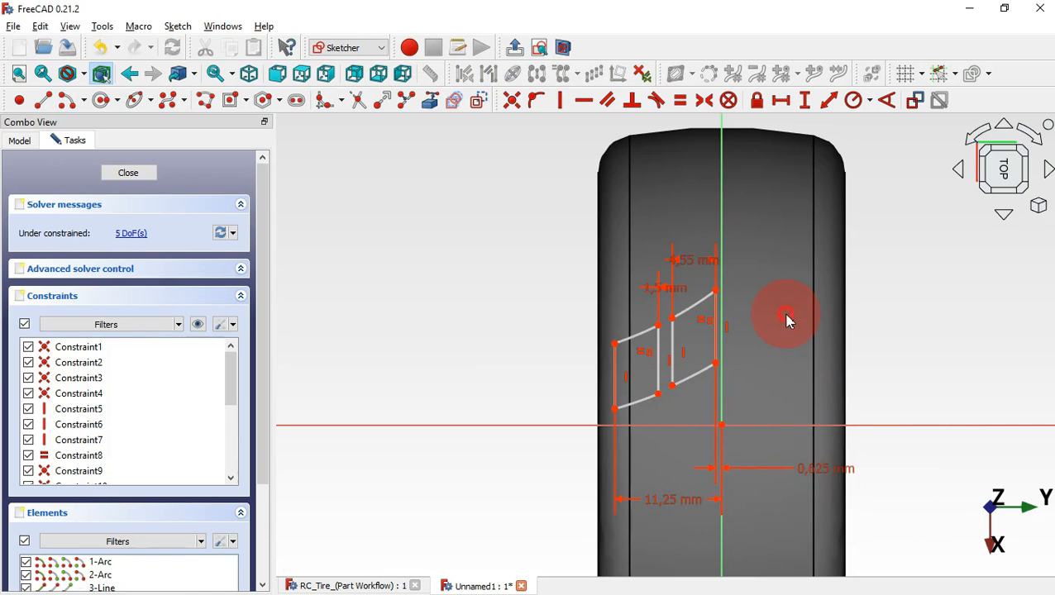
# Constrain the left shape's lower outer corner 0.75 mm vertically from the origin and its outer edge to a length of 4.55 mm.
pyautogui.click(806, 98)
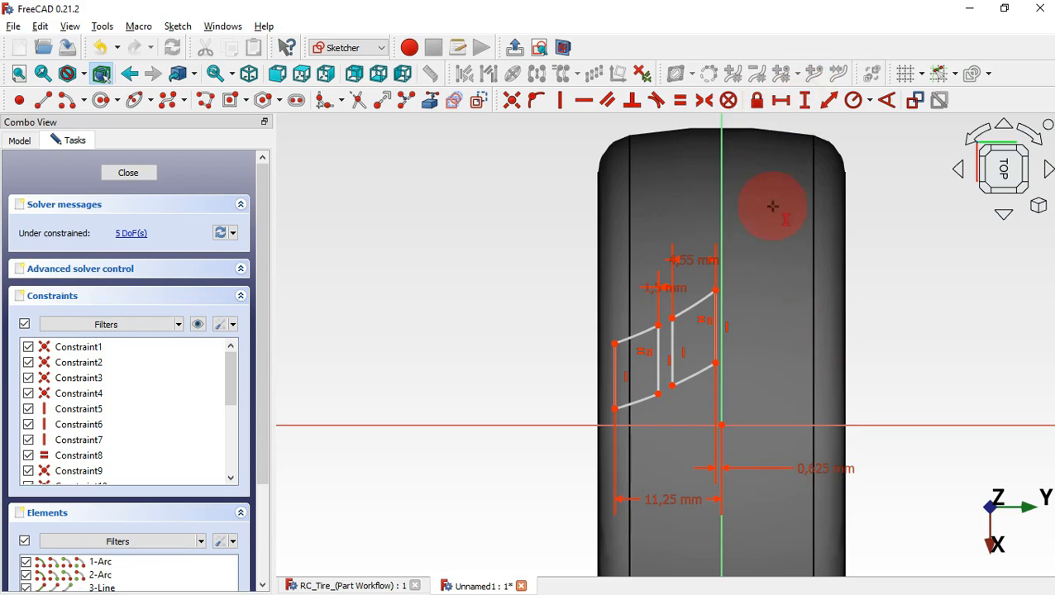
pyautogui.click(614, 407)
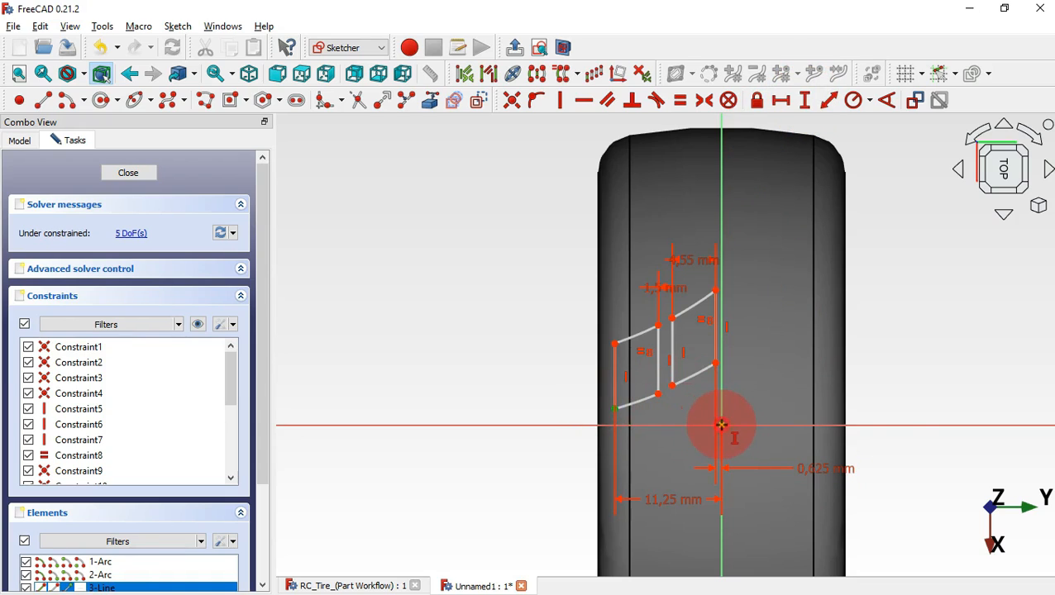
pyautogui.click(722, 426)
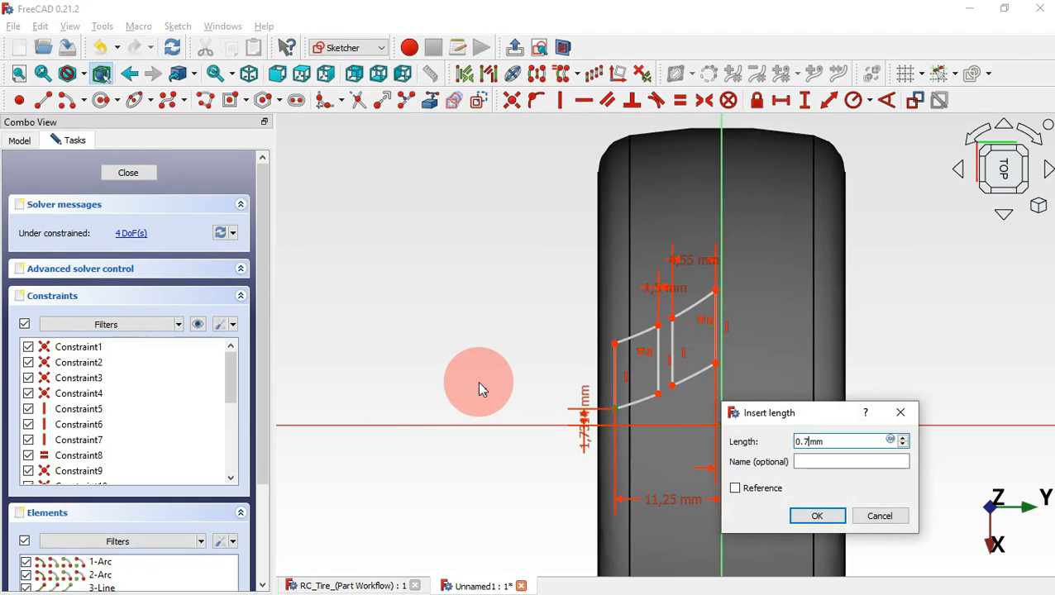
pyautogui.press('Return')
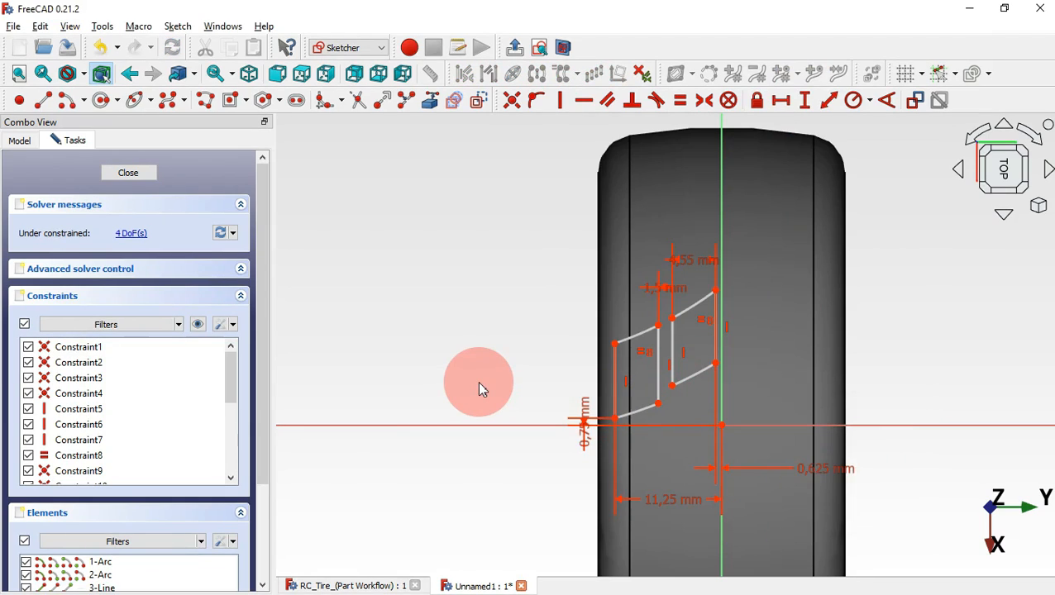
pyautogui.click(613, 369)
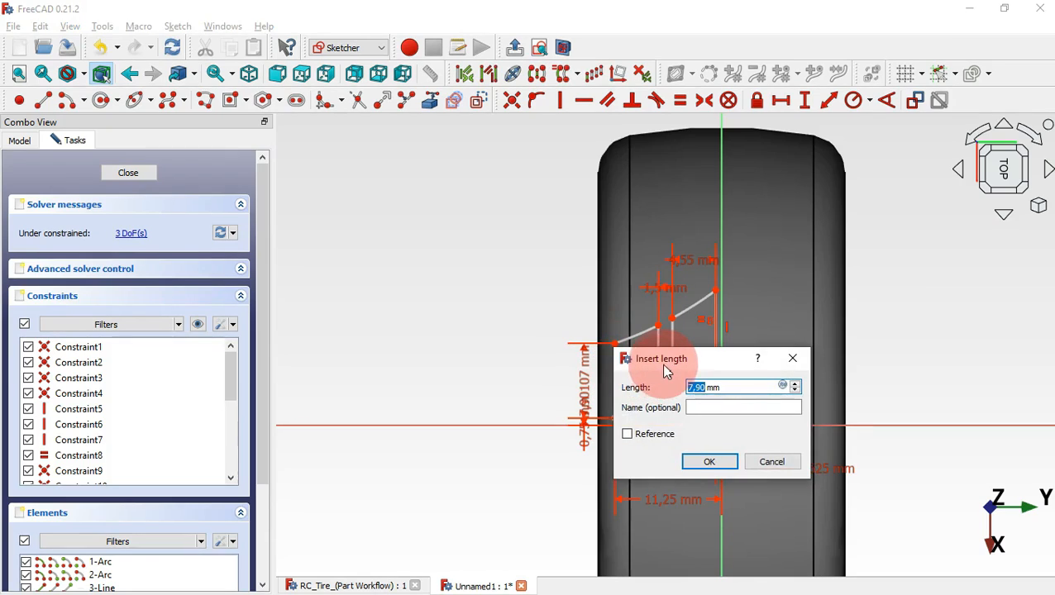
pyautogui.write('4.55')
pyautogui.press('Return')
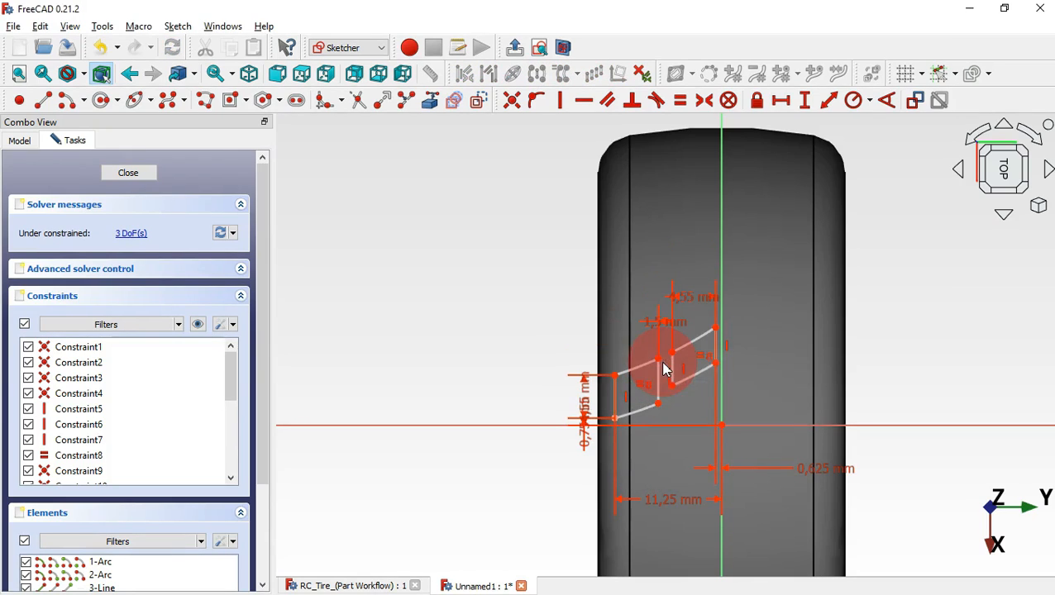
# Constrain the right shape's upper right corner to a vertical distance of 8 mm from the origin.
pyautogui.click(713, 329)
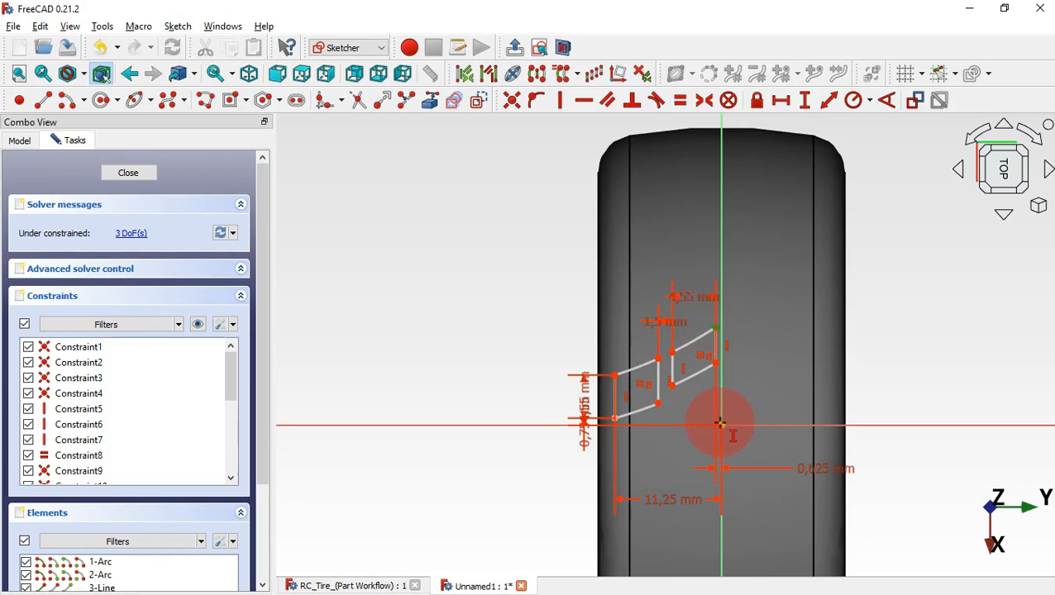
pyautogui.click(720, 423)
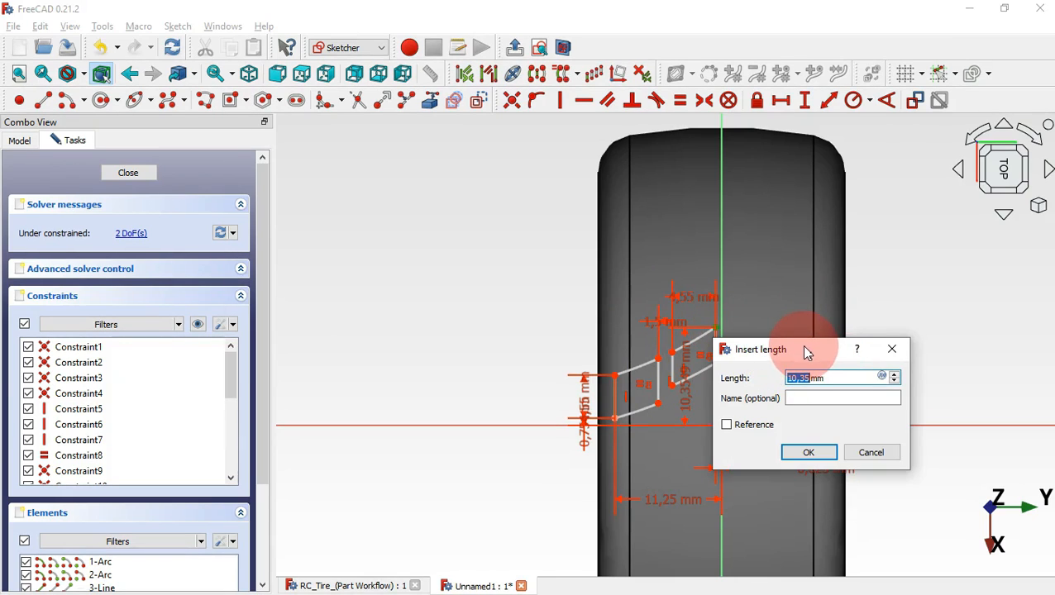
pyautogui.write('8')
pyautogui.press('Return')
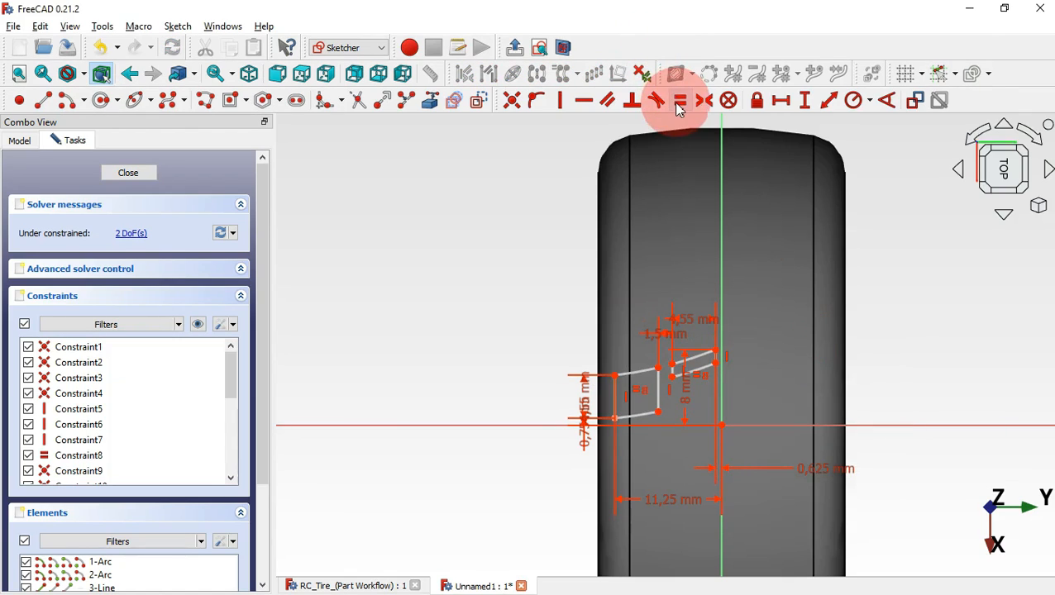
# Make the facing vertical edges of the two shapes equal in length.
pyautogui.click(683, 368)
pyautogui.scroll(3, 683, 368)
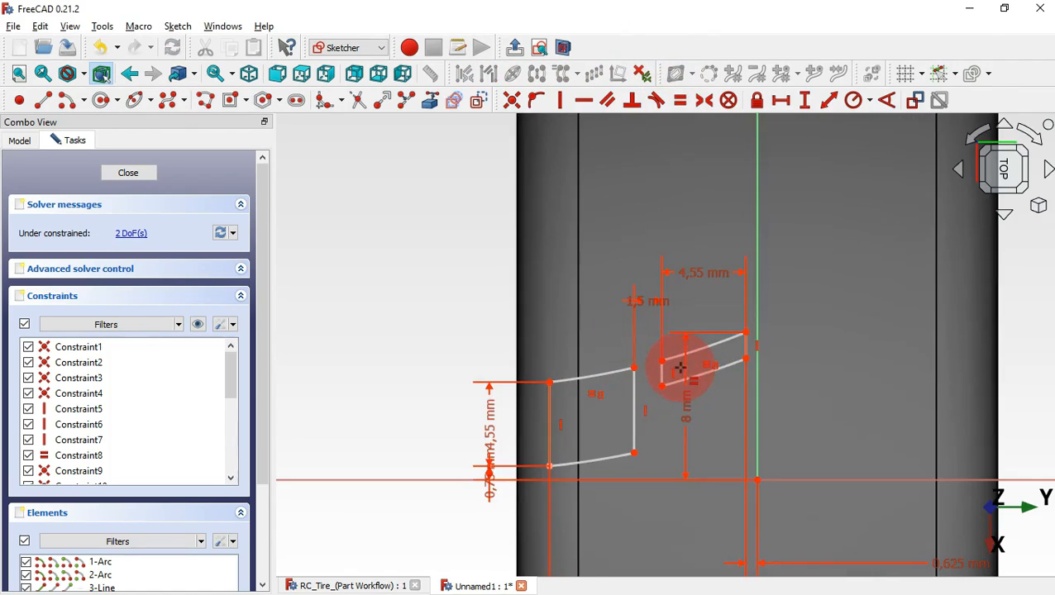
pyautogui.click(634, 417)
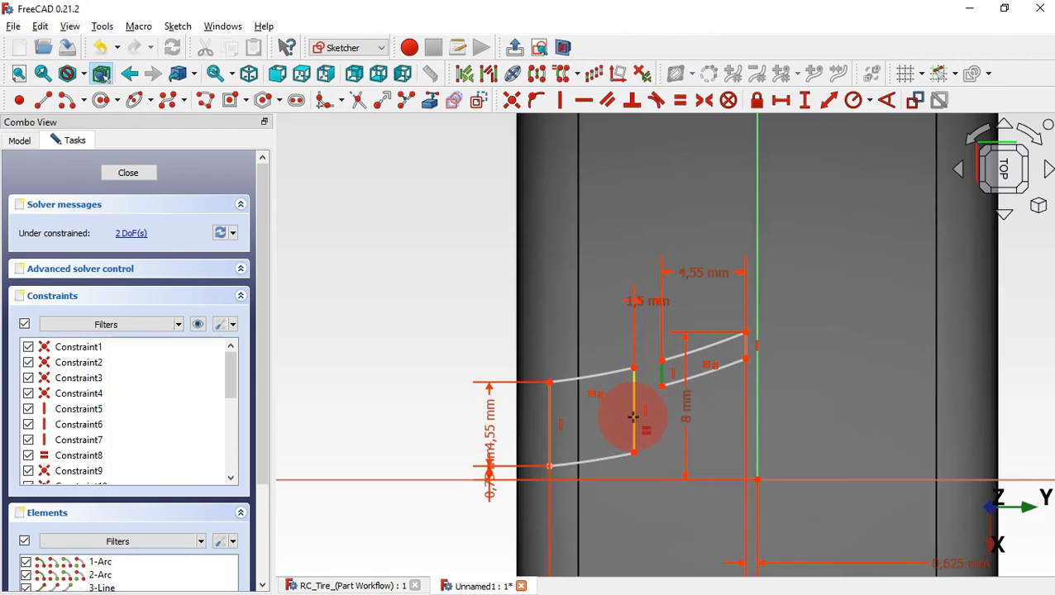
pyautogui.click(633, 418)
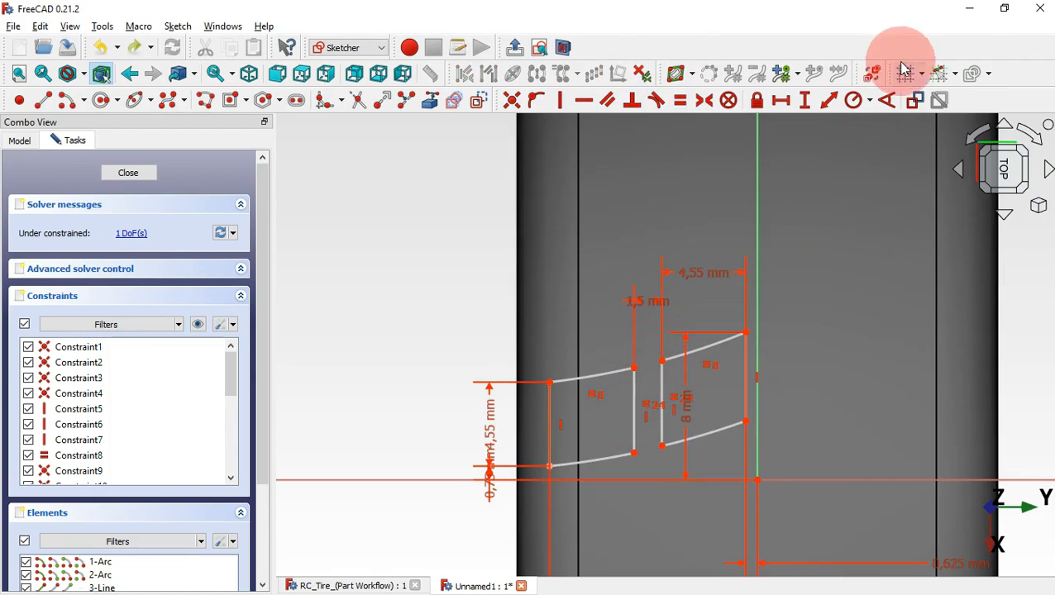
# Constrain the radius of the left shape's upper arc to 30 mm.
pyautogui.click(858, 106)
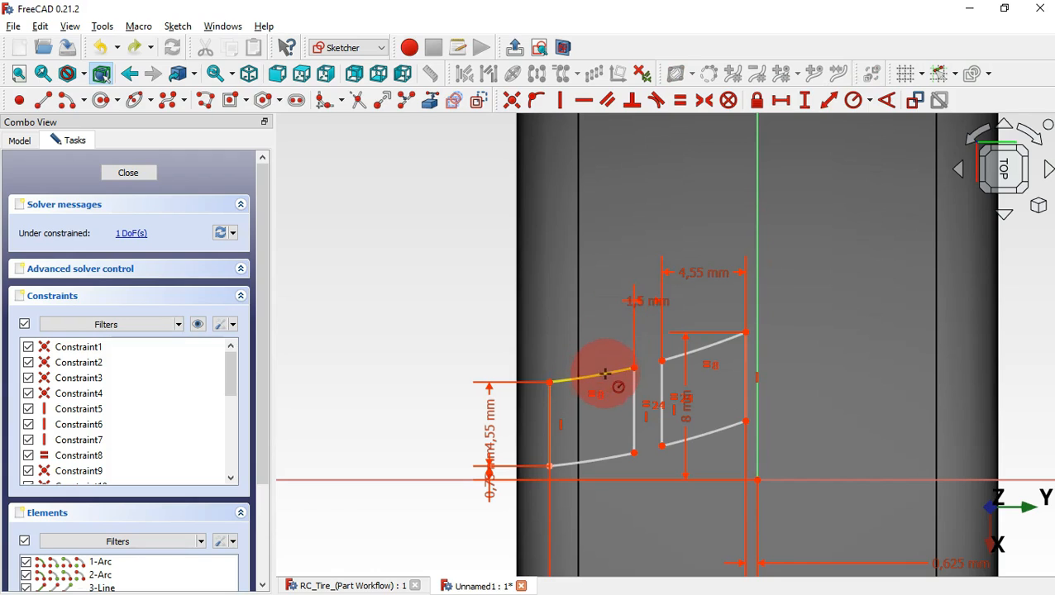
pyautogui.click(606, 373)
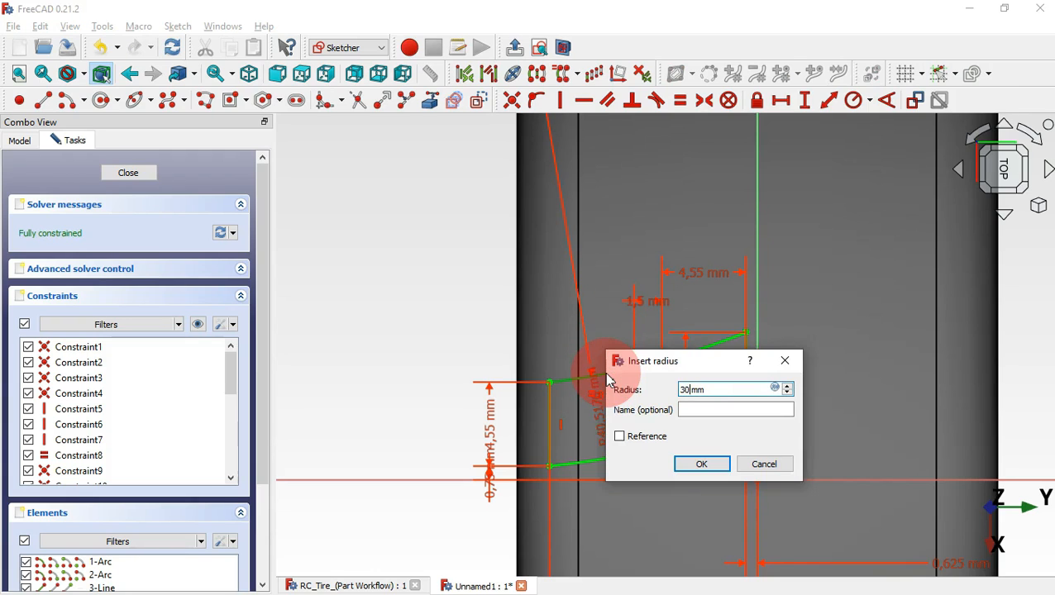
pyautogui.write('30')
pyautogui.press('Return')
# Move the sketch's dimension labels clear of the two tread block shapes.
pyautogui.scroll(-3, 563, 380)
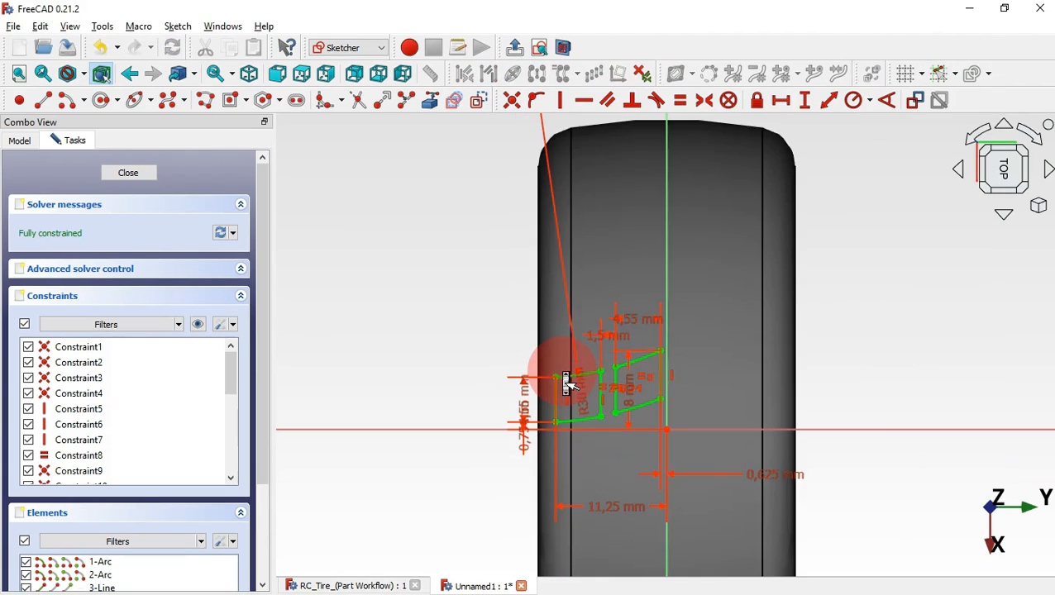
pyautogui.moveTo(526, 394); pyautogui.dragTo(450, 264)
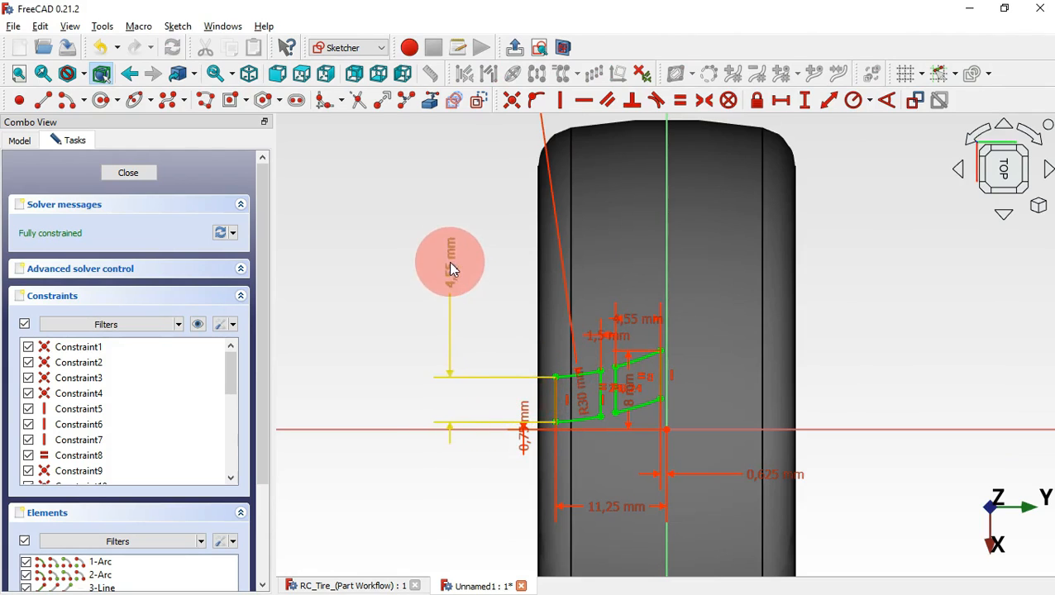
pyautogui.moveTo(512, 415)
pyautogui.mouseDown()
pyautogui.moveTo(523, 414)
pyautogui.moveTo(336, 308)
pyautogui.mouseUp()
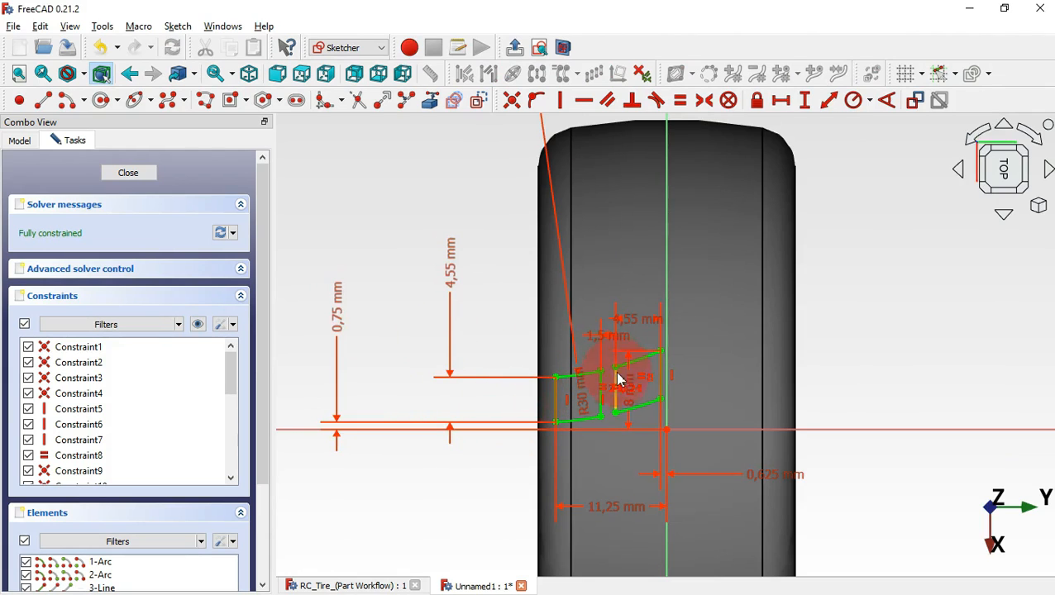
pyautogui.moveTo(584, 405); pyautogui.dragTo(890, 291)
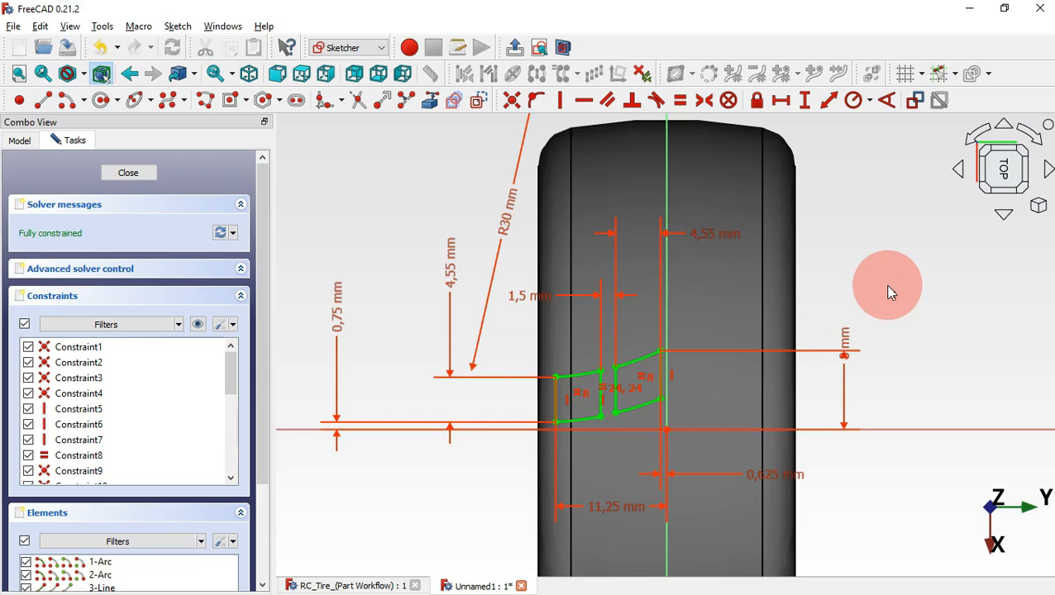
# Hide all sketch constraints and mirror both tread block shapes about the vertical sketch axis.
pyautogui.click(198, 325)
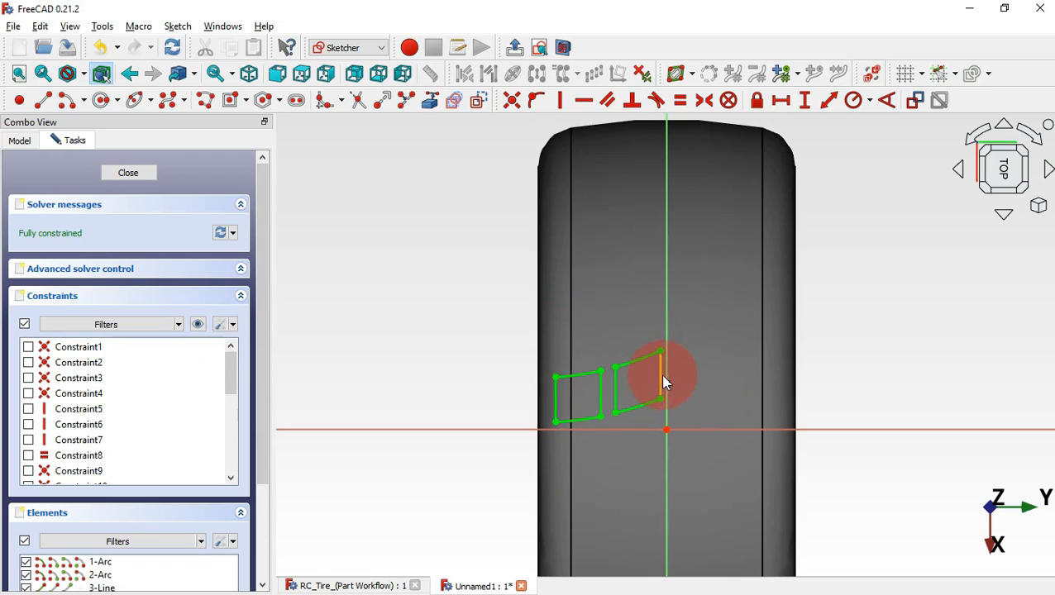
pyautogui.moveTo(506, 330); pyautogui.dragTo(668, 427)
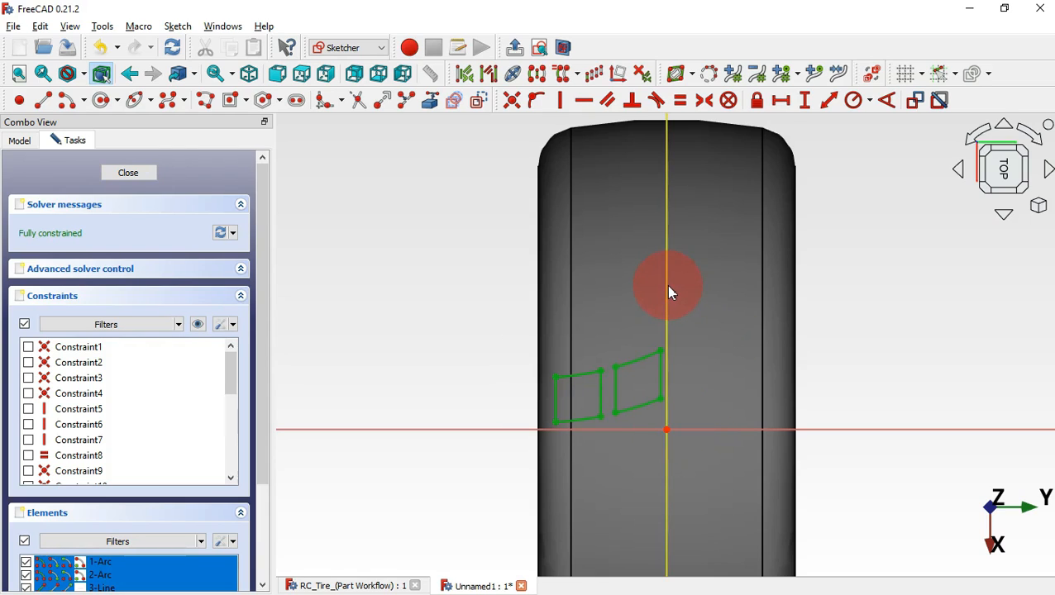
pyautogui.click(538, 74)
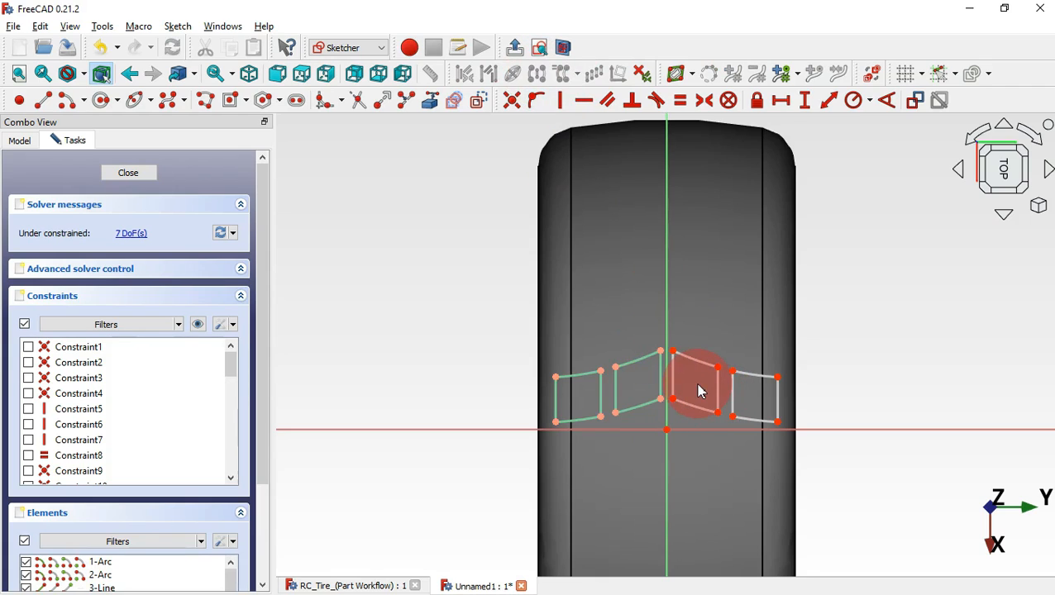
# Constrain the upper inner corners of the two central shapes symmetrically about the vertical sketch axis.
pyautogui.scroll(3, 701, 392)
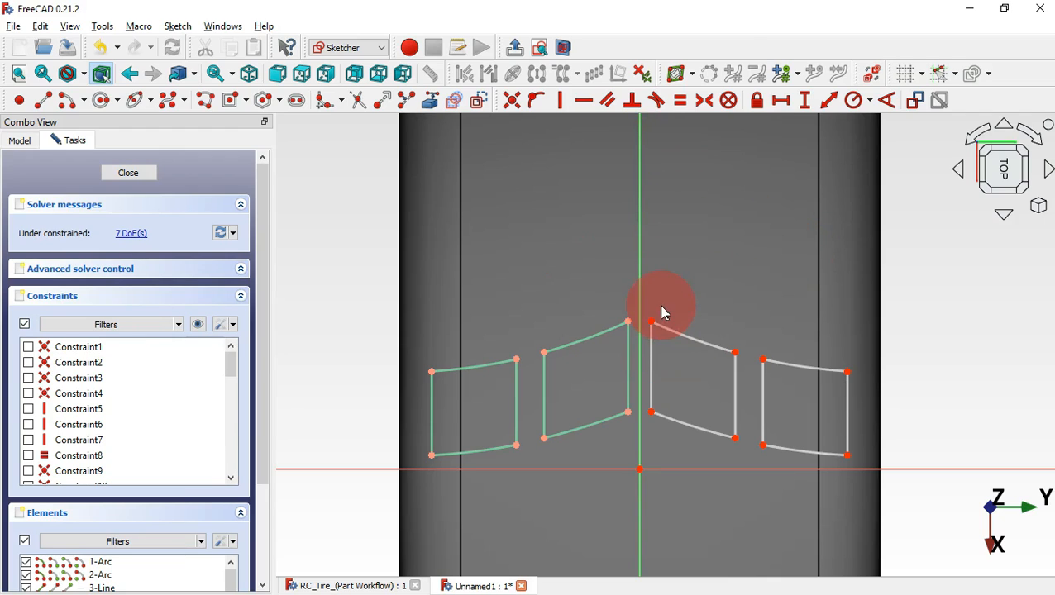
pyautogui.click(706, 103)
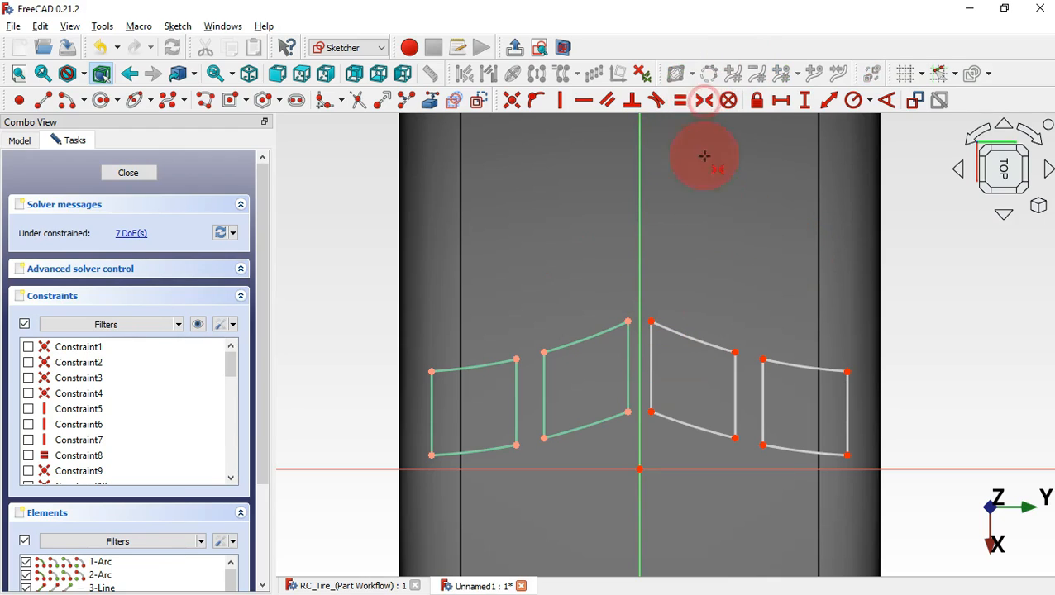
pyautogui.click(651, 323)
pyautogui.click(627, 322)
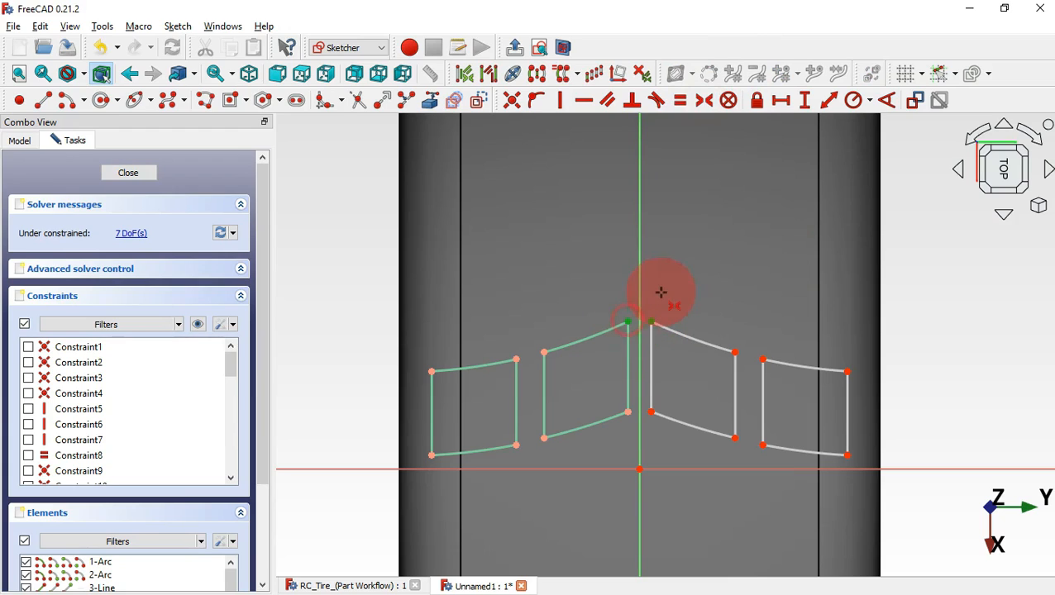
pyautogui.click(641, 285)
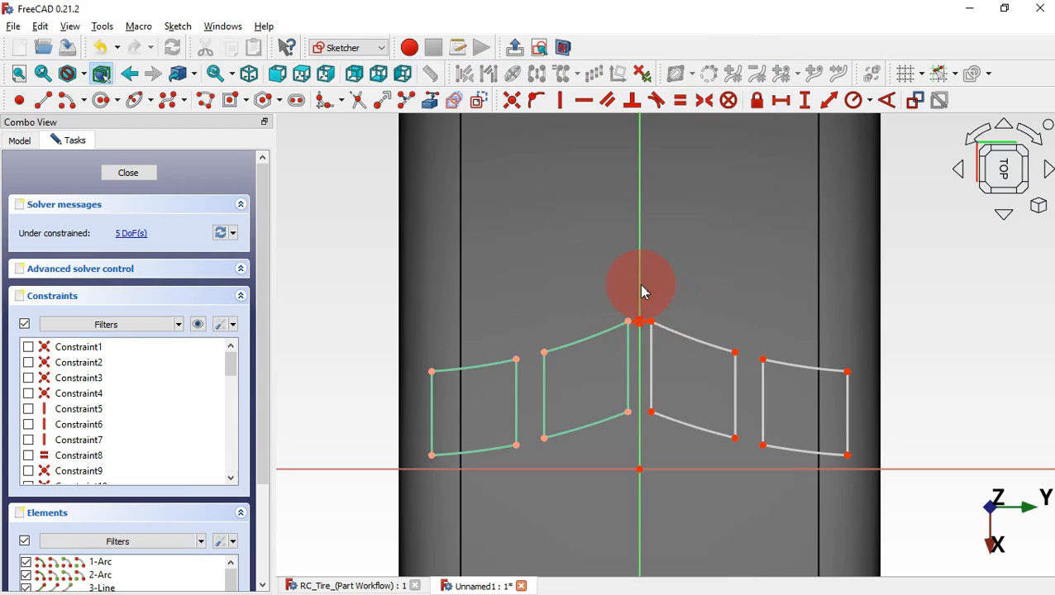
# Constrain the central shapes' upper outer corners and the outer shapes' upper inner corners symmetrically about the vertical axis.
pyautogui.click(735, 352)
pyautogui.click(545, 354)
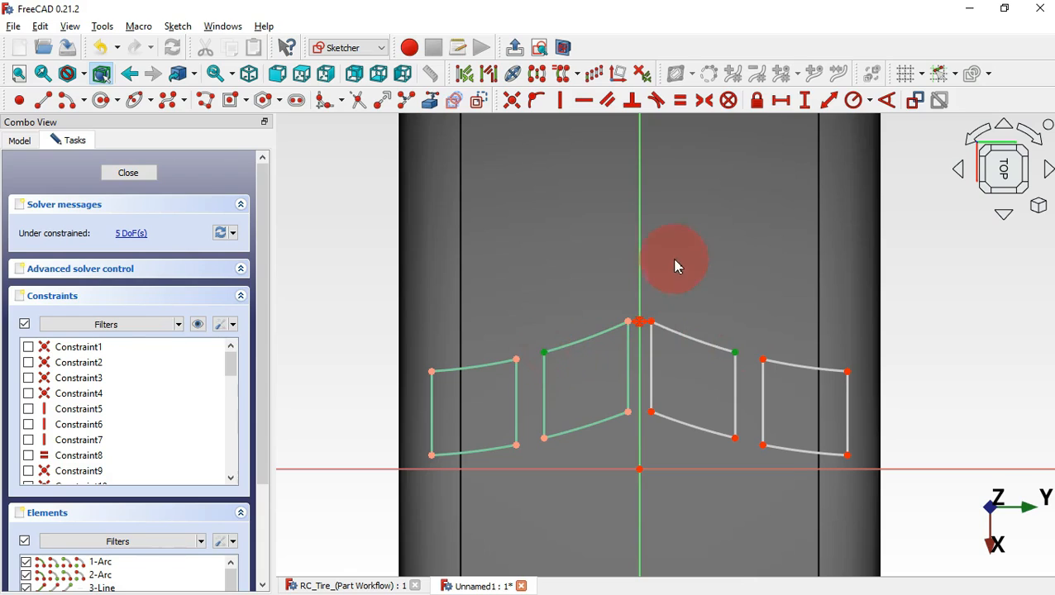
pyautogui.click(641, 245)
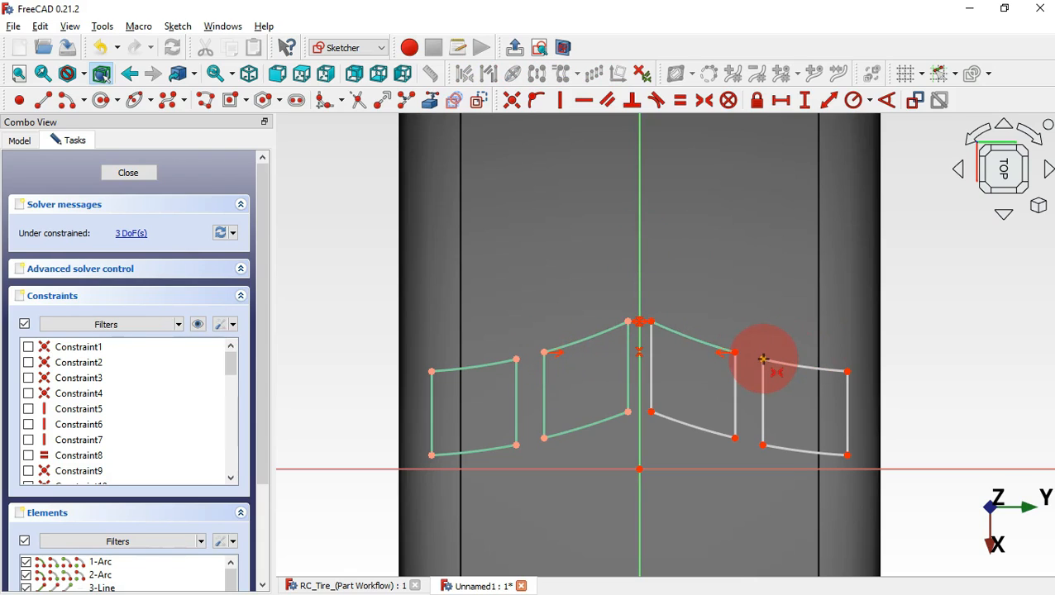
pyautogui.click(516, 360)
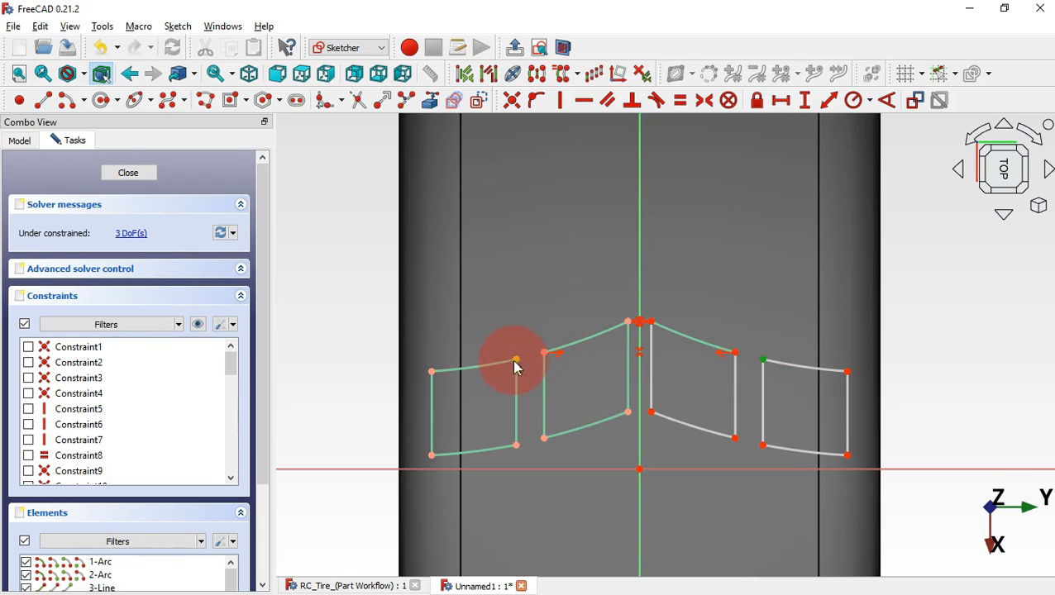
pyautogui.click(641, 257)
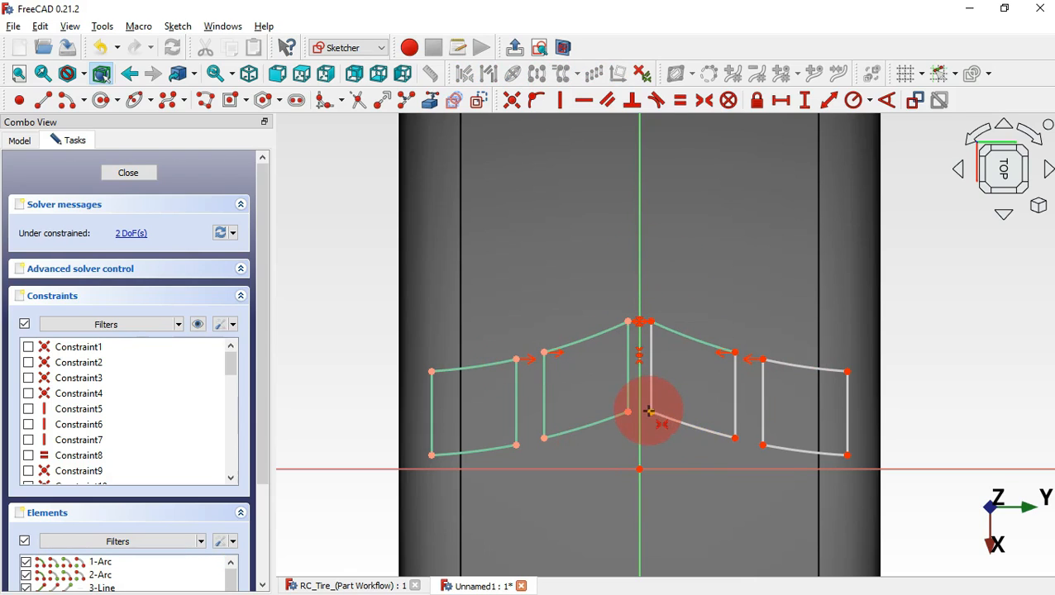
# Make the central pair's inner edges equal and the outer pair's outermost edges equal, then leave the sketch.
pyautogui.click(681, 100)
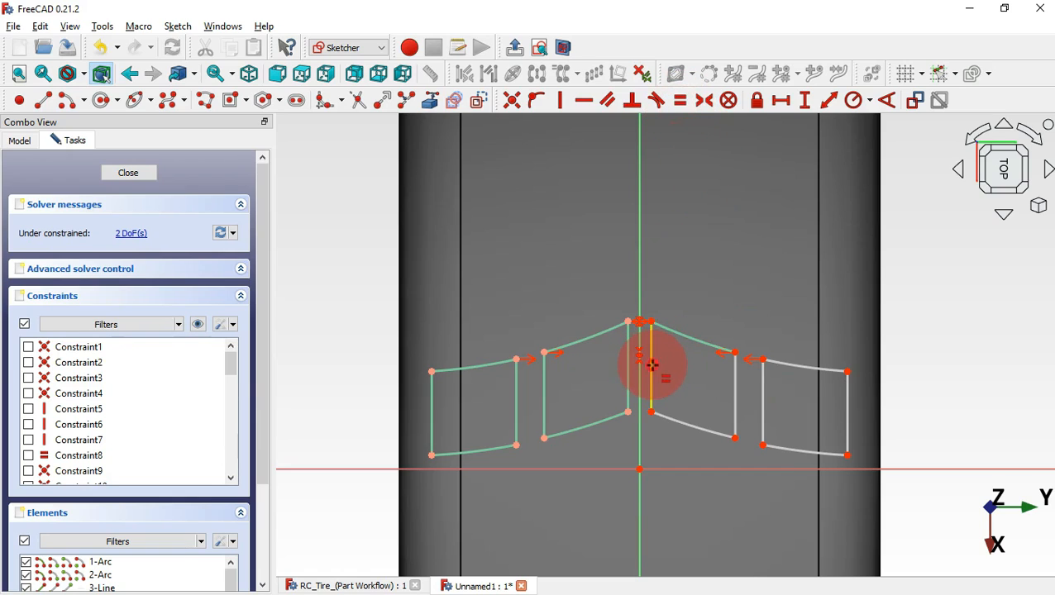
pyautogui.click(652, 365)
pyautogui.click(628, 366)
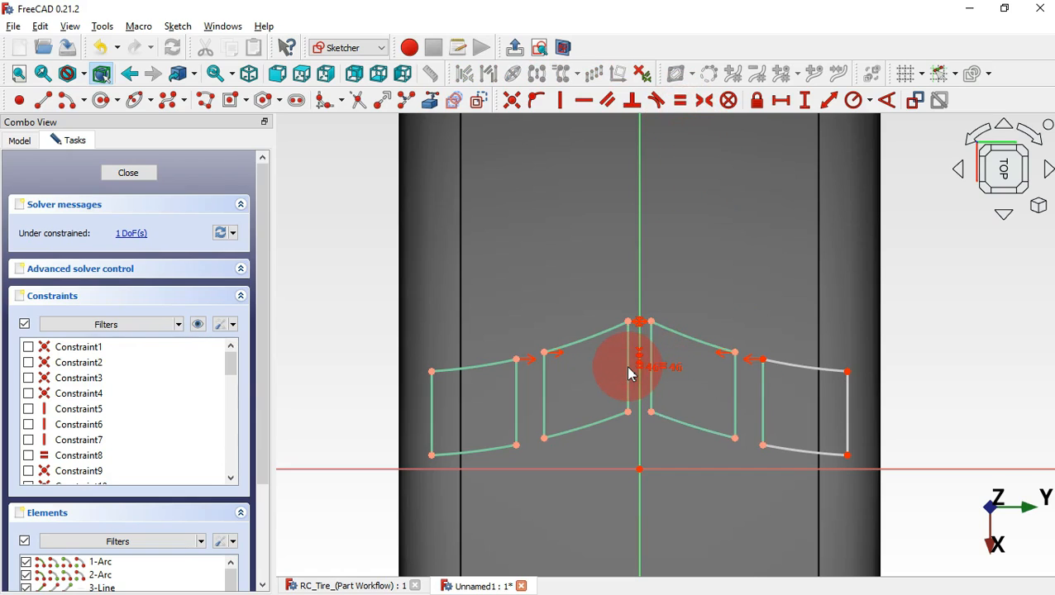
pyautogui.click(848, 416)
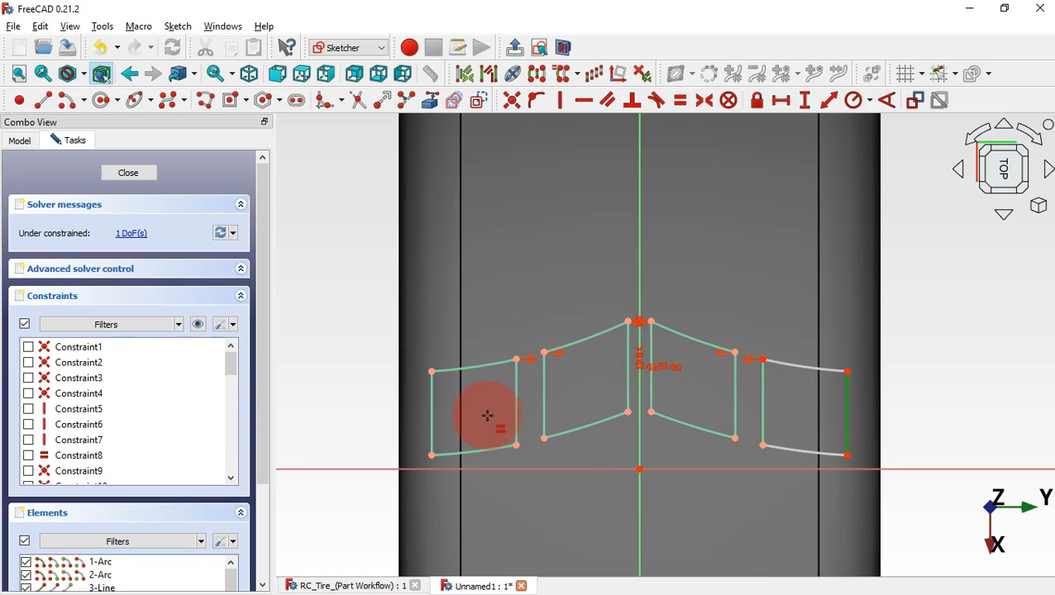
pyautogui.click(432, 413)
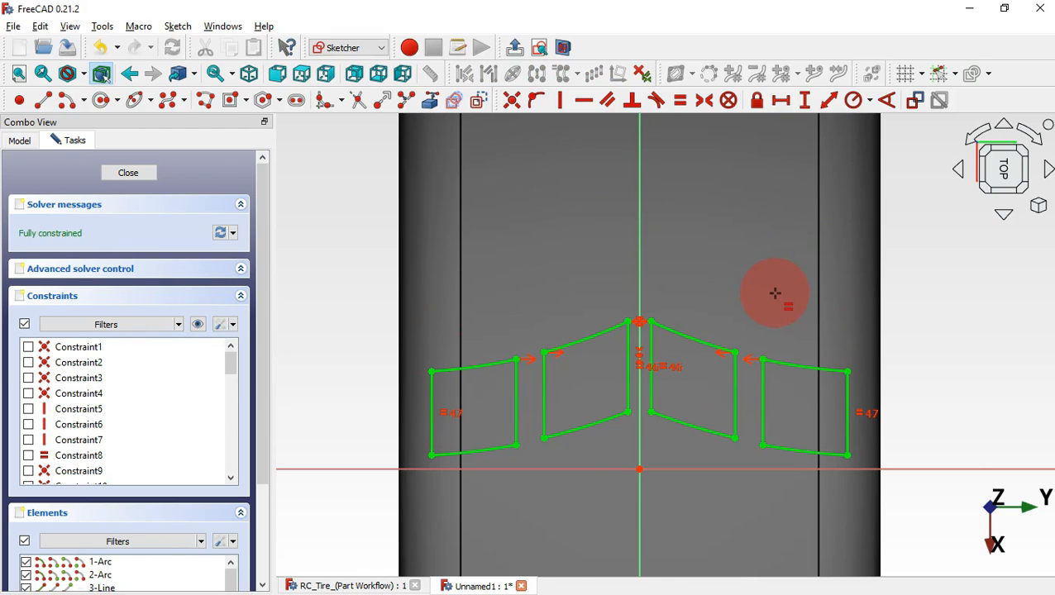
pyautogui.press('Escape')
pyautogui.press('Escape')
# Extrude the tread block sketch 15 mm along its normal as a solid in the Part workbench.
pyautogui.click(353, 50)
pyautogui.click(353, 67)
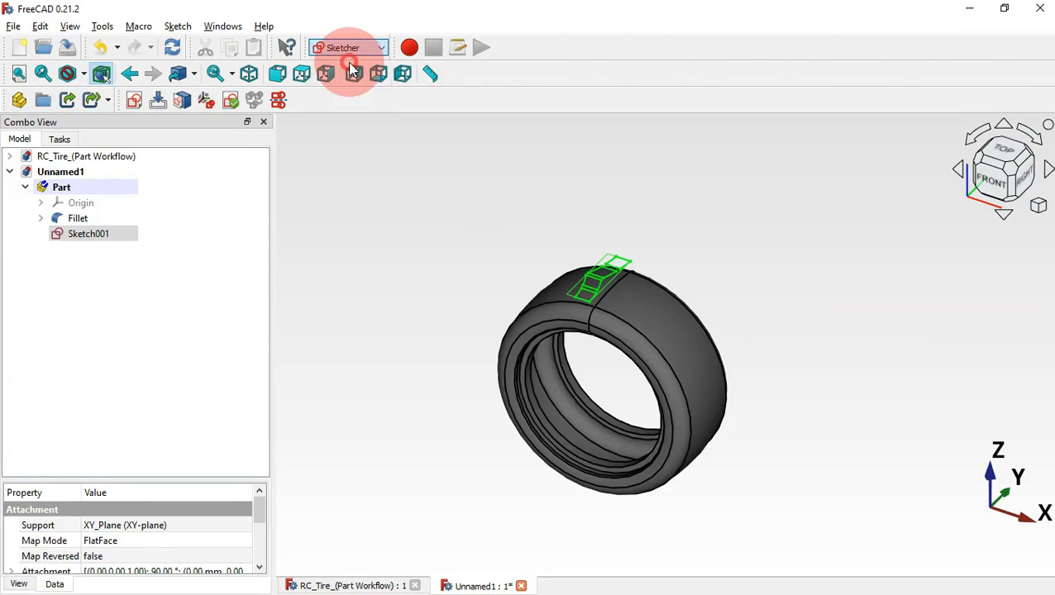
pyautogui.scroll(3, 601, 252)
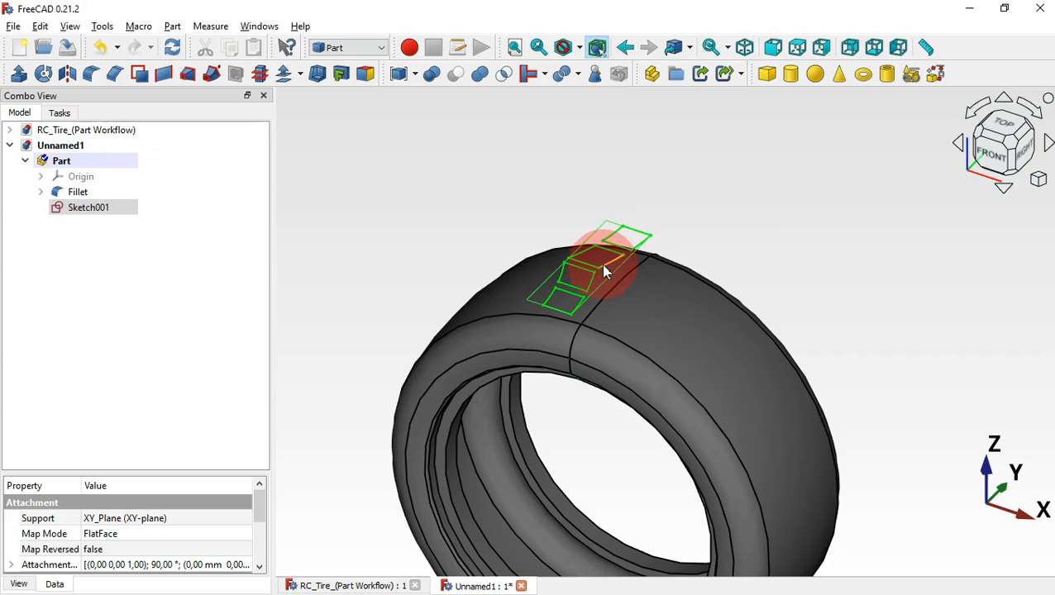
pyautogui.click(18, 75)
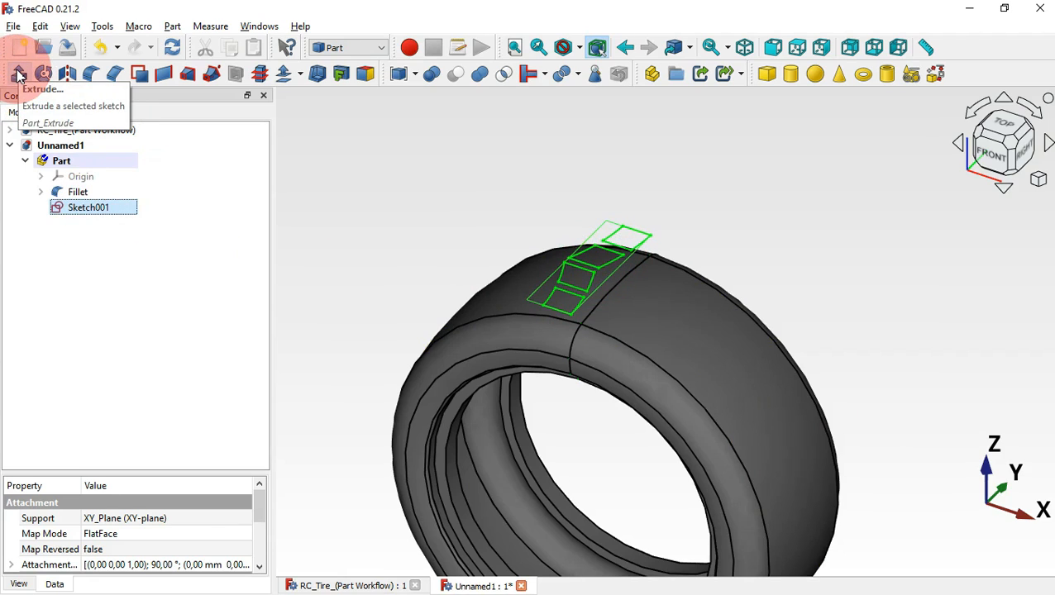
pyautogui.click(18, 75)
pyautogui.click(137, 392)
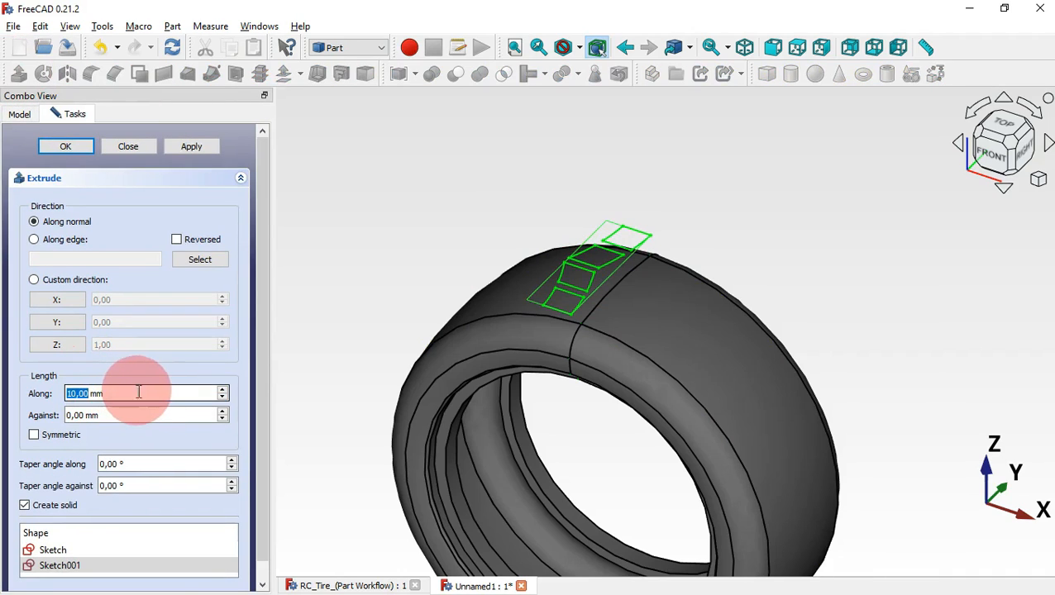
pyautogui.moveTo(139, 392); pyautogui.dragTo(13, 389)
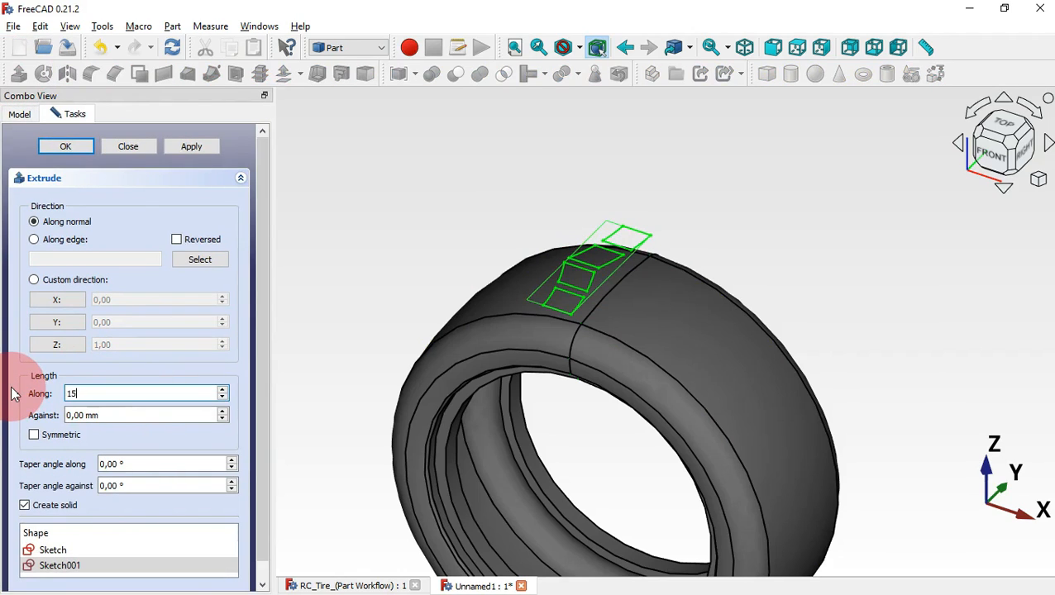
pyautogui.click(81, 143)
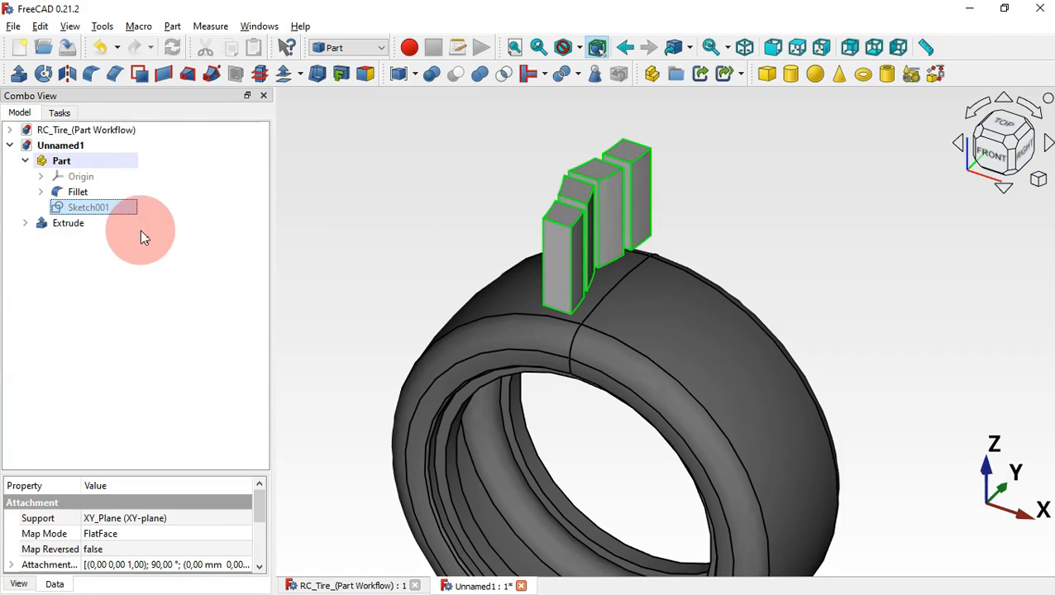
# Move the tread block extrusion into the Part container and fit the whole model in view.
pyautogui.click(51, 230)
pyautogui.moveTo(59, 230); pyautogui.dragTo(92, 162)
pyautogui.press('v')
pyautogui.press('f')
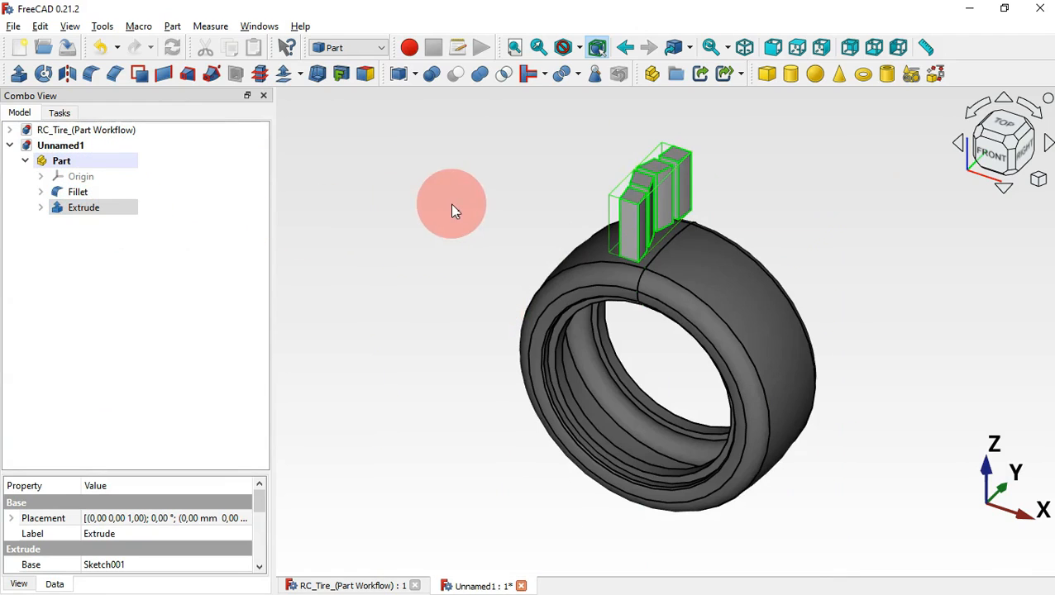
# Reverse the tread block extrusion's direction by setting its Reversed property to true.
pyautogui.click(105, 211)
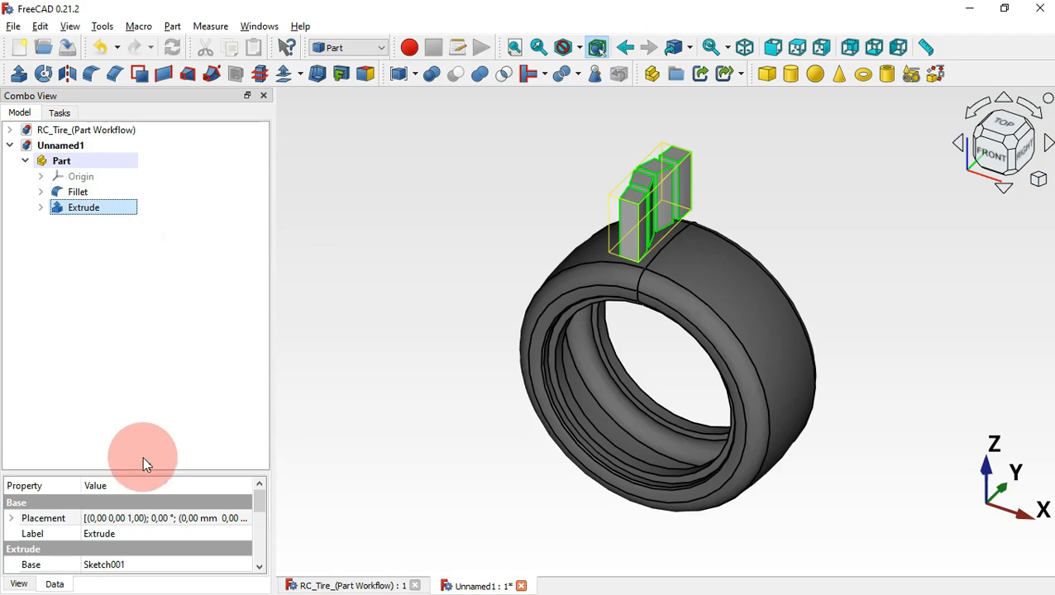
pyautogui.moveTo(162, 471); pyautogui.dragTo(170, 292)
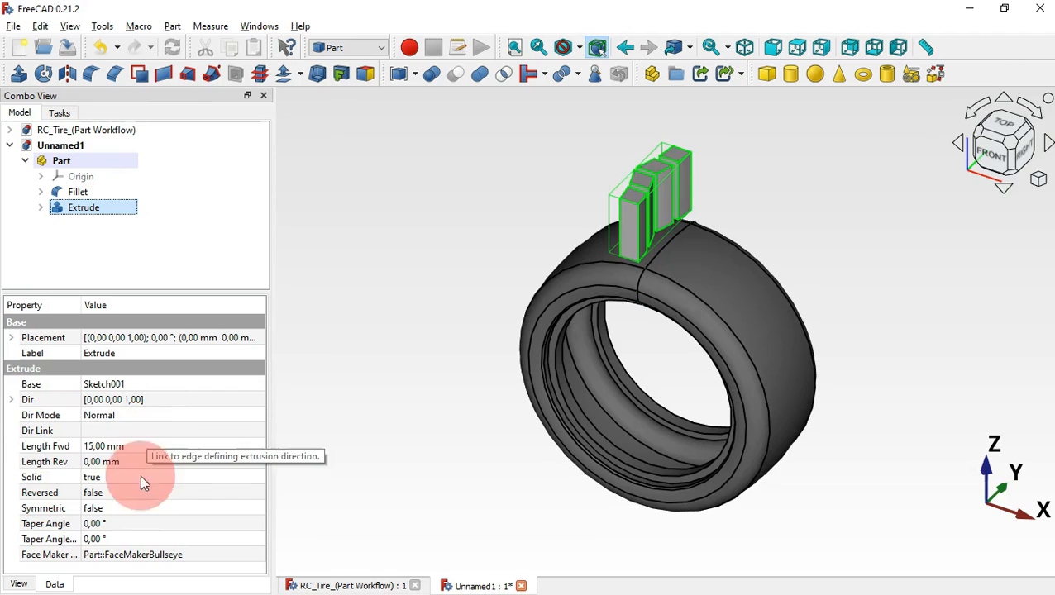
pyautogui.click(125, 493)
pyautogui.click(127, 497)
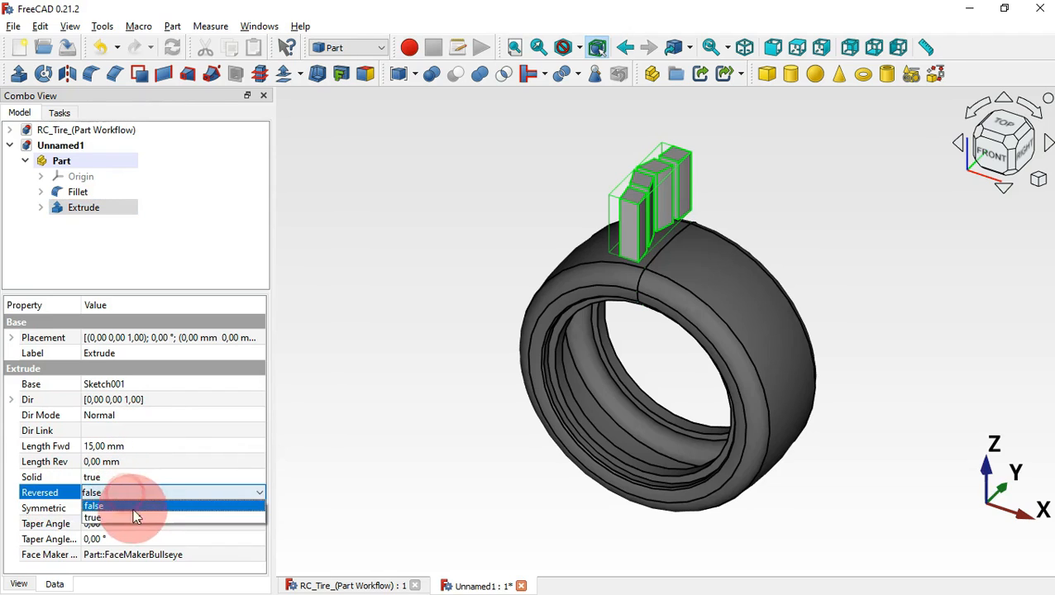
pyautogui.click(142, 517)
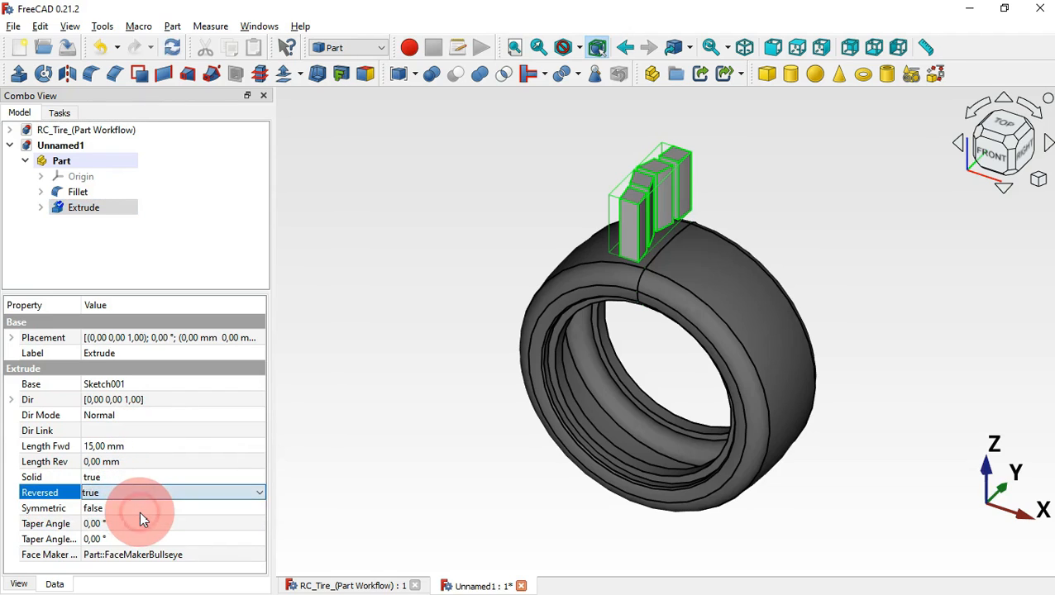
pyautogui.click(448, 438)
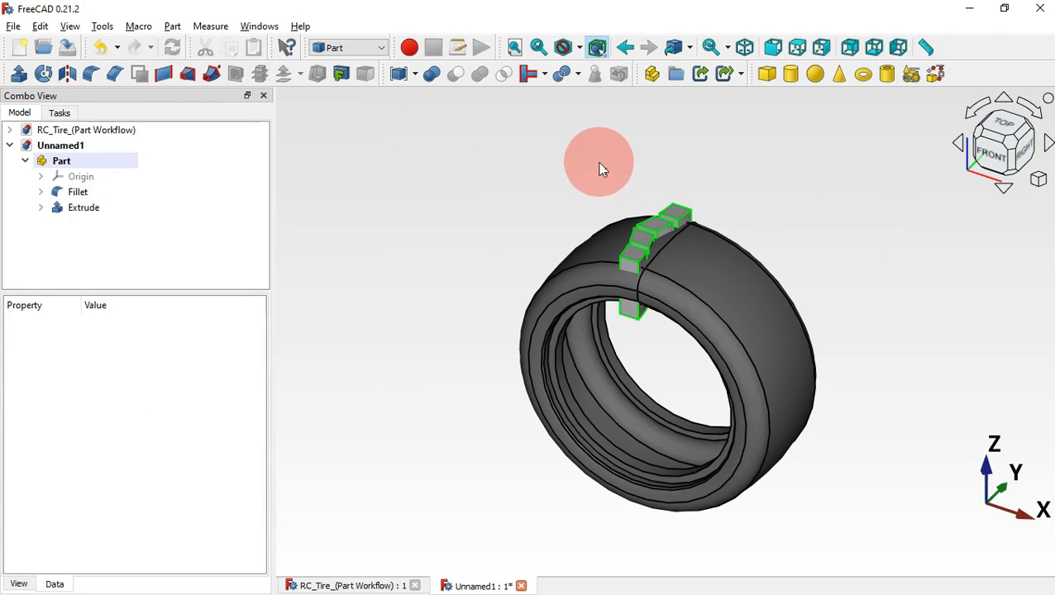
# Switch to the Sketcher workbench and create a new sketch on the YZ-Plane.
pyautogui.click(354, 47)
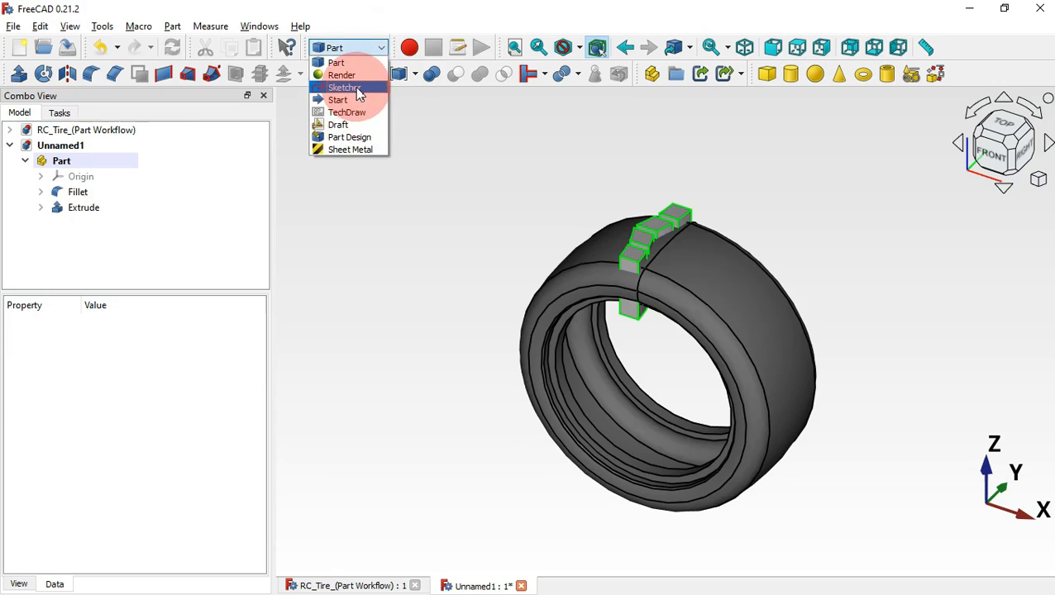
pyautogui.click(356, 88)
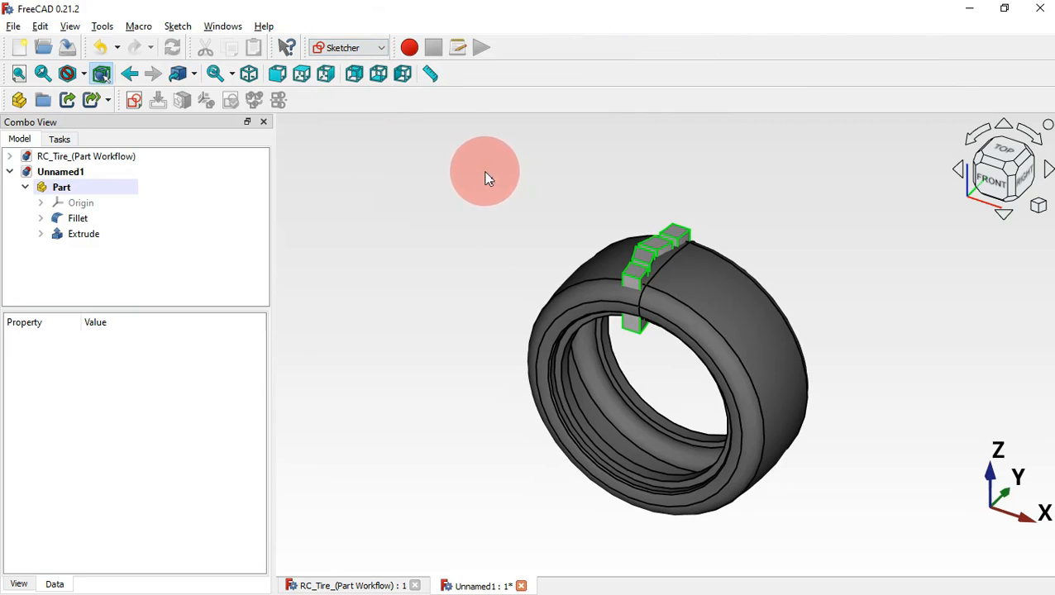
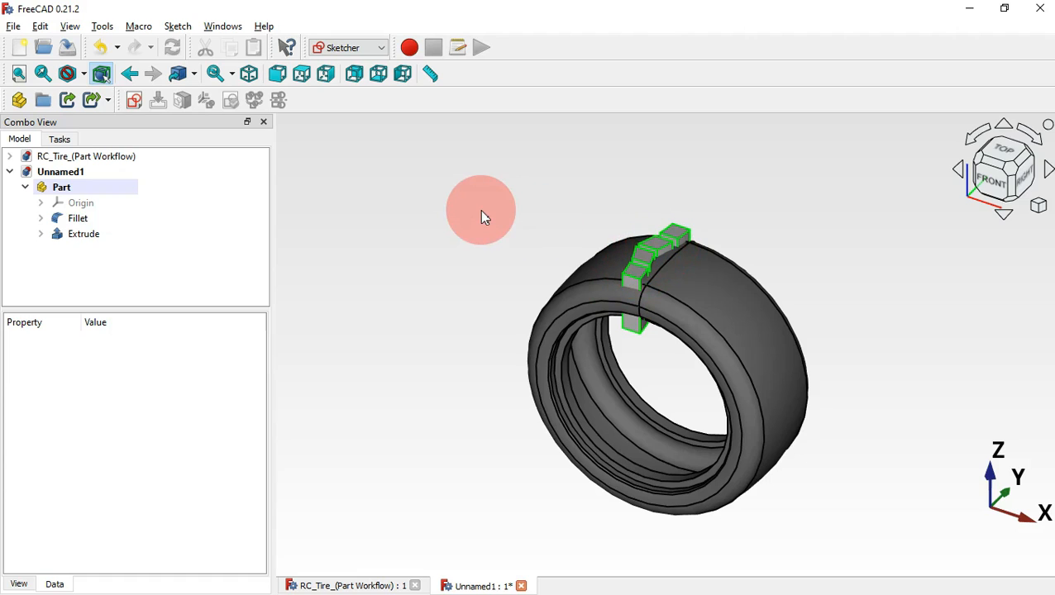
pyautogui.click(133, 100)
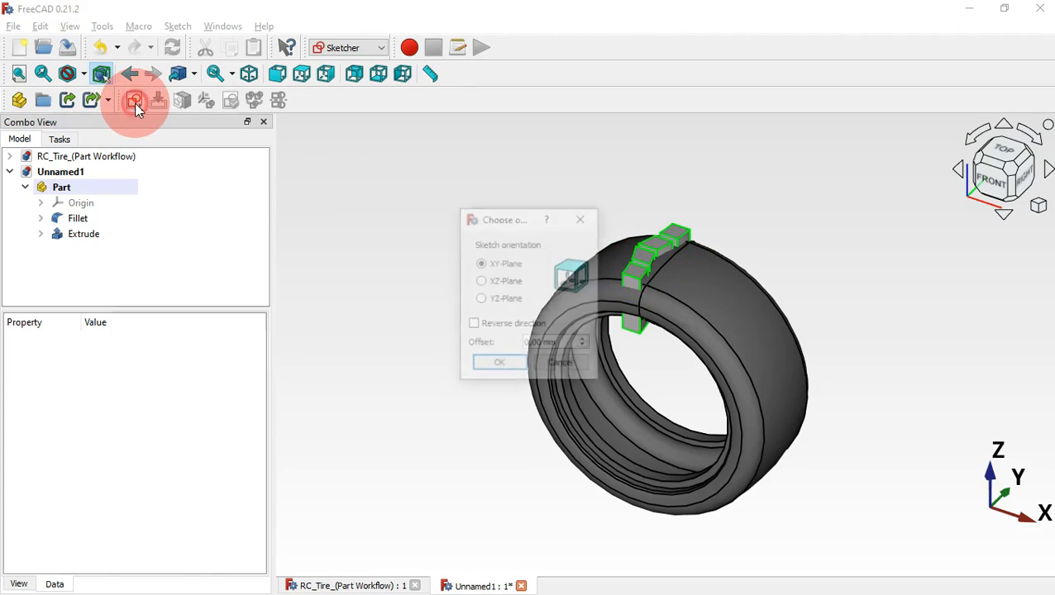
pyautogui.click(501, 300)
pyautogui.click(512, 368)
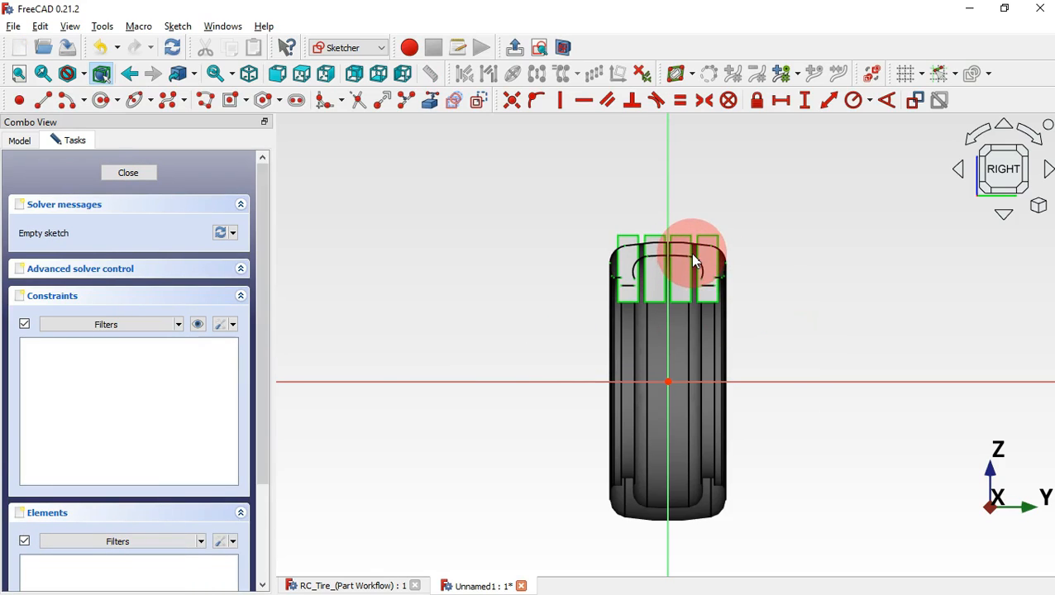
pyautogui.scroll(5, 758, 265)
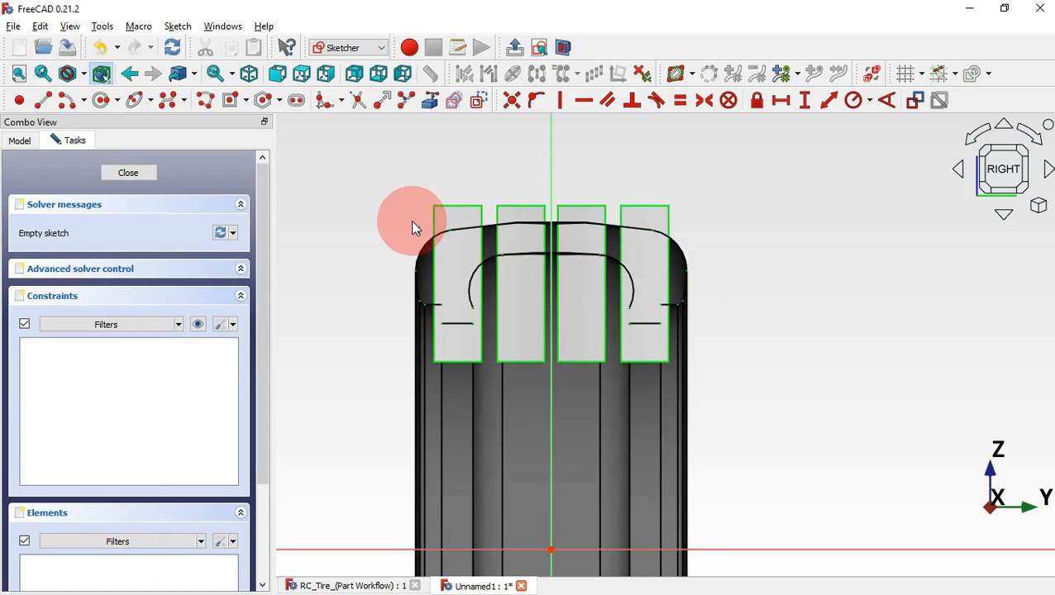
pyautogui.scroll(2, 410, 220)
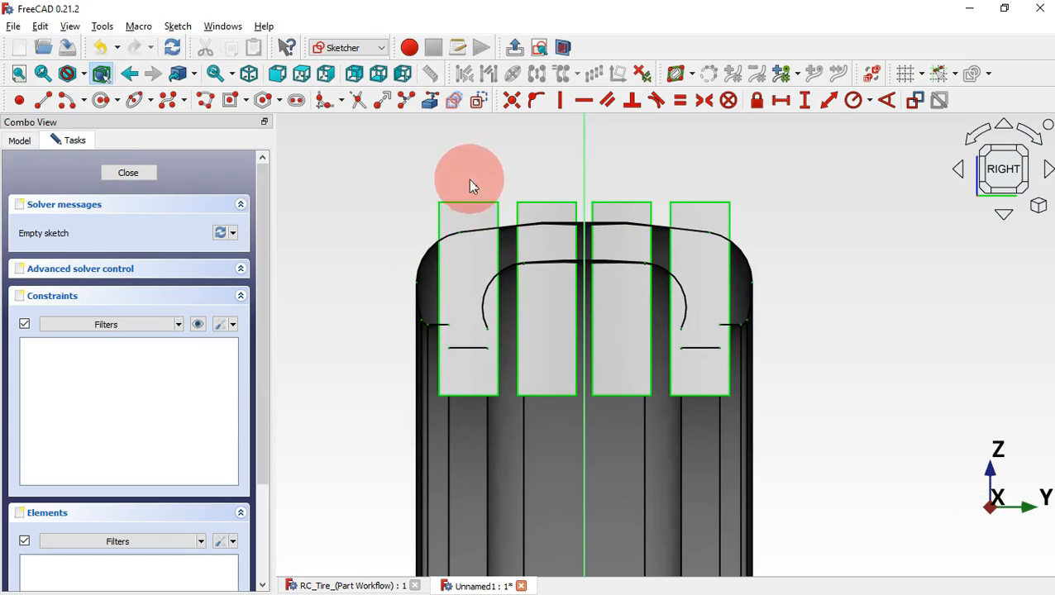
pyautogui.click(433, 101)
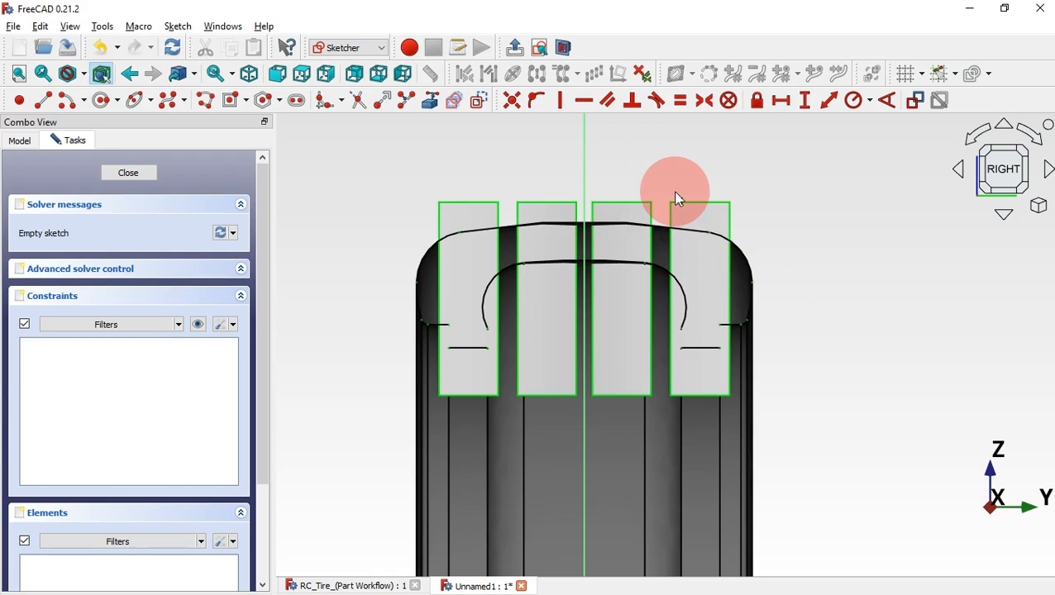
# Leave the empty sketch, move it into the Part container and reopen it for editing.
pyautogui.press('Escape')
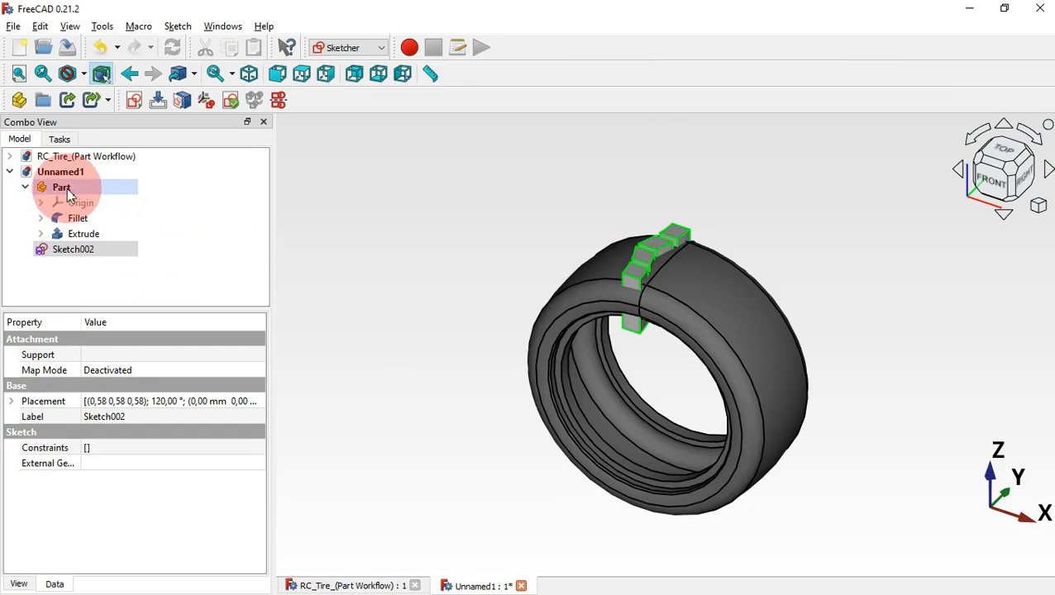
pyautogui.moveTo(62, 248)
pyautogui.mouseDown()
pyautogui.moveTo(116, 248)
pyautogui.moveTo(162, 208)
pyautogui.moveTo(95, 183)
pyautogui.mouseUp()
pyautogui.doubleClick(95, 249)
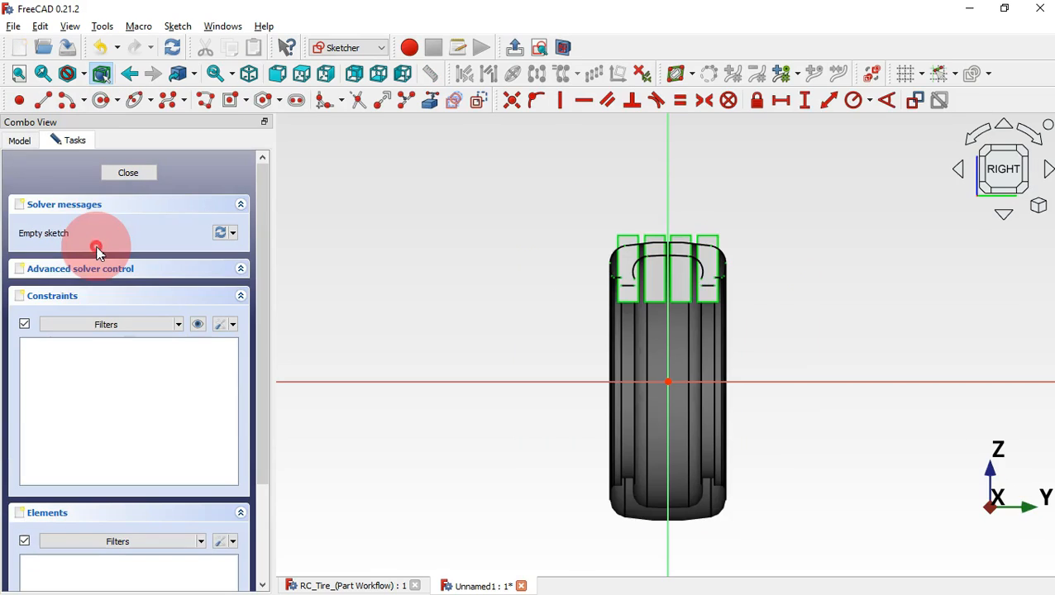
# Link the tire's outer crown arc, both shoulder arcs and the outermost edges of the outer tread blocks as external geometry.
pyautogui.click(431, 101)
pyautogui.scroll(5, 675, 250)
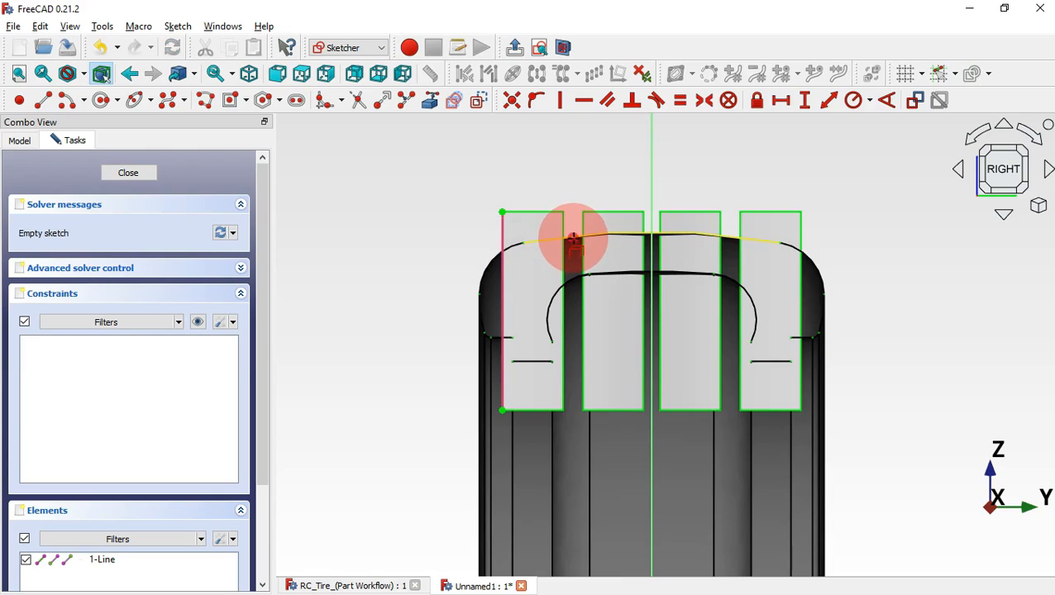
pyautogui.click(574, 239)
pyautogui.click(510, 247)
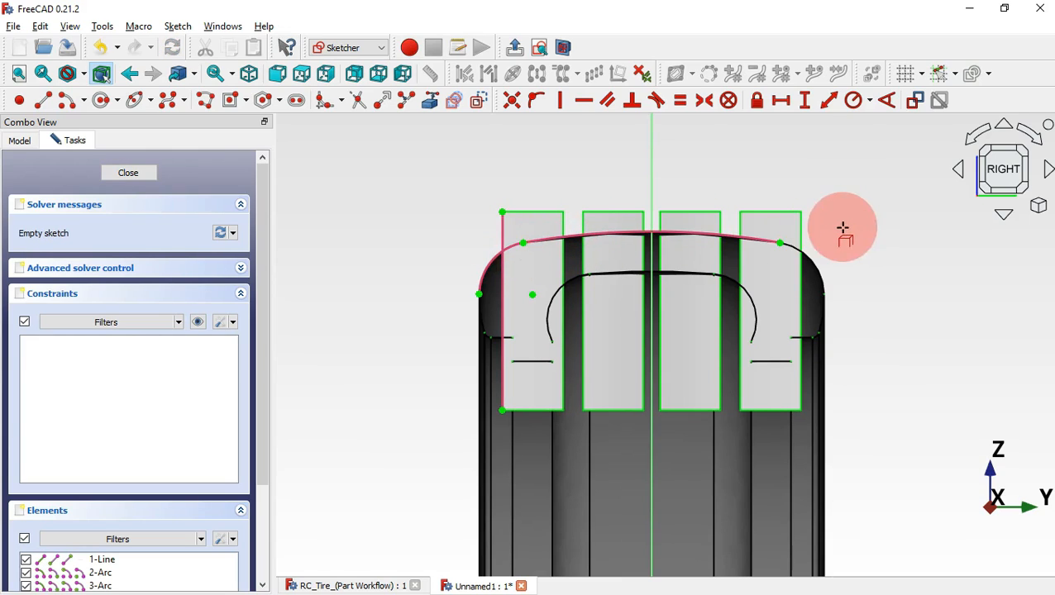
pyautogui.click(817, 263)
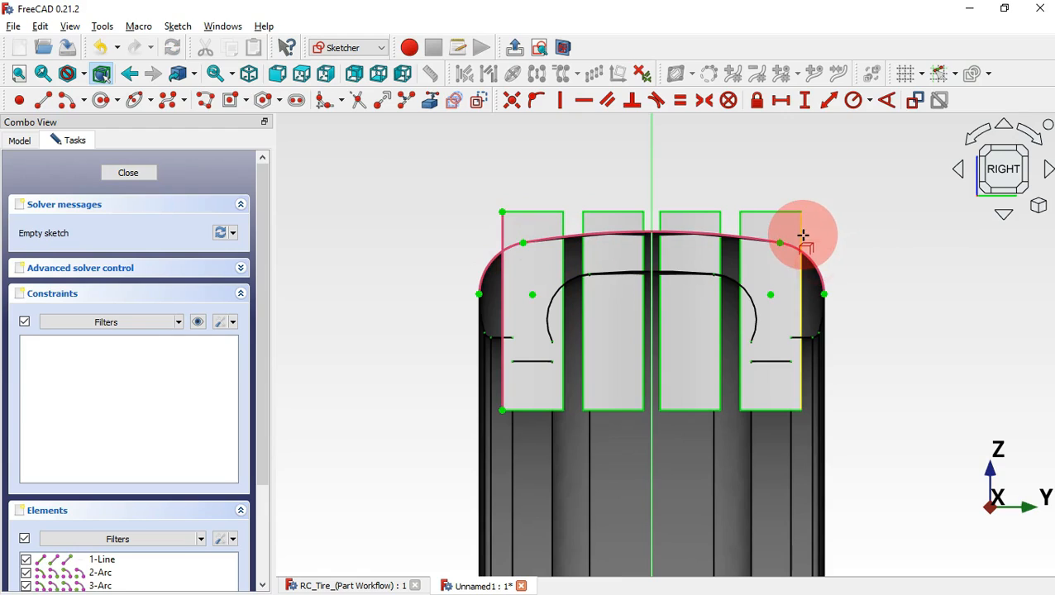
pyautogui.click(801, 236)
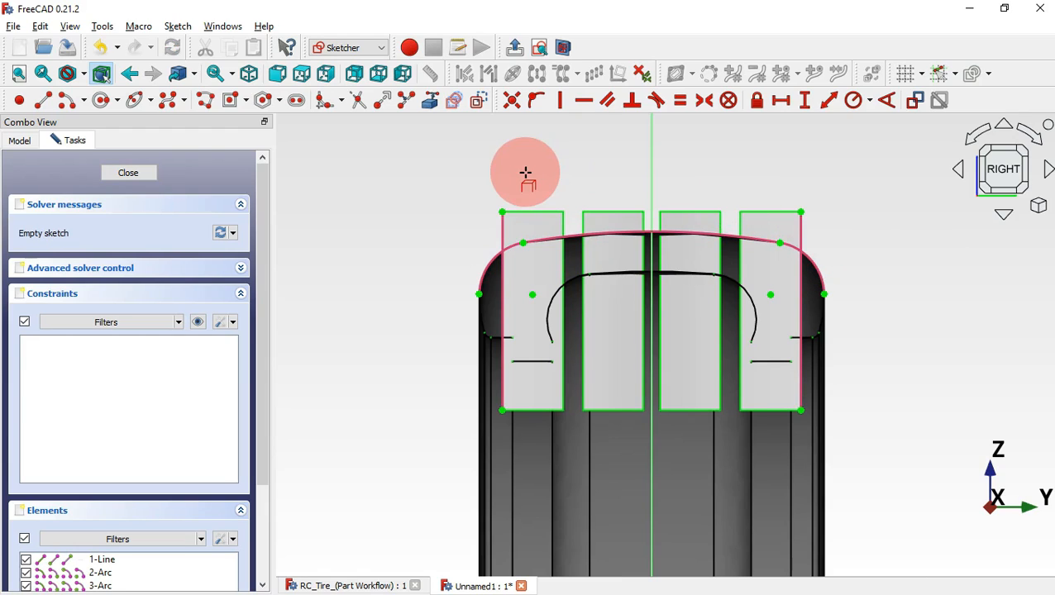
# Draw a centered rectangle on the vertical axis, wider than the tire, and raise its lower edge to about 11.7 mm above the horizontal axis.
pyautogui.click(230, 101)
pyautogui.scroll(-2, 707, 308)
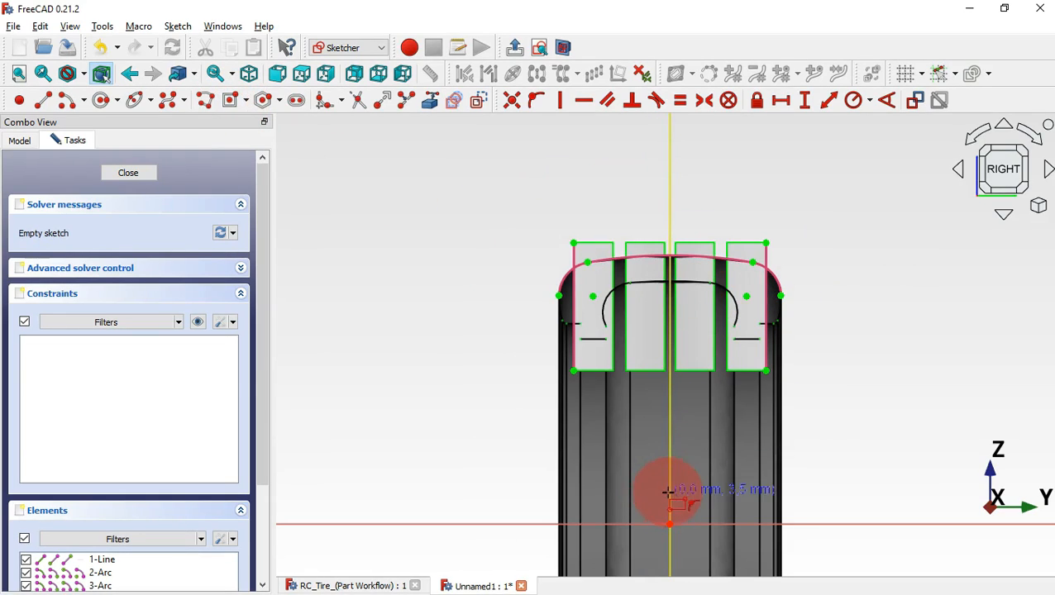
pyautogui.click(670, 453)
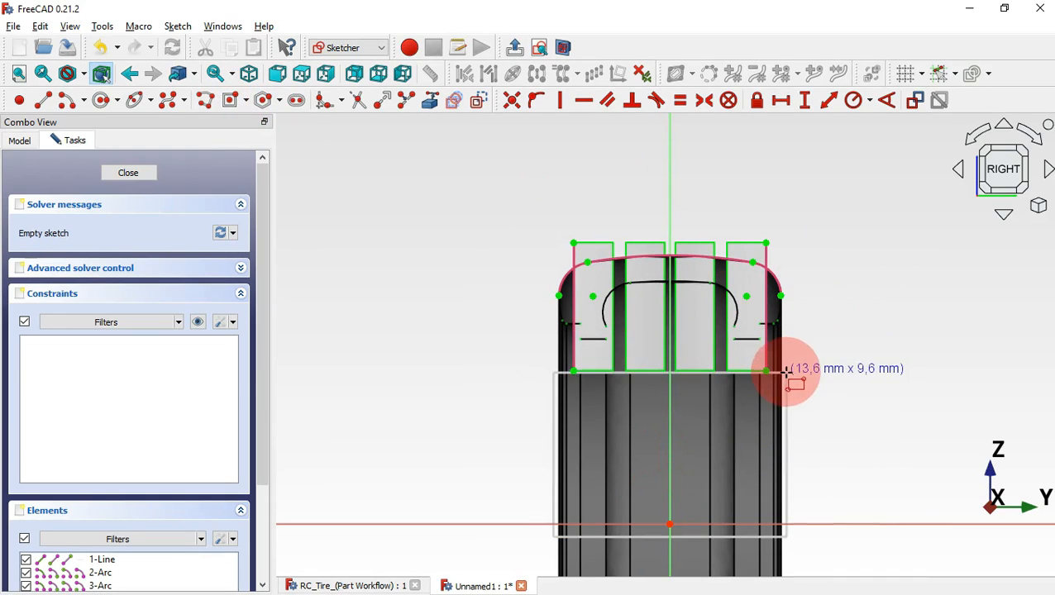
pyautogui.click(845, 281)
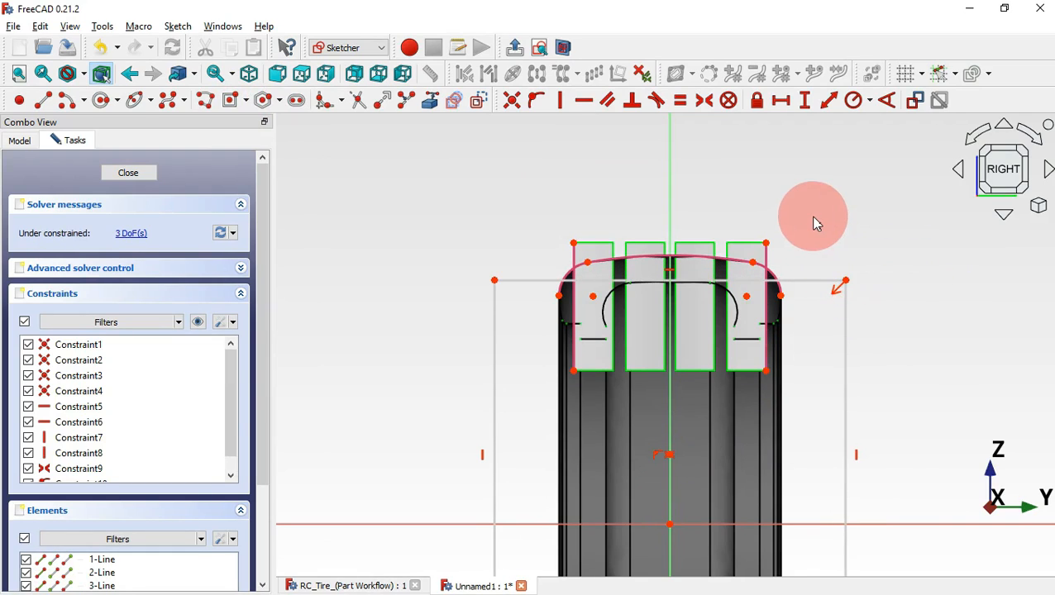
pyautogui.scroll(-2, 829, 245)
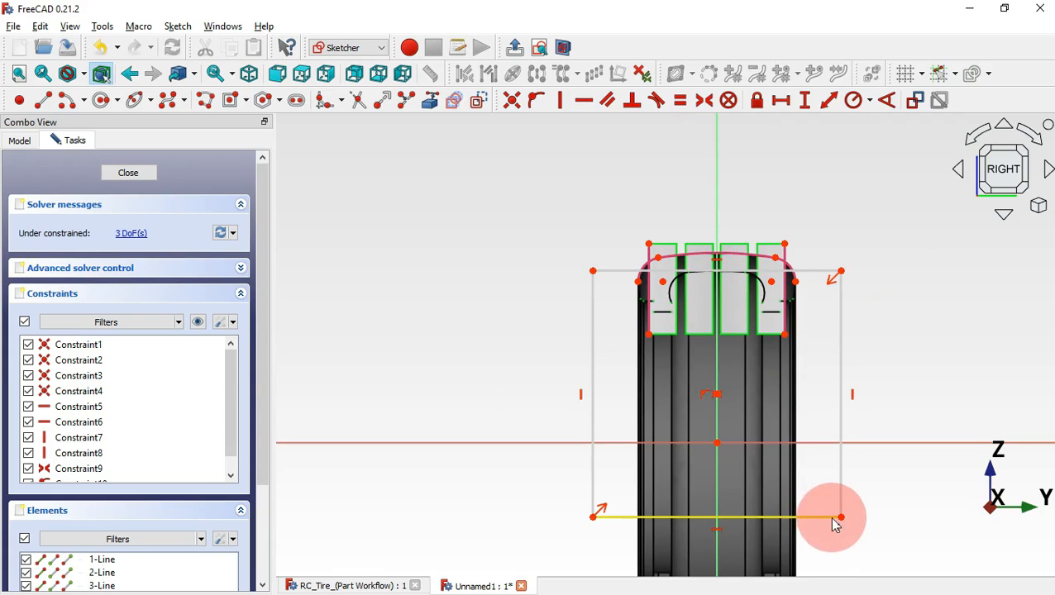
pyautogui.moveTo(808, 519); pyautogui.dragTo(797, 378)
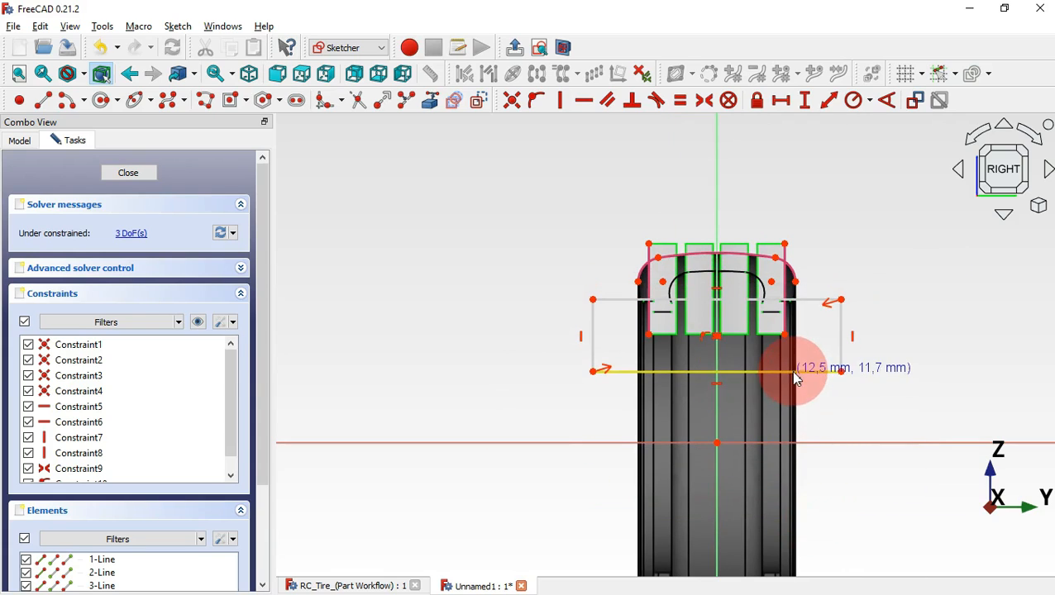
# Link the tire's inner crown arc as external geometry and raise the rectangle's upper edge to about 28.7 mm, just above that arc.
pyautogui.scroll(4, 699, 257)
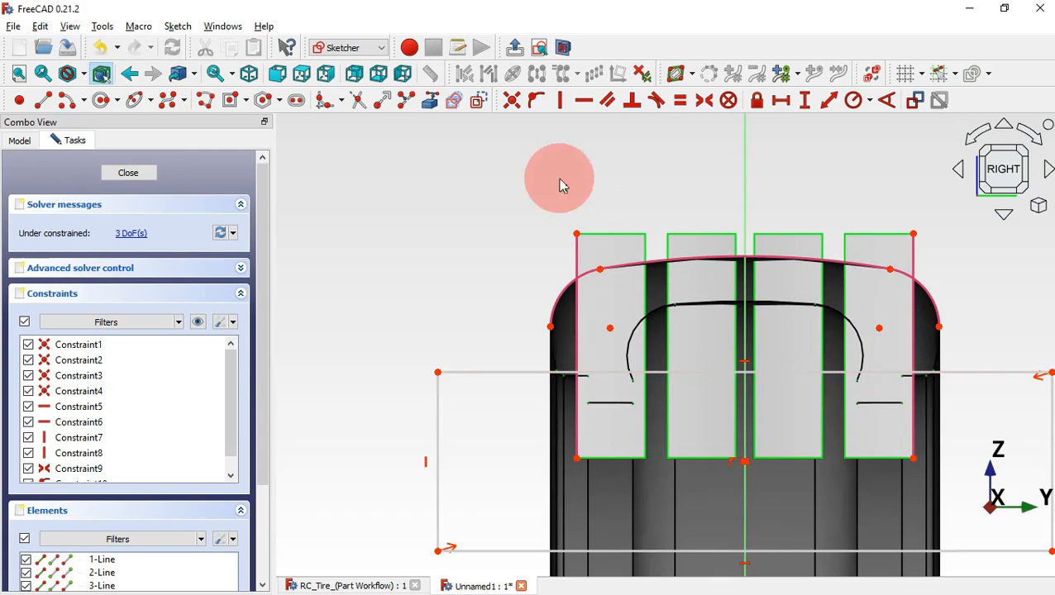
pyautogui.click(428, 101)
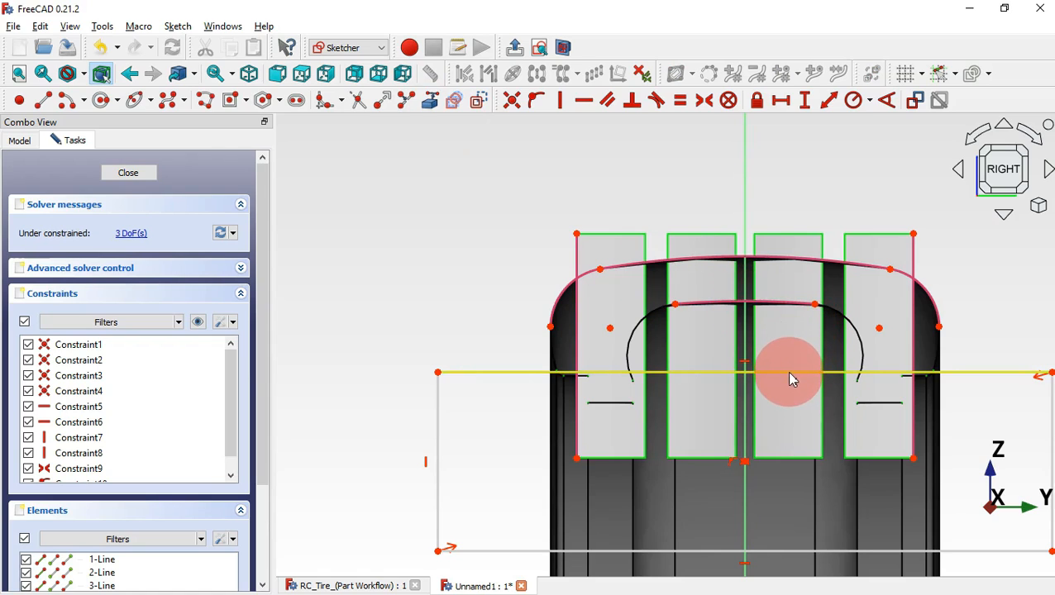
pyautogui.moveTo(791, 379); pyautogui.dragTo(786, 304)
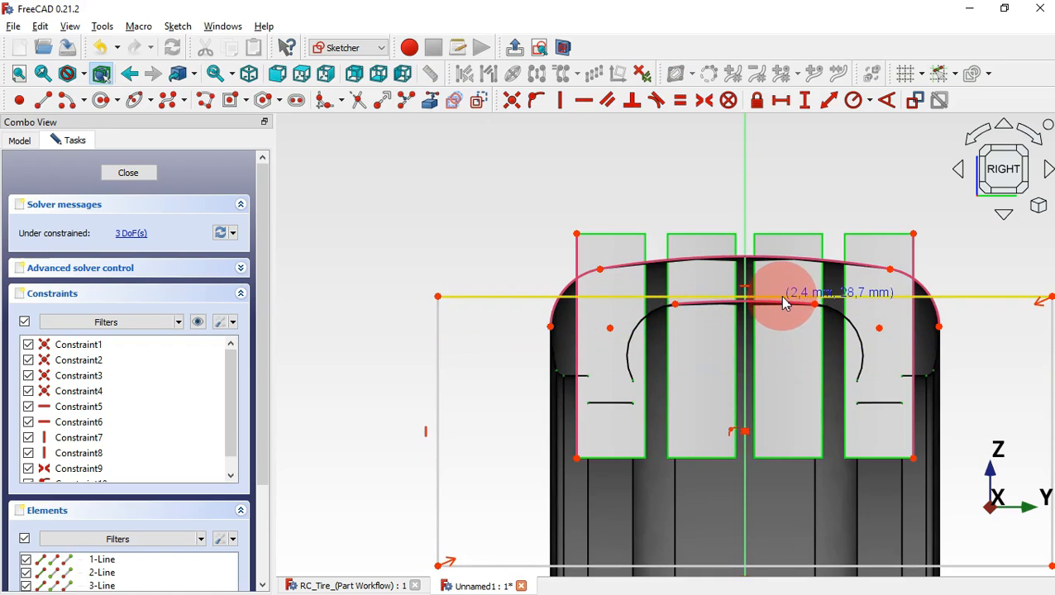
# Constrain the vertical distance between the inner crown arc's left endpoint and the rectangle's upper left corner to 0.5 mm.
pyautogui.click(806, 112)
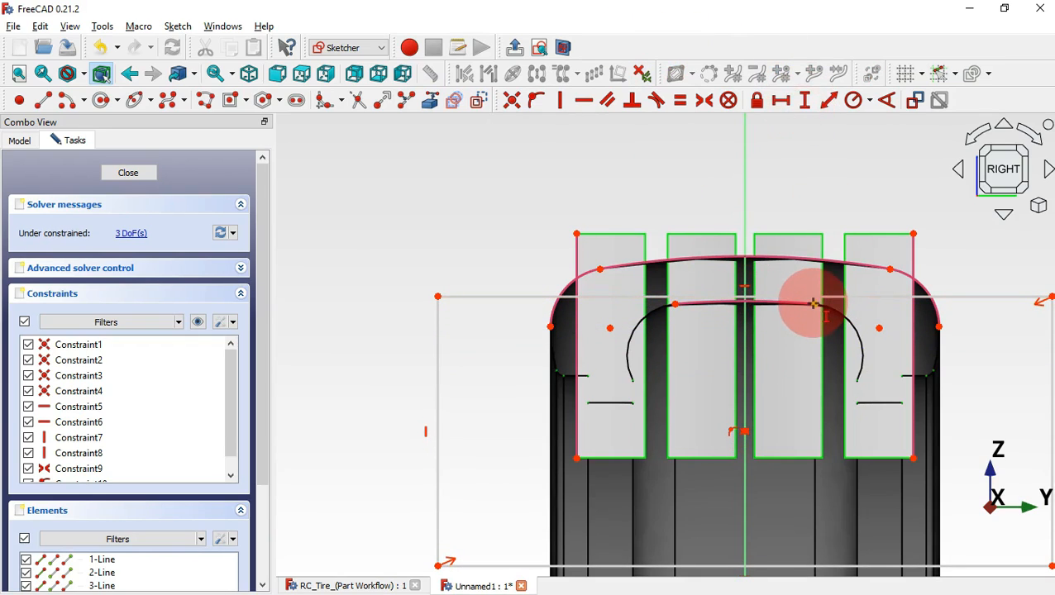
pyautogui.click(675, 304)
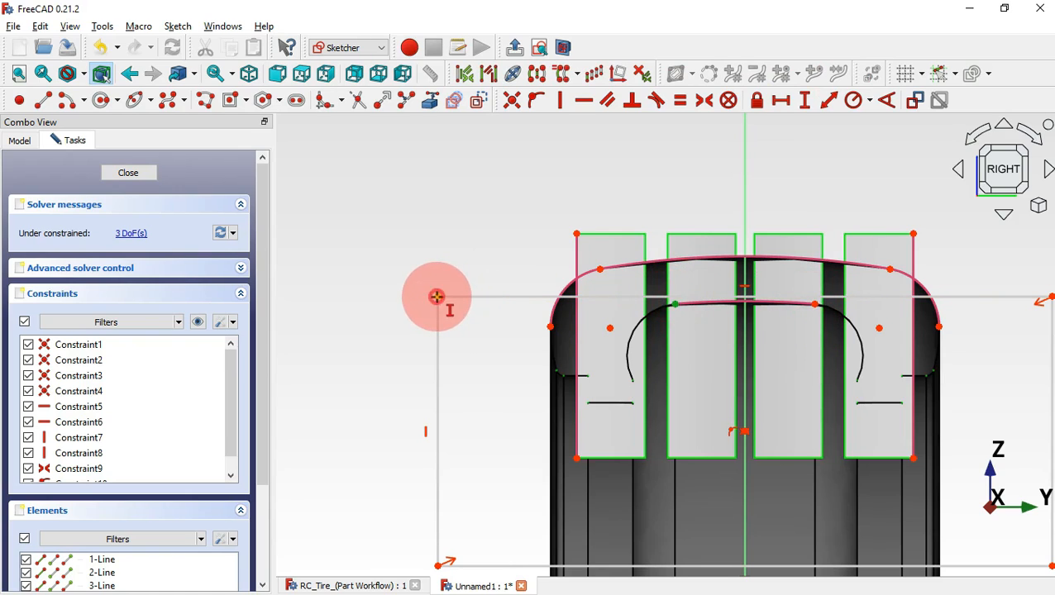
pyautogui.click(436, 296)
pyautogui.write('0.')
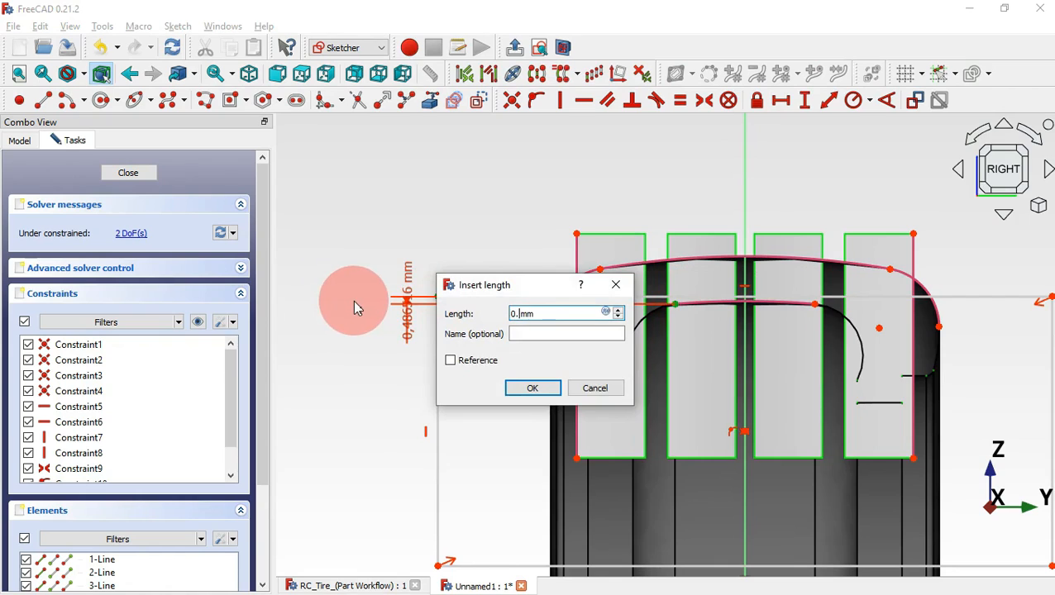
pyautogui.write('5')
pyautogui.press('Return')
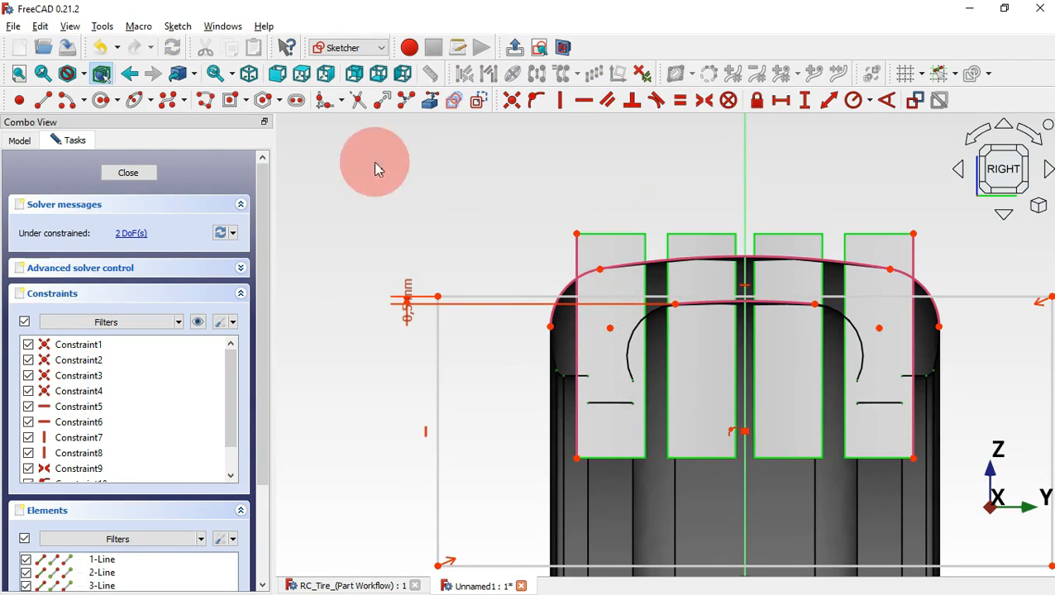
# Draw a second centered rectangle above the tread blocks, centered on the vertical axis at about 52.1 mm, and delete its lower edge.
pyautogui.click(236, 105)
pyautogui.scroll(-4, 584, 318)
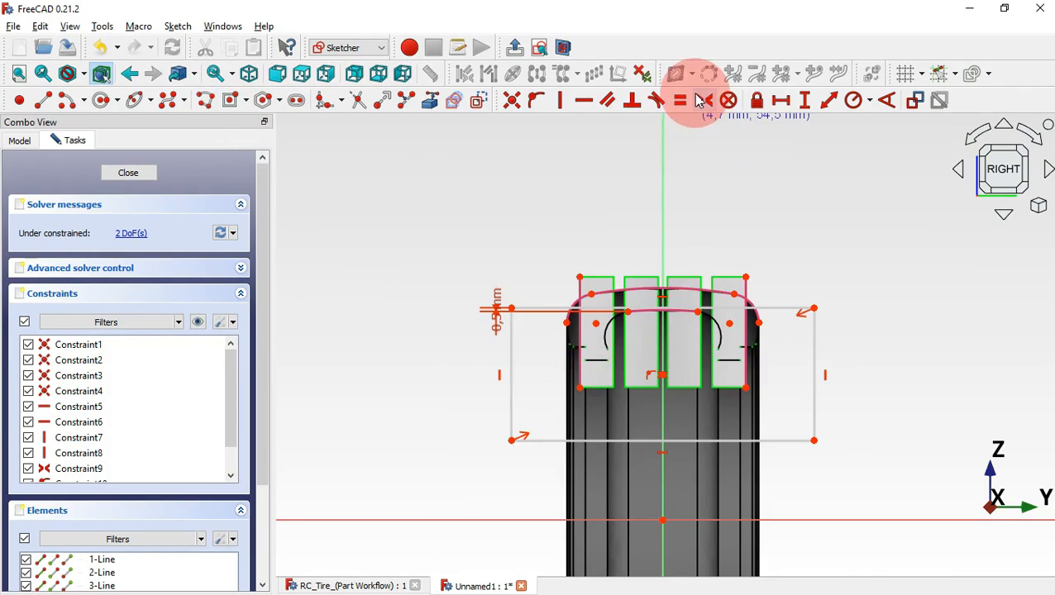
pyautogui.scroll(4, 683, 139)
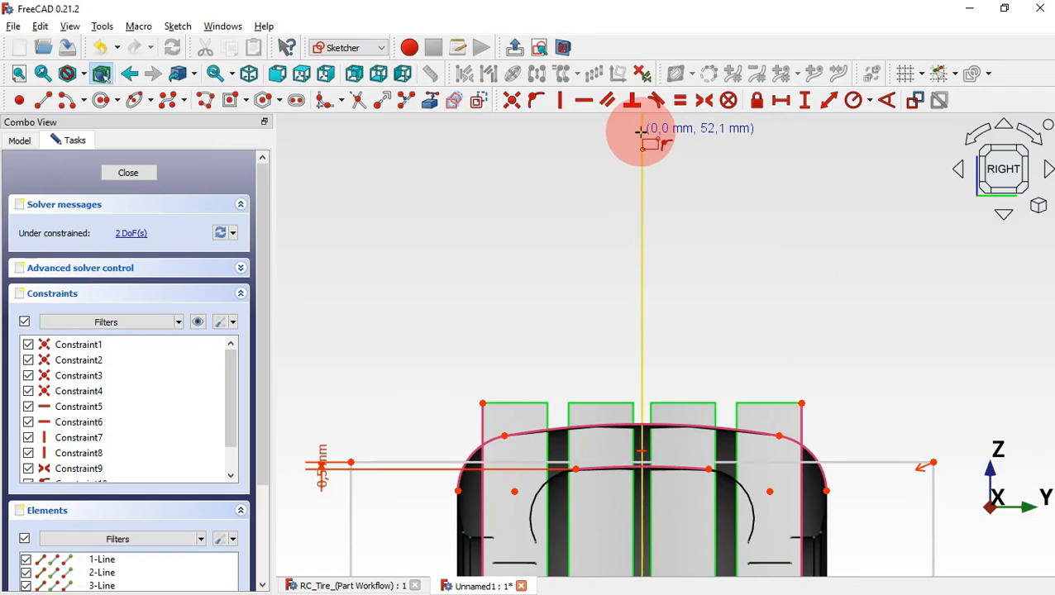
pyautogui.click(641, 132)
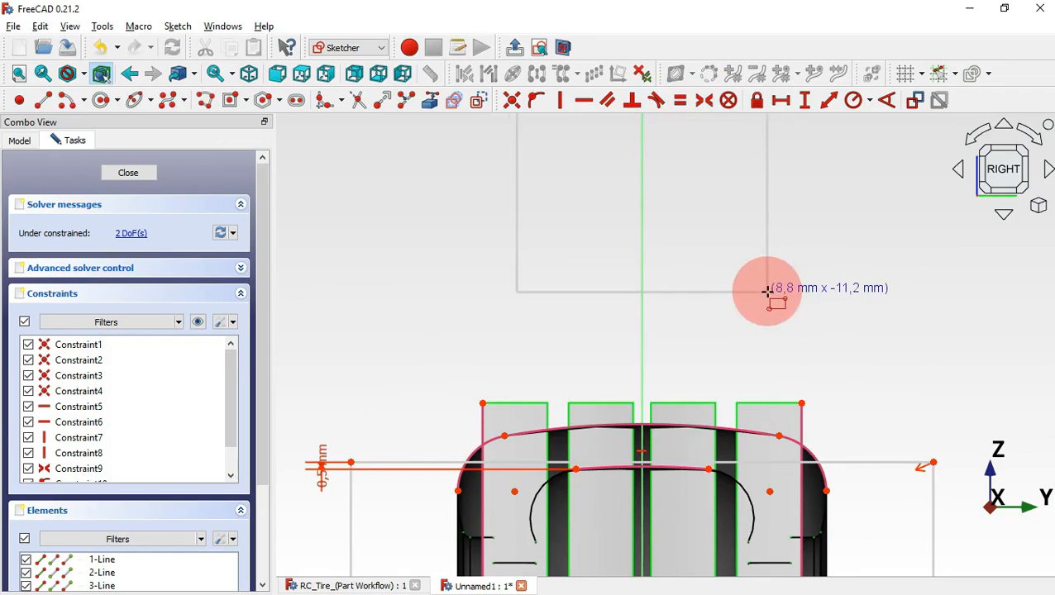
pyautogui.click(851, 330)
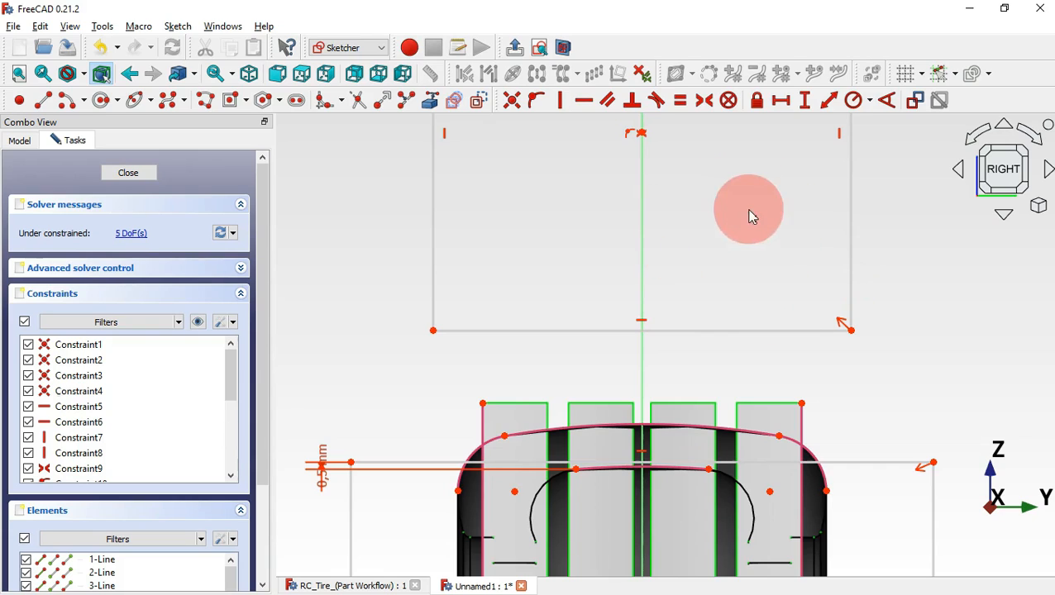
pyautogui.moveTo(764, 347); pyautogui.dragTo(697, 287)
pyautogui.press('Delete')
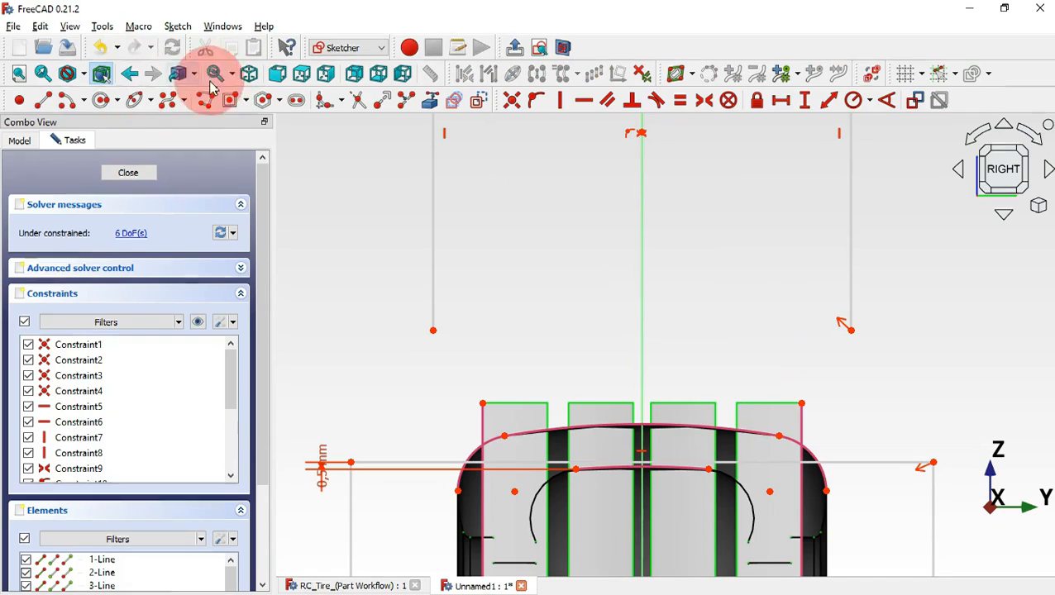
# Draw an arc by end points and rim point over the left outer tread block, starting on the block's outermost edge.
pyautogui.click(84, 101)
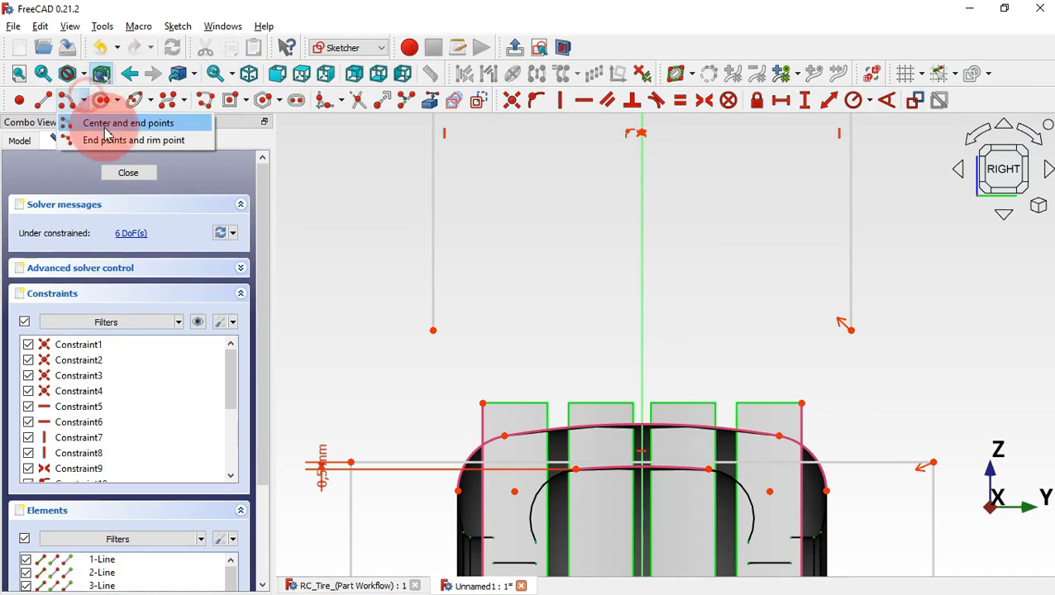
pyautogui.click(164, 142)
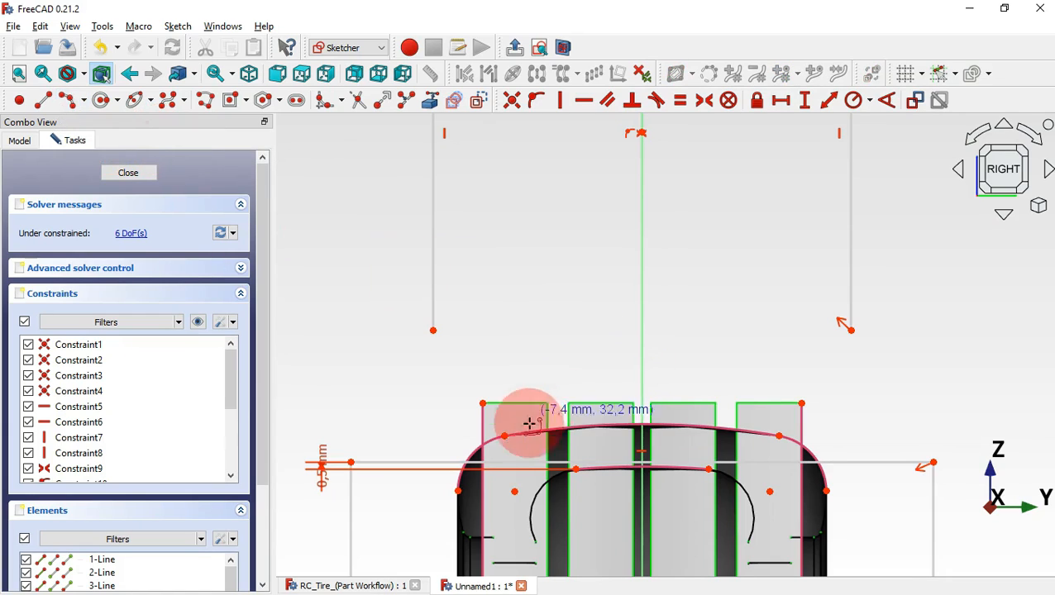
pyautogui.click(486, 437)
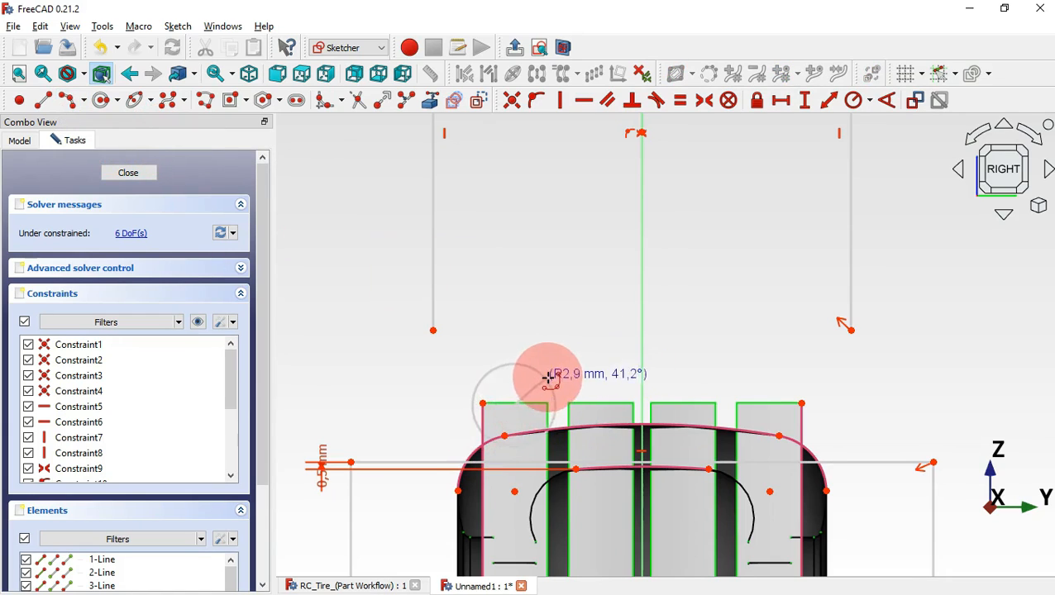
pyautogui.click(501, 417)
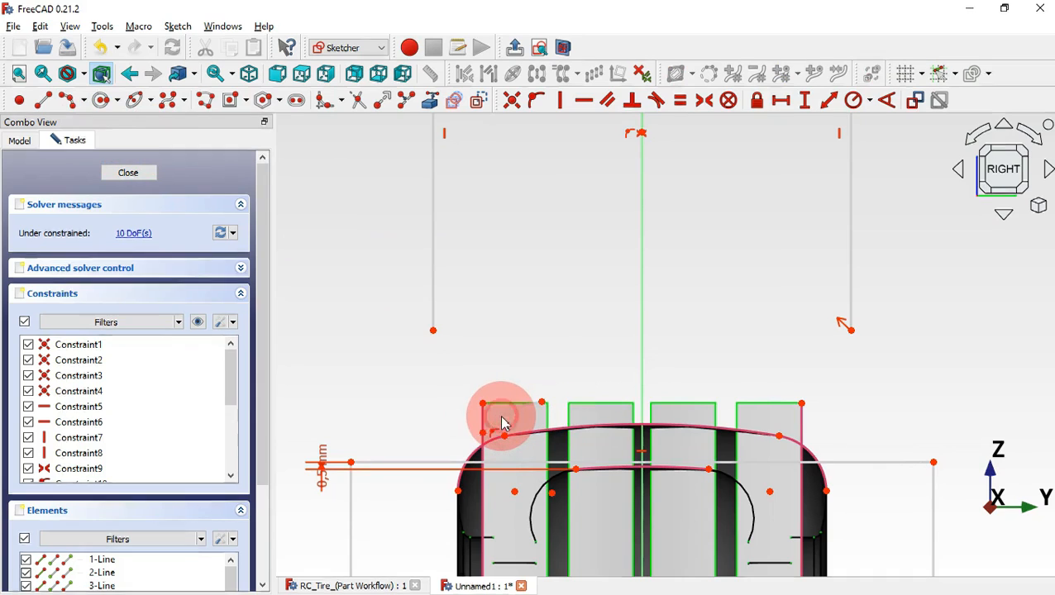
# Draw an arc of about 6.7 mm radius over the right outer tread block from its outermost edge, and a crown arc joining both side arcs.
pyautogui.click(803, 428)
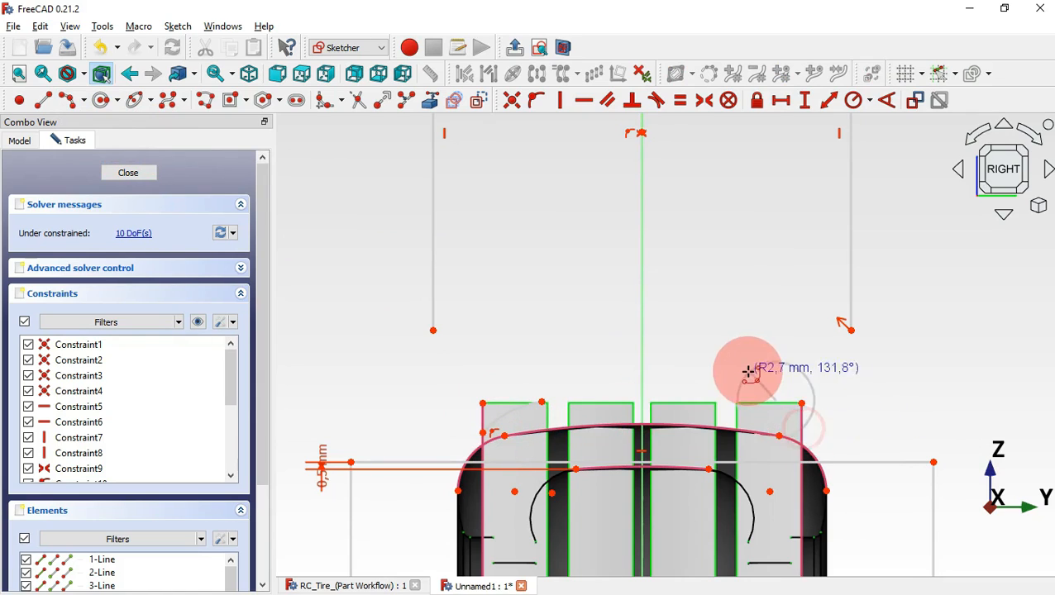
pyautogui.click(737, 382)
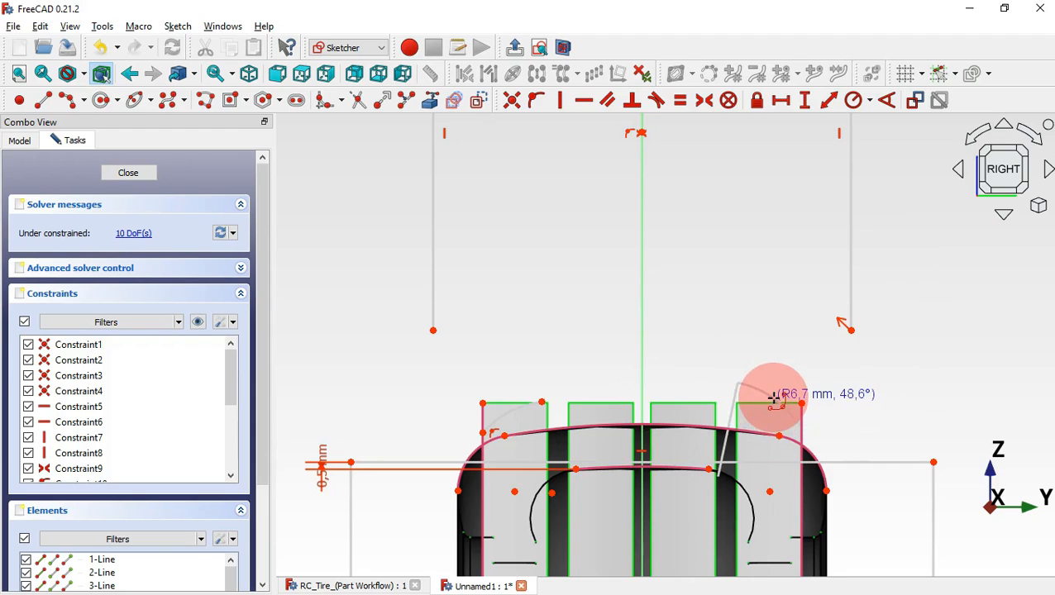
pyautogui.click(774, 398)
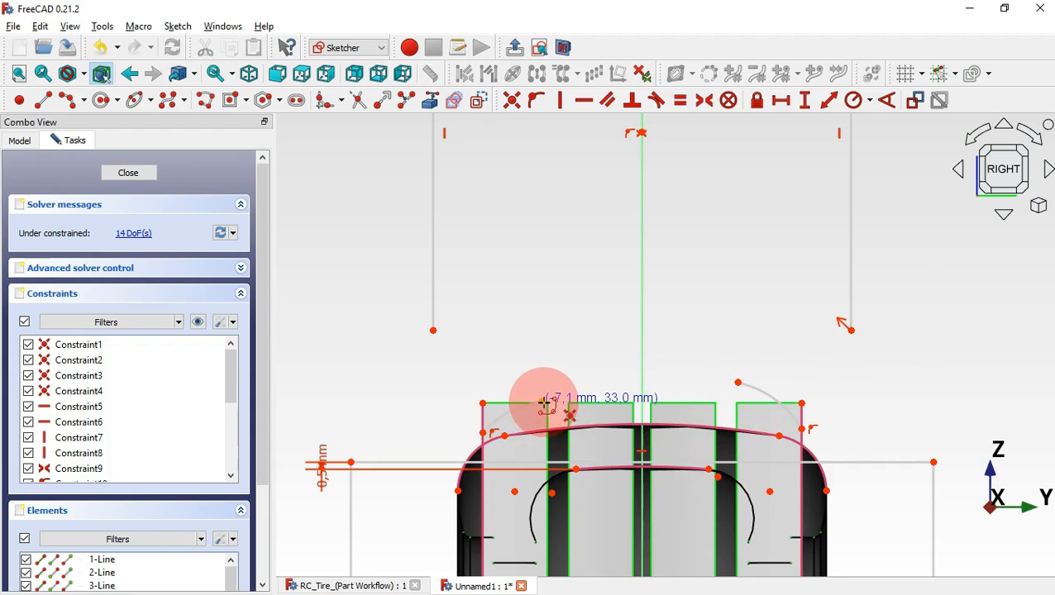
pyautogui.click(543, 402)
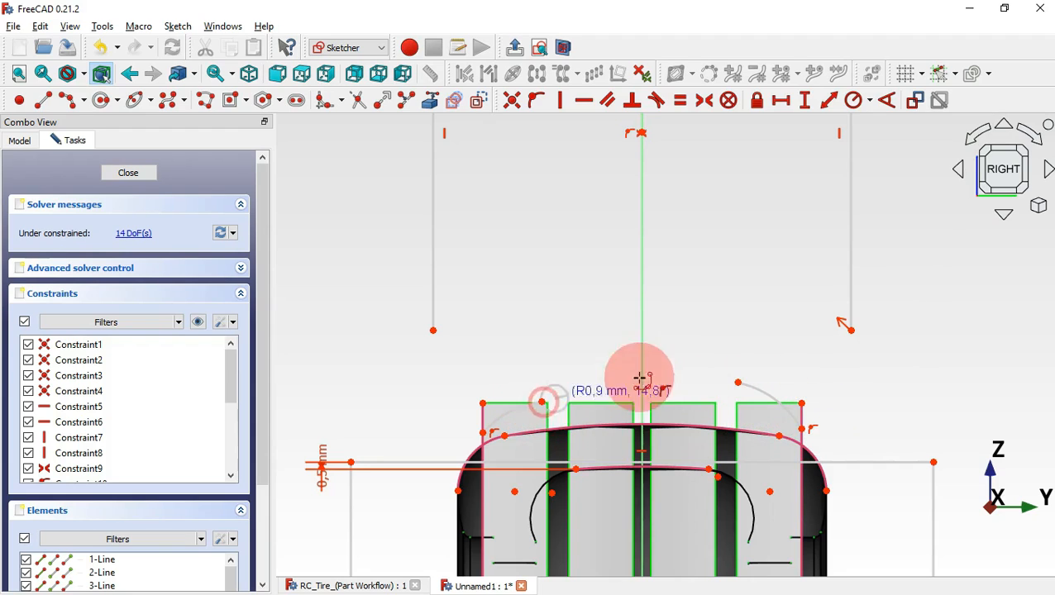
pyautogui.click(740, 381)
pyautogui.click(680, 383)
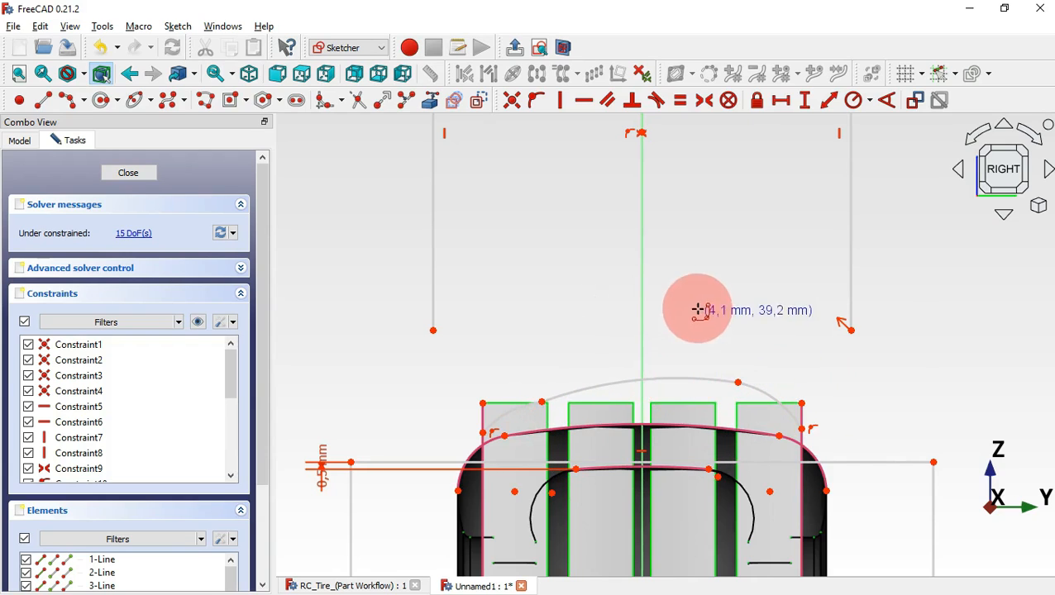
# Make the crown arc tangent to the left and right side arcs at their shared endpoints.
pyautogui.scroll(-2, 686, 323)
pyautogui.scroll(4, 646, 380)
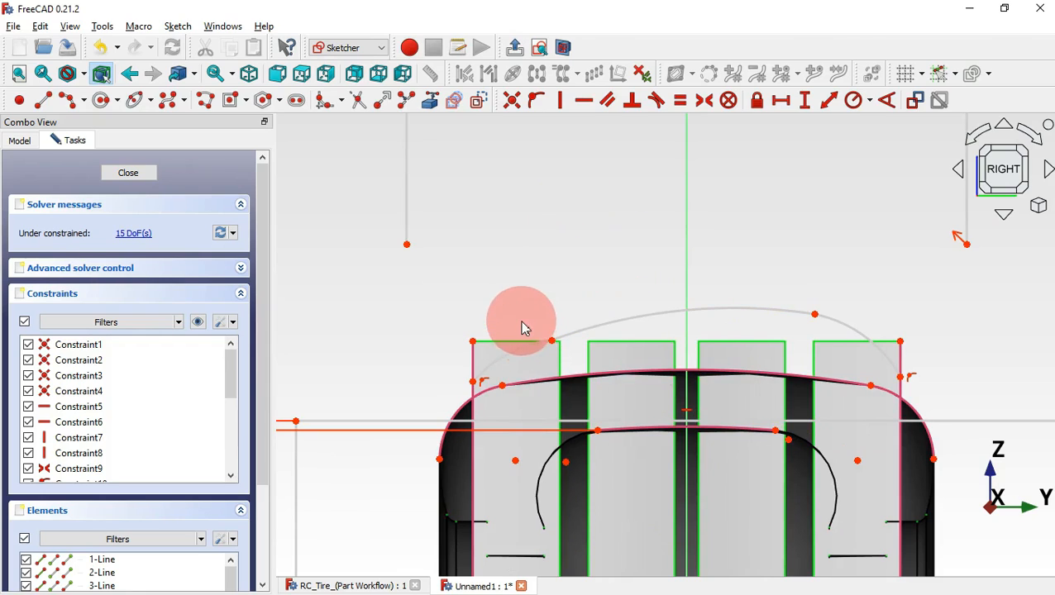
pyautogui.click(551, 340)
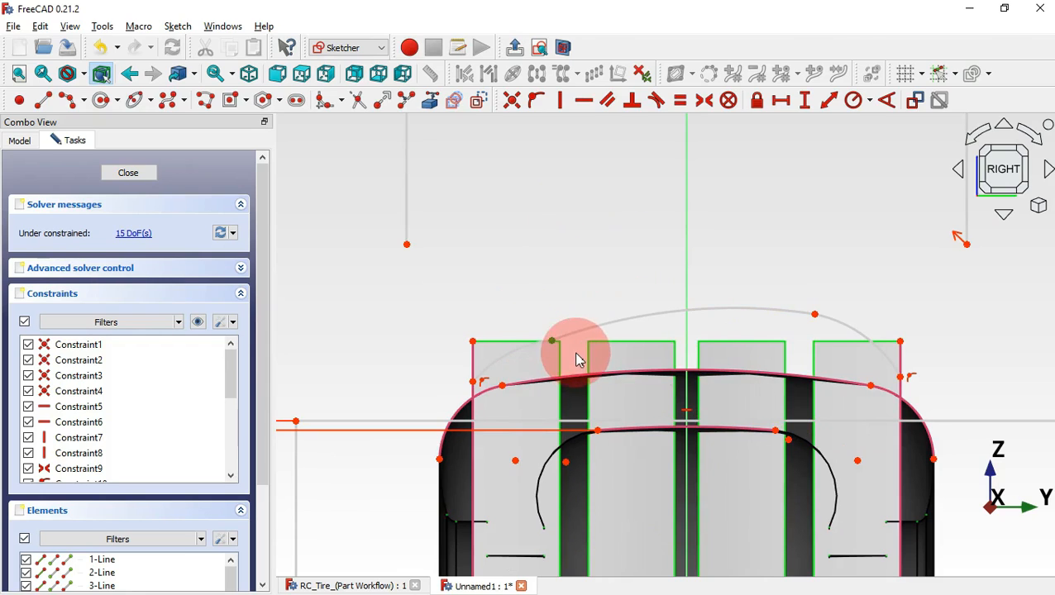
pyautogui.click(654, 99)
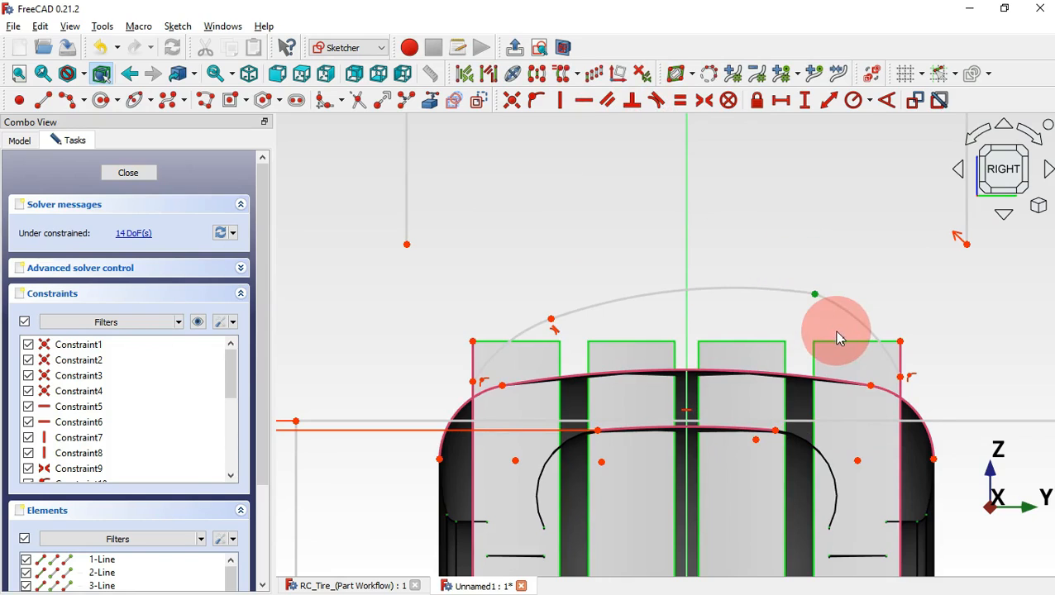
pyautogui.click(814, 295)
pyautogui.click(655, 101)
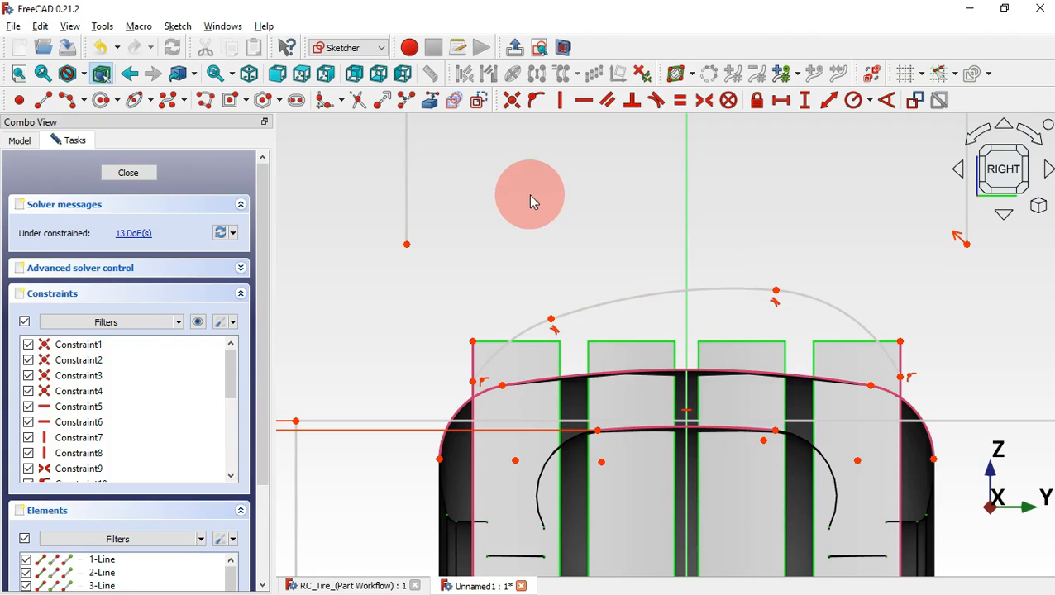
# Constrain the crown arc's center point to lie vertically in line with the sketch origin.
pyautogui.scroll(-5, 534, 207)
pyautogui.scroll(2, 600, 395)
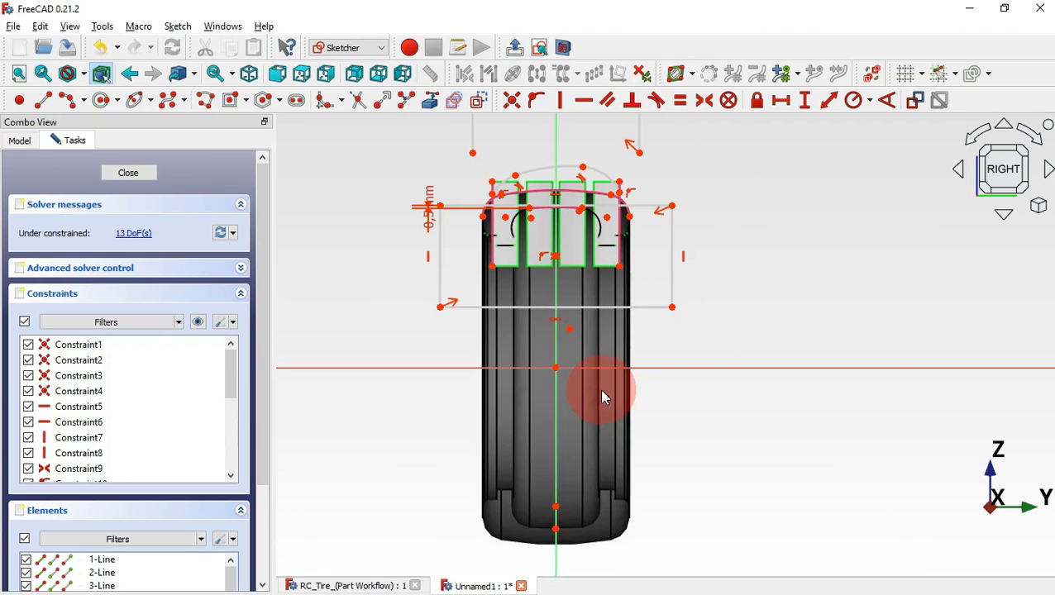
pyautogui.moveTo(573, 348); pyautogui.dragTo(563, 351)
pyautogui.moveTo(533, 319); pyautogui.dragTo(581, 386)
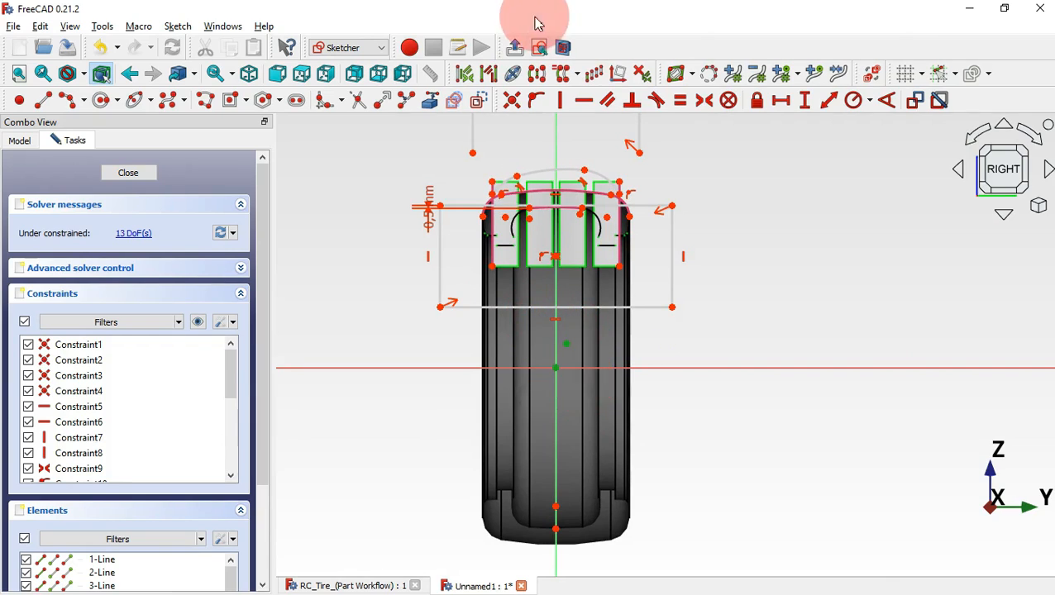
pyautogui.click(557, 100)
pyautogui.click(558, 99)
pyautogui.scroll(-2, 610, 283)
pyautogui.scroll(5, 610, 283)
pyautogui.scroll(-3, 608, 287)
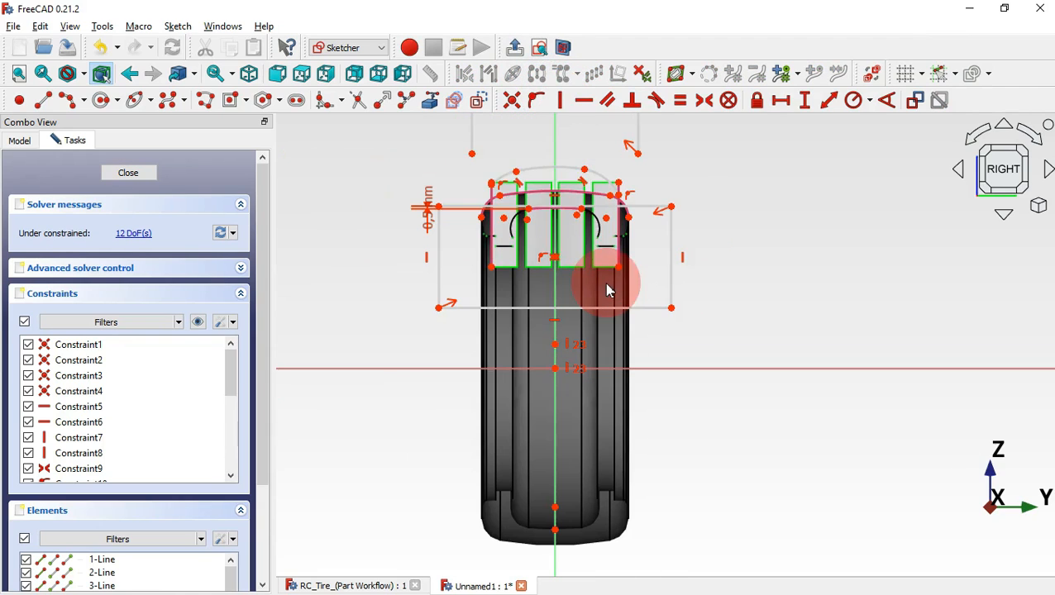
# Lower the left side arc's outer endpoint along the block edge and constrain it onto the tire's left outer contour arc.
pyautogui.scroll(5, 506, 149)
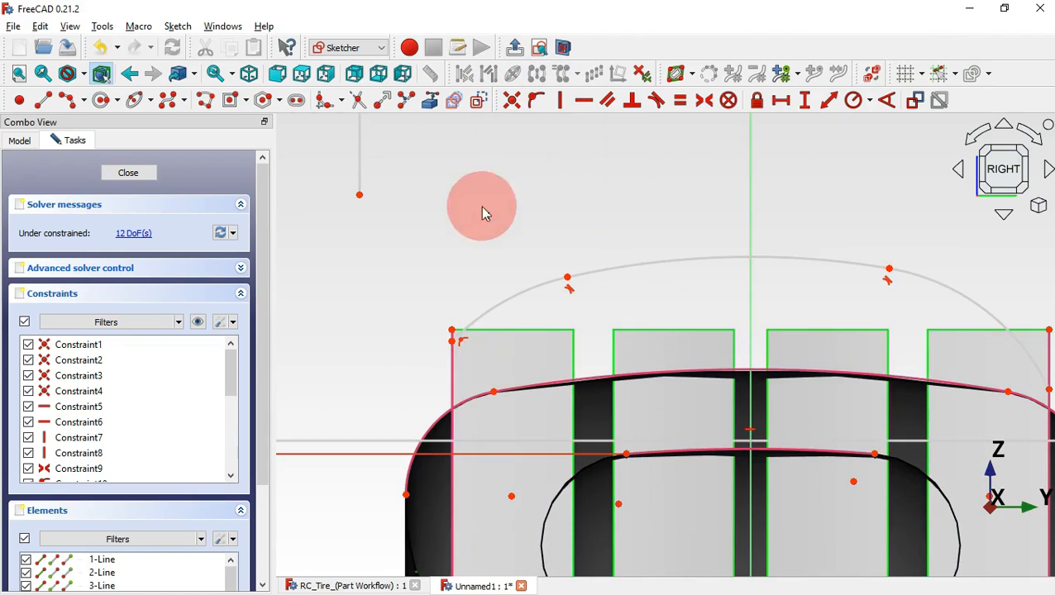
pyautogui.moveTo(456, 349); pyautogui.dragTo(456, 388)
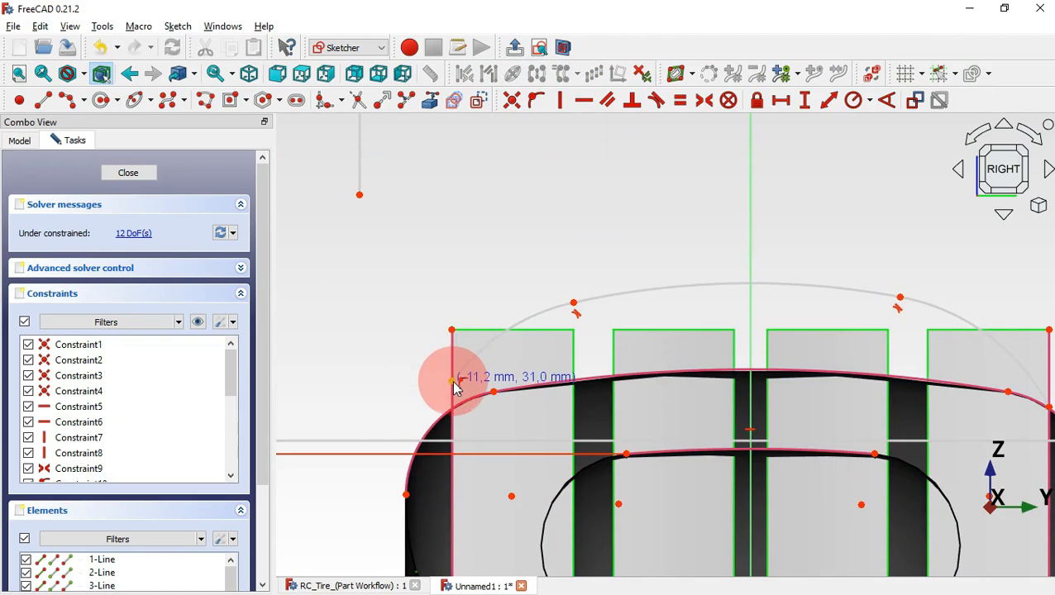
pyautogui.click(536, 100)
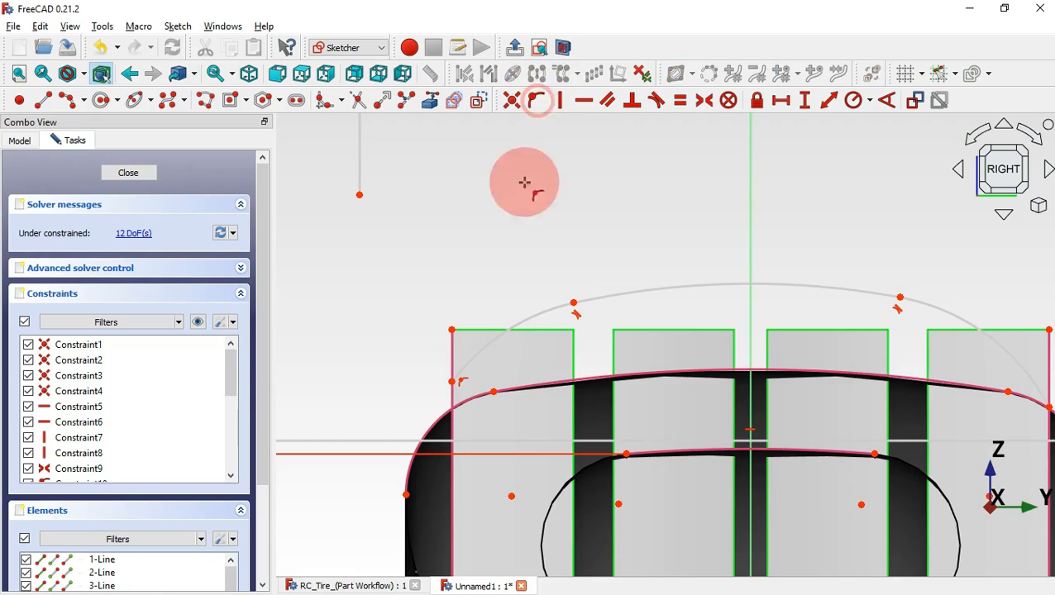
pyautogui.click(452, 381)
pyautogui.click(467, 401)
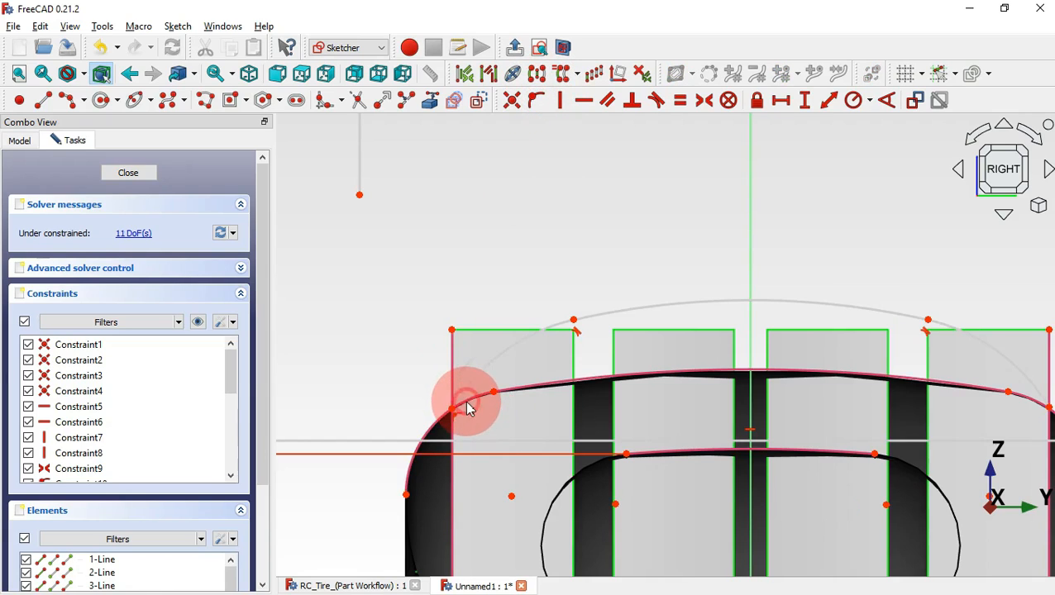
# Constrain the right side arc's outer endpoint onto the tire's right outer contour arc.
pyautogui.scroll(-2, 372, 309)
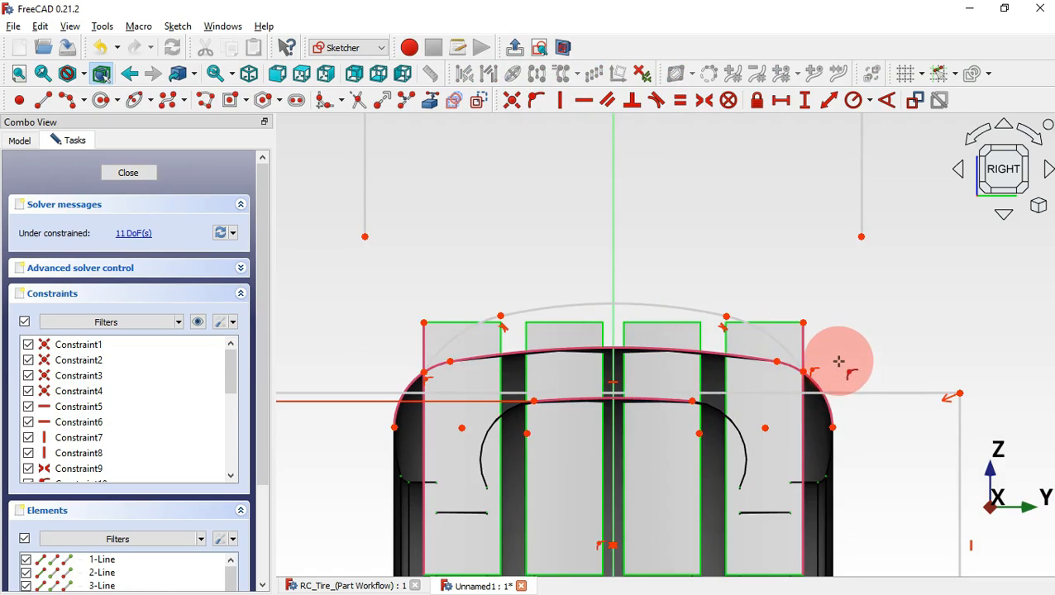
pyautogui.scroll(4, 838, 362)
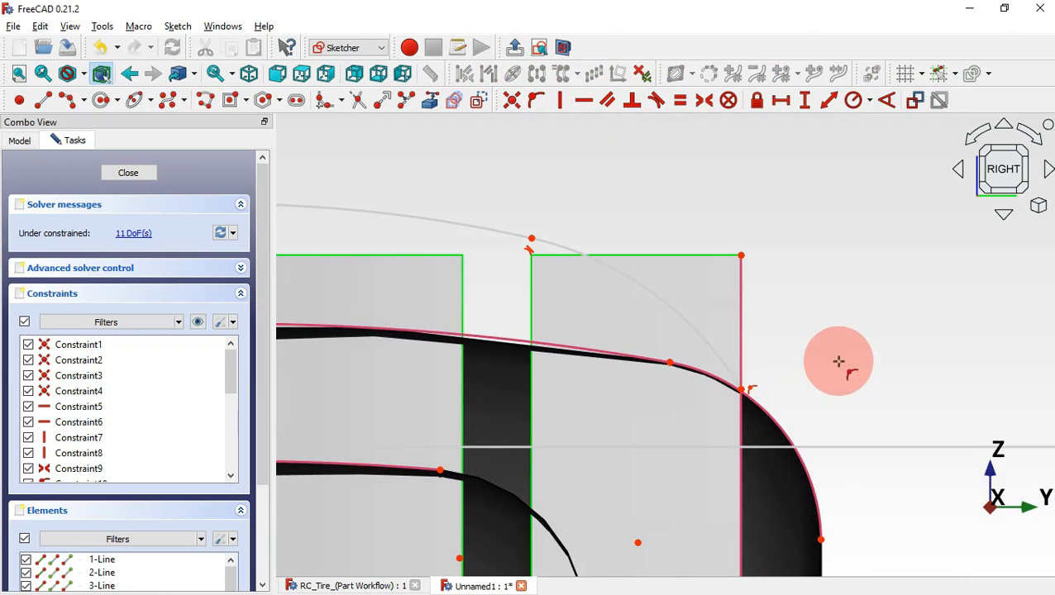
pyautogui.click(744, 389)
pyautogui.click(760, 404)
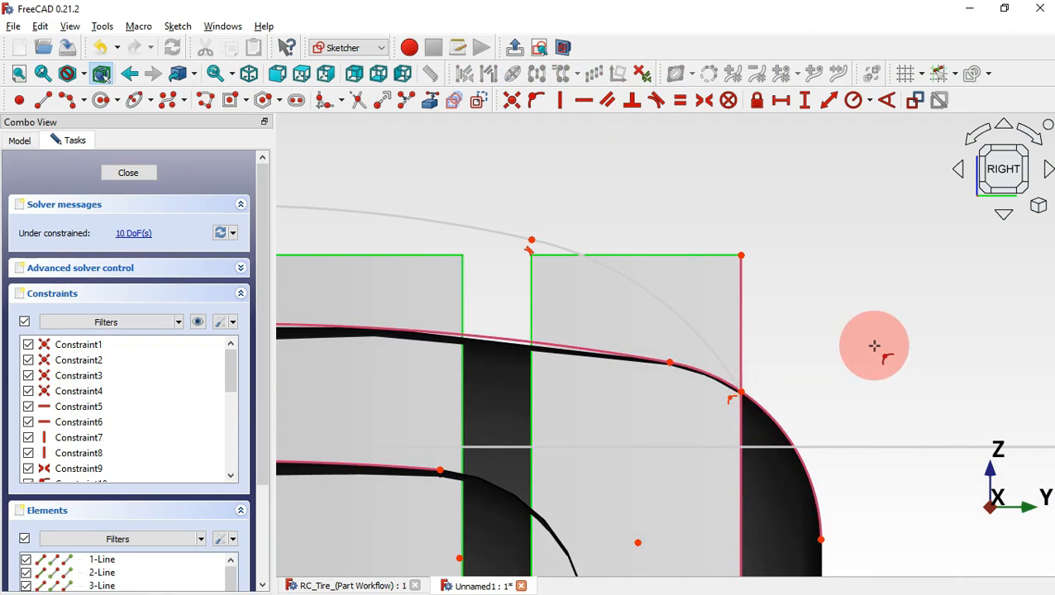
# Make the lower end of the upper rectangle's left edge coincident with the left side arc's outer endpoint.
pyautogui.scroll(-3, 874, 346)
pyautogui.scroll(-2, 874, 346)
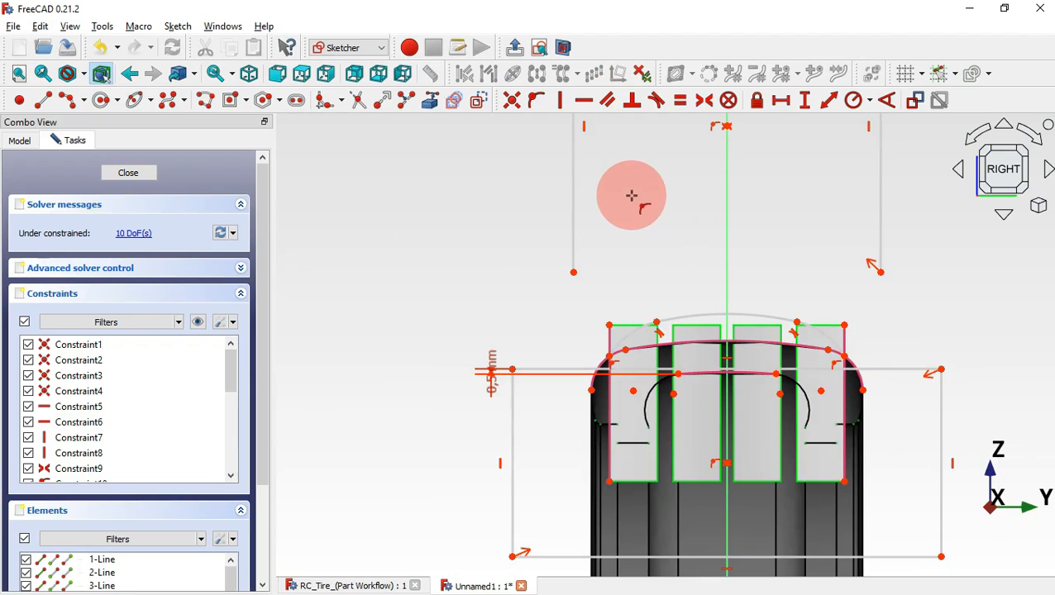
pyautogui.scroll(2, 631, 195)
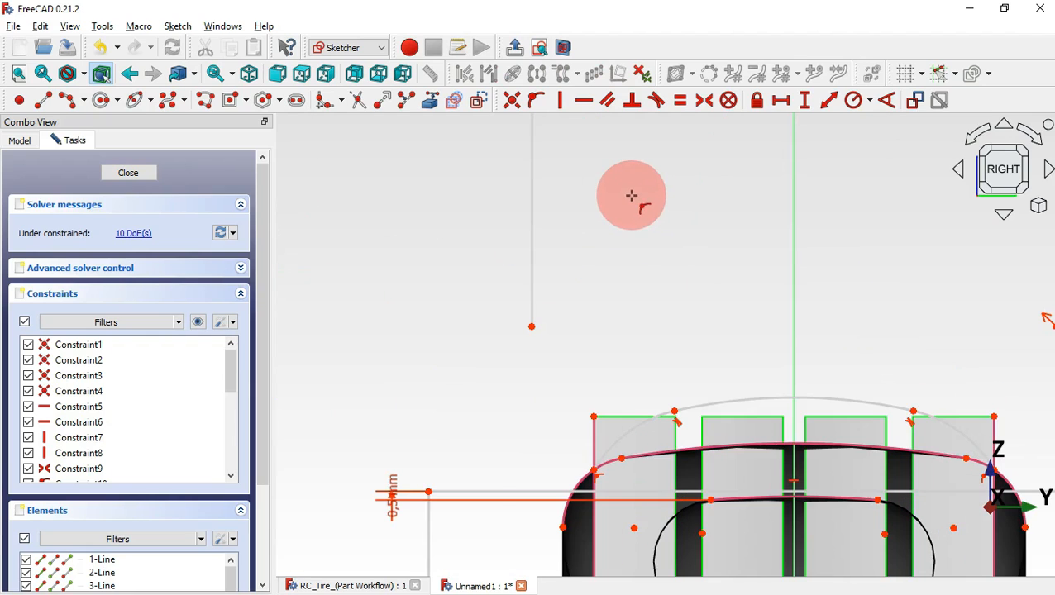
pyautogui.click(511, 103)
pyautogui.click(530, 326)
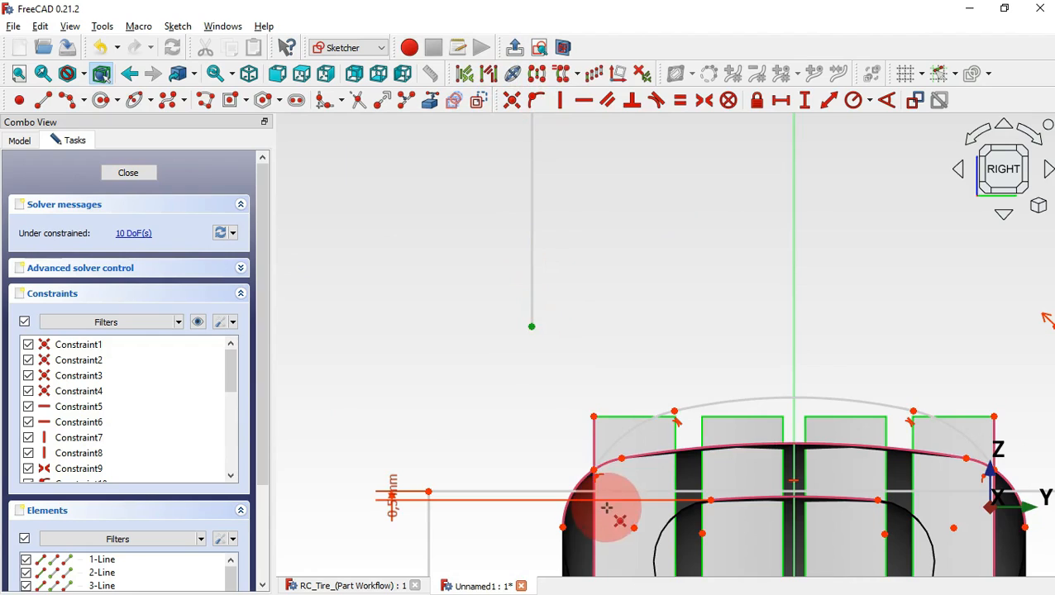
pyautogui.click(594, 469)
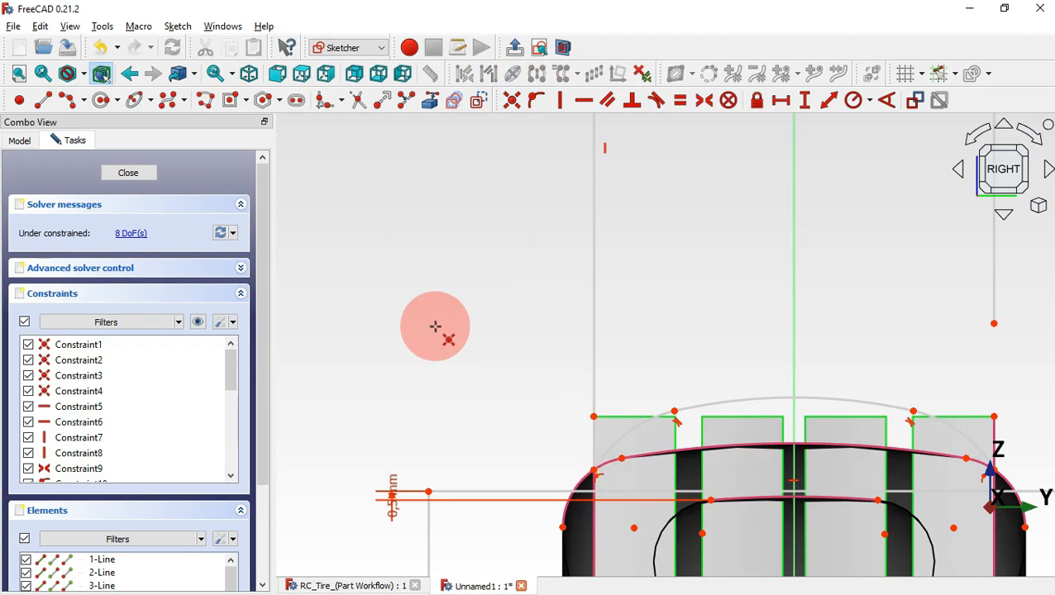
# Make the lower end of the upper rectangle's right edge coincident with the right side arc's outer endpoint.
pyautogui.scroll(-3, 436, 328)
pyautogui.scroll(5, 721, 357)
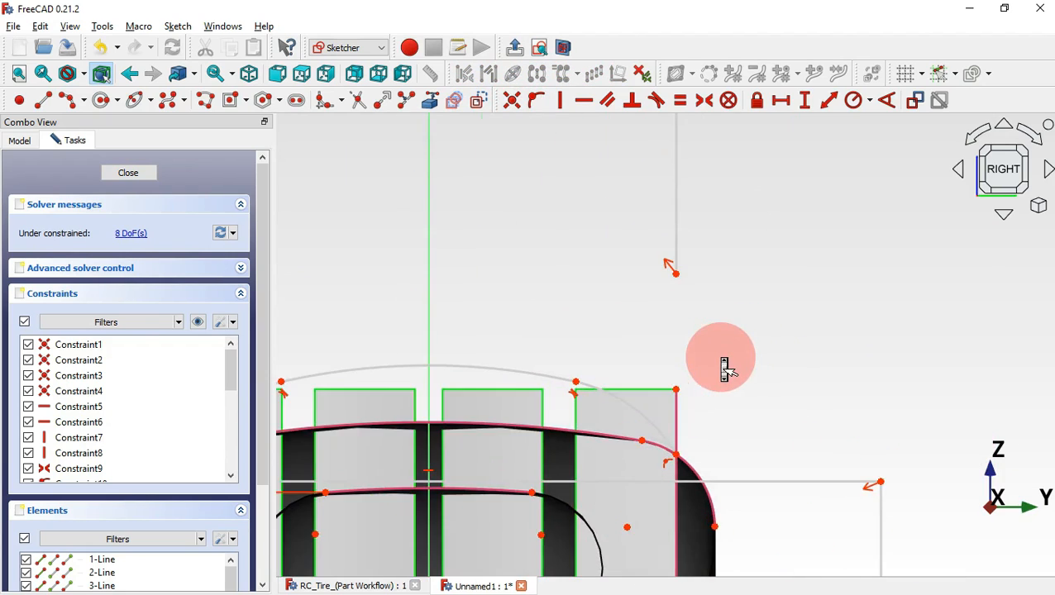
pyautogui.click(677, 455)
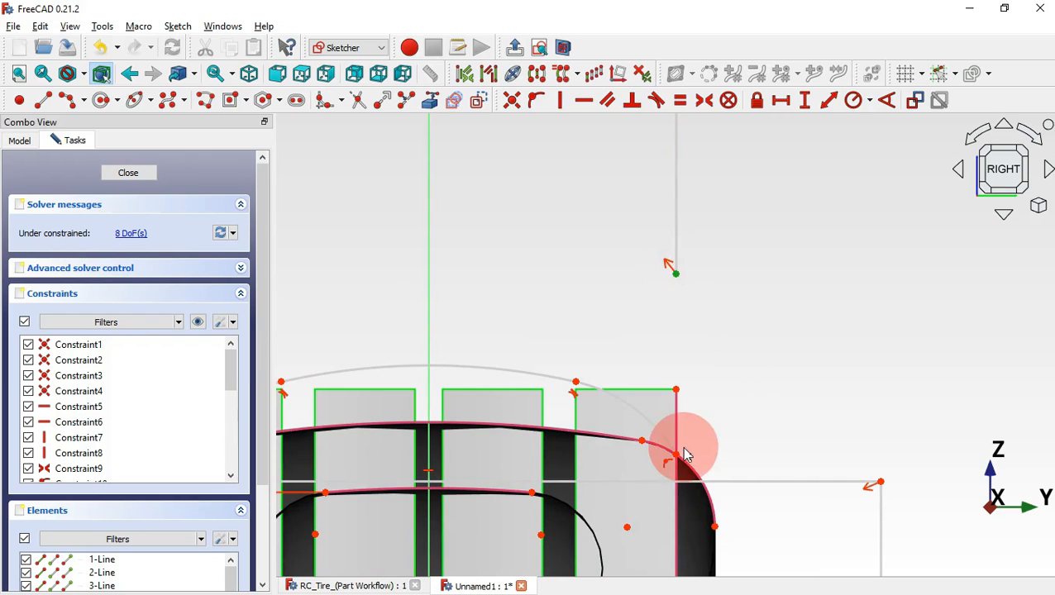
pyautogui.press('c')
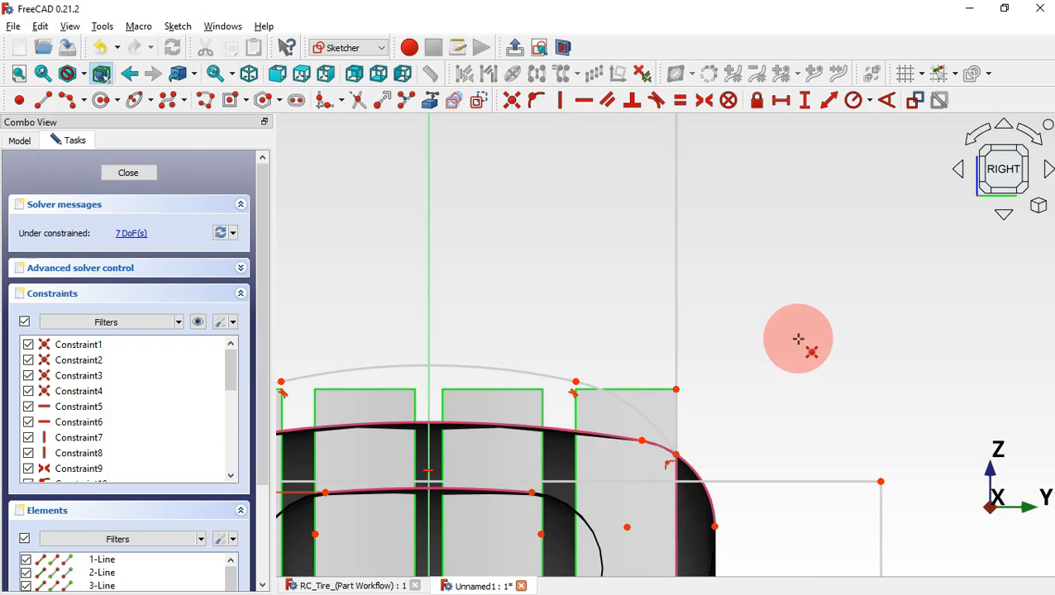
# Constrain the left side arc's radius to 10 mm and the crown arc's radius to 50 mm.
pyautogui.scroll(-3, 797, 341)
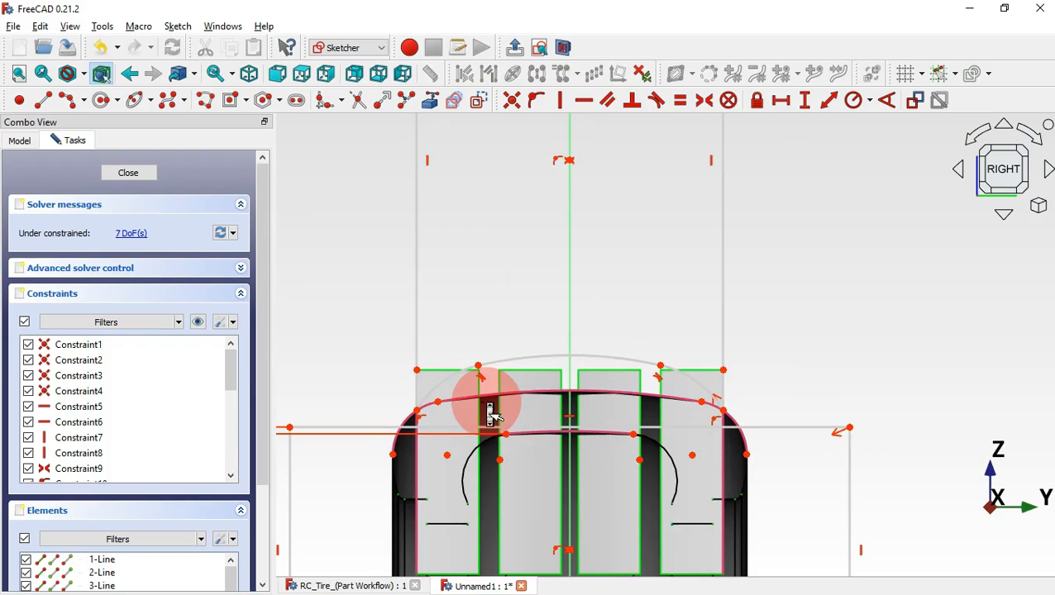
pyautogui.scroll(2, 491, 416)
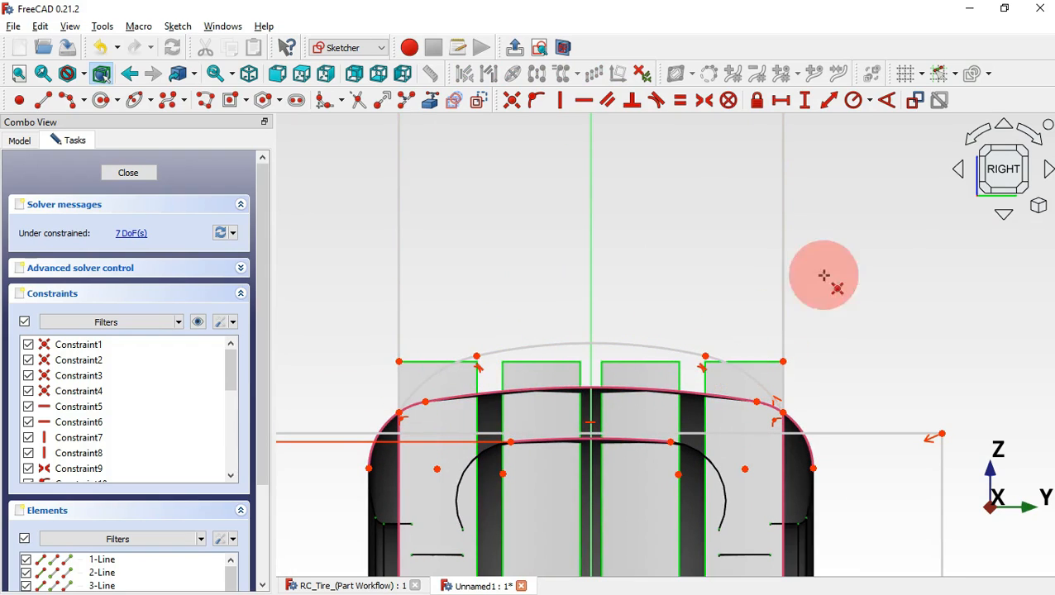
pyautogui.click(857, 102)
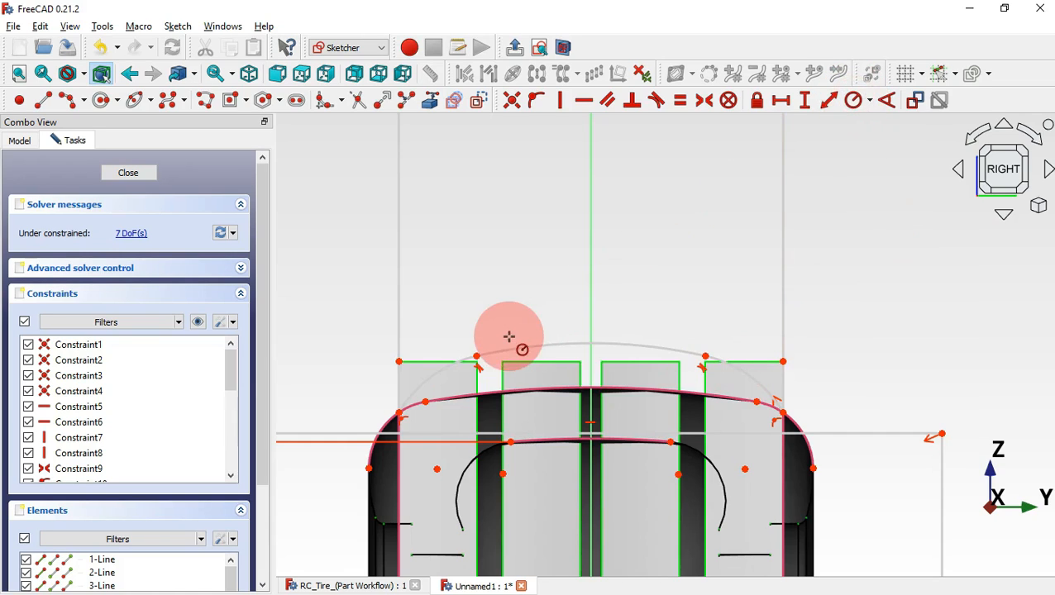
pyautogui.click(449, 364)
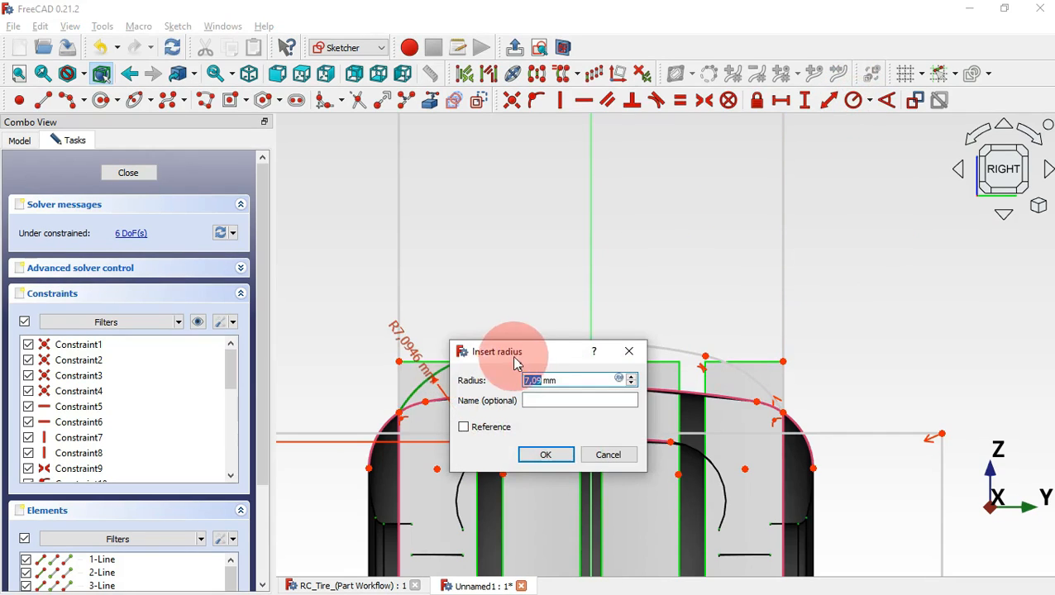
pyautogui.moveTo(533, 360); pyautogui.dragTo(606, 308)
pyautogui.write('10')
pyautogui.press('Return')
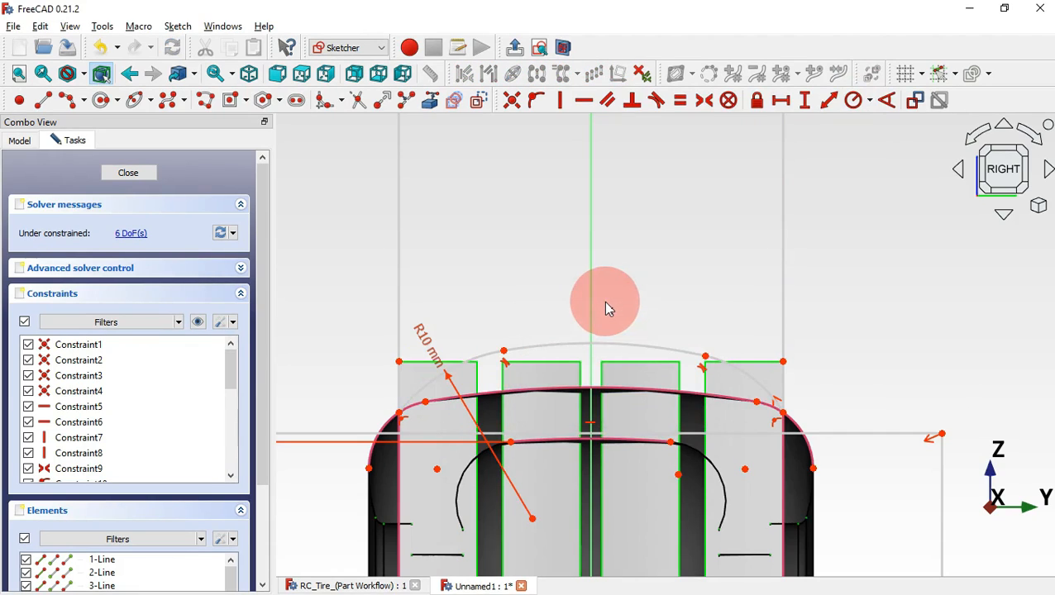
pyautogui.click(675, 351)
pyautogui.press('Return')
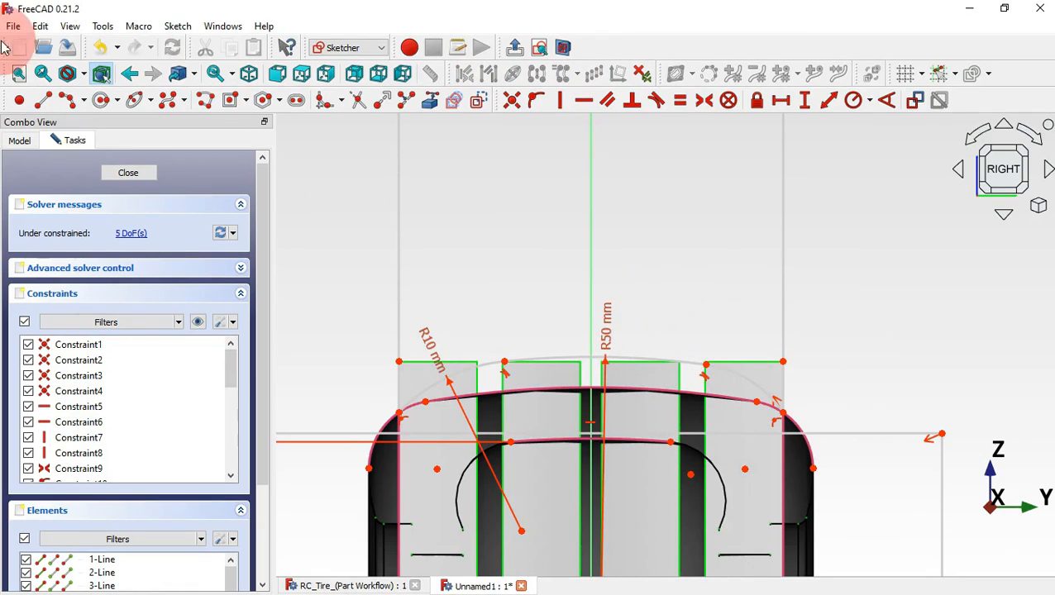
# Place a point on the sketch's vertical axis above the profile and constrain it onto the crown arc.
pyautogui.click(19, 100)
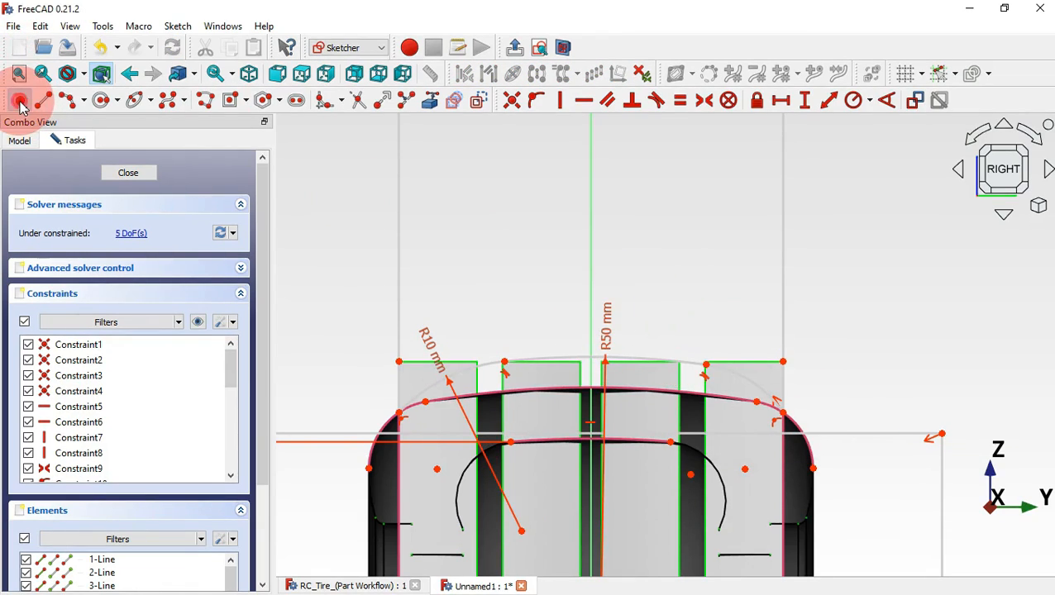
pyautogui.click(592, 280)
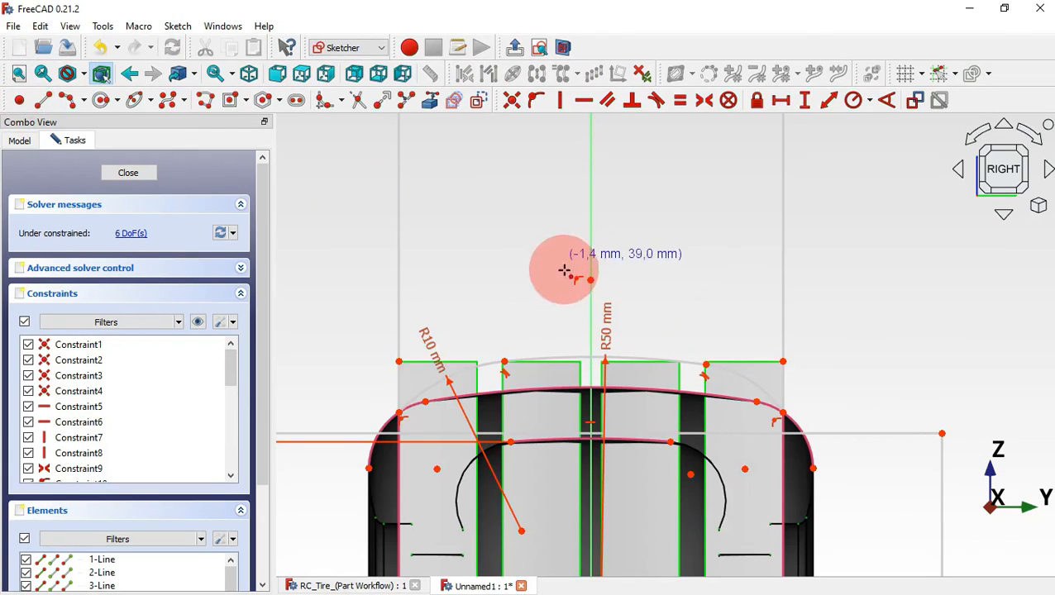
pyautogui.click(538, 108)
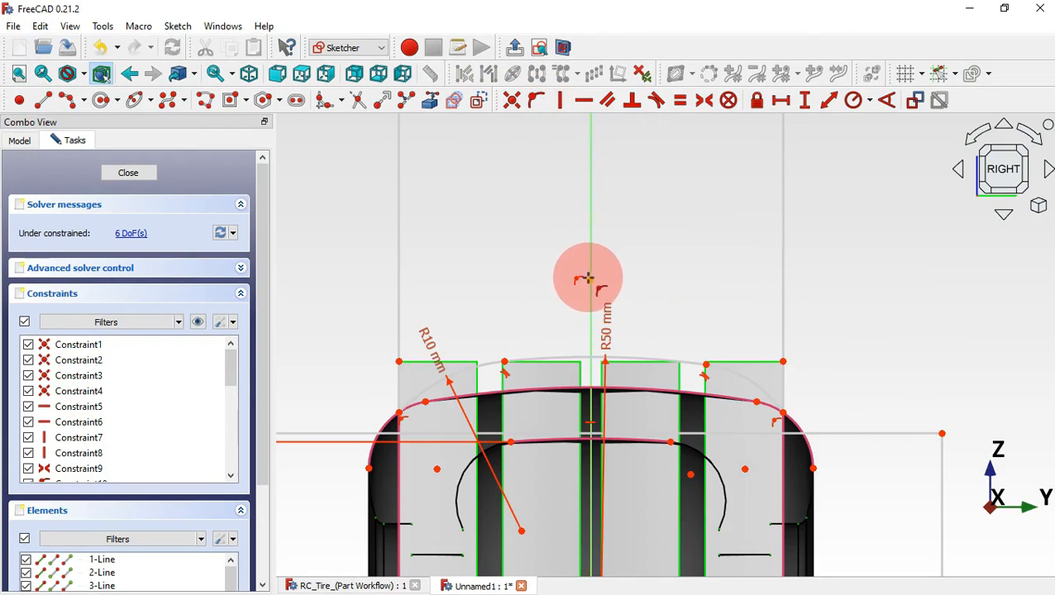
pyautogui.click(590, 280)
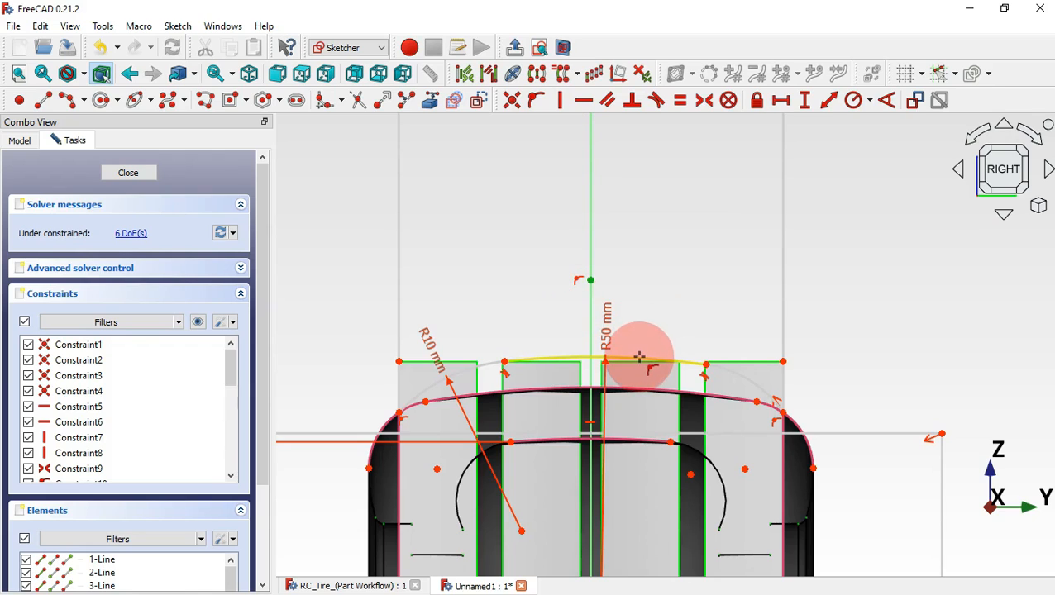
pyautogui.click(639, 357)
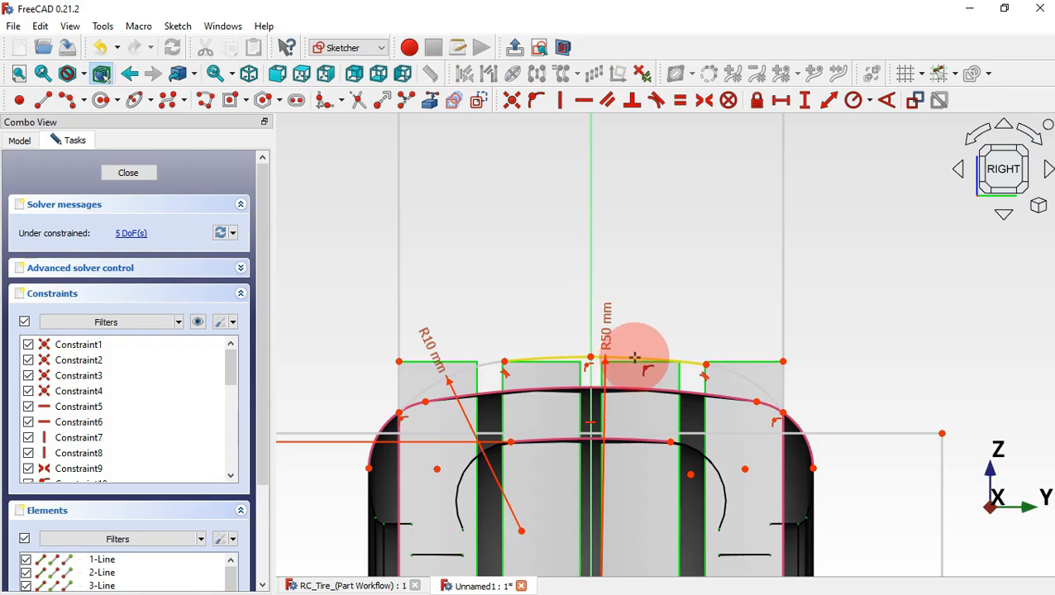
# Constrain the vertical distance between the crown arc's point and the sketch origin to 65/2 mm, and move its dimension label clear of the profile.
pyautogui.click(806, 104)
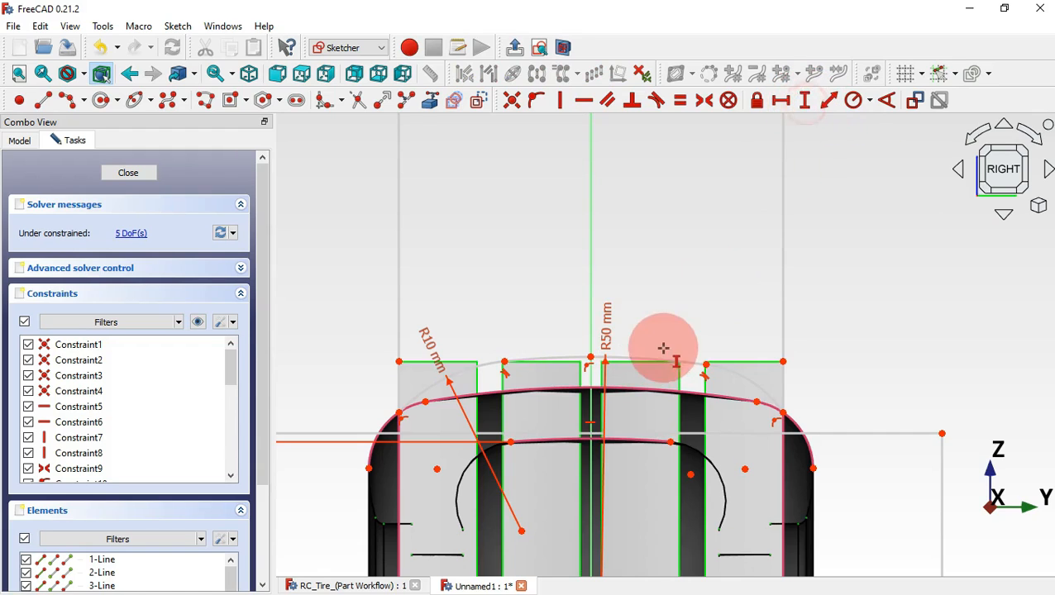
pyautogui.click(590, 357)
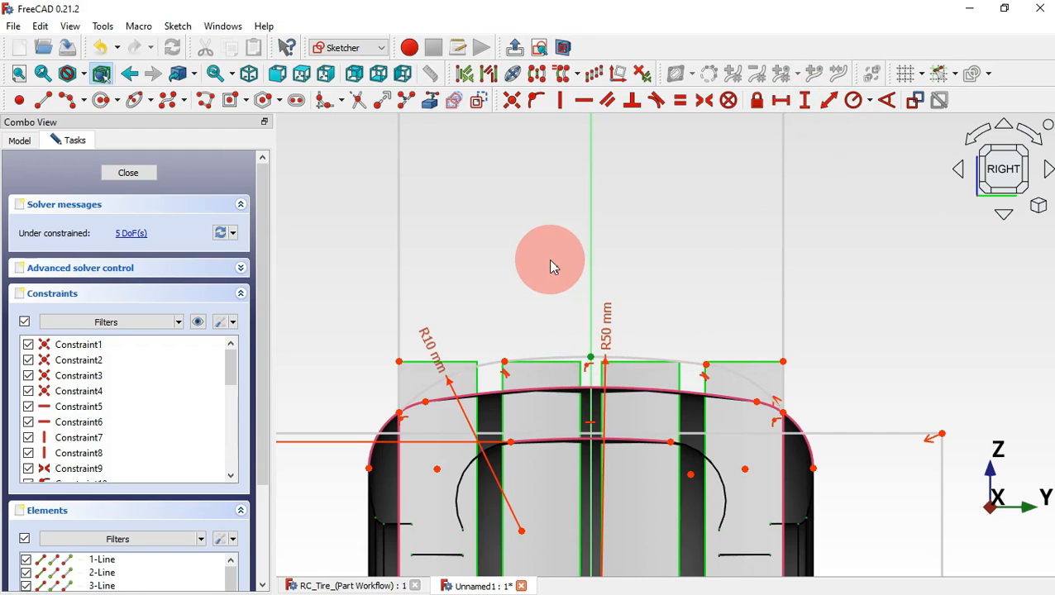
pyautogui.scroll(-5, 548, 259)
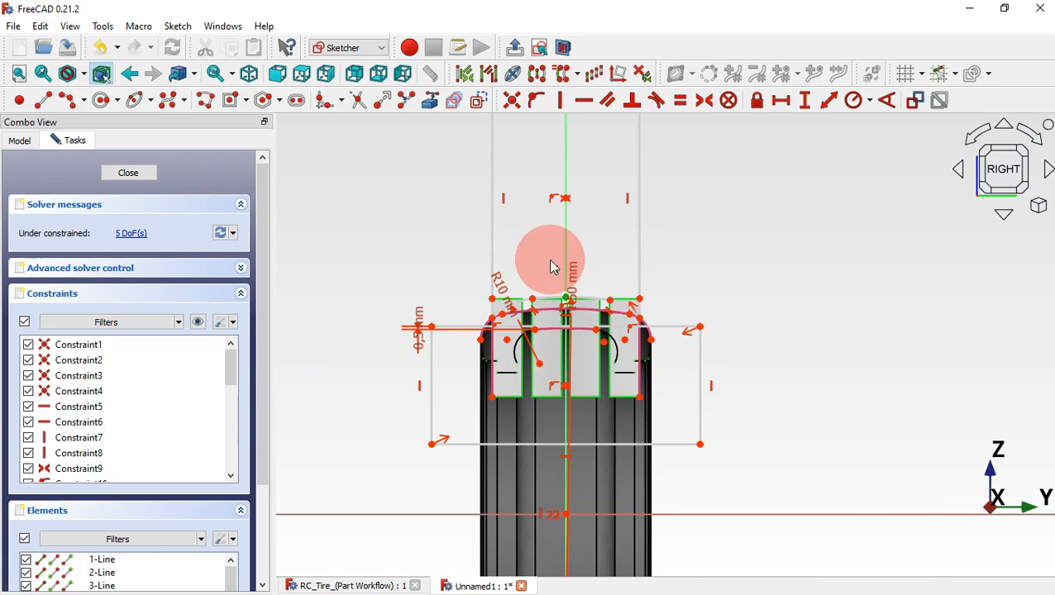
pyautogui.click(568, 514)
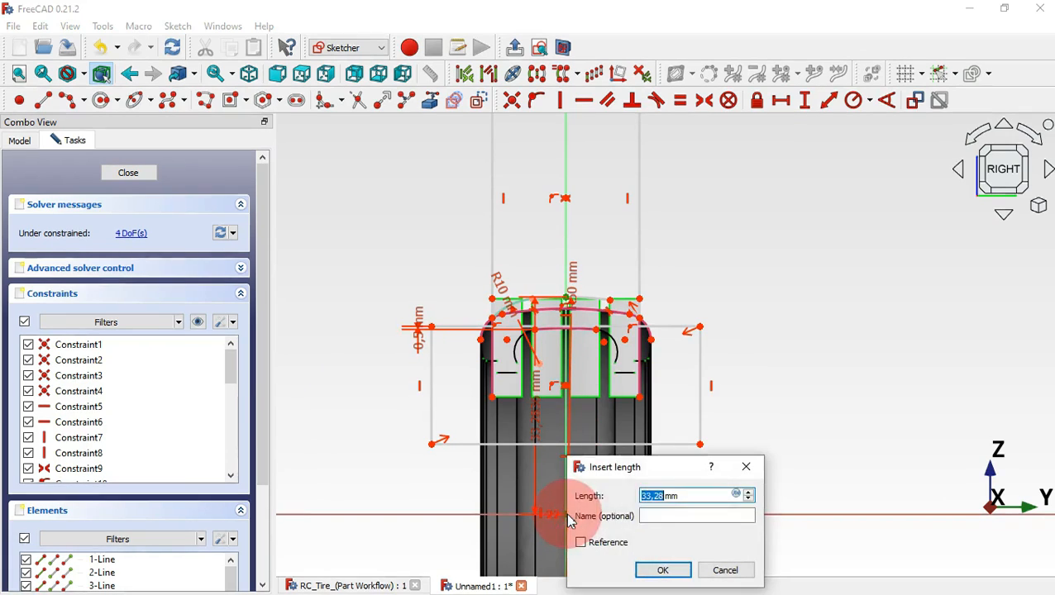
pyautogui.click(657, 469)
pyautogui.write('65/')
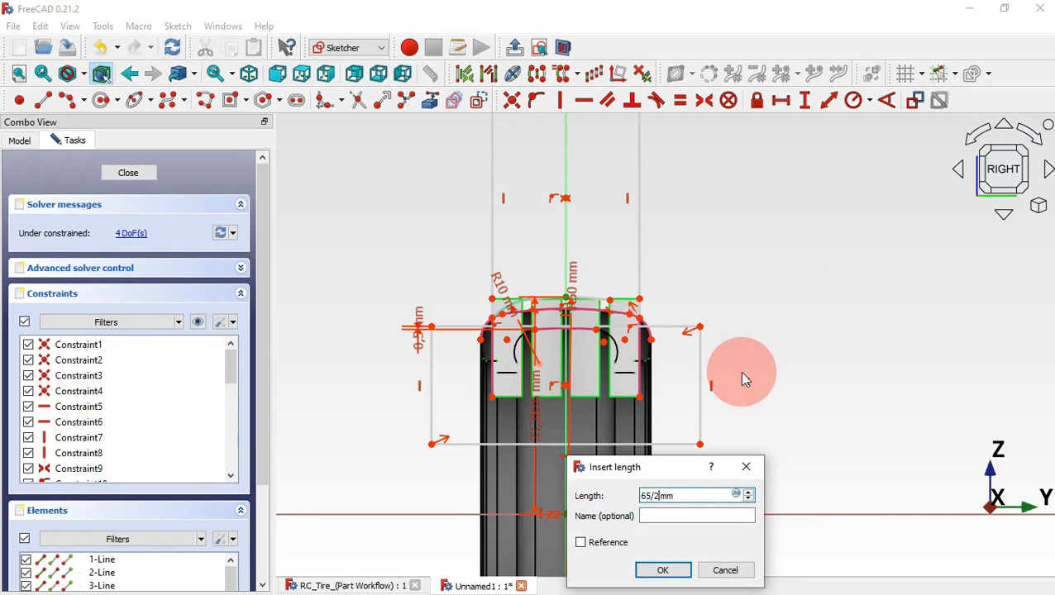
pyautogui.press('Return')
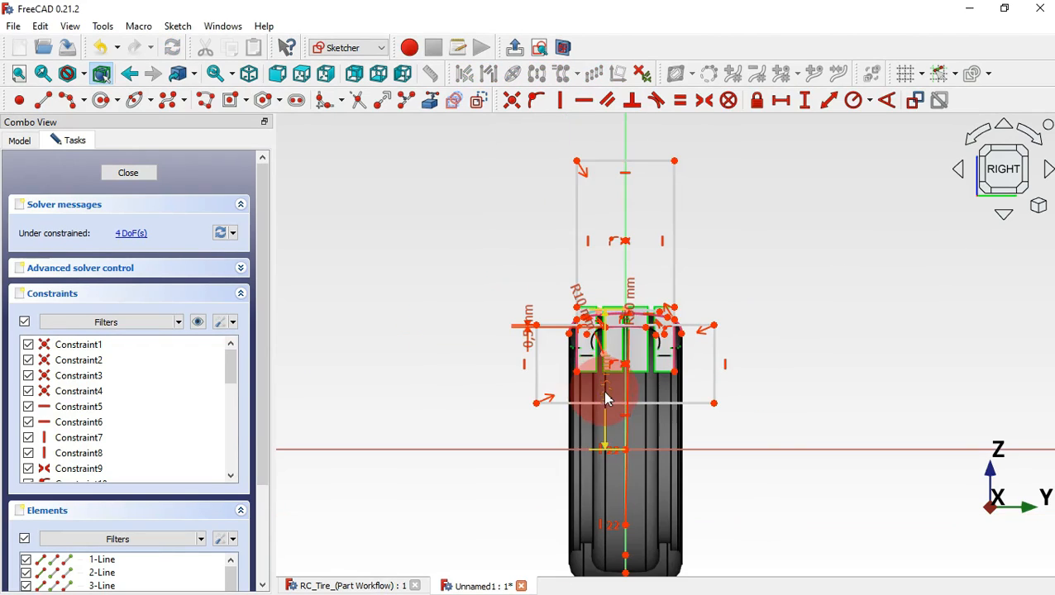
pyautogui.moveTo(621, 396)
pyautogui.mouseDown()
pyautogui.moveTo(808, 370)
pyautogui.moveTo(764, 355)
pyautogui.moveTo(803, 354)
pyautogui.mouseUp()
pyautogui.scroll(8, 626, 322)
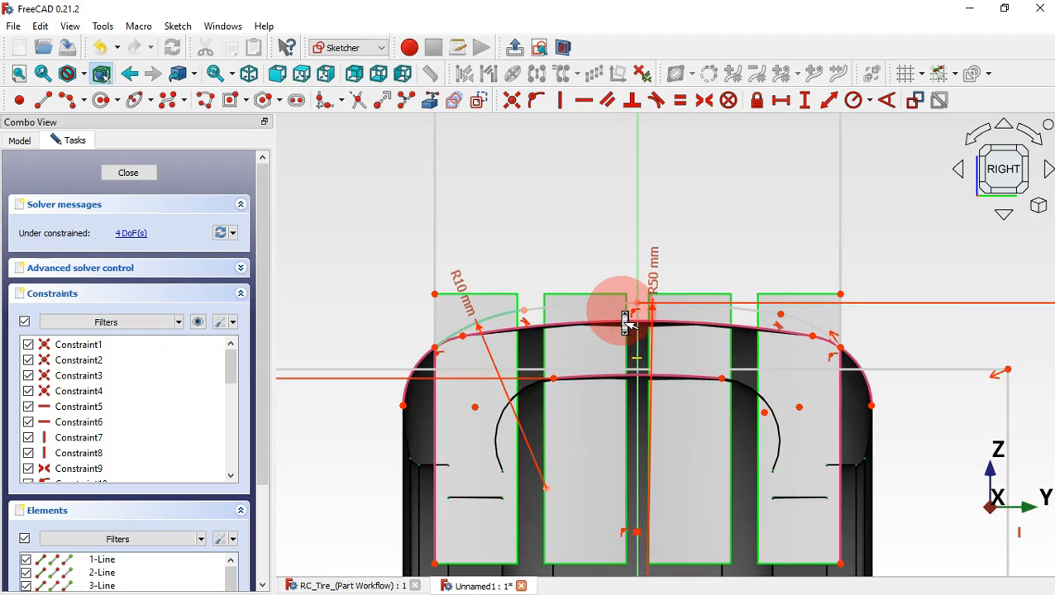
pyautogui.moveTo(624, 318)
pyautogui.mouseDown()
pyautogui.moveTo(720, 226)
pyautogui.moveTo(690, 207)
pyautogui.moveTo(751, 228)
pyautogui.mouseUp()
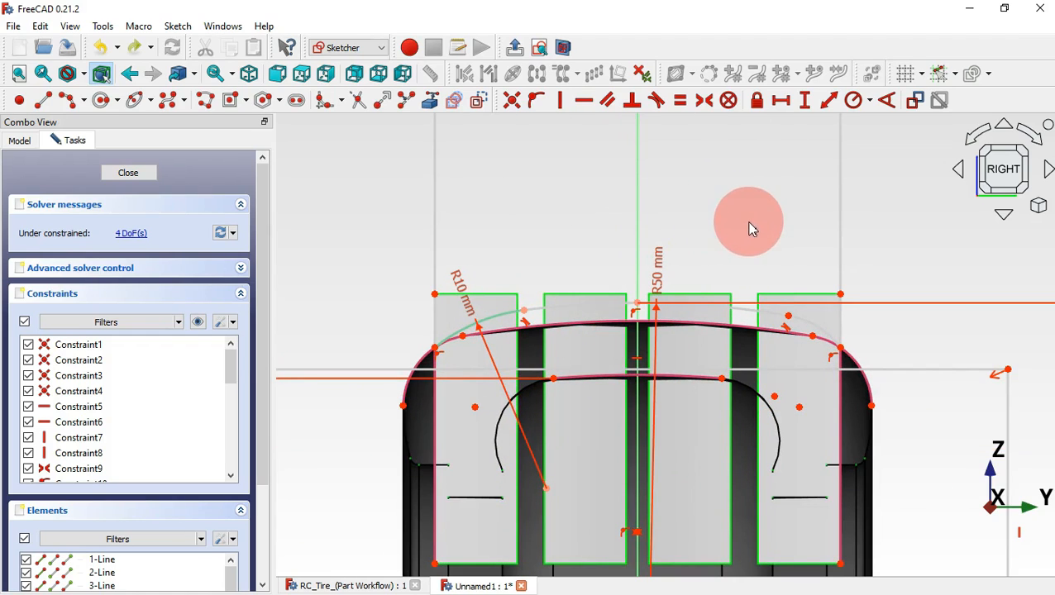
# Make the right side arc's radius equal to the left side arc's radius and close the sketch.
pyautogui.click(683, 110)
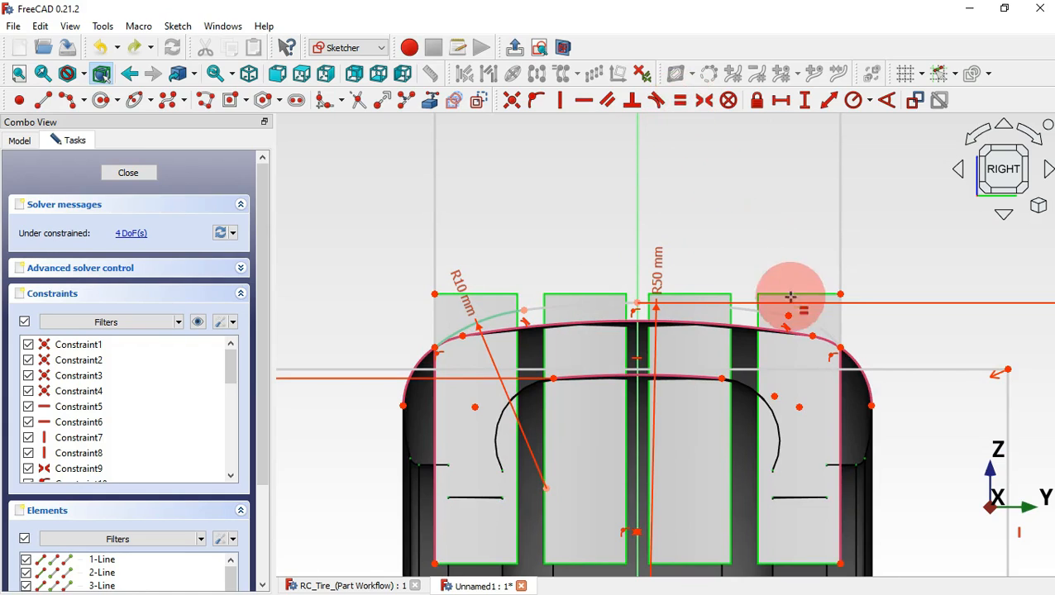
pyautogui.click(816, 335)
pyautogui.click(500, 310)
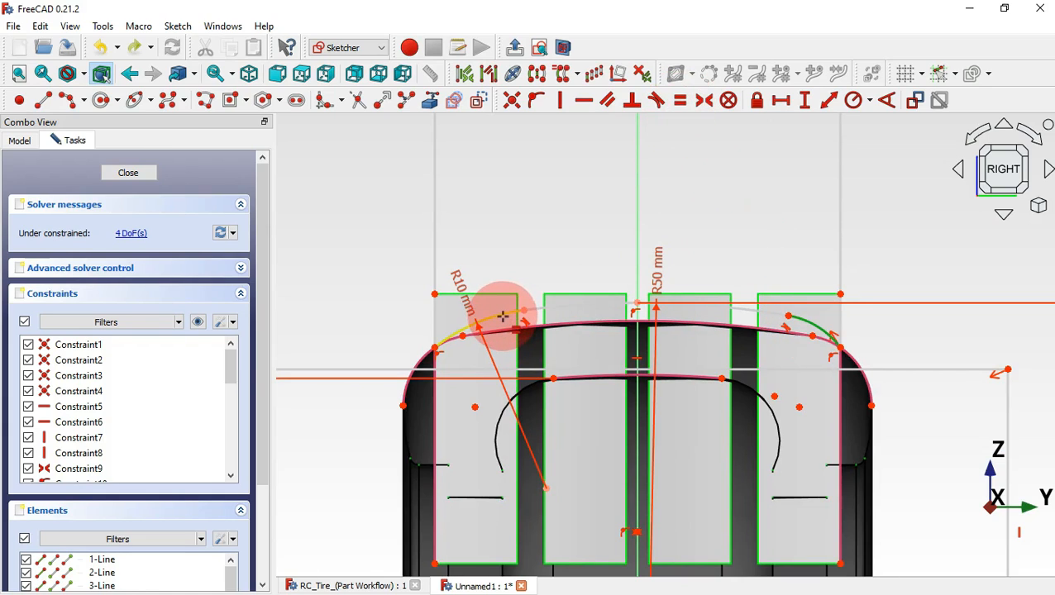
pyautogui.click(502, 317)
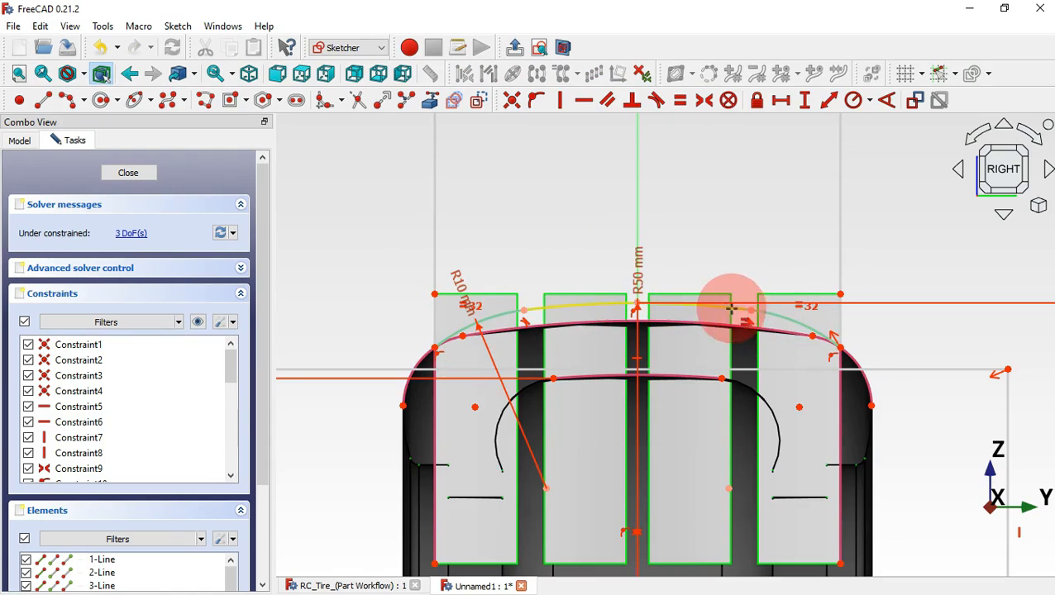
pyautogui.press('Escape')
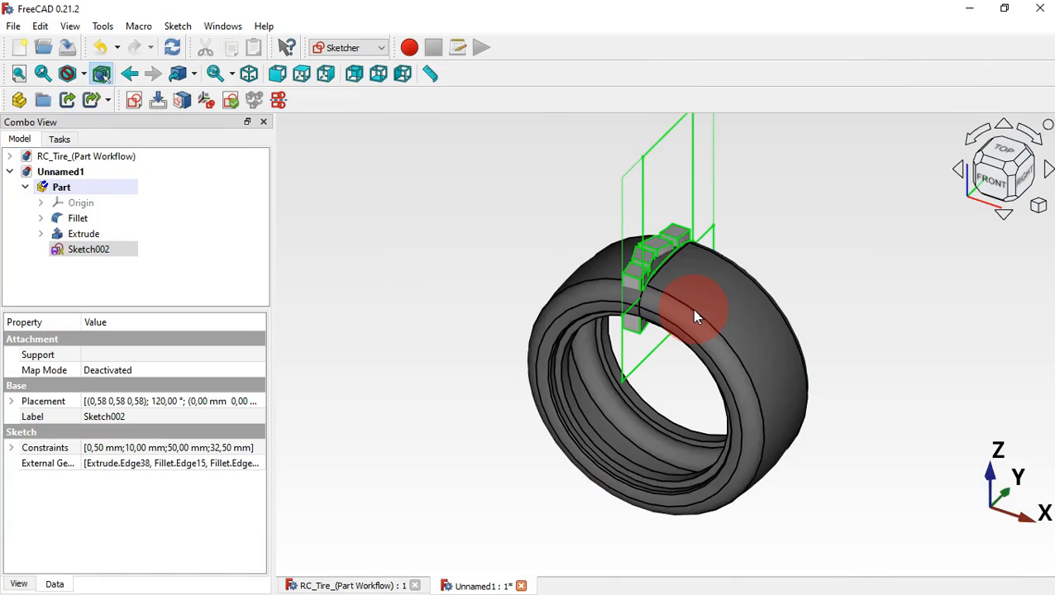
# In the Part workbench, revolve Sketch002 by 360° into a solid about the Y axis, with direction 0, 1, 0.
pyautogui.click(379, 48)
pyautogui.click(341, 65)
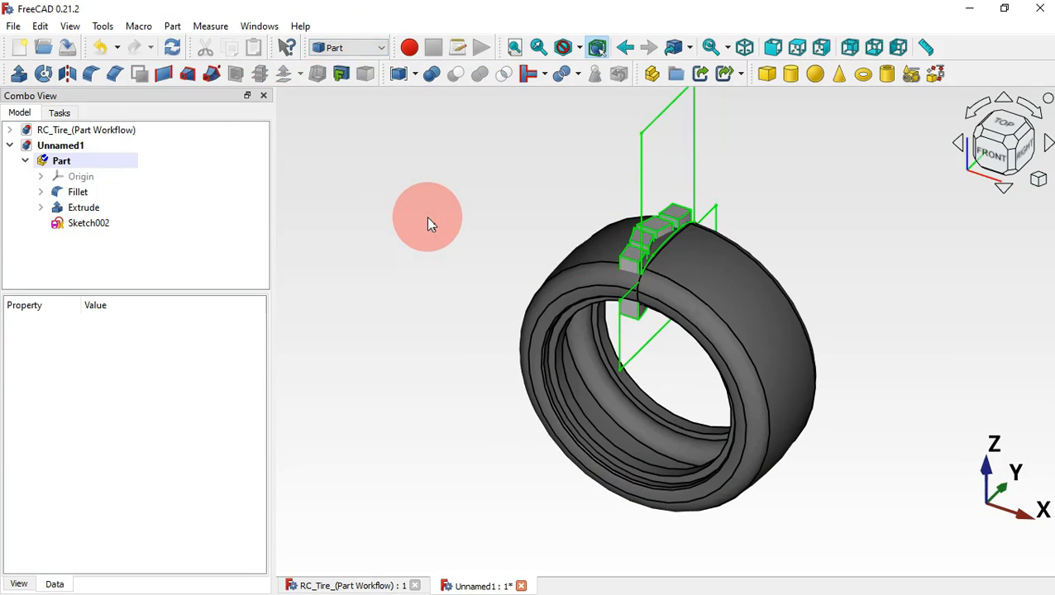
pyautogui.click(86, 222)
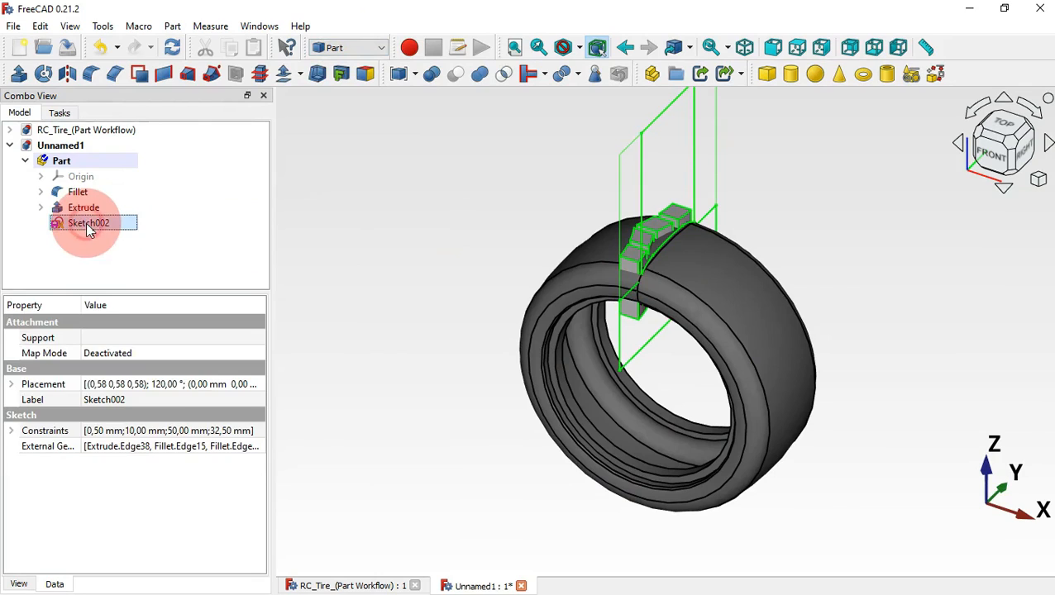
pyautogui.click(43, 75)
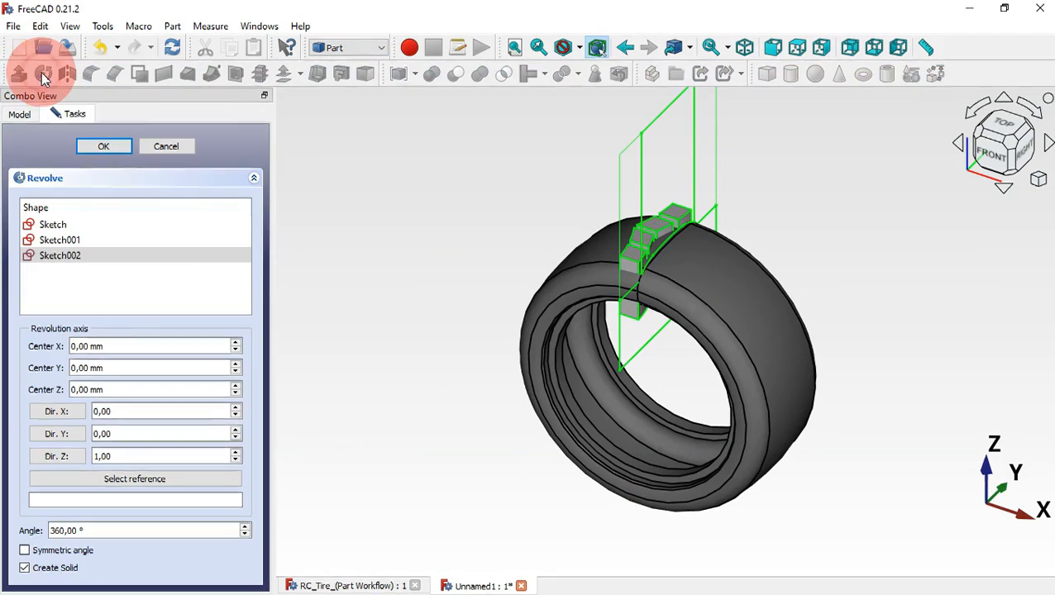
pyautogui.click(236, 430)
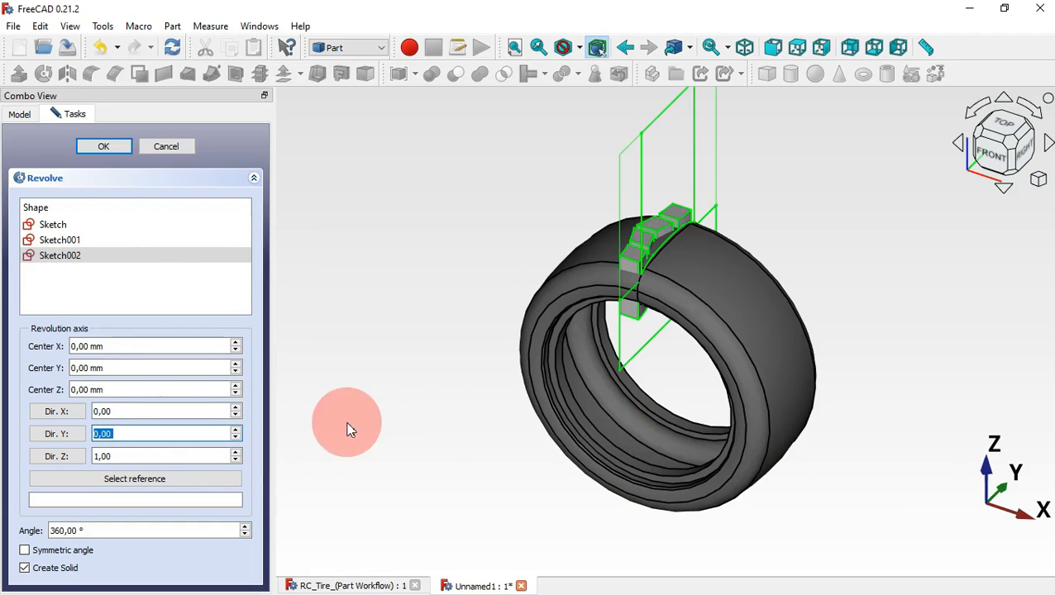
pyautogui.write('1')
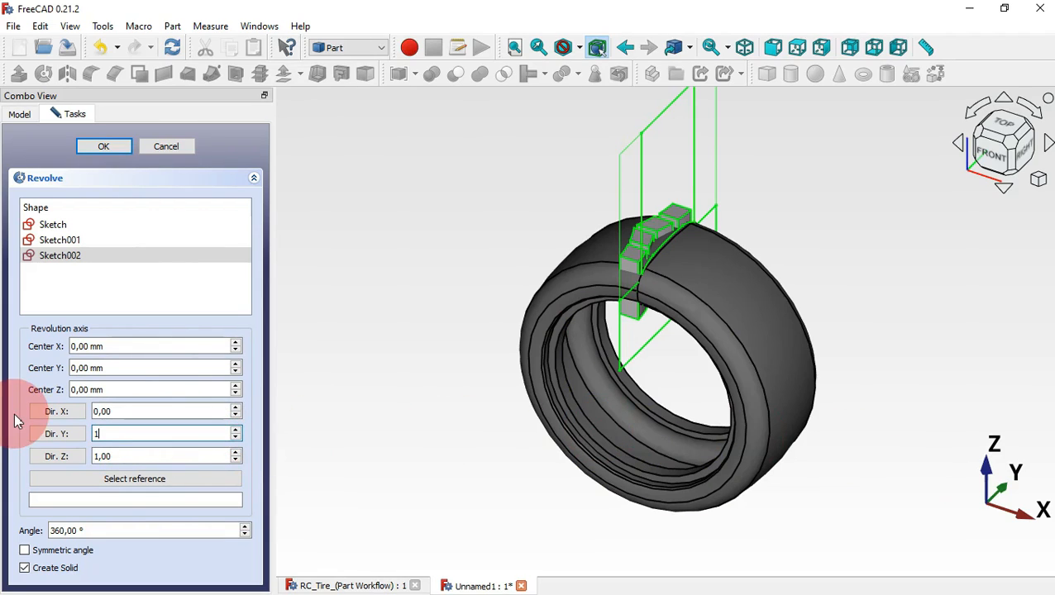
pyautogui.doubleClick(134, 455)
pyautogui.write('0')
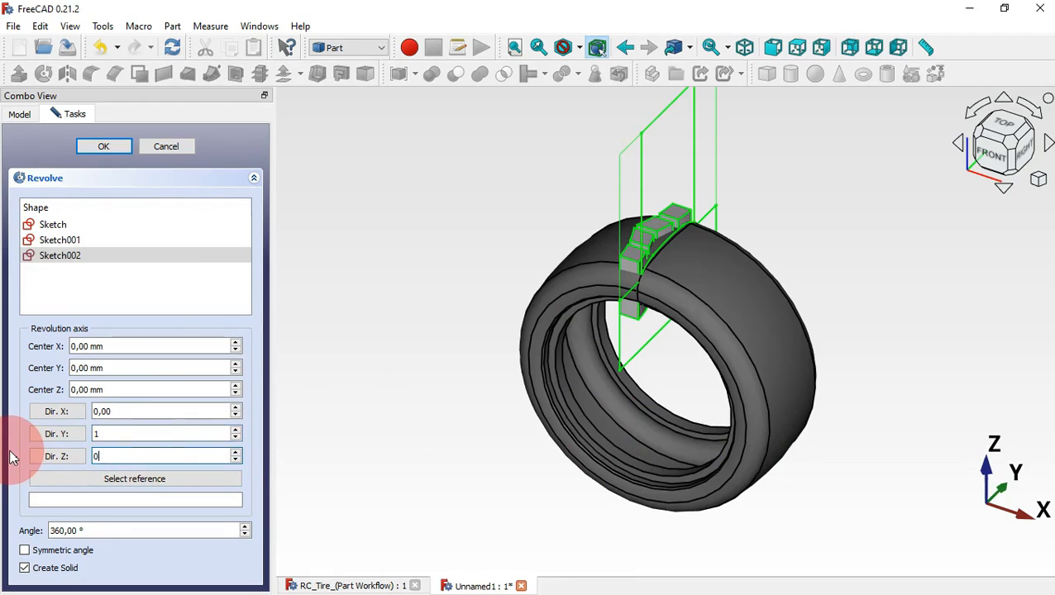
pyautogui.click(101, 148)
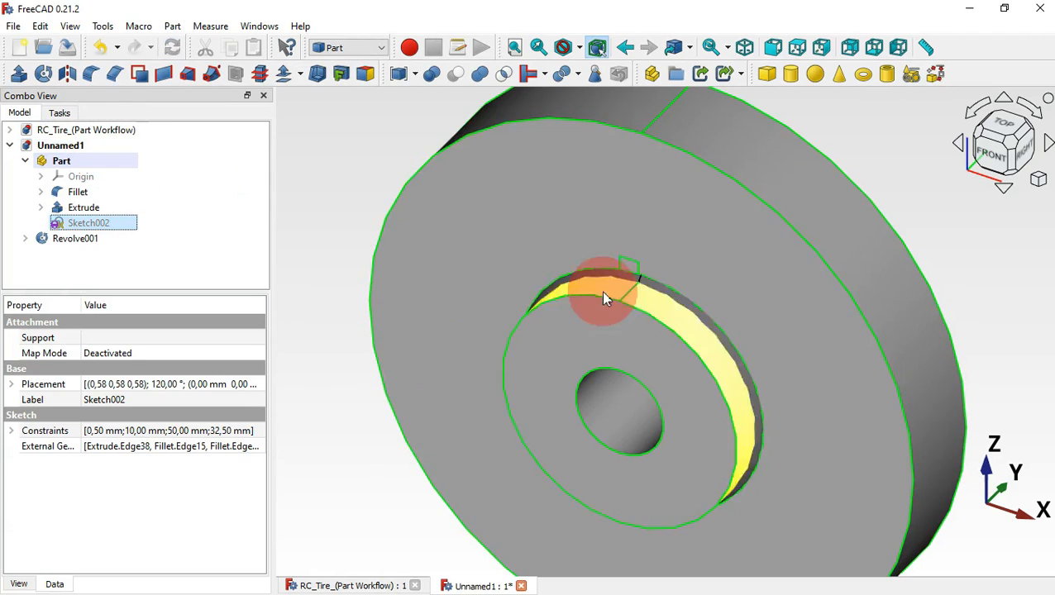
pyautogui.moveTo(603, 297)
pyautogui.mouseDown()
pyautogui.moveTo(700, 313)
pyautogui.moveTo(844, 207)
pyautogui.moveTo(694, 389)
pyautogui.moveTo(663, 393)
pyautogui.mouseUp()
pyautogui.press('0')
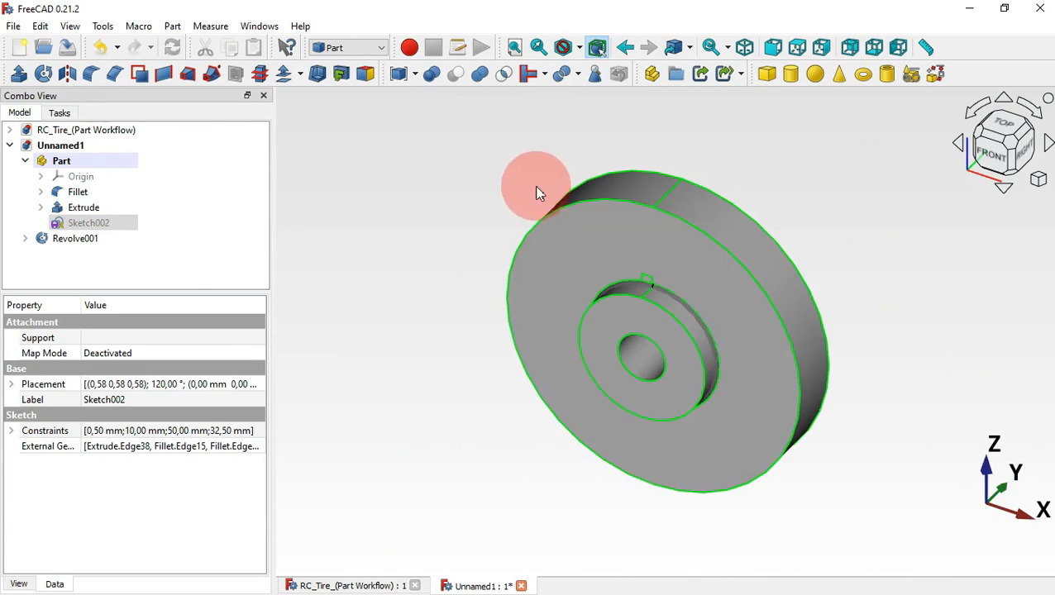
# Move the Revolve001 solid into the Part container.
pyautogui.click(59, 241)
pyautogui.moveTo(46, 245); pyautogui.dragTo(116, 173)
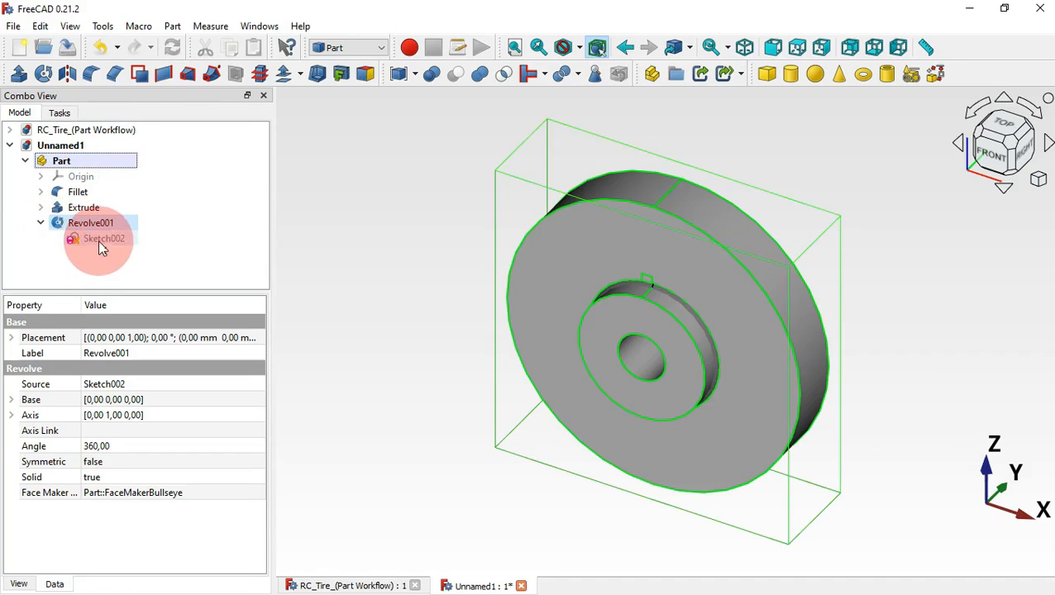
pyautogui.click(430, 178)
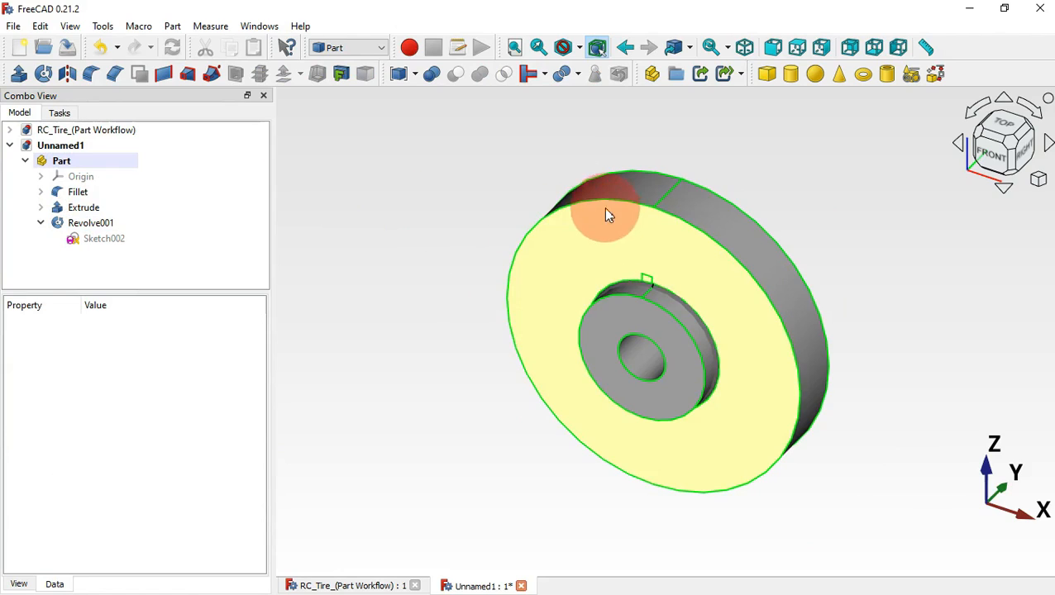
# Cut the Revolve001 solid from the extruded tread blocks and inspect the trimmed blocks on the tire.
pyautogui.click(102, 213)
pyautogui.keyDown('ctrl'); pyautogui.click(113, 223); pyautogui.keyUp('ctrl')
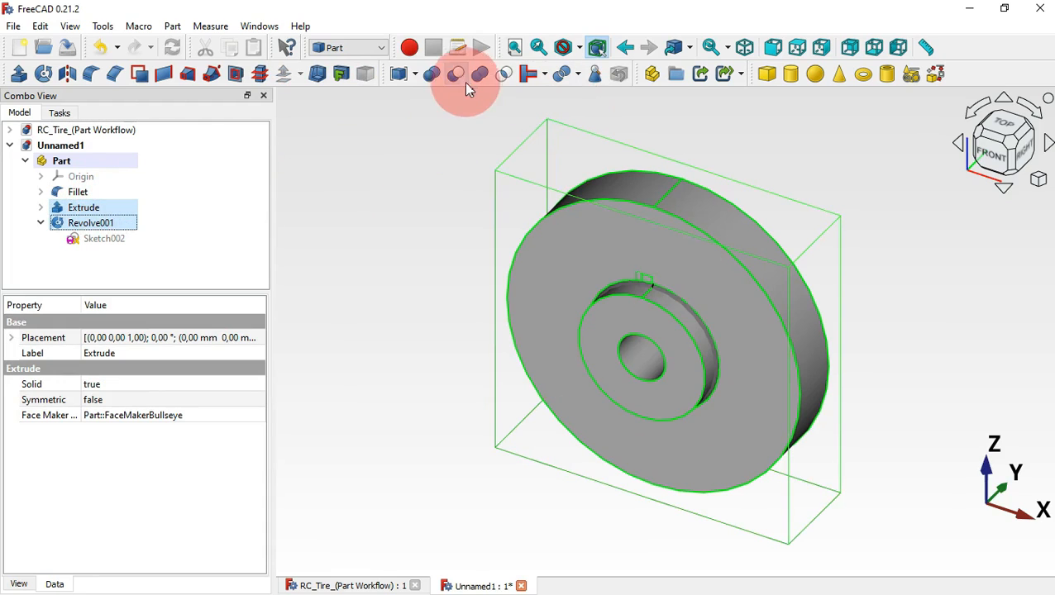
pyautogui.click(456, 80)
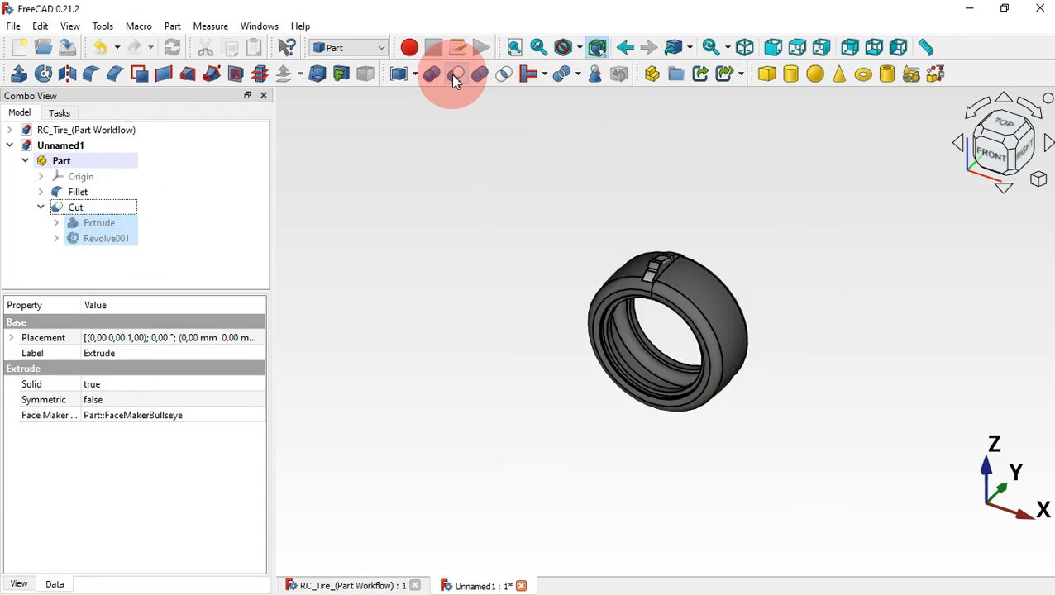
pyautogui.click(778, 197)
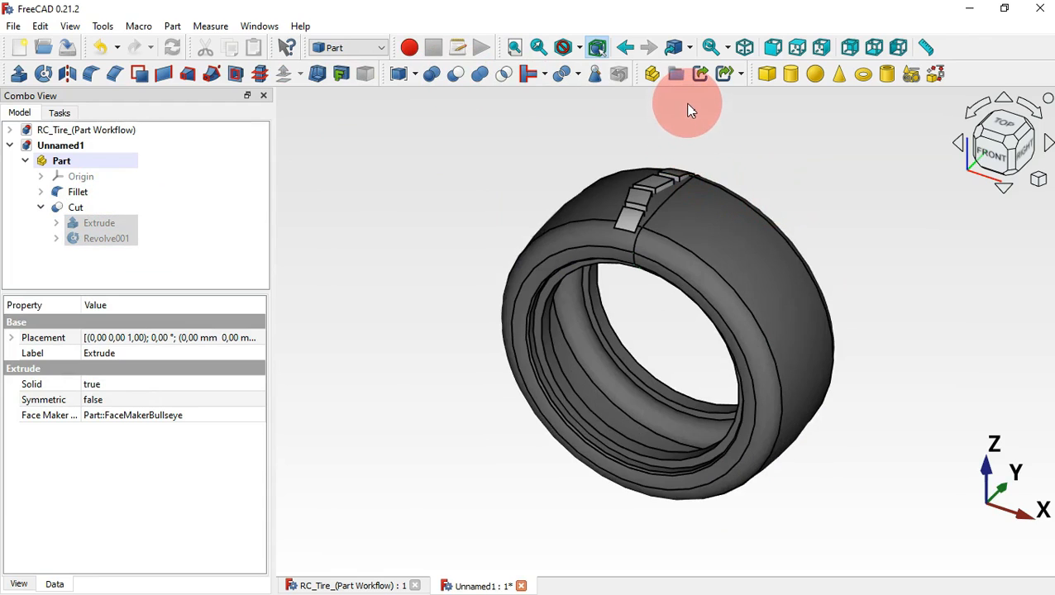
pyautogui.scroll(3, 693, 116)
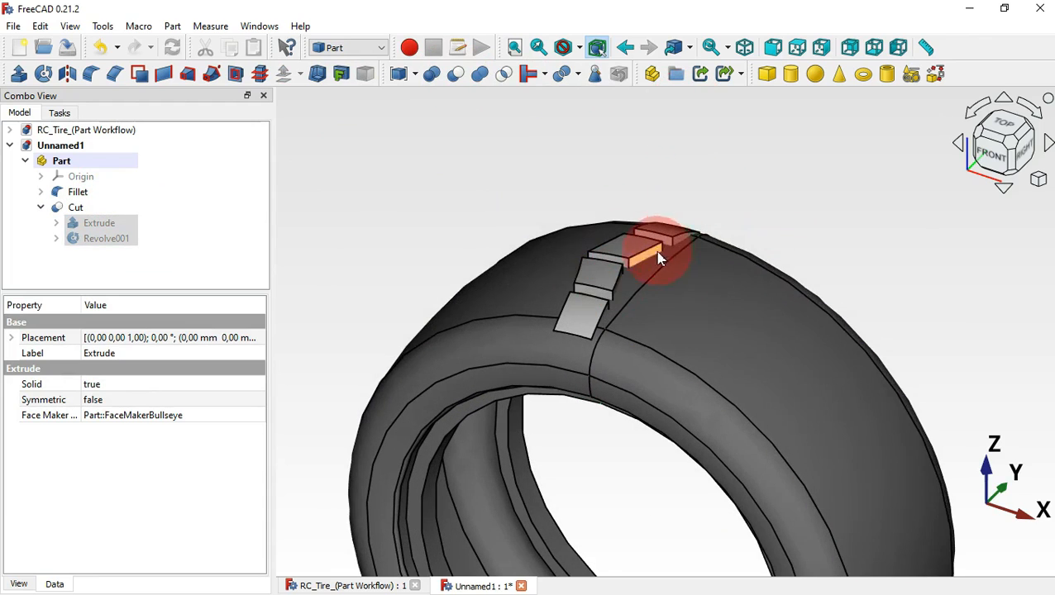
pyautogui.scroll(2, 631, 268)
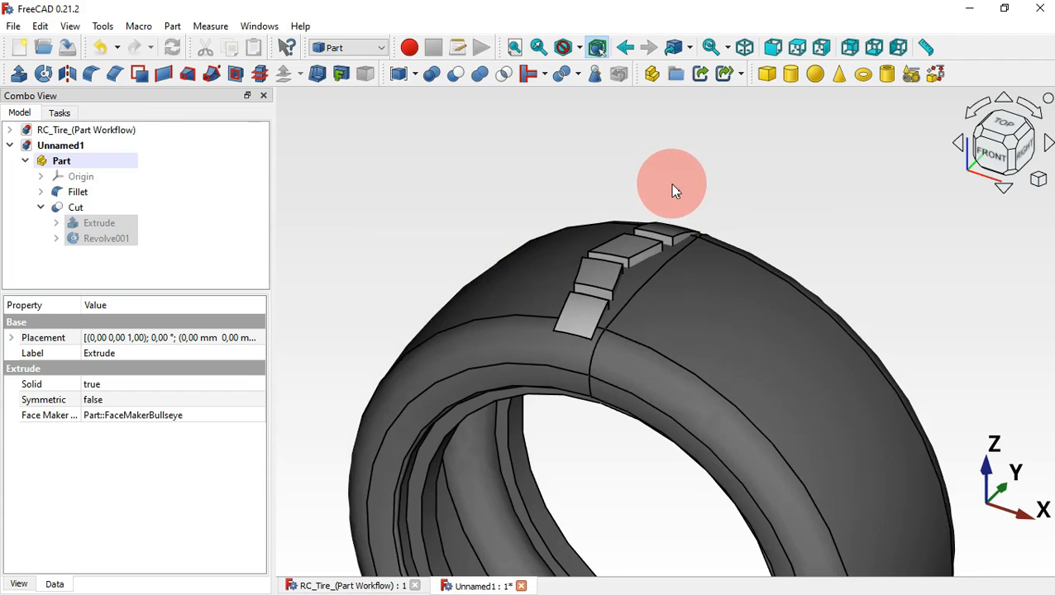
pyautogui.scroll(-2, 672, 189)
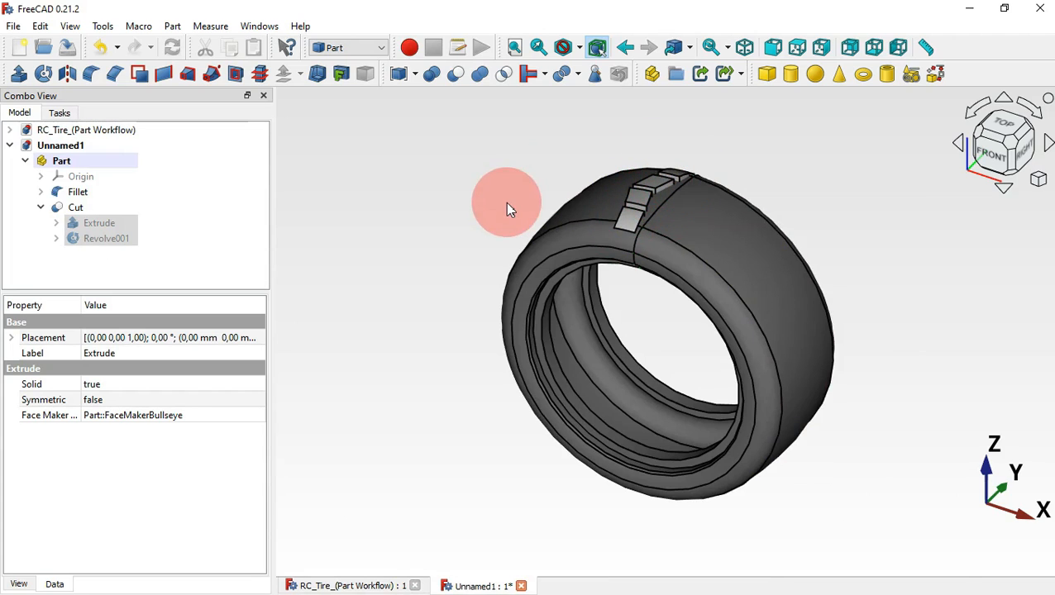
# Clear the selection and switch to the Draft workbench.
pyautogui.click(416, 272)
pyautogui.click(352, 49)
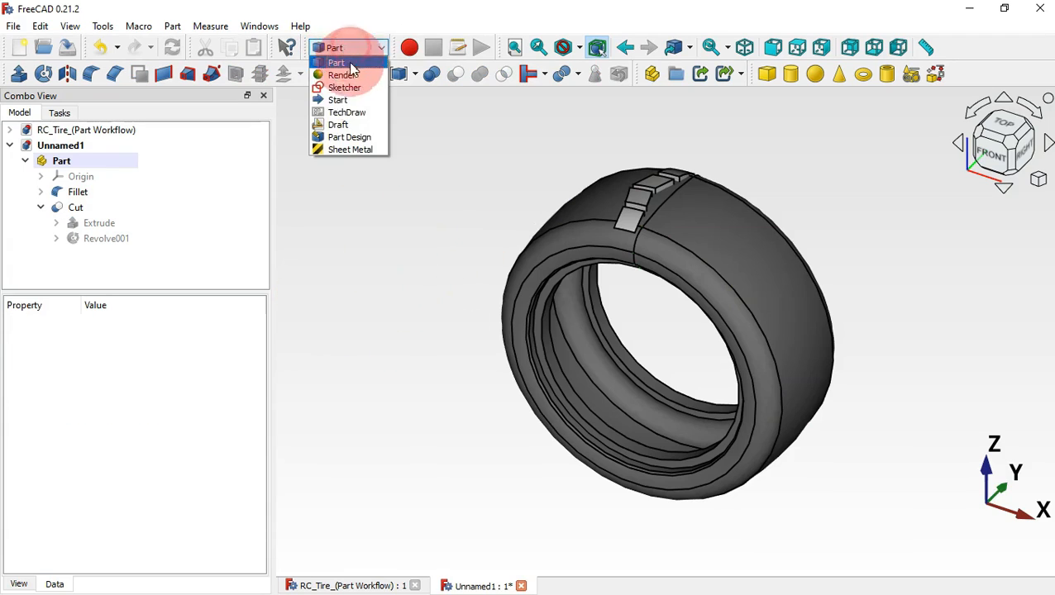
pyautogui.click(355, 126)
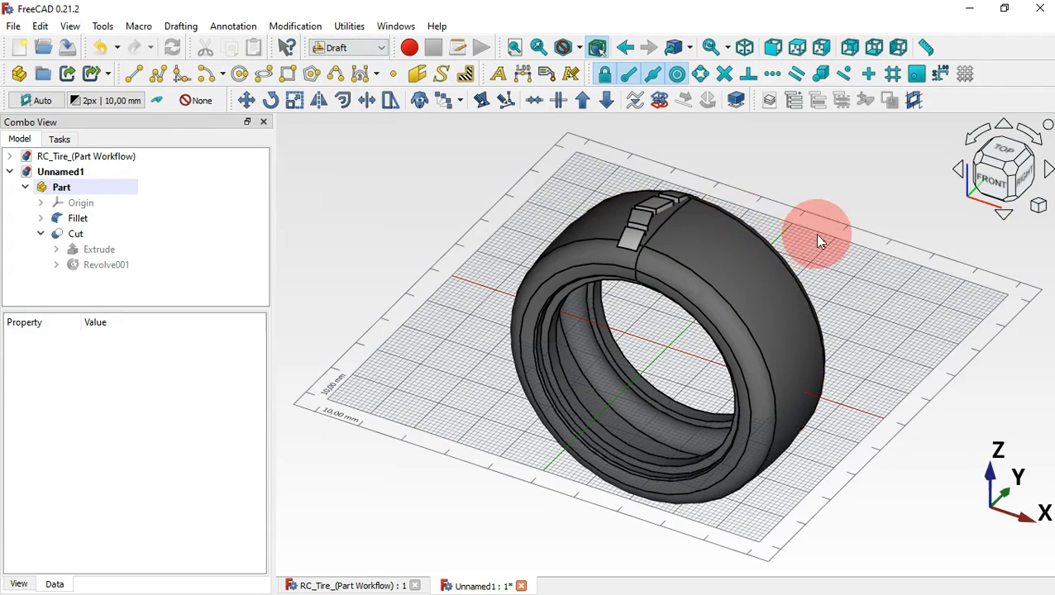
# Hide the grid and create a polar array of the Cut tread blocks with 2 elements over 360°, centred at 0, 0, 0.
pyautogui.click(963, 81)
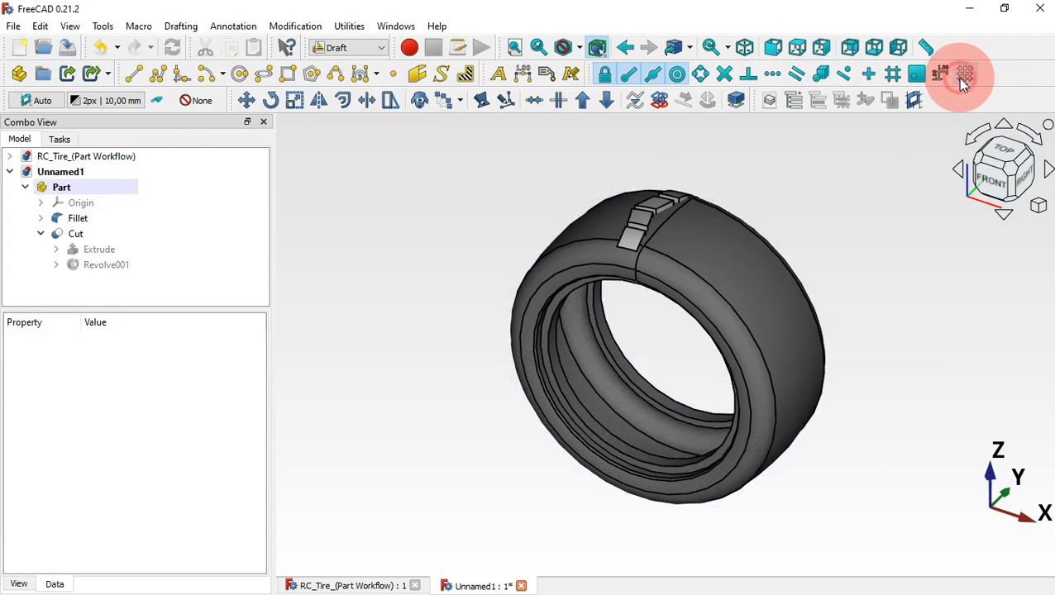
pyautogui.click(85, 237)
pyautogui.click(42, 234)
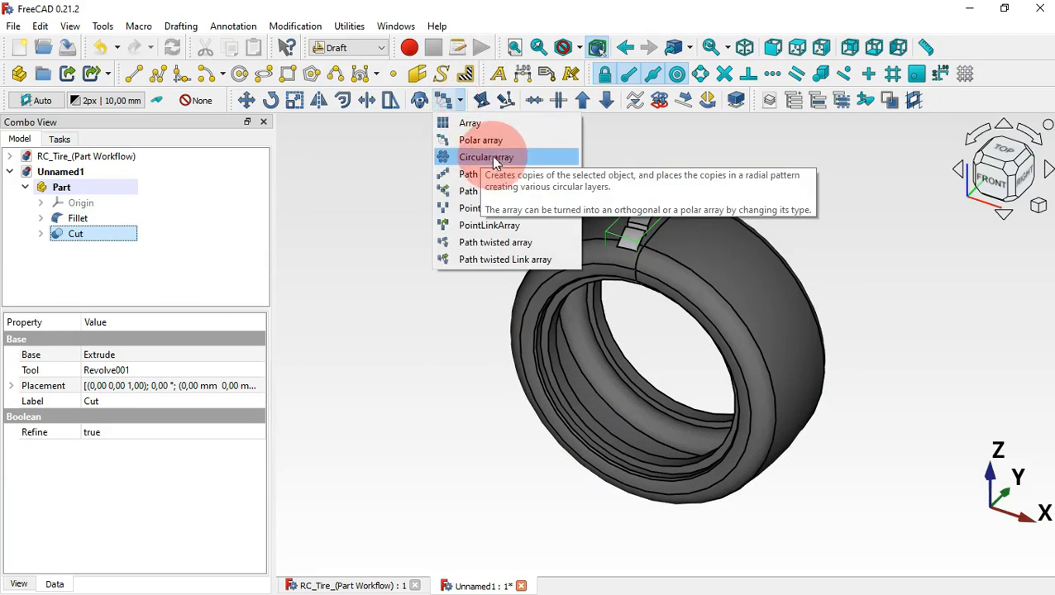
pyautogui.click(510, 142)
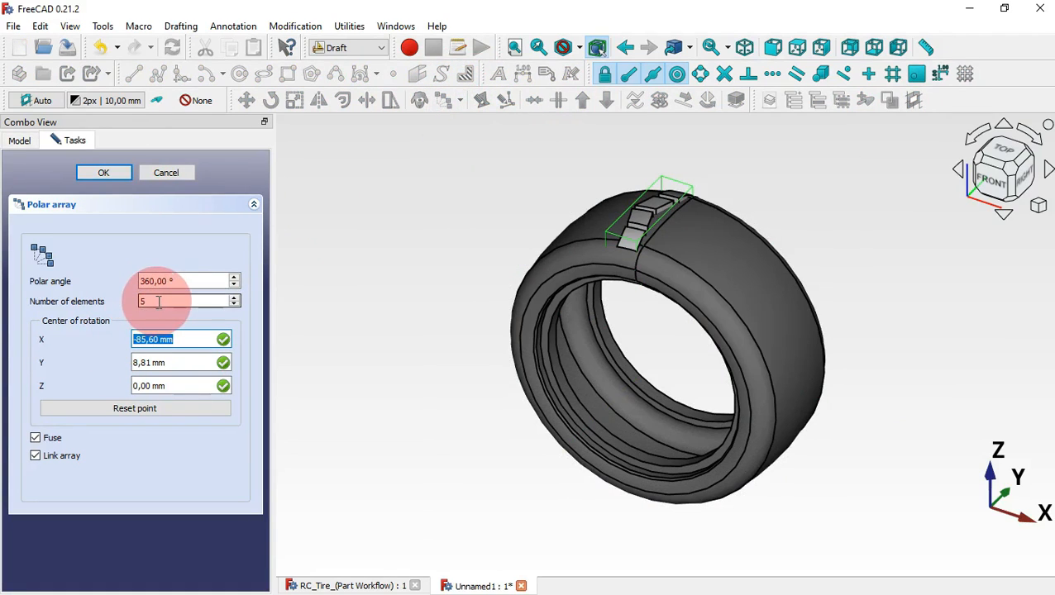
pyautogui.moveTo(164, 302); pyautogui.dragTo(109, 302)
pyautogui.write('2')
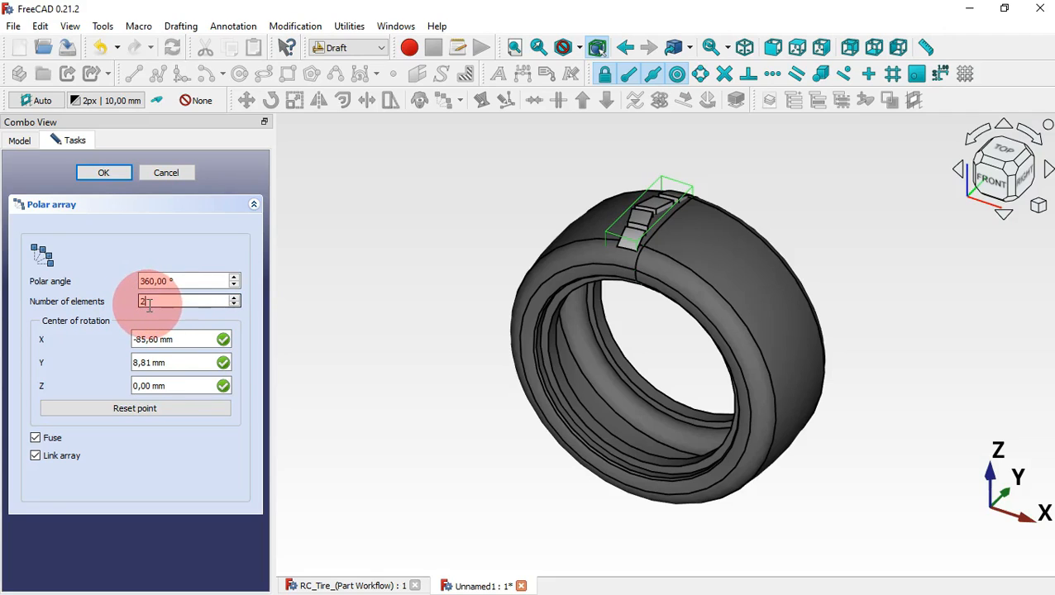
pyautogui.moveTo(177, 339); pyautogui.dragTo(106, 341)
pyautogui.write('0')
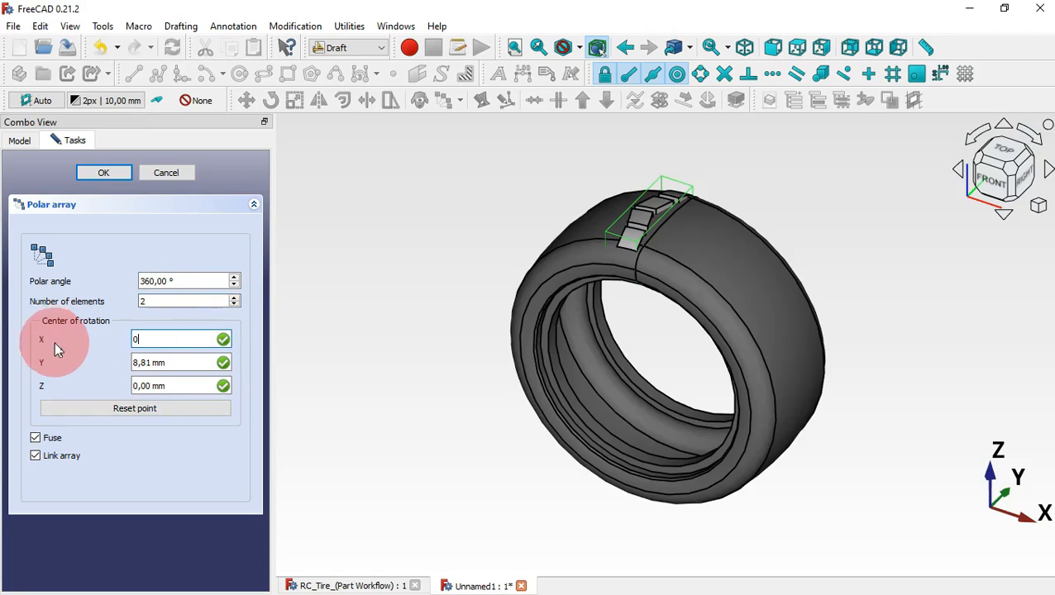
pyautogui.moveTo(177, 364); pyautogui.dragTo(79, 362)
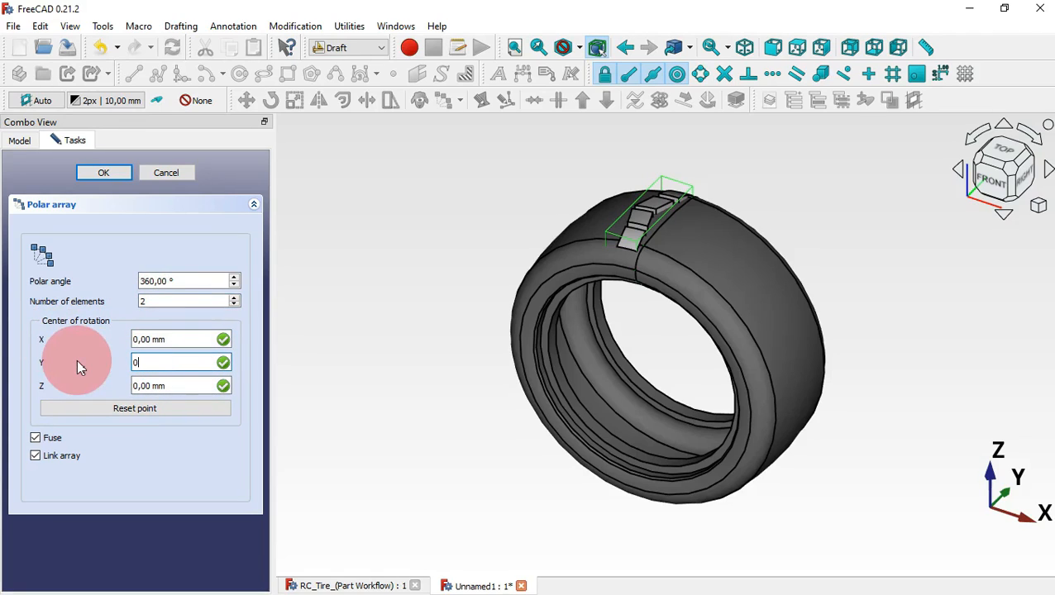
pyautogui.click(109, 174)
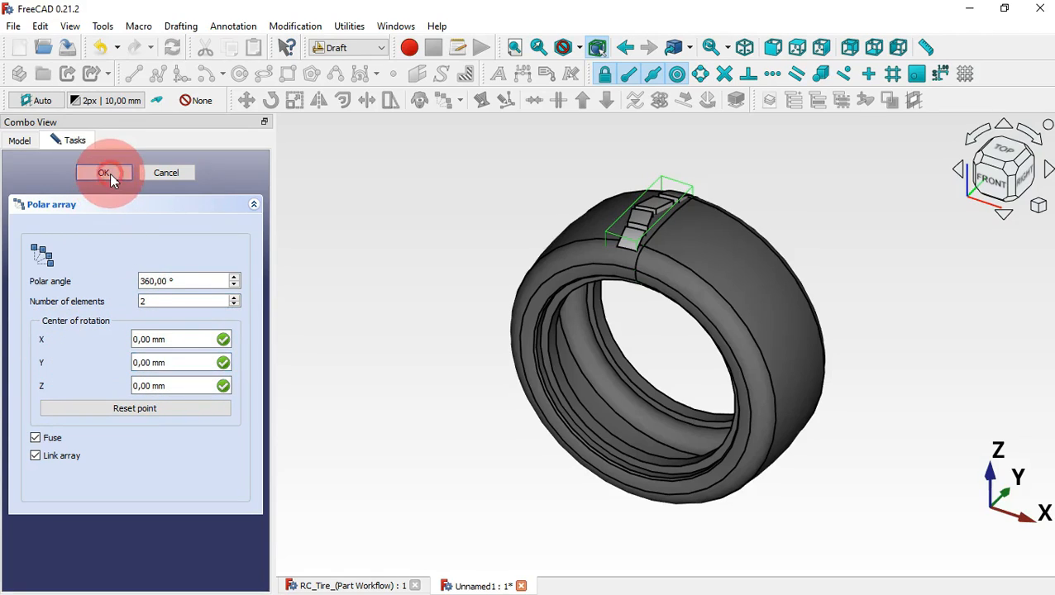
pyautogui.click(149, 267)
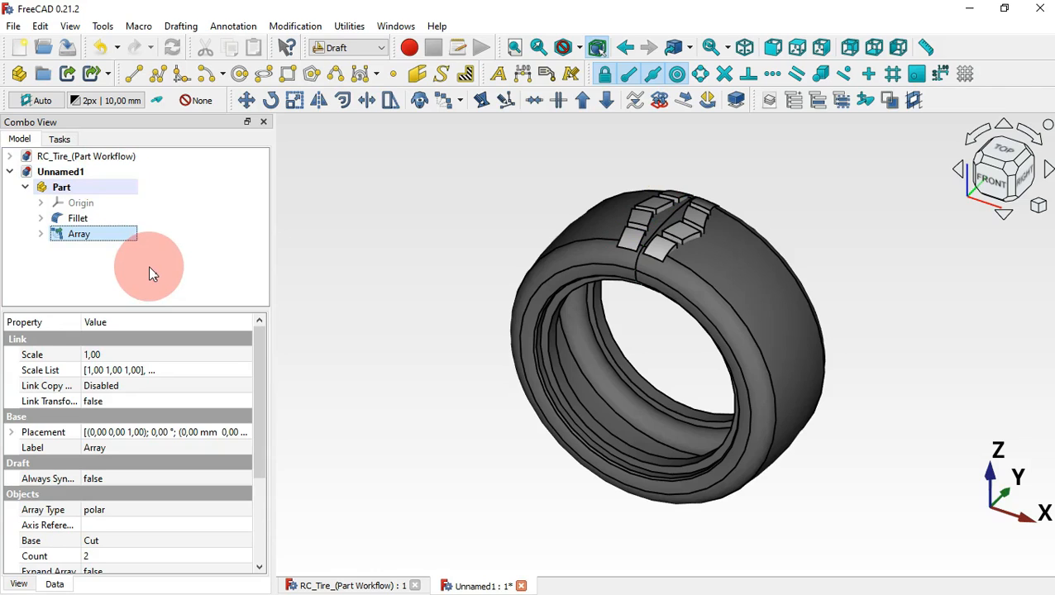
# Change the tread array's axis to the Y direction (0, 1, 0) and check the copies around the tire.
pyautogui.click(119, 235)
pyautogui.moveTo(258, 353); pyautogui.dragTo(209, 513)
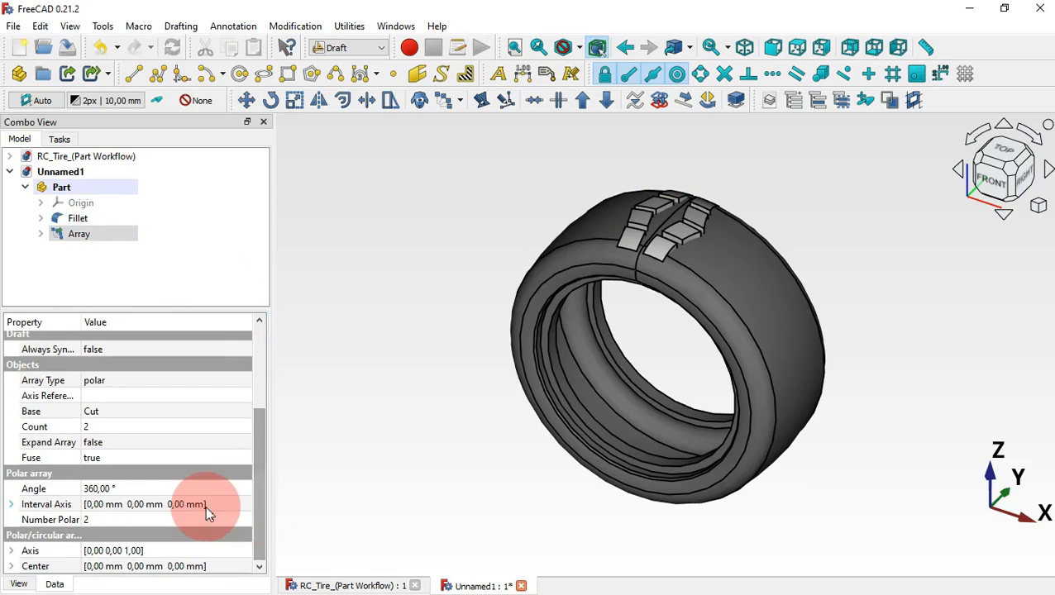
pyautogui.click(12, 552)
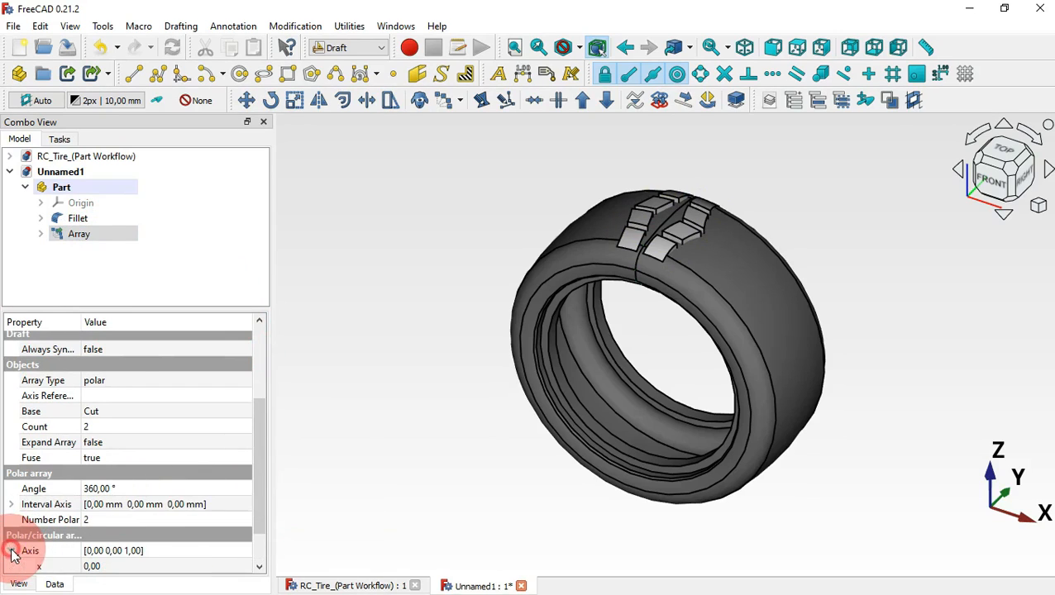
pyautogui.moveTo(265, 488); pyautogui.dragTo(262, 559)
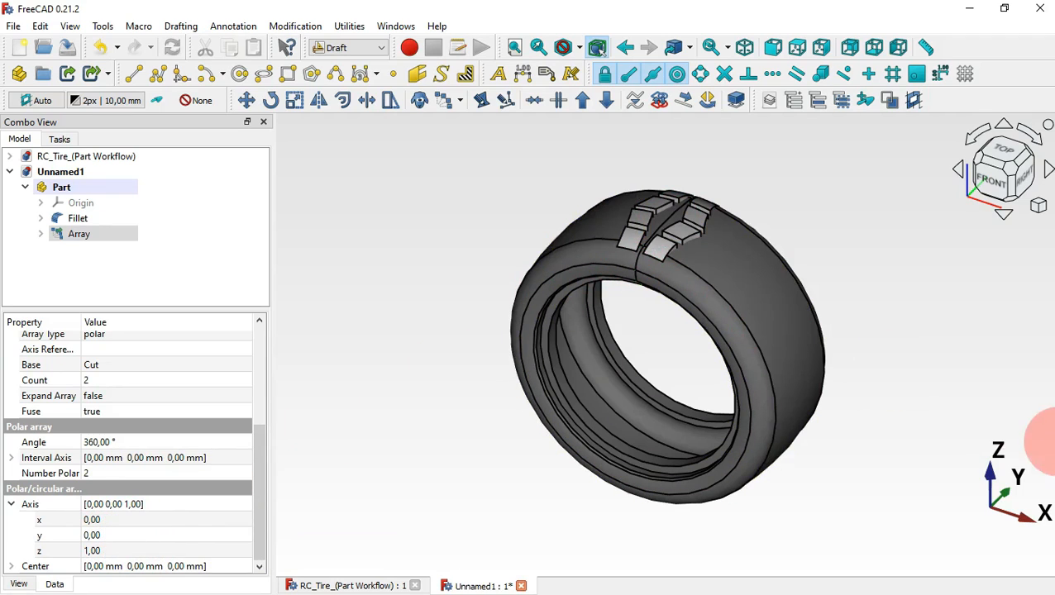
pyautogui.click(149, 534)
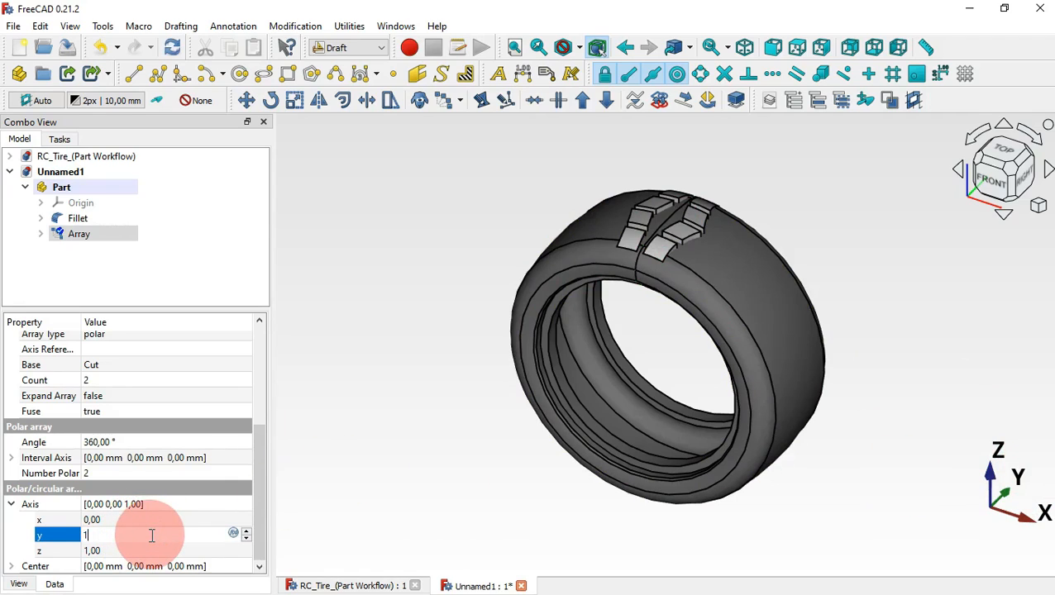
pyautogui.write('1')
pyautogui.press('Return')
pyautogui.click(166, 548)
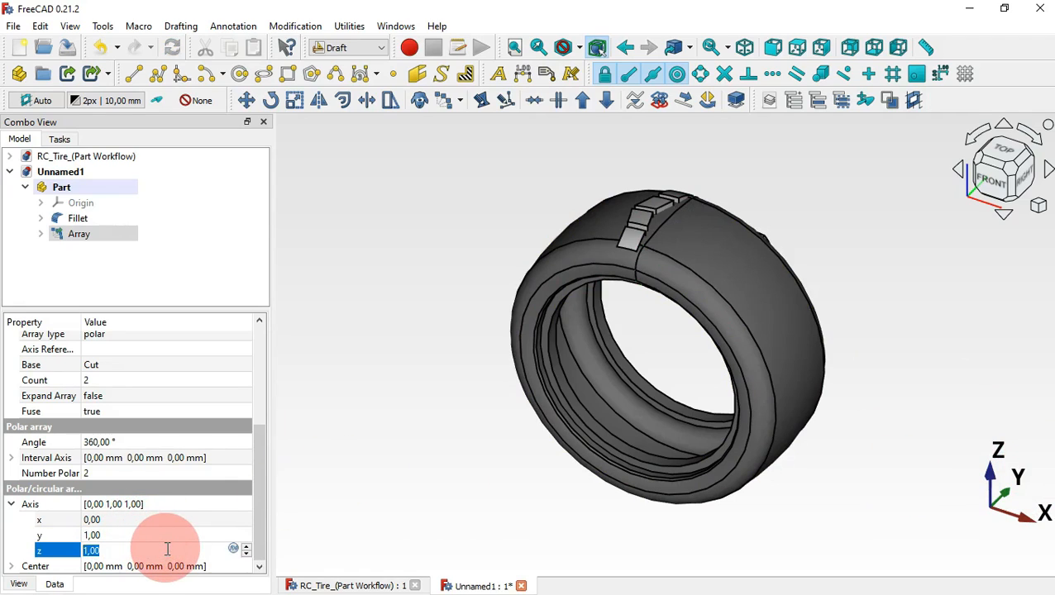
pyautogui.moveTo(518, 440); pyautogui.dragTo(574, 396)
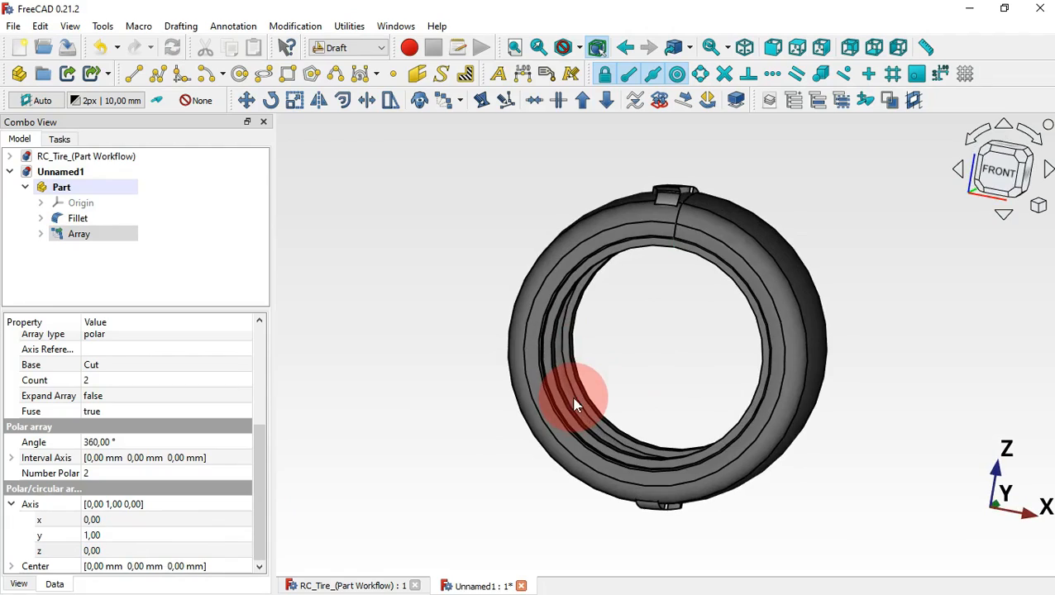
pyautogui.moveTo(874, 306); pyautogui.dragTo(788, 315)
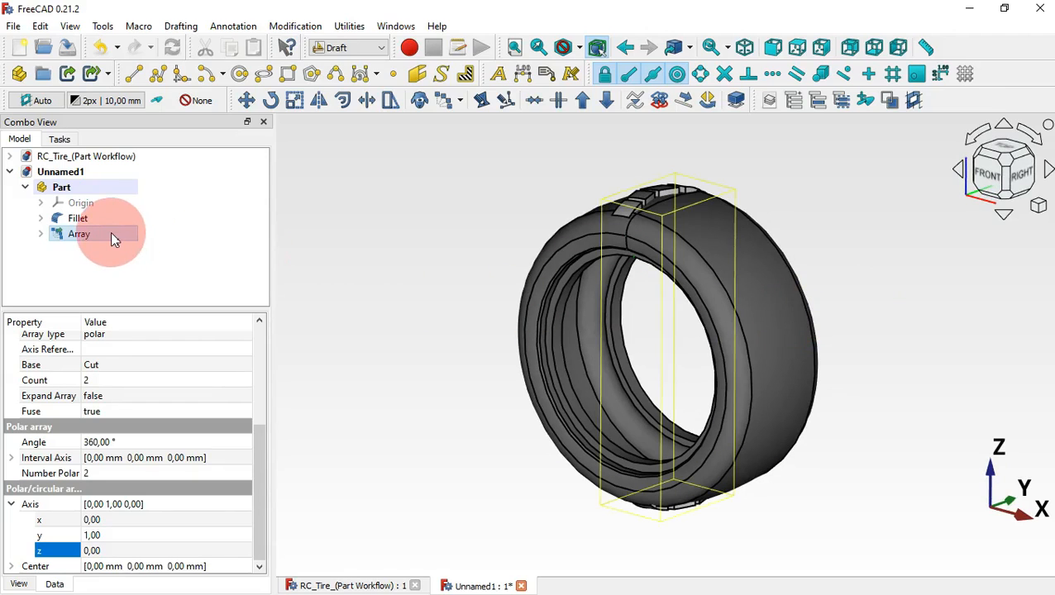
# Set the tread array's number of polar elements to 32 and inspect the full tread pattern.
pyautogui.click(113, 236)
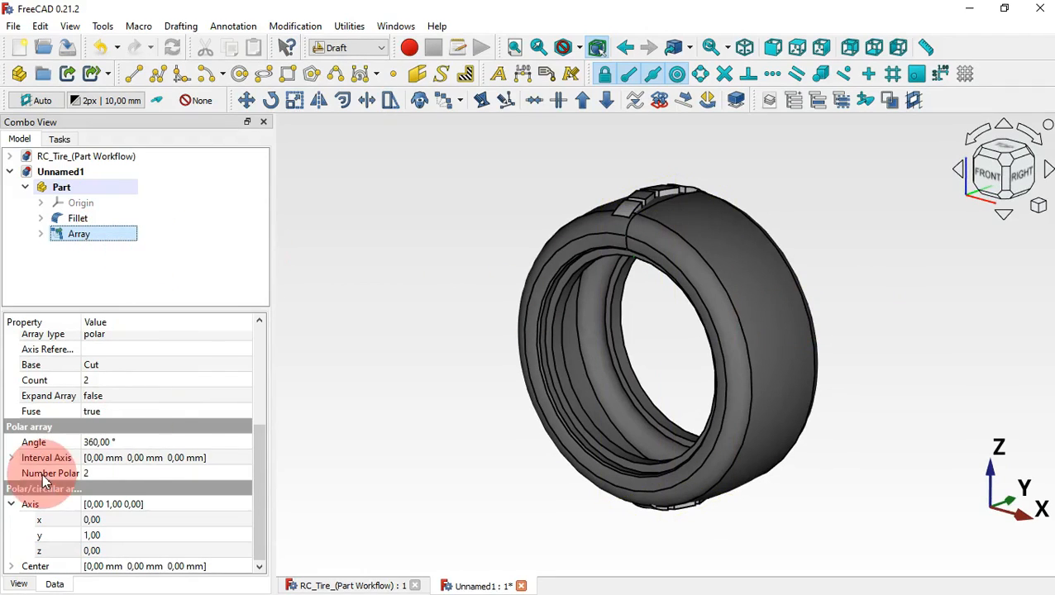
pyautogui.click(116, 475)
pyautogui.click(149, 473)
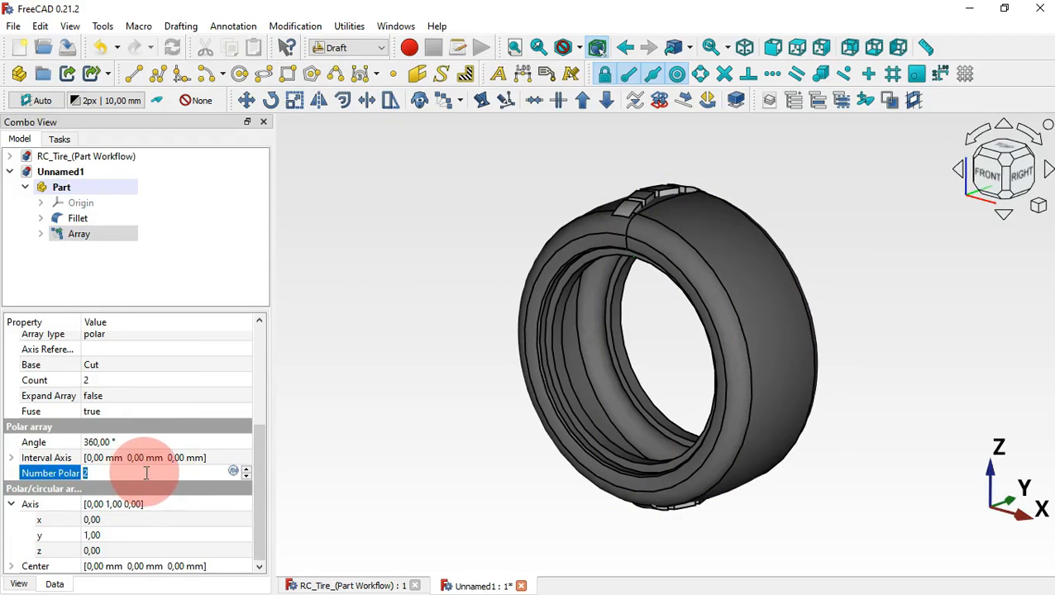
pyautogui.click(41, 473)
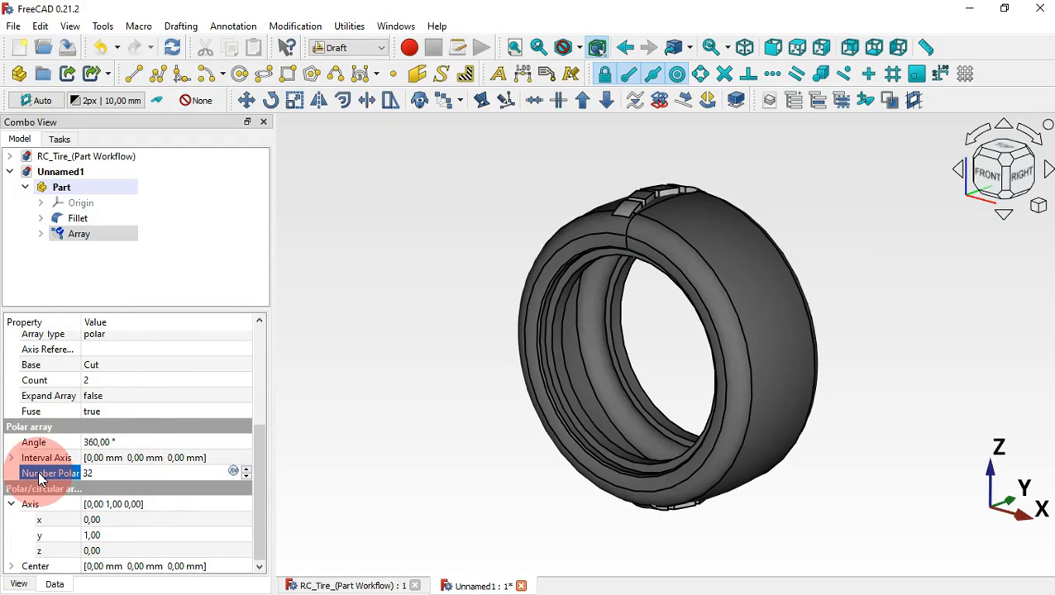
pyautogui.press('Return')
pyautogui.moveTo(344, 294); pyautogui.dragTo(565, 396, button='middle')
pyautogui.moveTo(424, 306); pyautogui.dragTo(515, 452, button='middle')
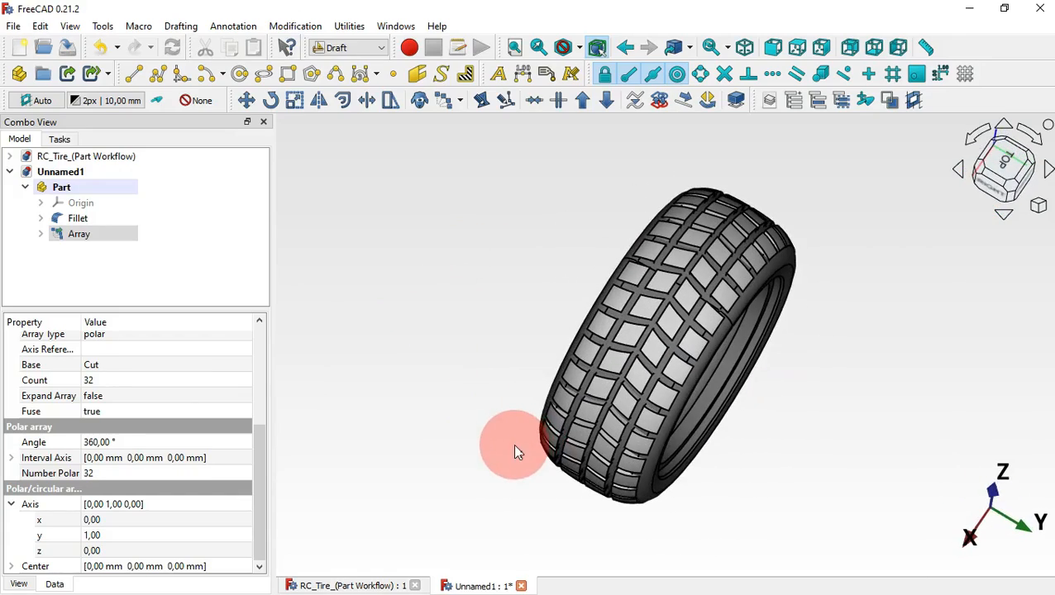
pyautogui.click(465, 349)
pyautogui.press('0')
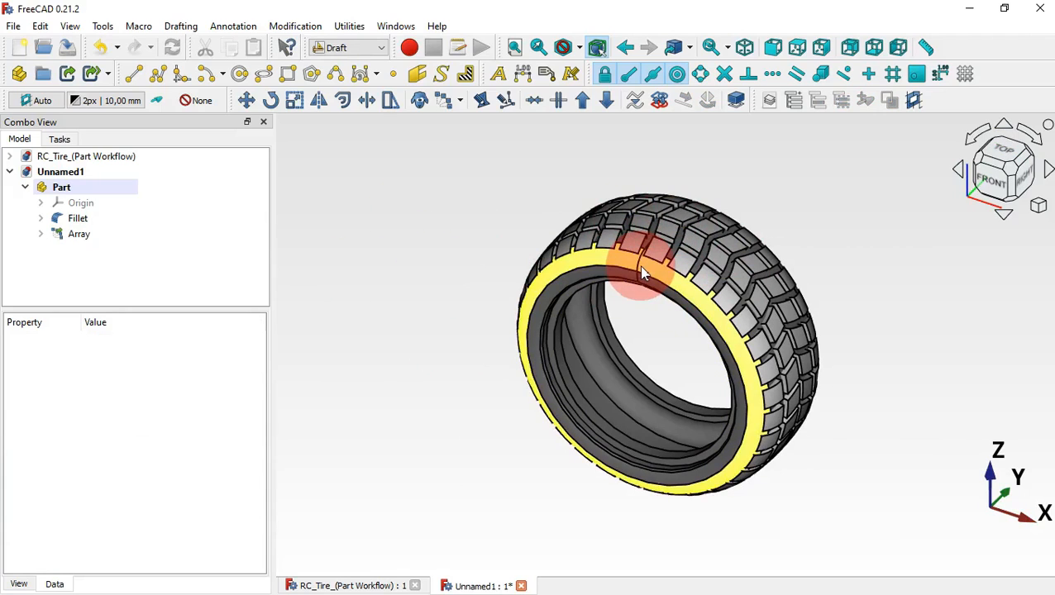
# In the Part workbench, fuse the tread Array with the Fillet tire body and recompute the document.
pyautogui.click(364, 48)
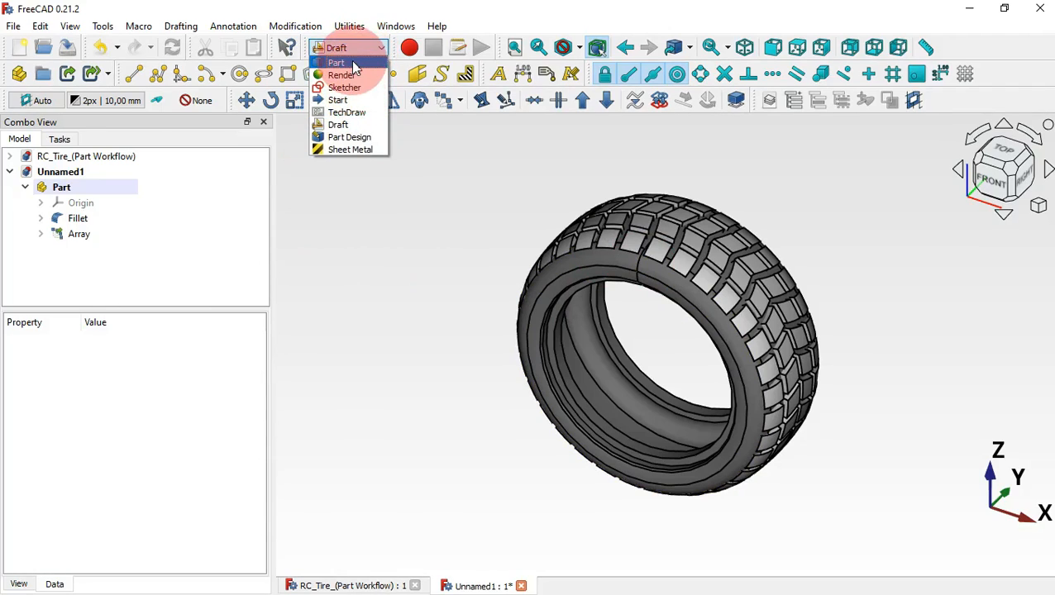
pyautogui.click(352, 61)
pyautogui.click(79, 207)
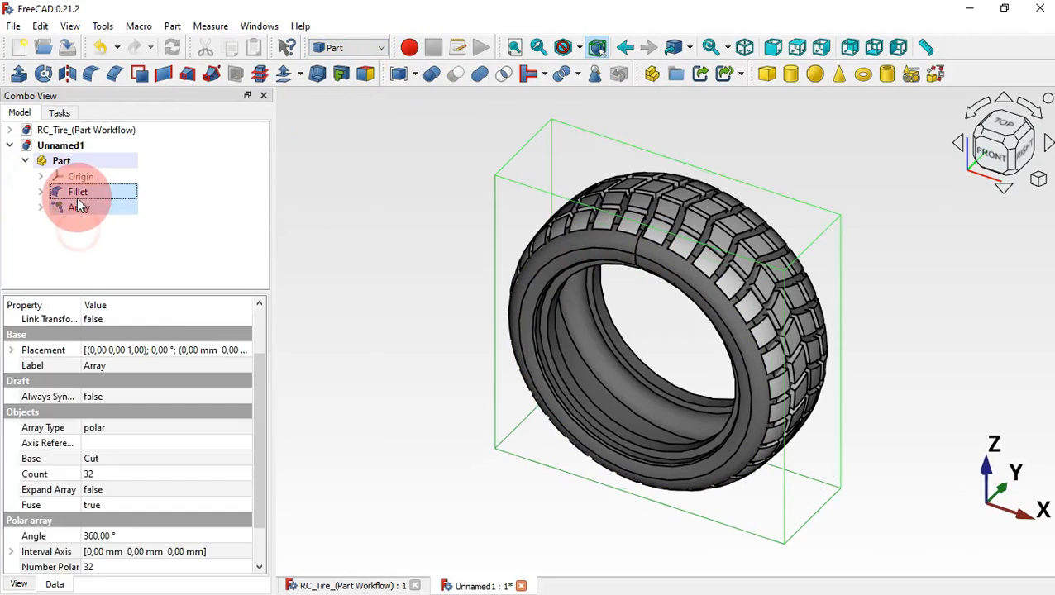
pyautogui.keyDown('ctrl'); pyautogui.click(78, 195); pyautogui.keyUp('ctrl')
pyautogui.click(476, 76)
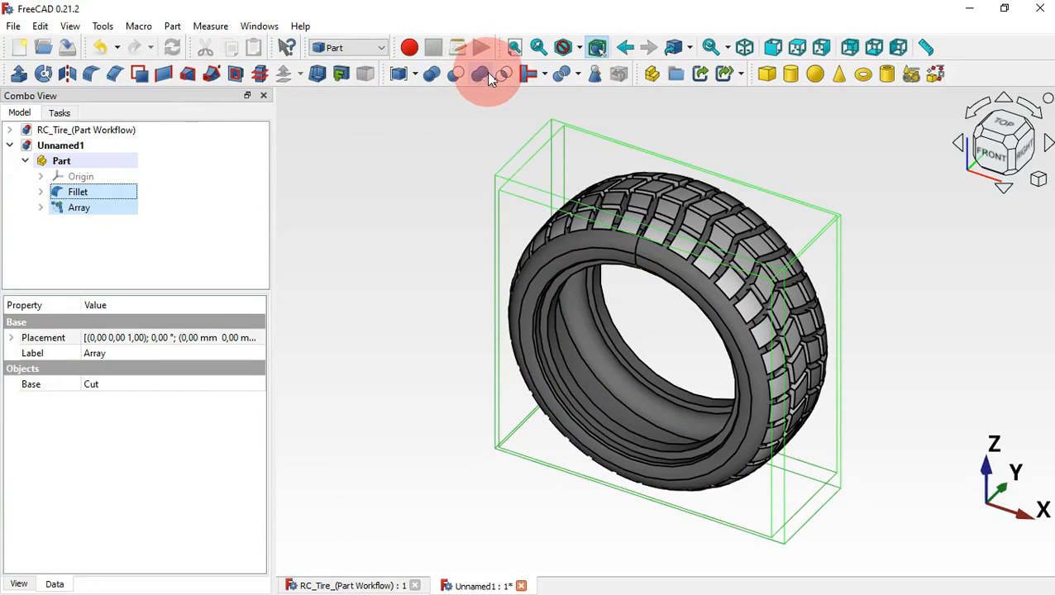
pyautogui.moveTo(521, 214); pyautogui.dragTo(455, 236, button='middle')
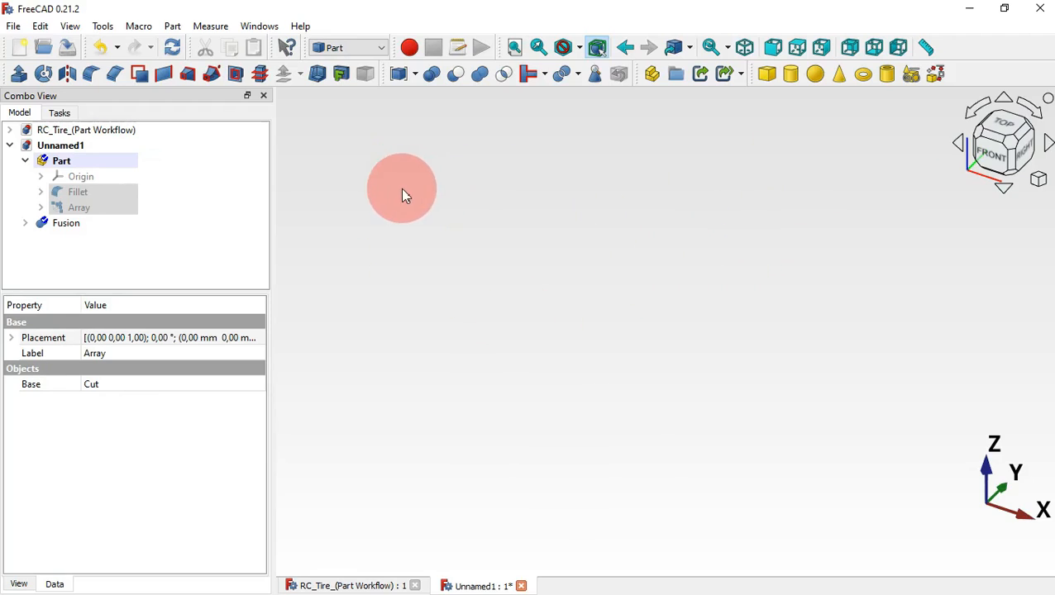
pyautogui.click(172, 51)
pyautogui.moveTo(437, 278); pyautogui.dragTo(711, 424)
pyautogui.moveTo(500, 230); pyautogui.dragTo(868, 426)
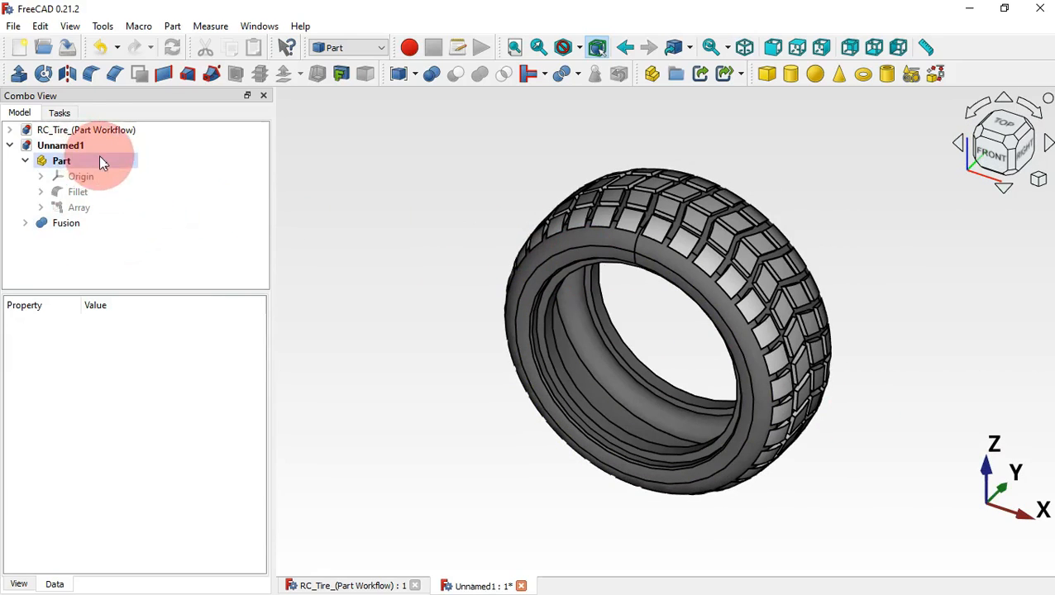
# Move the Fusion solid into the Part container and clear the selection.
pyautogui.moveTo(70, 229); pyautogui.dragTo(105, 160)
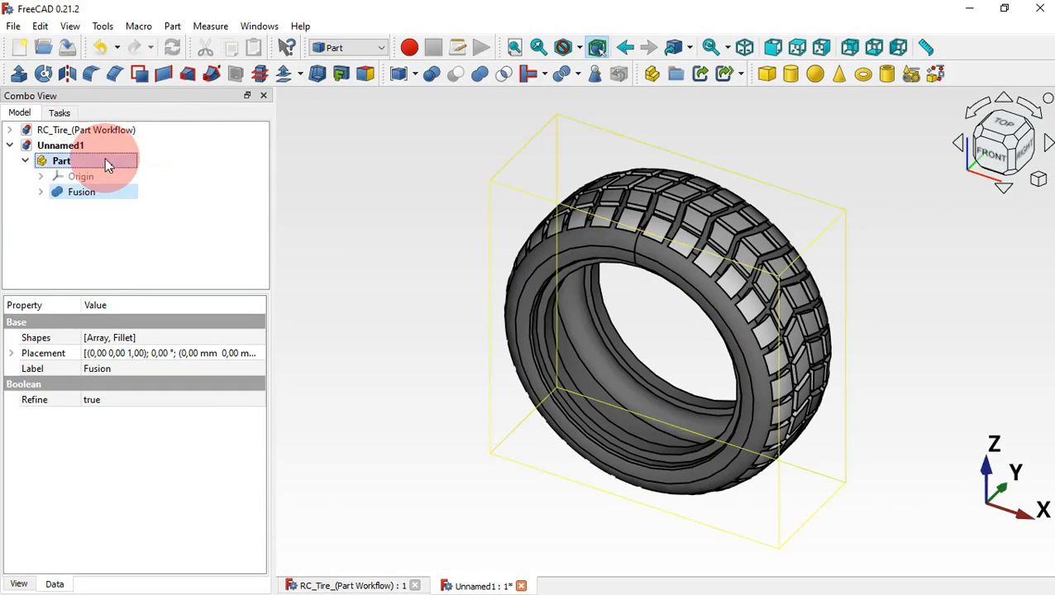
pyautogui.click(127, 216)
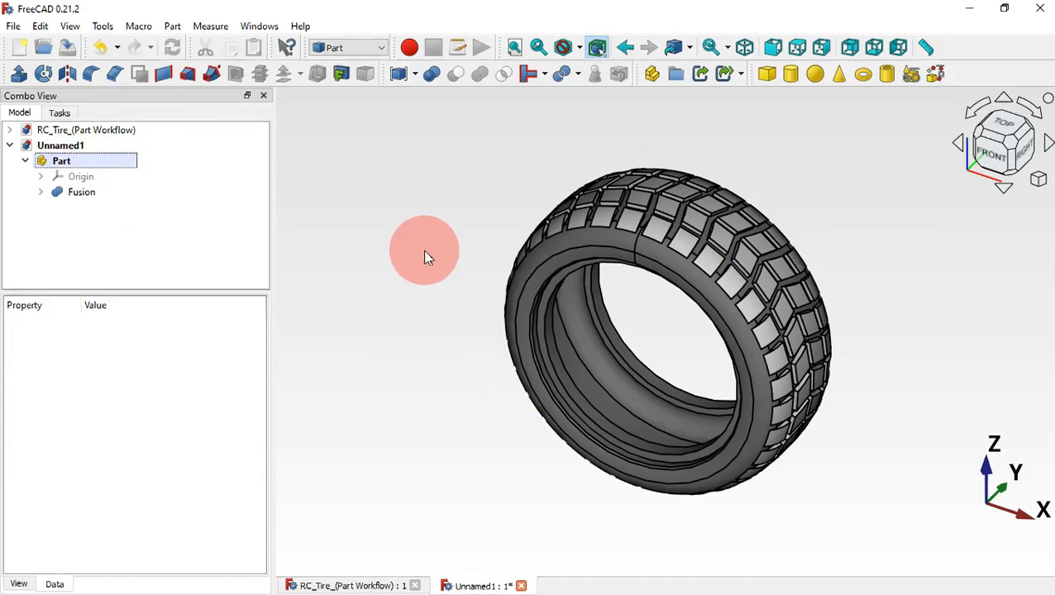
pyautogui.click(446, 256)
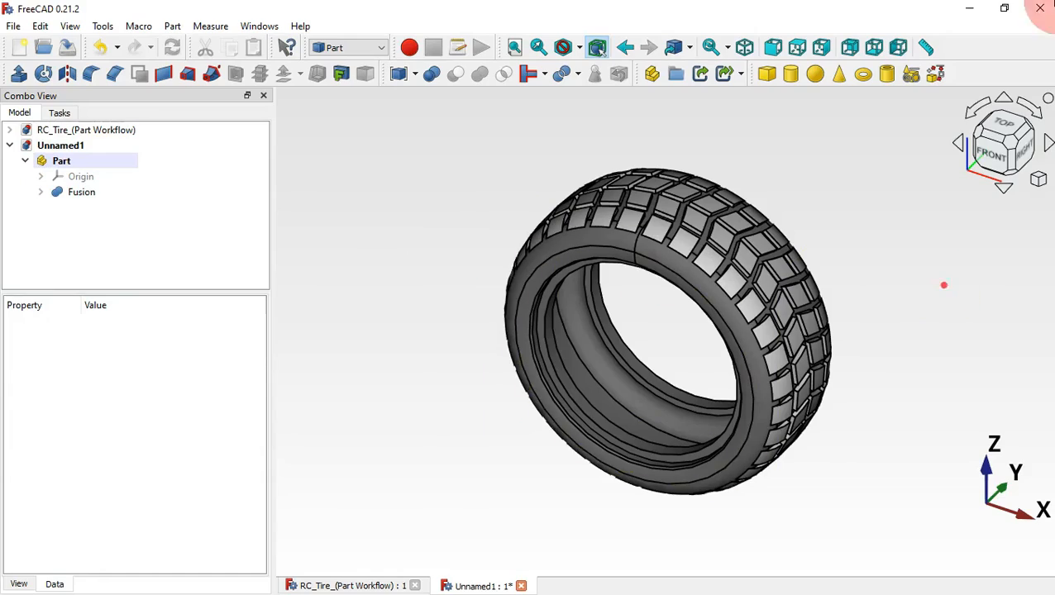
pyautogui.moveTo(942, 284); pyautogui.dragTo(698, 342, button='middle')
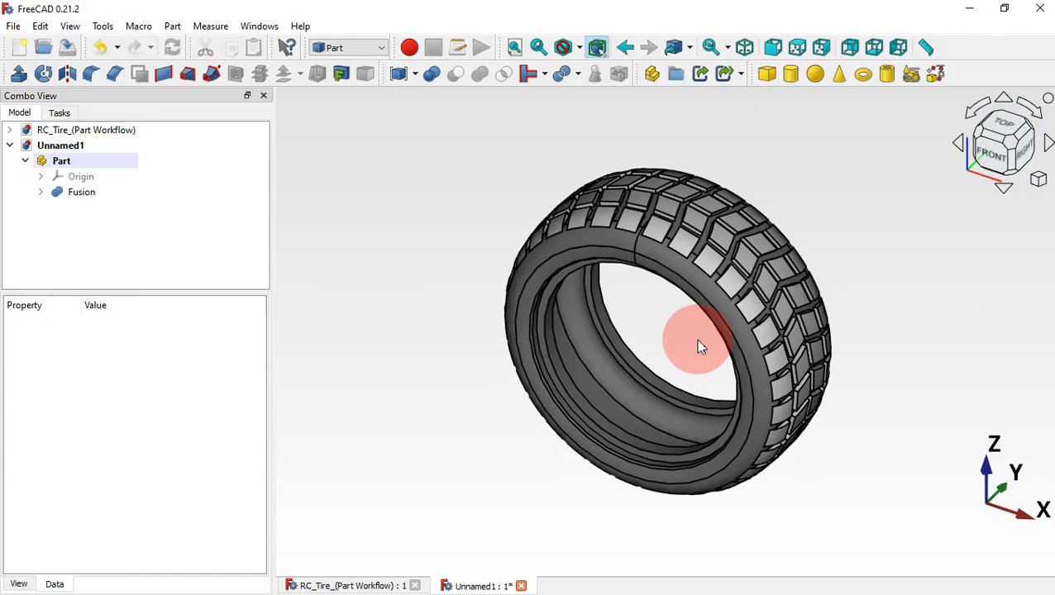
# Set the Fusion tire's shape color to dark gray #6f6f6f in its display properties.
pyautogui.click(87, 194)
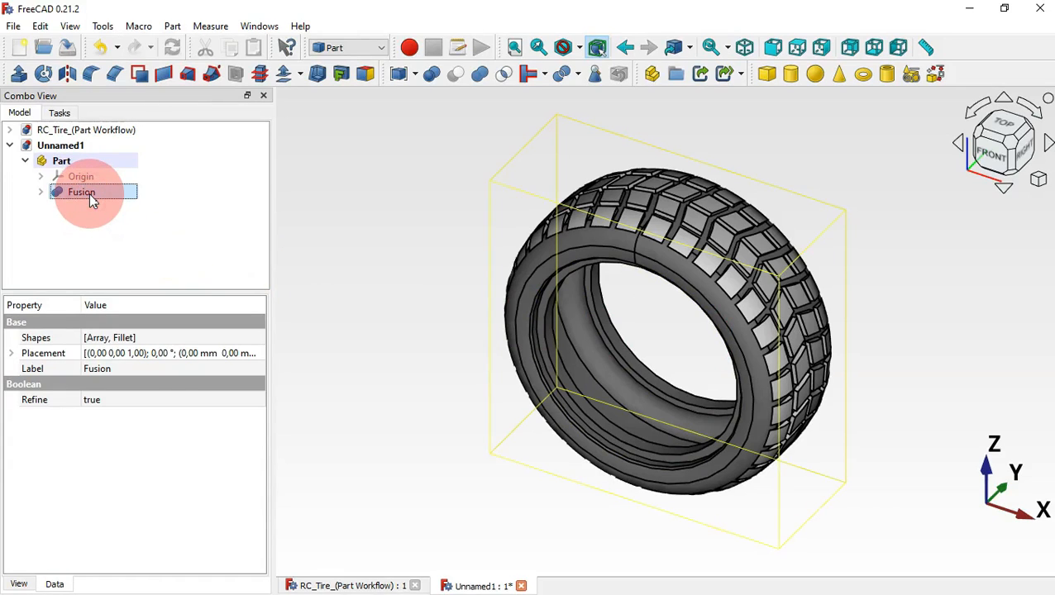
pyautogui.rightClick(93, 201)
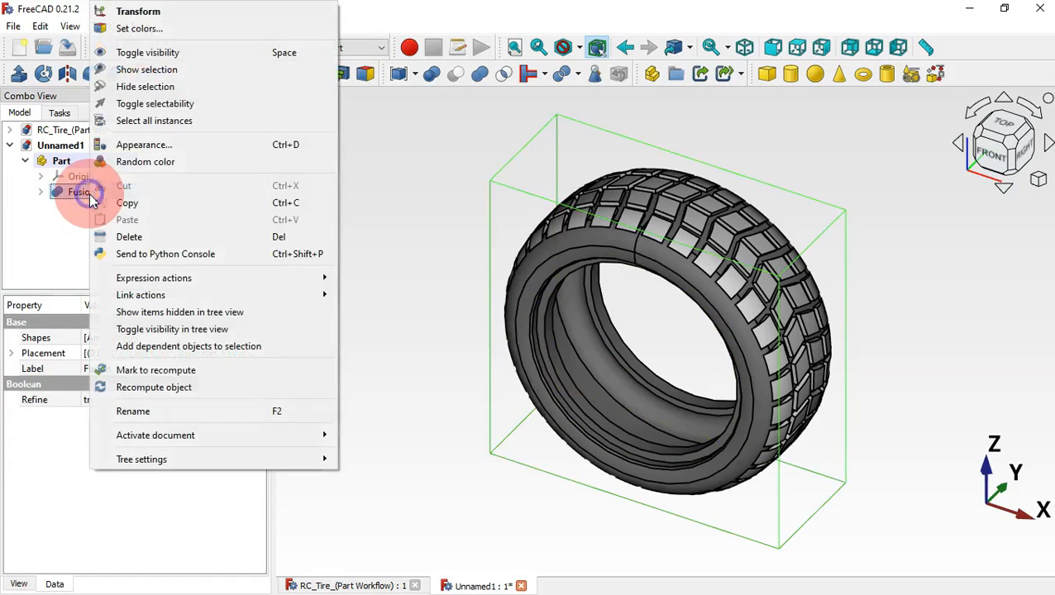
pyautogui.click(214, 147)
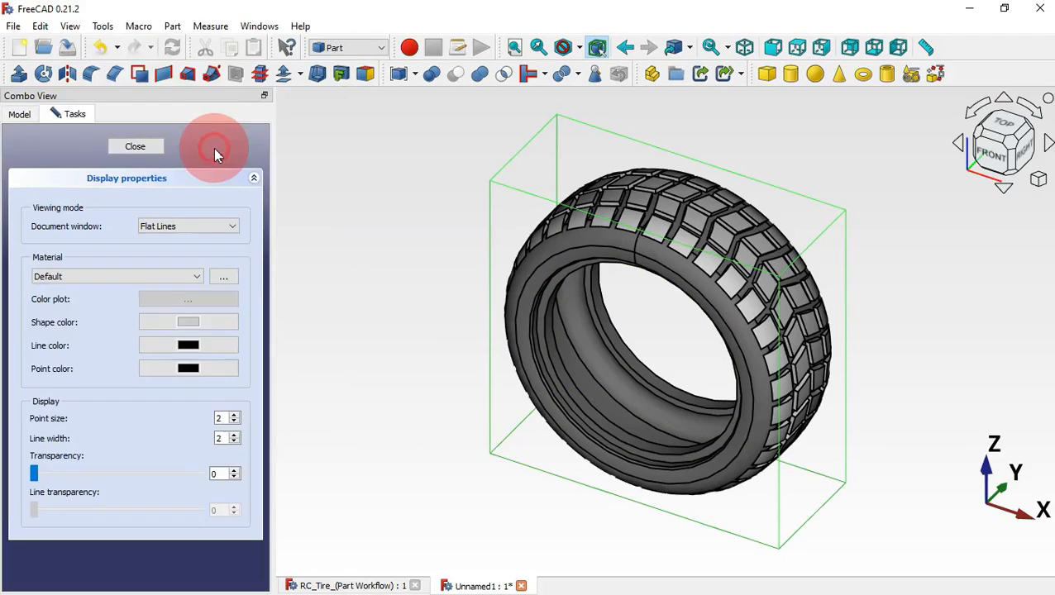
pyautogui.click(201, 322)
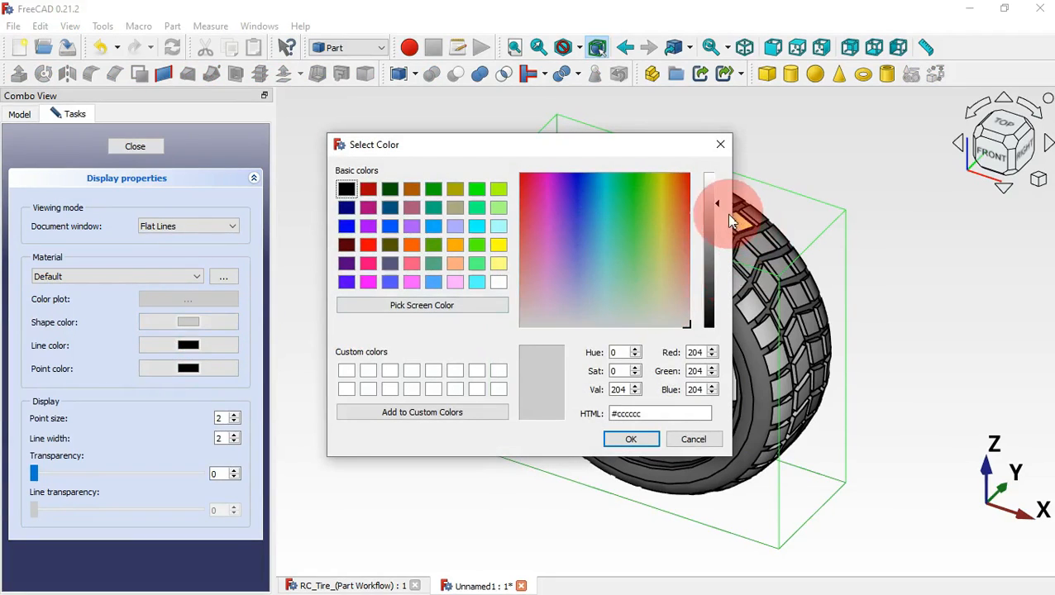
pyautogui.moveTo(648, 156); pyautogui.dragTo(339, 106)
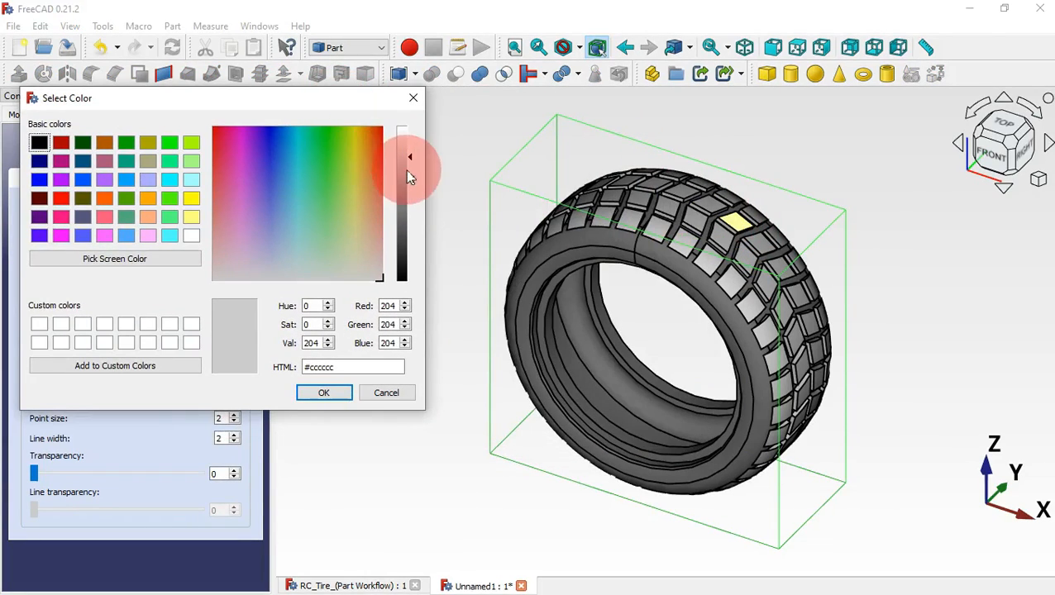
pyautogui.moveTo(401, 157); pyautogui.dragTo(403, 220)
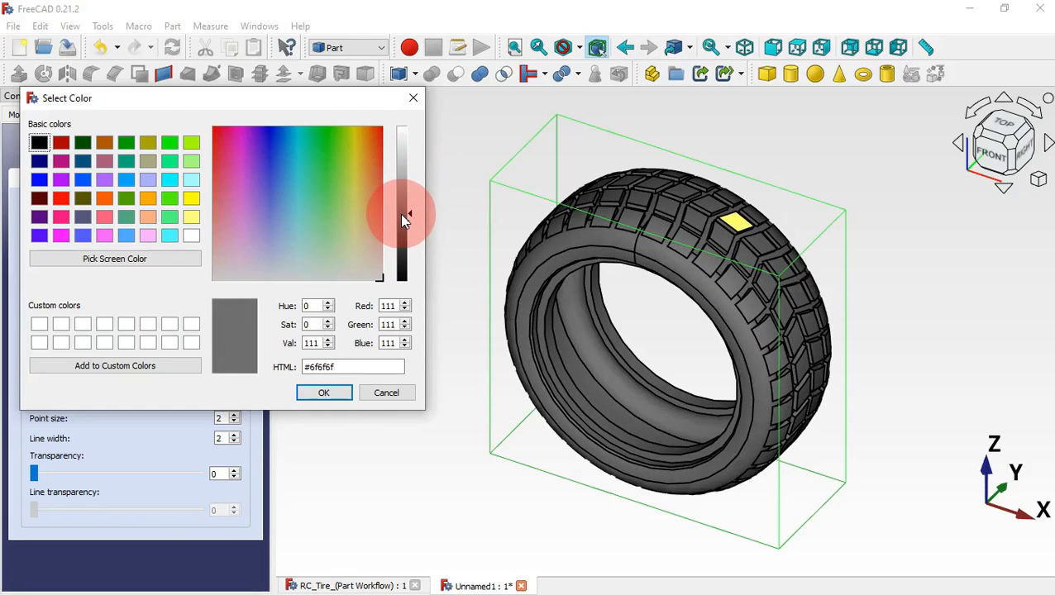
pyautogui.click(330, 393)
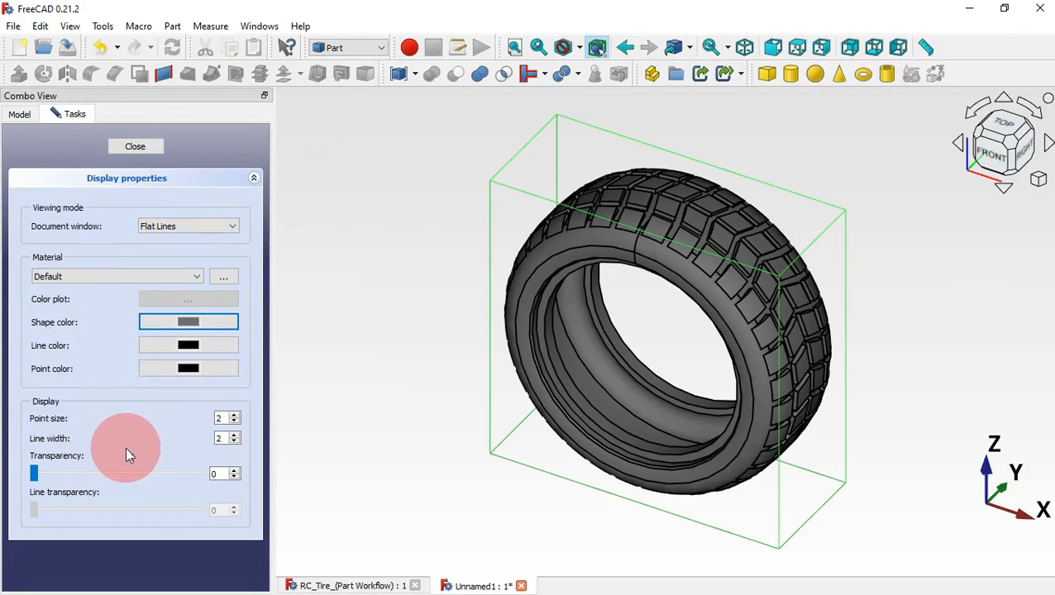
# Reduce the Fusion tire's line width to 1, close the display properties and clear the selection.
pyautogui.click(235, 443)
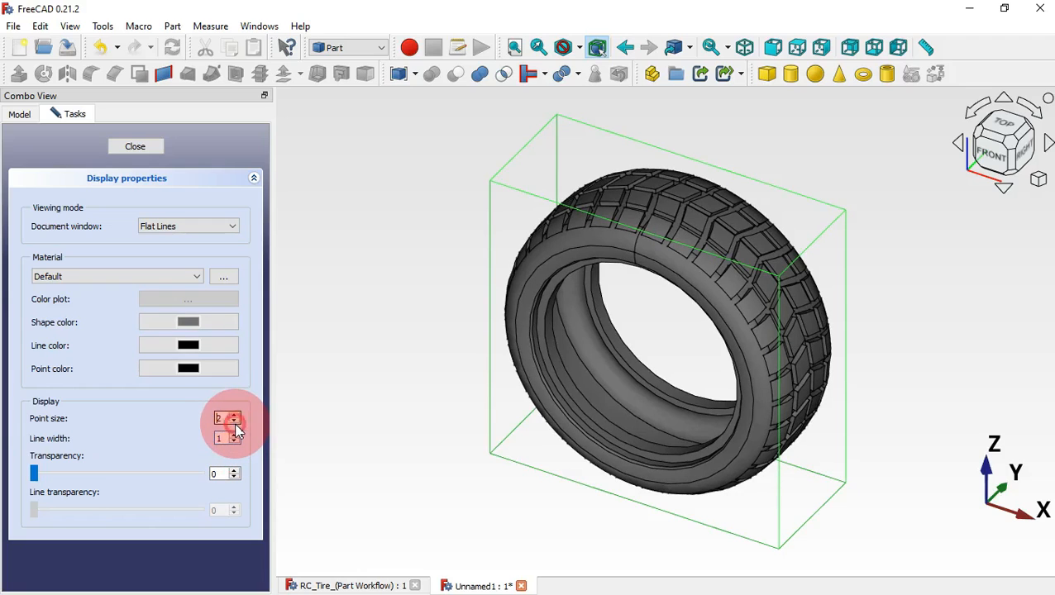
pyautogui.click(147, 146)
pyautogui.click(465, 303)
# Examine the finished tire's tread, sidewalls and inner side from several angles, including the model in the RC_Tire_(Part Workflow) document.
pyautogui.moveTo(833, 209); pyautogui.dragTo(777, 417, button='middle')
pyautogui.moveTo(482, 323); pyautogui.dragTo(736, 368, button='middle')
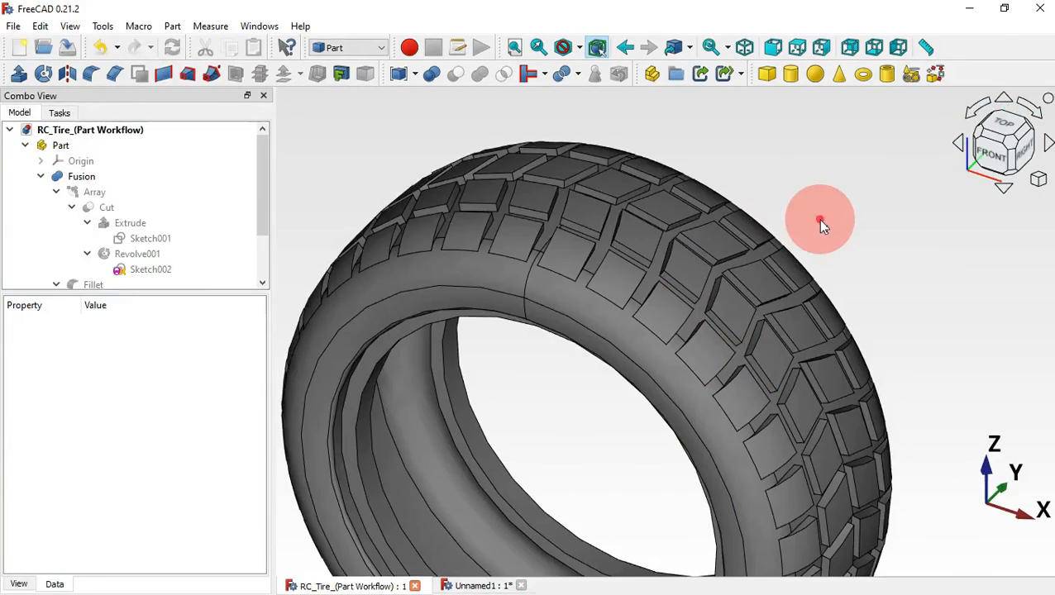
pyautogui.scroll(-3, 822, 225)
pyautogui.moveTo(702, 337); pyautogui.dragTo(525, 464, button='middle')
pyautogui.moveTo(927, 263); pyautogui.dragTo(680, 378, button='middle')
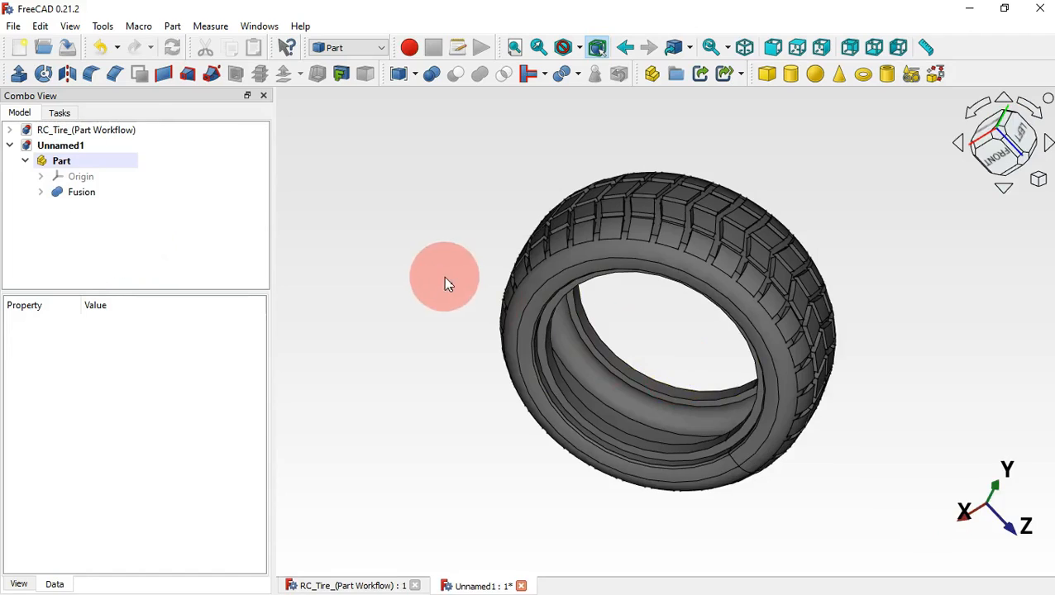
pyautogui.moveTo(443, 276); pyautogui.dragTo(499, 425, button='middle')
pyautogui.moveTo(471, 213); pyautogui.dragTo(755, 406, button='middle')
pyautogui.moveTo(834, 217); pyautogui.dragTo(708, 346, button='middle')
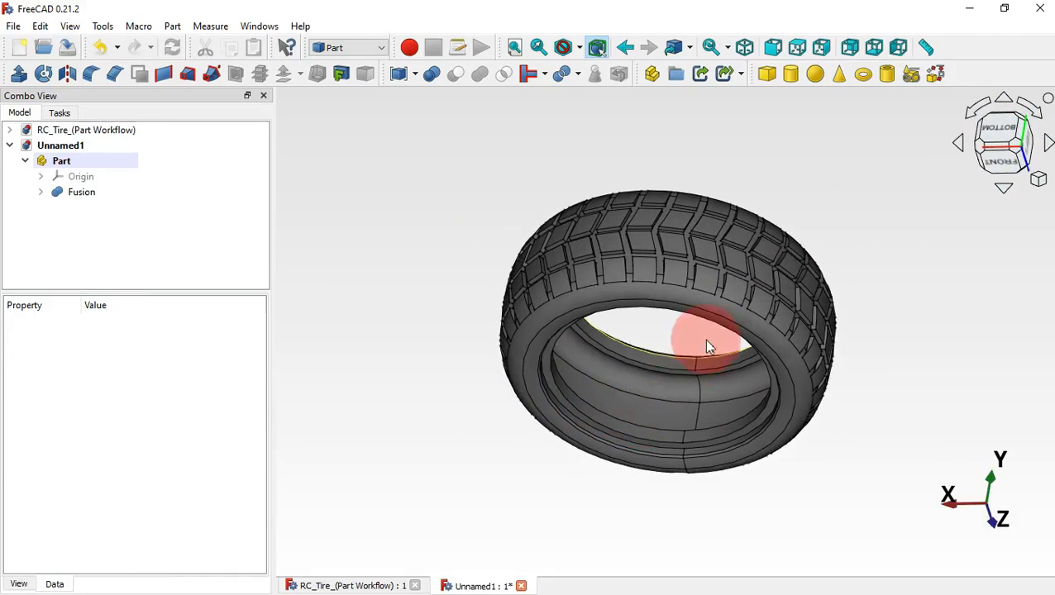
pyautogui.moveTo(852, 237); pyautogui.dragTo(549, 294, button='middle')
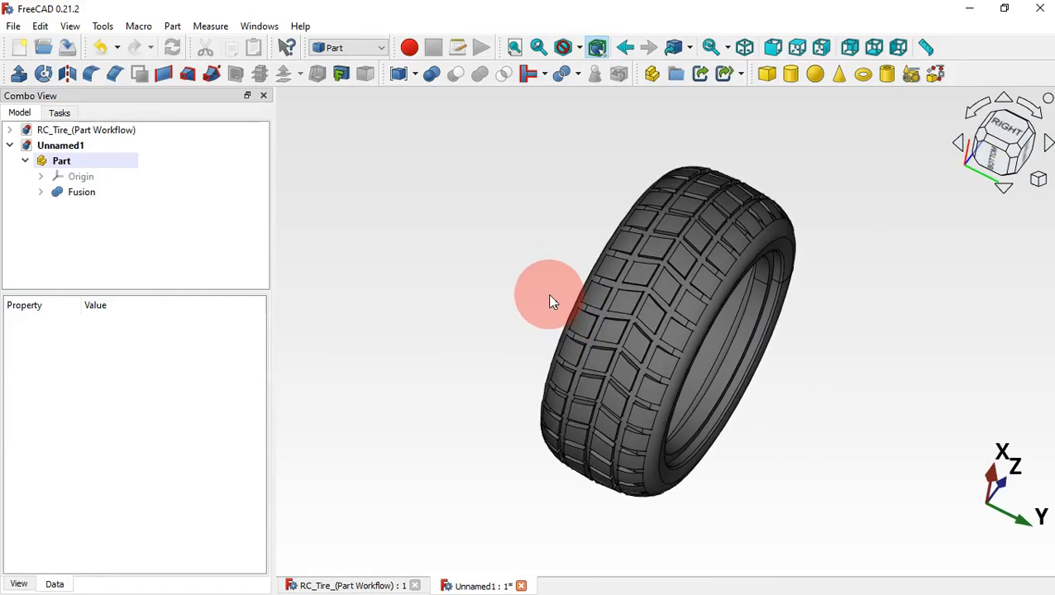